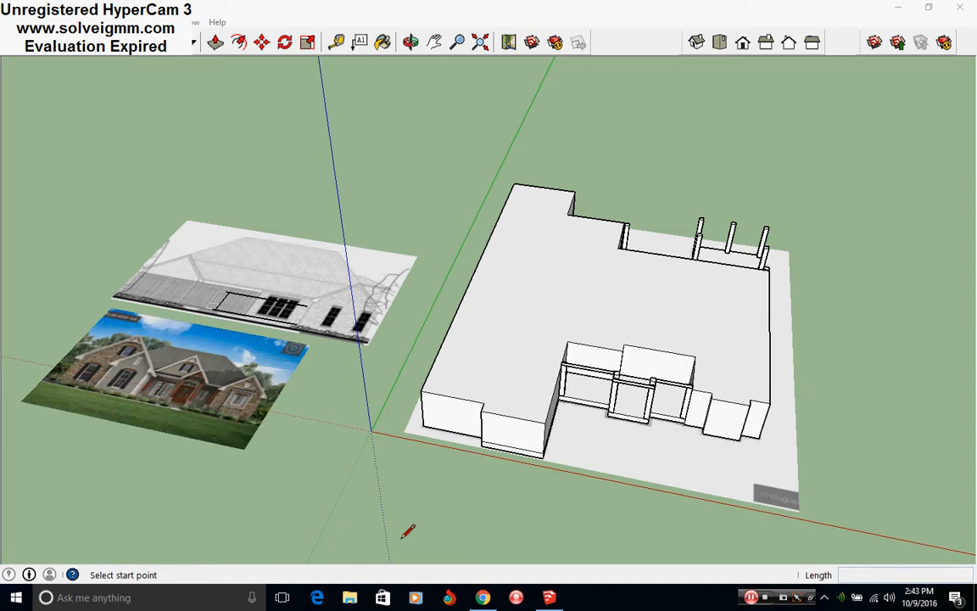
- Examine the extruded house model beside its reference images and switch to the top view over the rear elevation
{"action": "mouse_move", "coordinate": [664, 402]}
{"action": "middle_mouse_down"}
{"action": "mouse_move", "coordinate": [523, 465]}
{"action": "mouse_move", "coordinate": [518, 356]}
{"action": "middle_mouse_up"}
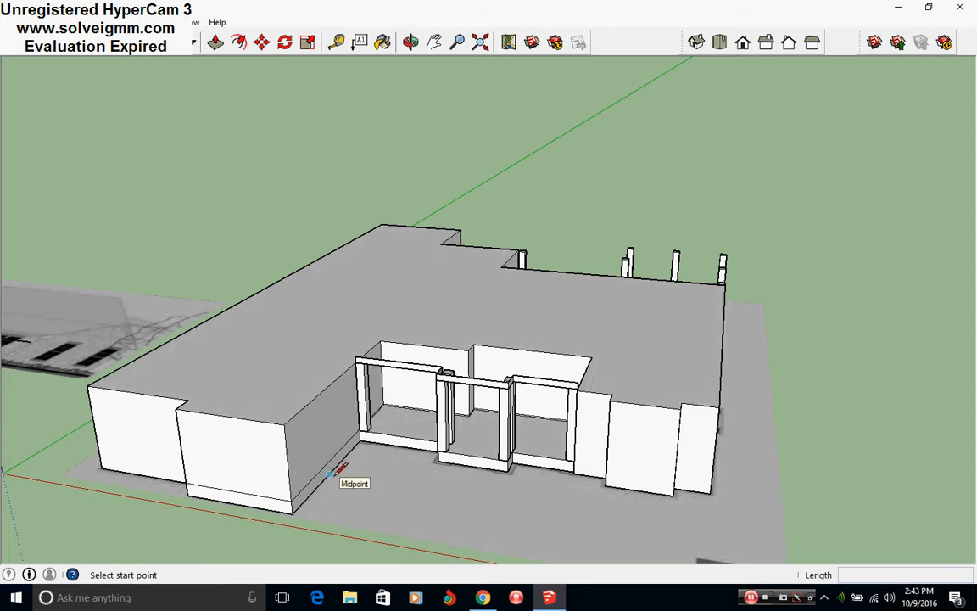
{"action": "mouse_move", "coordinate": [185, 405]}
{"action": "middle_mouse_down"}
{"action": "mouse_move", "coordinate": [268, 415]}
{"action": "mouse_move", "coordinate": [314, 303]}
{"action": "mouse_move", "coordinate": [497, 451]}
{"action": "mouse_move", "coordinate": [618, 438]}
{"action": "mouse_move", "coordinate": [498, 401]}
{"action": "middle_mouse_up"}
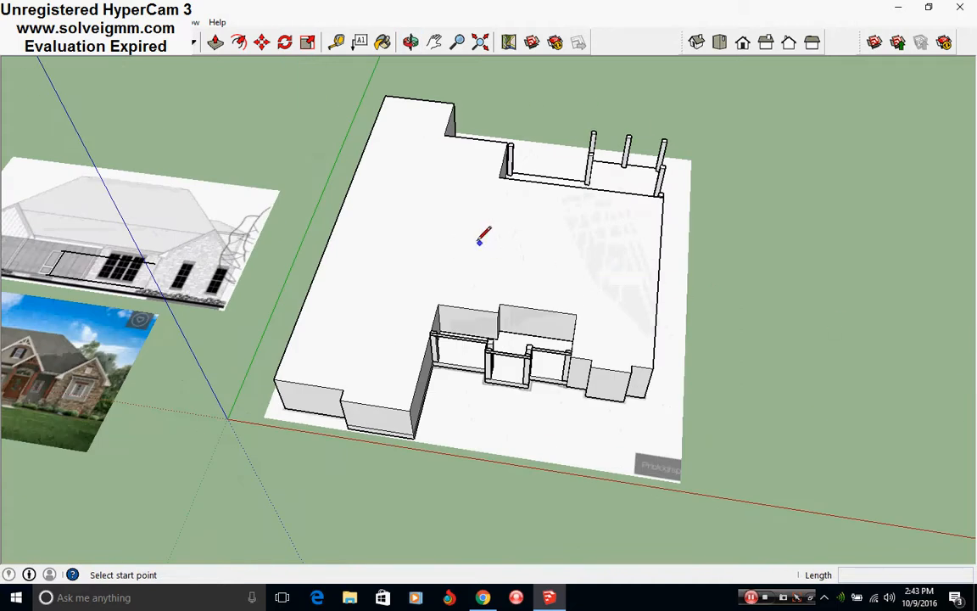
{"action": "scroll", "coordinate": [278, 367], "scroll_direction": "up", "scroll_amount": 1}
{"action": "middle_click_drag", "start_coordinate": [278, 367], "coordinate": [537, 432]}
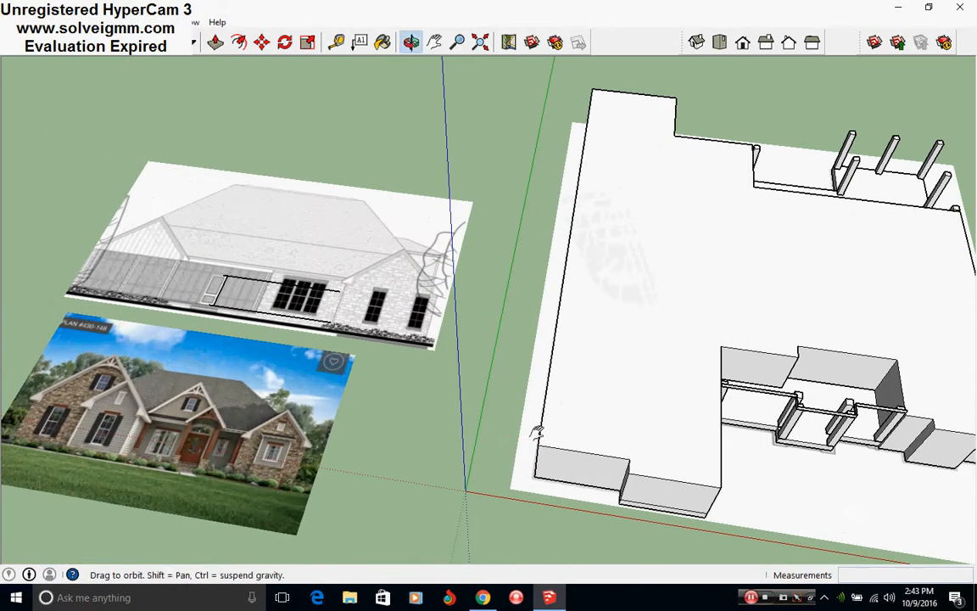
{"action": "middle_click_drag", "start_coordinate": [628, 414], "coordinate": [575, 232]}
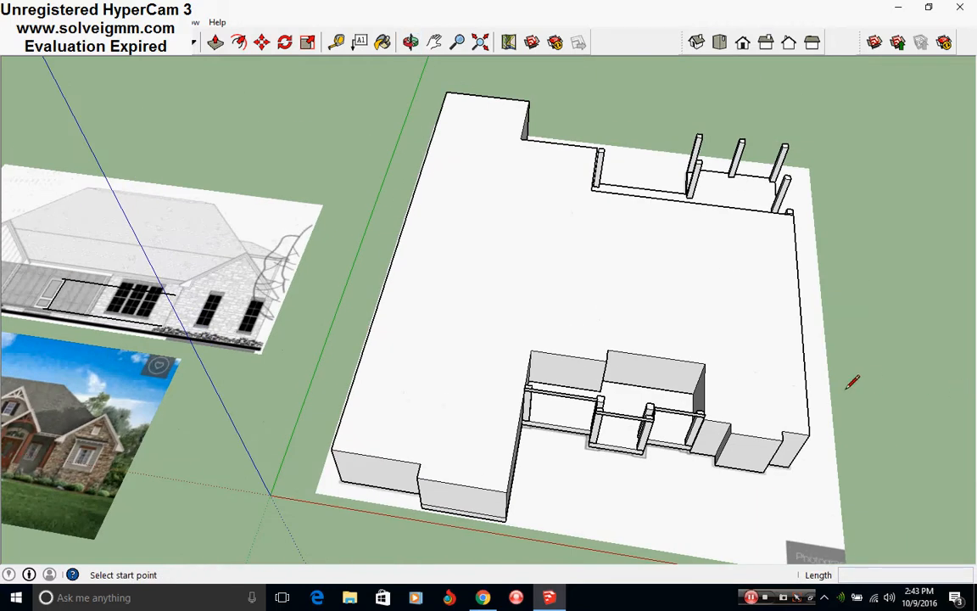
{"action": "scroll", "coordinate": [227, 291], "scroll_direction": "up", "scroll_amount": 4}
{"action": "middle_click_drag", "start_coordinate": [228, 291], "coordinate": [401, 397], "text": "shift"}
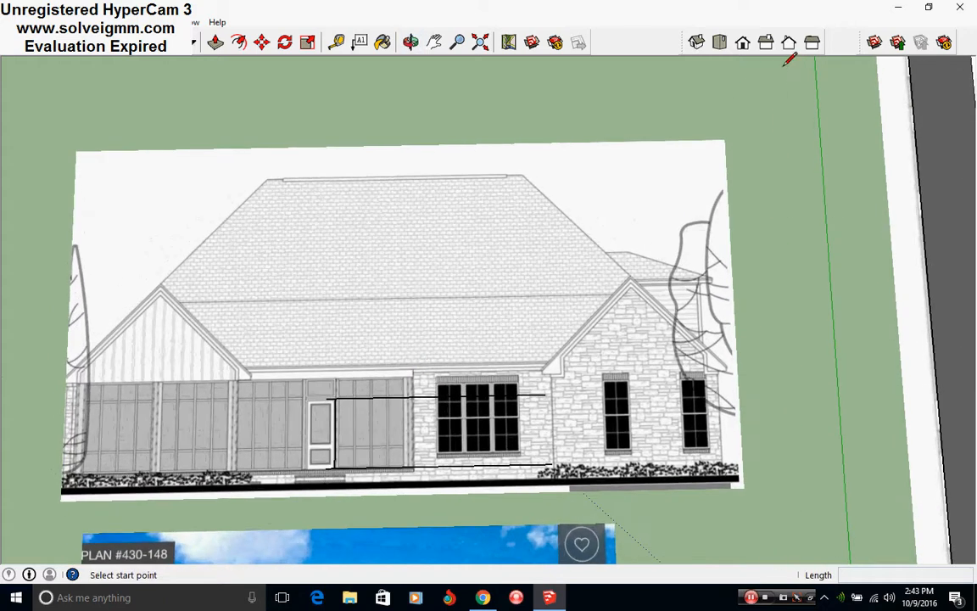
{"action": "left_click", "coordinate": [719, 42]}
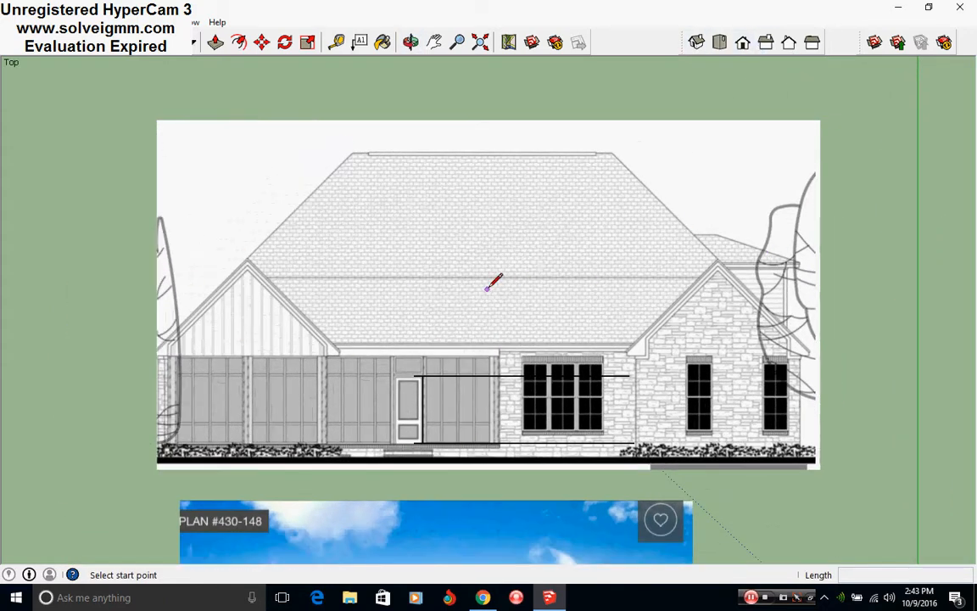
- Measure the eave overhang on the rear elevation image, from the stone gable's wall line to the outer eave corner
{"action": "scroll", "coordinate": [535, 308], "scroll_direction": "up", "scroll_amount": 1}
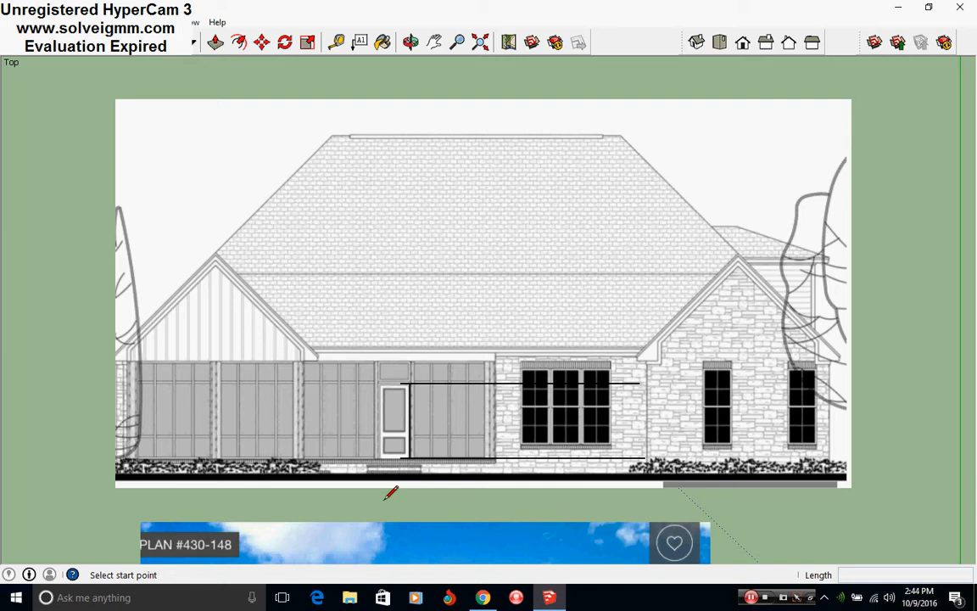
{"action": "scroll", "coordinate": [356, 407], "scroll_direction": "up", "scroll_amount": 3}
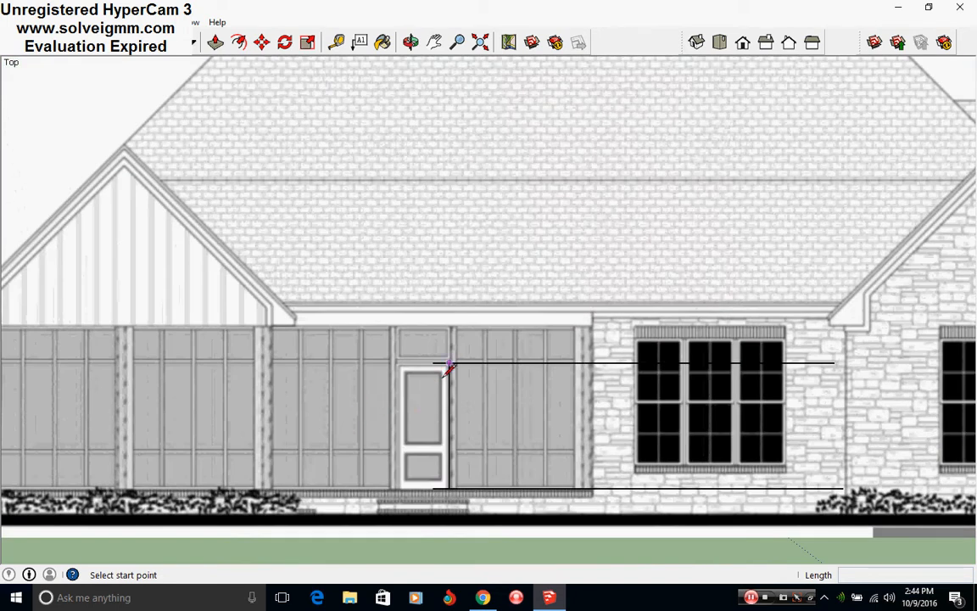
{"action": "scroll", "coordinate": [390, 406], "scroll_direction": "down", "scroll_amount": 3}
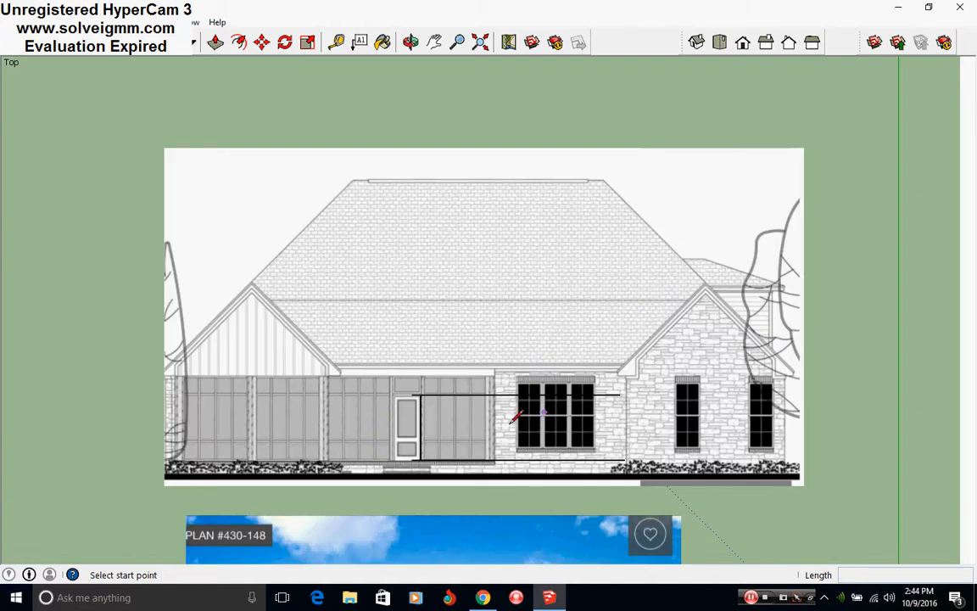
{"action": "scroll", "coordinate": [573, 383], "scroll_direction": "up", "scroll_amount": 5}
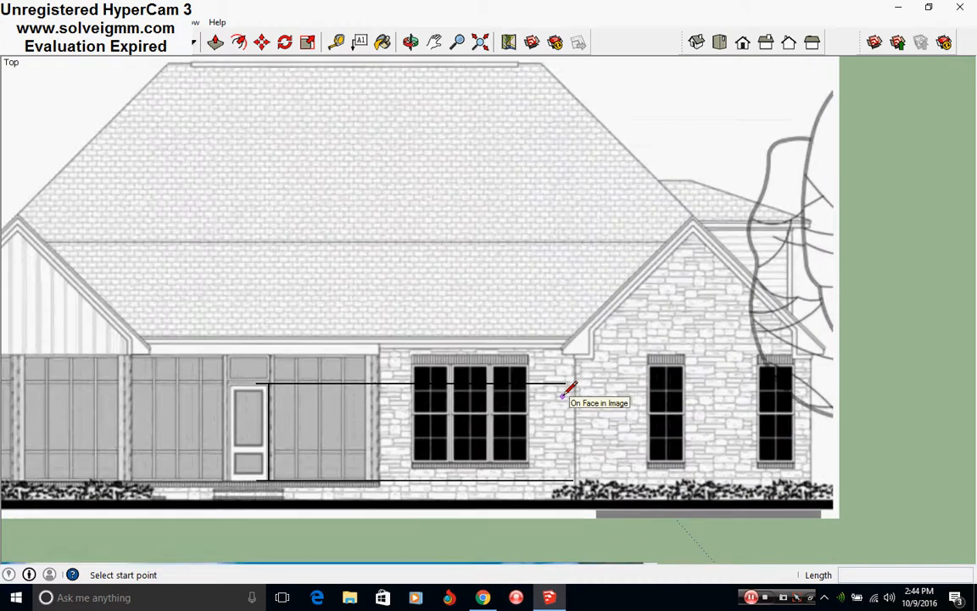
{"action": "scroll", "coordinate": [580, 374], "scroll_direction": "up", "scroll_amount": 3}
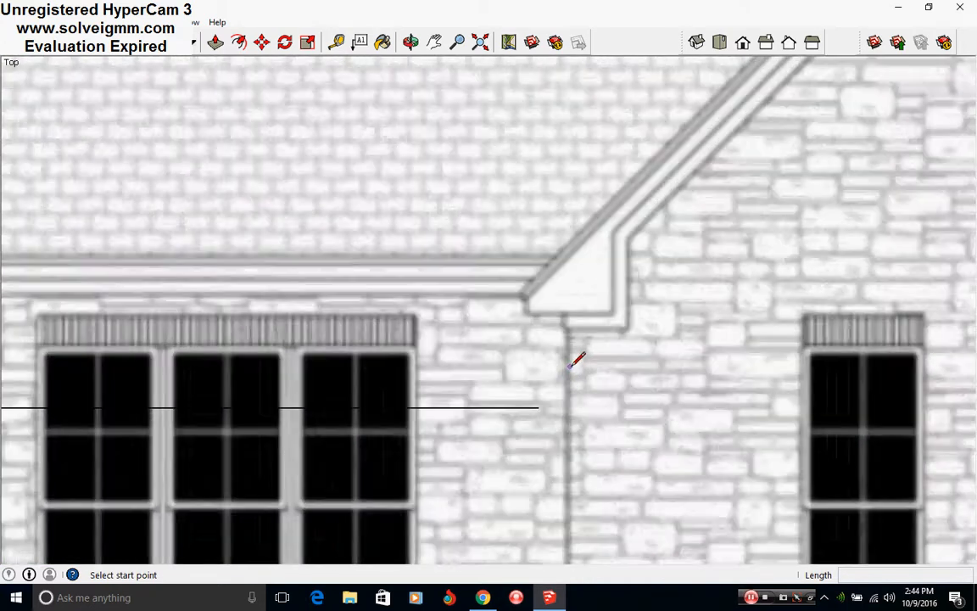
{"action": "scroll", "coordinate": [594, 270], "scroll_direction": "up", "scroll_amount": 4}
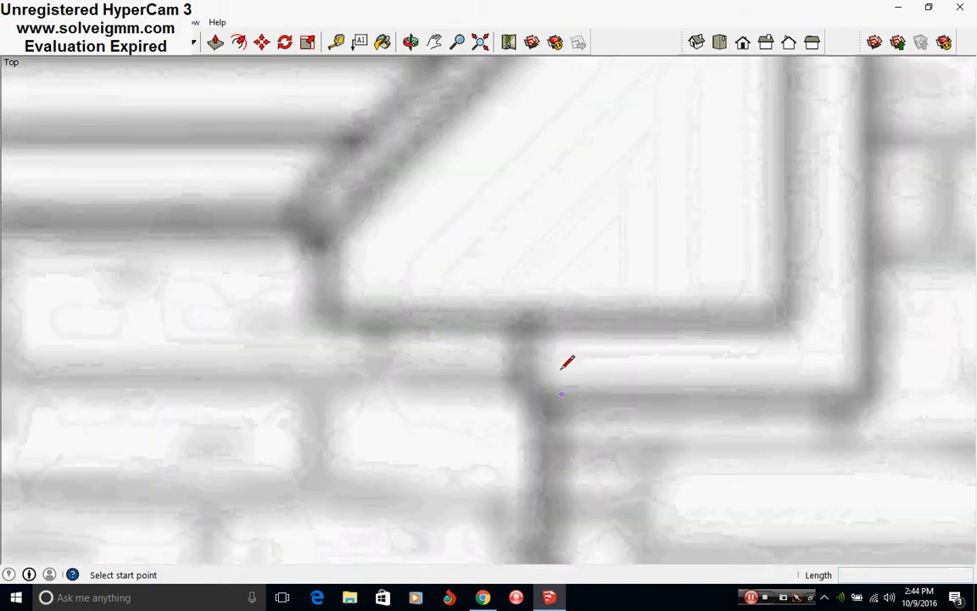
{"action": "left_click", "coordinate": [337, 42]}
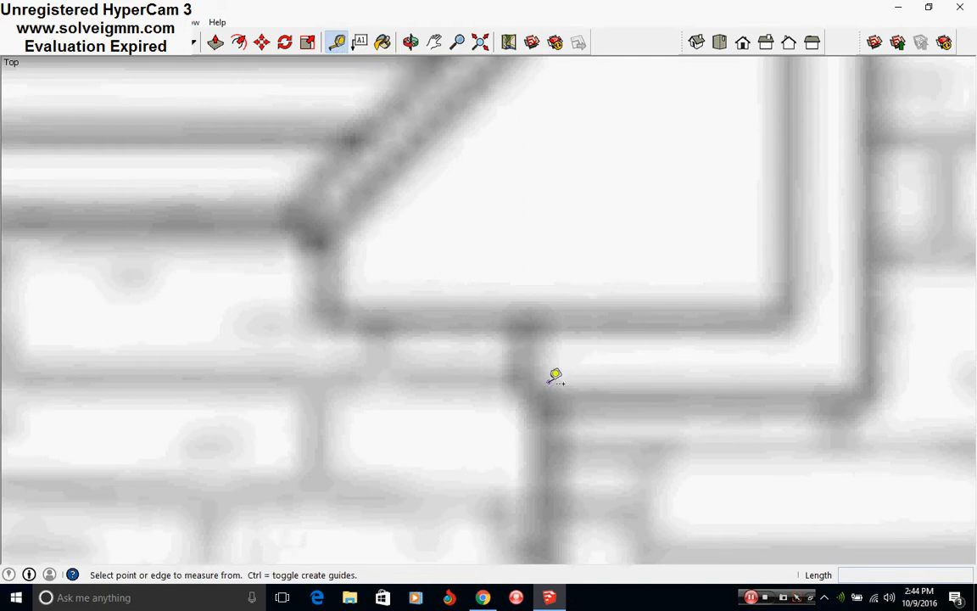
{"action": "left_click", "coordinate": [552, 319]}
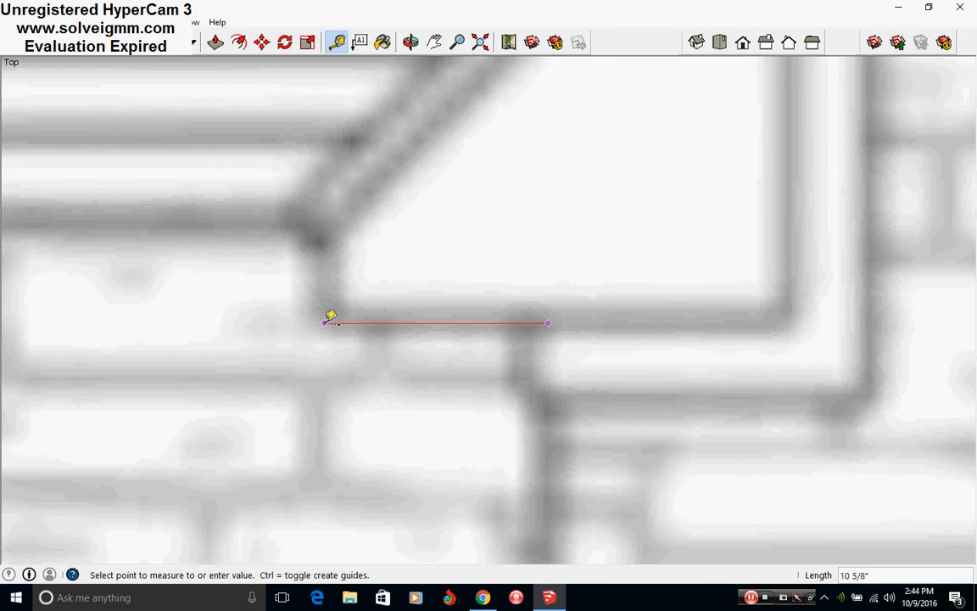
{"action": "left_click", "coordinate": [322, 316]}
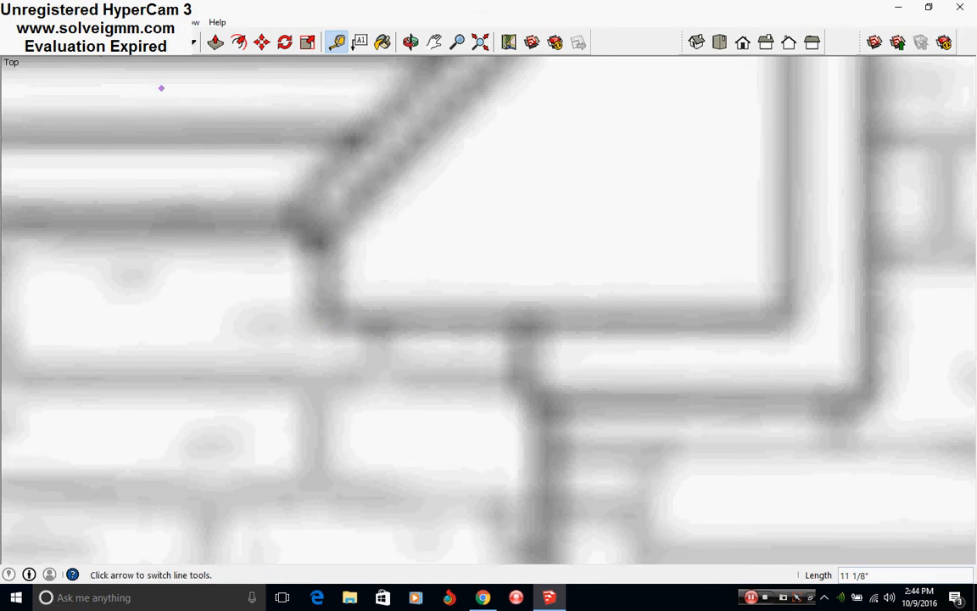
- Copy the house's flat top face about 88' along the red axis, clear of the model
{"action": "left_click", "coordinate": [114, 41]}
{"action": "scroll", "coordinate": [523, 326], "scroll_direction": "down", "scroll_amount": 10}
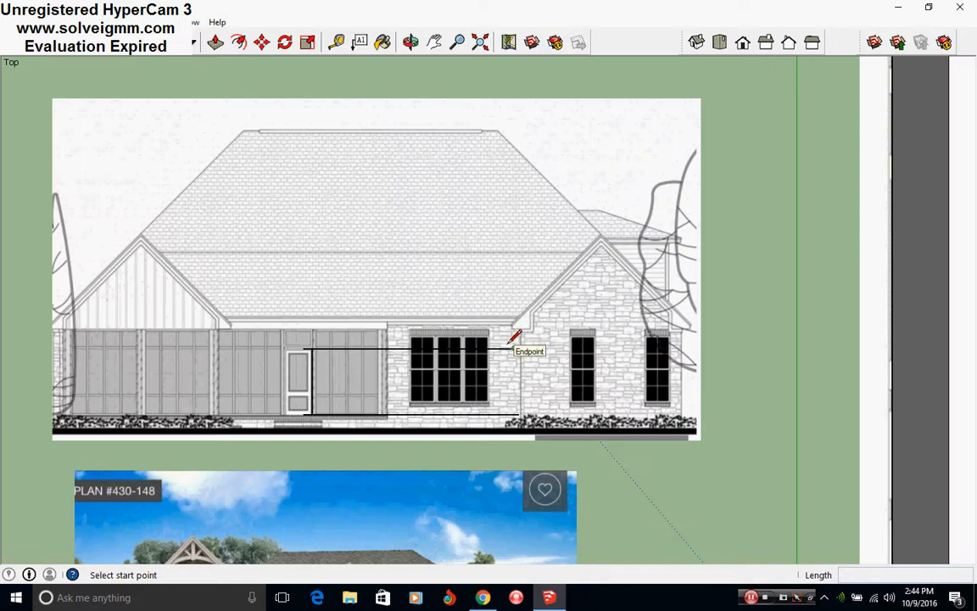
{"action": "scroll", "coordinate": [512, 333], "scroll_direction": "down", "scroll_amount": 3}
{"action": "mouse_move", "coordinate": [509, 355]}
{"action": "middle_mouse_down"}
{"action": "mouse_move", "coordinate": [530, 168]}
{"action": "mouse_move", "coordinate": [345, 332]}
{"action": "mouse_move", "coordinate": [458, 371]}
{"action": "mouse_move", "coordinate": [402, 381]}
{"action": "mouse_move", "coordinate": [436, 399]}
{"action": "mouse_move", "coordinate": [469, 364]}
{"action": "mouse_move", "coordinate": [415, 242]}
{"action": "middle_mouse_up"}
{"action": "right_click", "coordinate": [416, 248]}
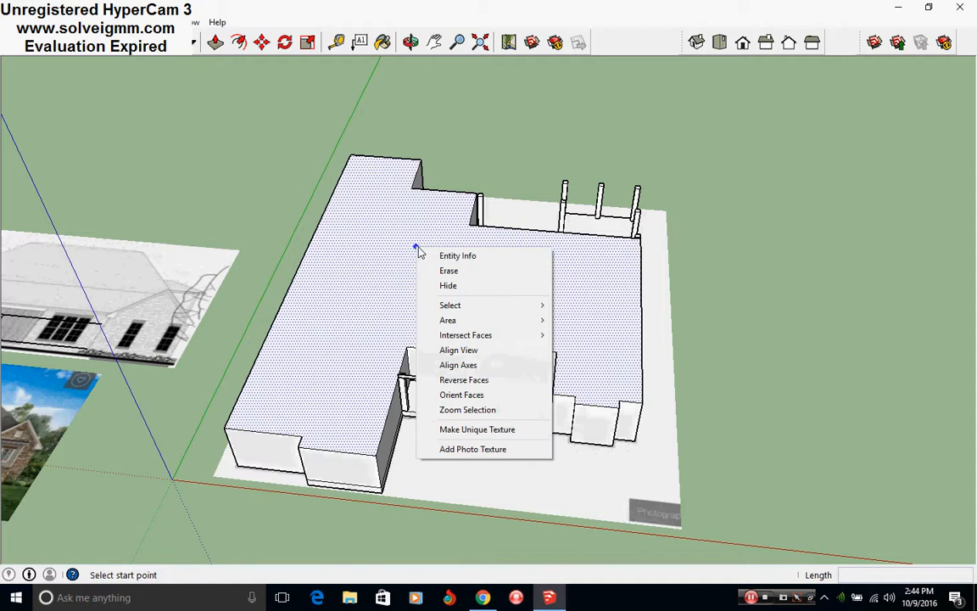
{"action": "key", "text": "Escape"}
{"action": "key", "text": "m"}
{"action": "key", "text": "ctrl"}
{"action": "left_click", "coordinate": [373, 275]}
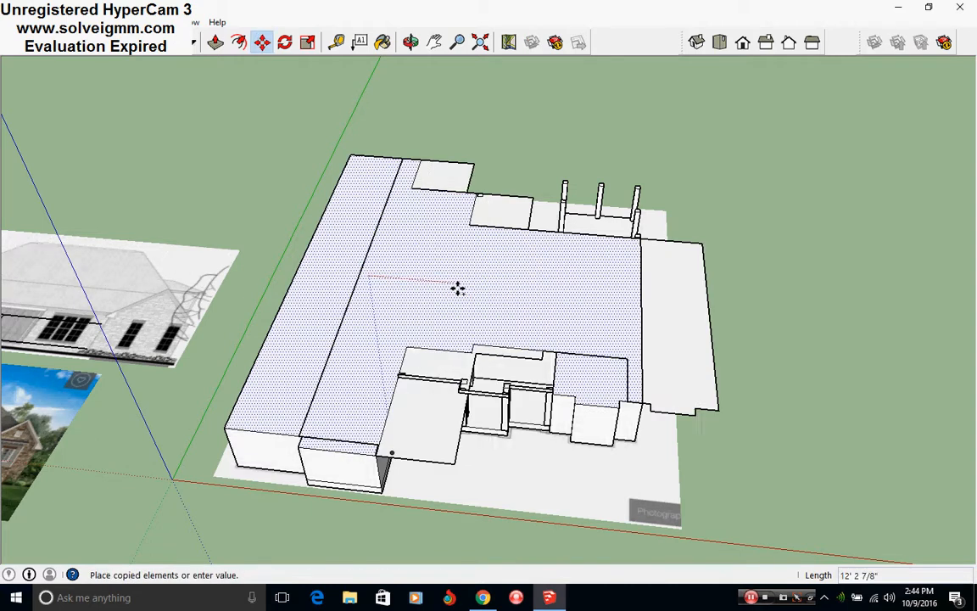
{"action": "left_click", "coordinate": [634, 329]}
- Make the copied top face a group
{"action": "right_click", "coordinate": [635, 329]}
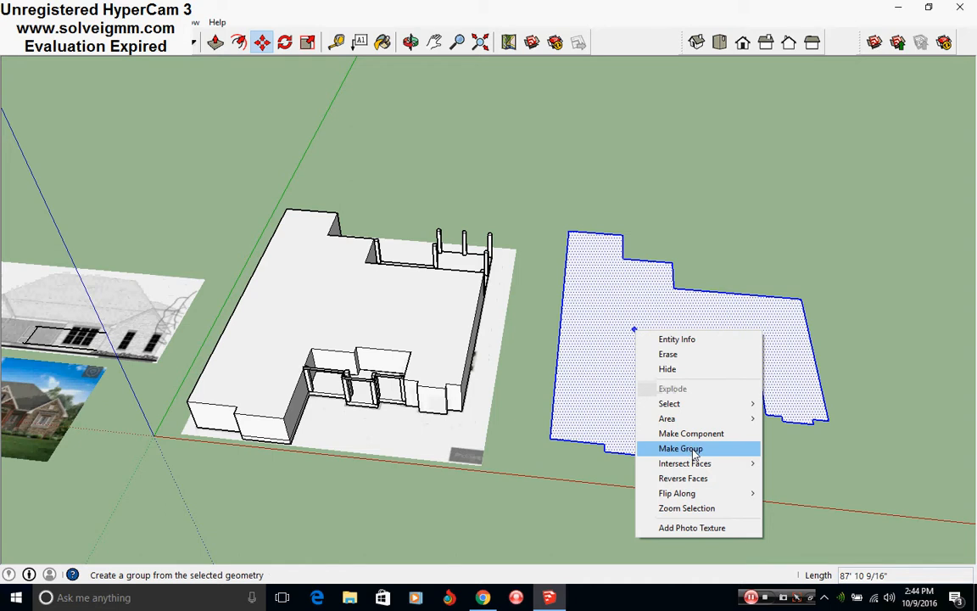
{"action": "left_click", "coordinate": [694, 450]}
{"action": "middle_click_drag", "start_coordinate": [689, 445], "coordinate": [562, 345]}
{"action": "right_click", "coordinate": [612, 361]}
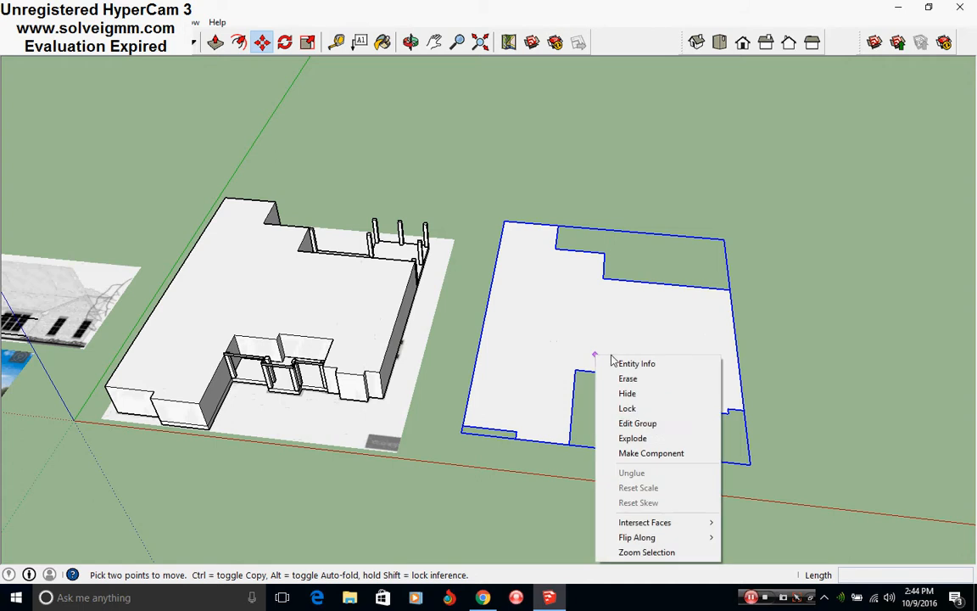
{"action": "left_click", "coordinate": [834, 295]}
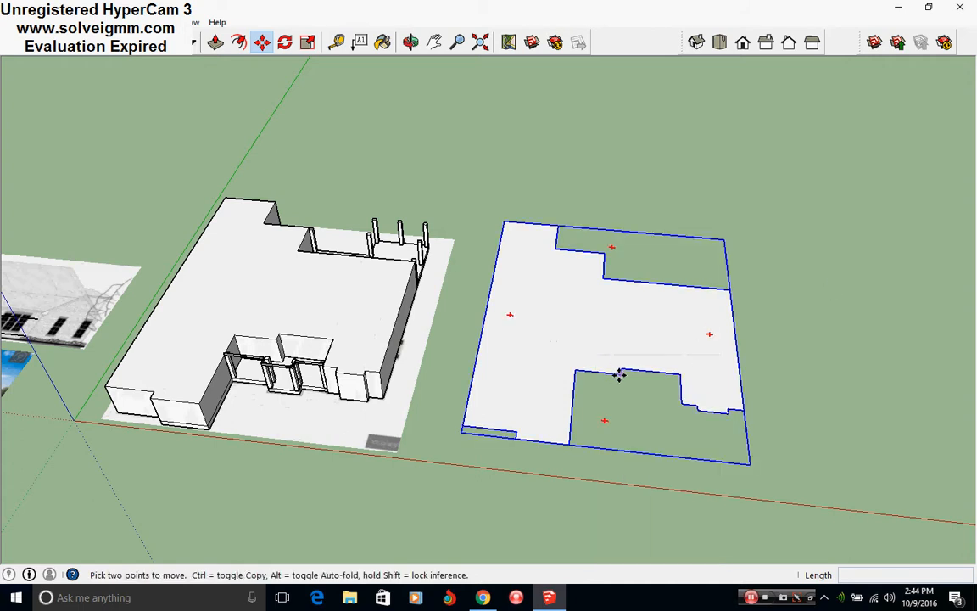
- Move the grouped face back onto the top of the house, matching its front recess corner to the walls
{"action": "left_click", "coordinate": [620, 373]}
{"action": "scroll", "coordinate": [254, 333], "scroll_direction": "up", "scroll_amount": 3}
{"action": "left_click", "coordinate": [299, 376]}
{"action": "scroll", "coordinate": [486, 349], "scroll_direction": "down", "scroll_amount": 3}
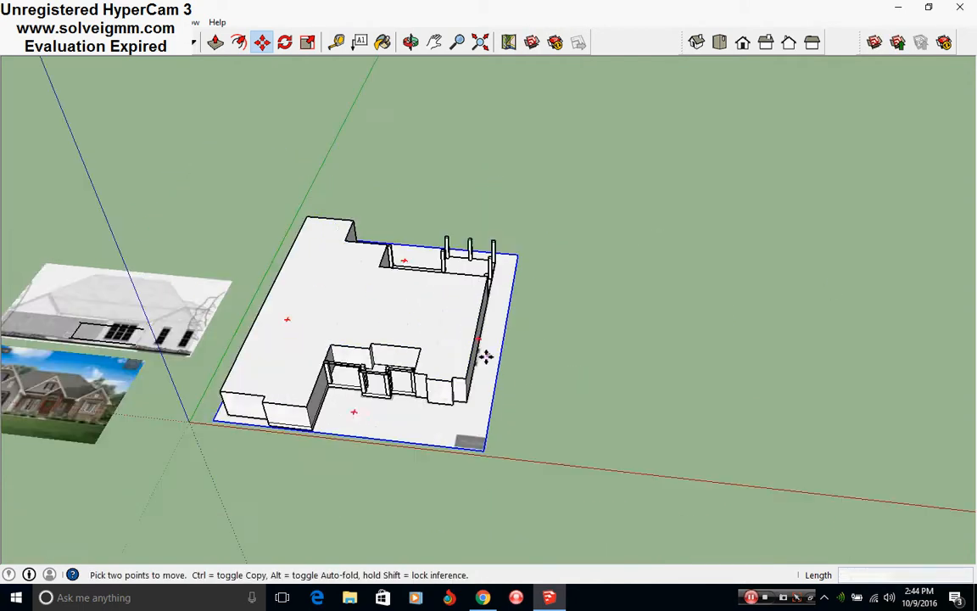
- Open the grouped top face for editing and offset its outline outward by 1'
{"action": "scroll", "coordinate": [377, 316], "scroll_direction": "up", "scroll_amount": 3}
{"action": "right_click", "coordinate": [387, 335]}
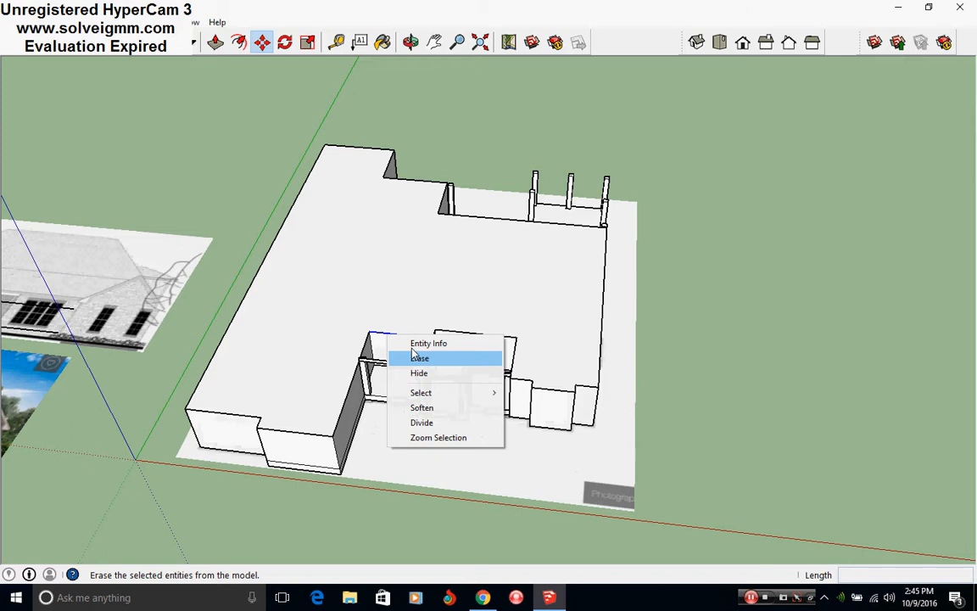
{"action": "right_click", "coordinate": [359, 338]}
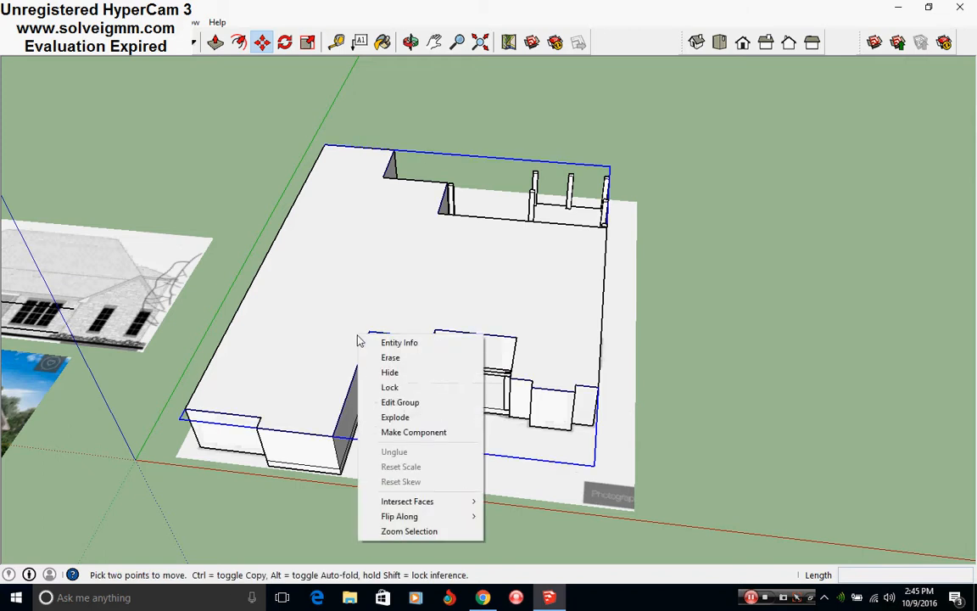
{"action": "left_click", "coordinate": [403, 409]}
{"action": "scroll", "coordinate": [371, 410], "scroll_direction": "up", "scroll_amount": 6}
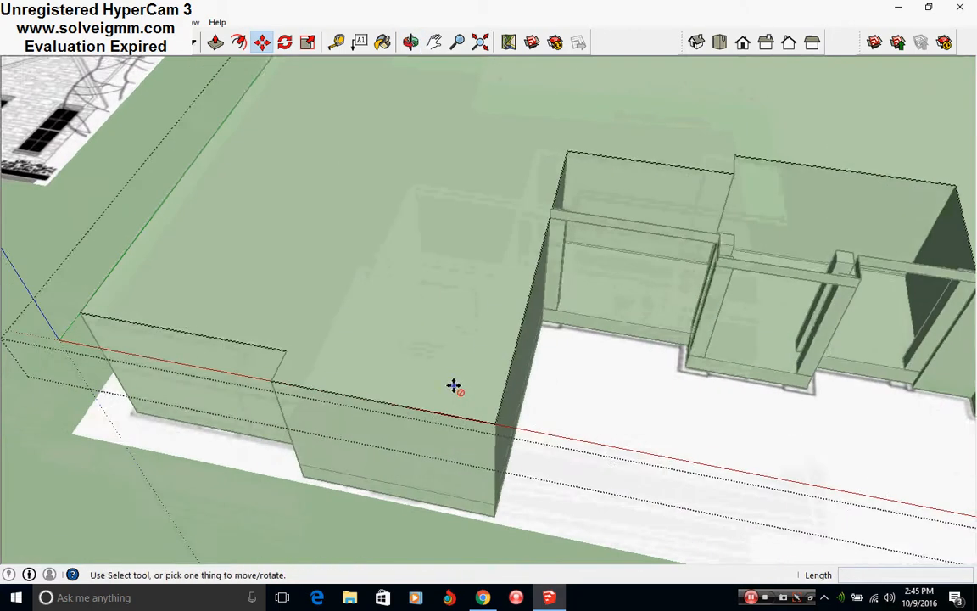
{"action": "left_click", "coordinate": [239, 42]}
{"action": "left_click", "coordinate": [348, 370]}
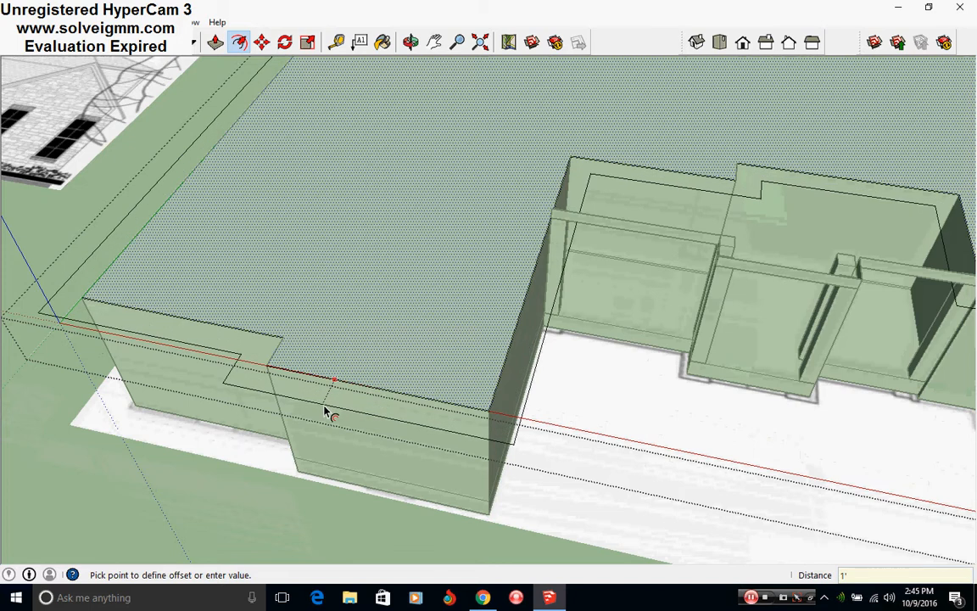
{"action": "key", "text": "Return"}
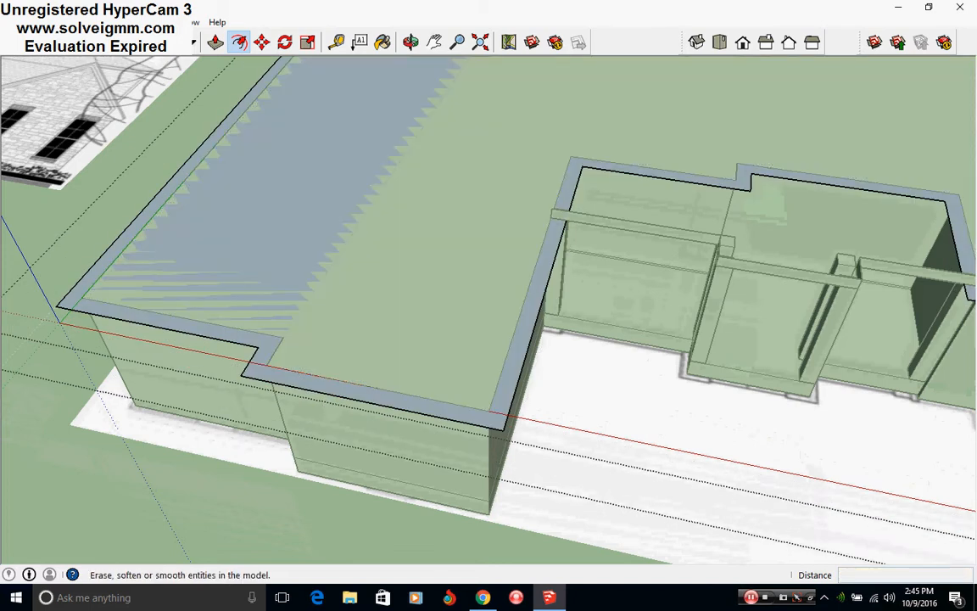
- Erase the original inner outline from the offset face and close the group
{"action": "right_click", "coordinate": [127, 305]}
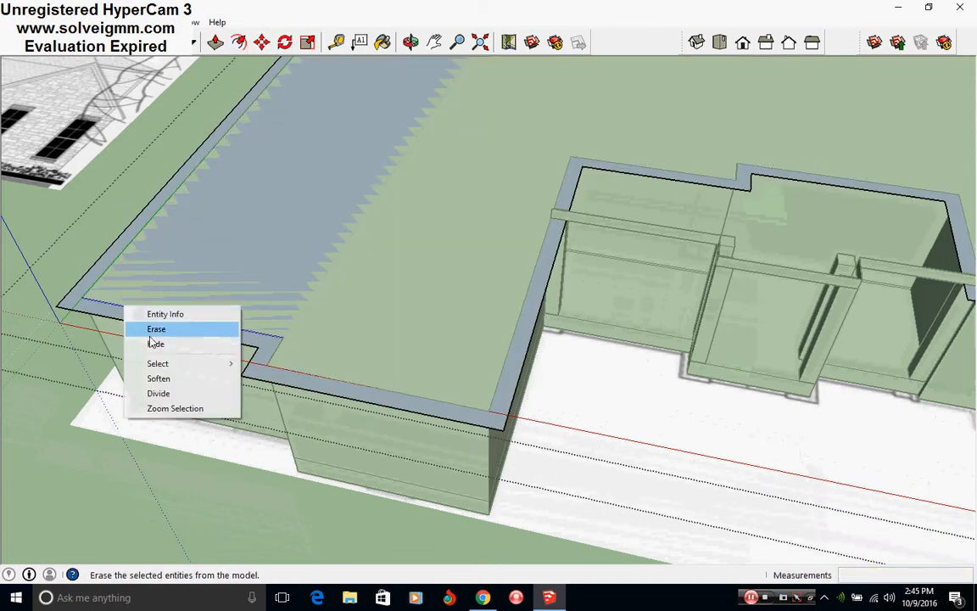
{"action": "left_click", "coordinate": [153, 332]}
{"action": "right_click", "coordinate": [272, 356]}
{"action": "mouse_move", "coordinate": [335, 414]}
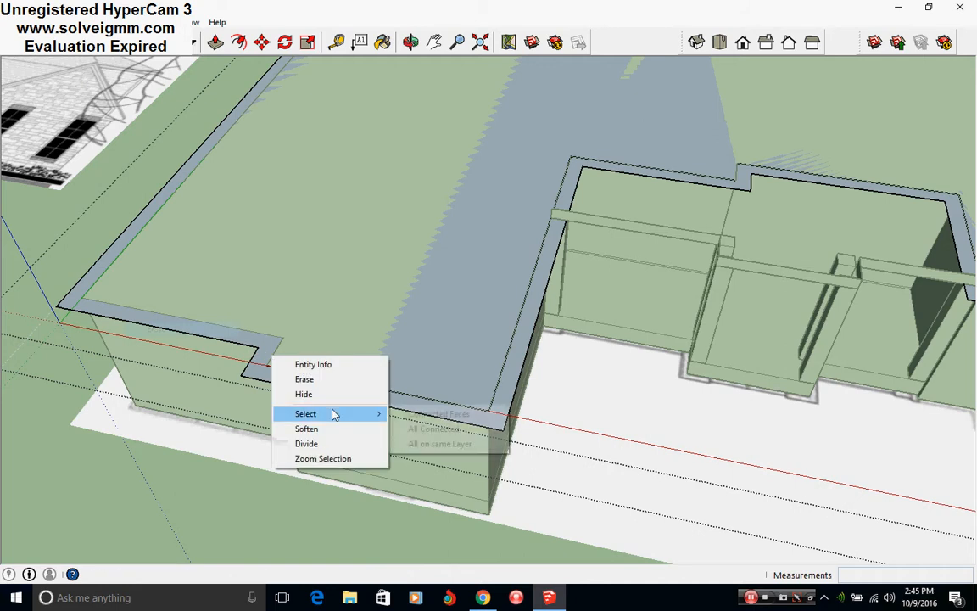
{"action": "left_click", "coordinate": [417, 428]}
{"action": "scroll", "coordinate": [551, 454], "scroll_direction": "down", "scroll_amount": 4}
{"action": "scroll", "coordinate": [553, 452], "scroll_direction": "down", "scroll_amount": 3}
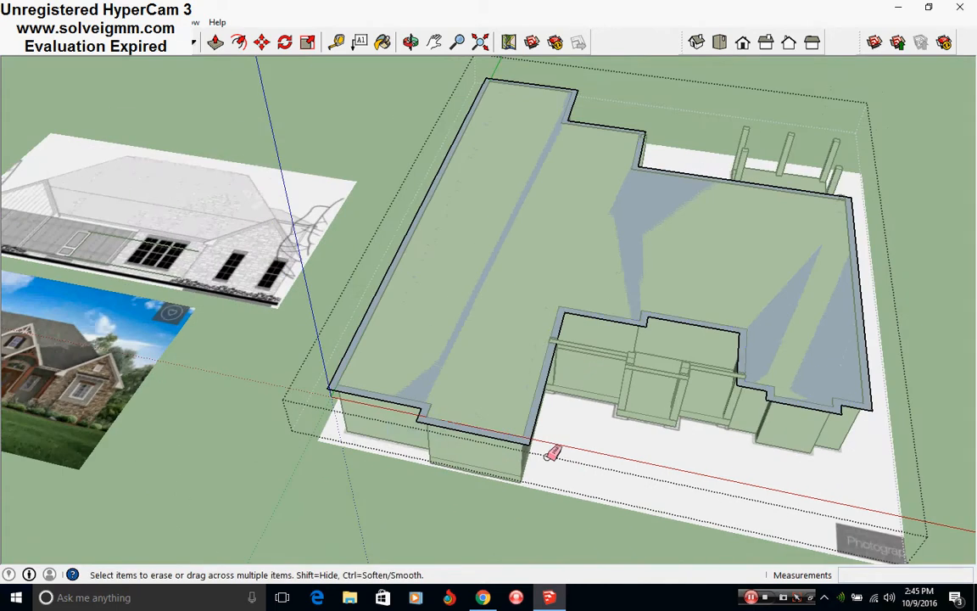
{"action": "right_click", "coordinate": [875, 329]}
{"action": "left_click", "coordinate": [898, 334]}
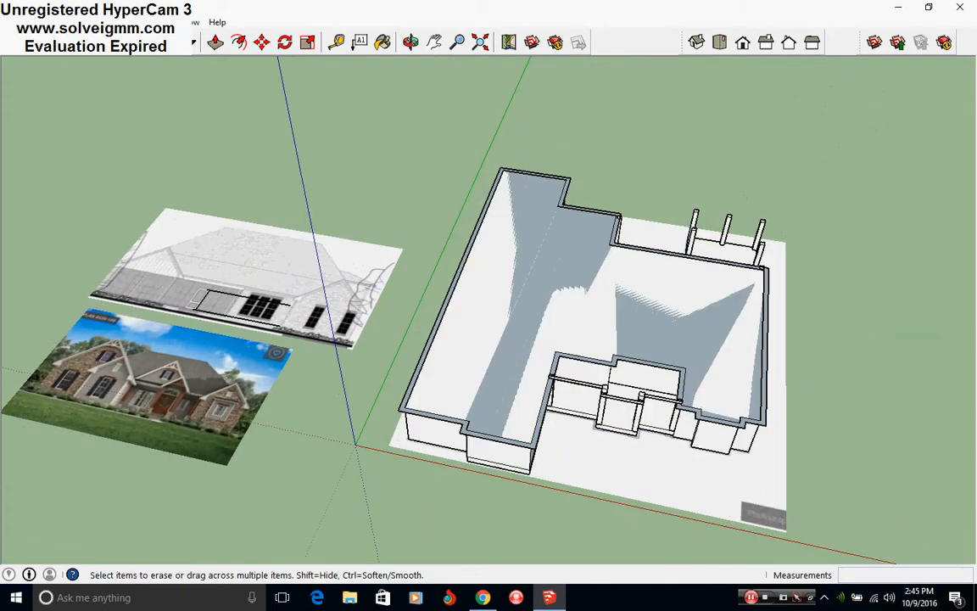
- Measure the vertical height of the eave's end at the stone gable's lower corner on the rear elevation with the Line tool
{"action": "scroll", "coordinate": [517, 397], "scroll_direction": "up", "scroll_amount": 3}
{"action": "mouse_move", "coordinate": [517, 397]}
{"action": "middle_mouse_down"}
{"action": "mouse_move", "coordinate": [567, 393]}
{"action": "mouse_move", "coordinate": [659, 436]}
{"action": "mouse_move", "coordinate": [933, 497]}
{"action": "middle_mouse_up"}
{"action": "scroll", "coordinate": [356, 304], "scroll_direction": "up", "scroll_amount": 2}
{"action": "mouse_move", "coordinate": [649, 390]}
{"action": "middle_mouse_down"}
{"action": "mouse_move", "coordinate": [688, 449]}
{"action": "mouse_move", "coordinate": [448, 399]}
{"action": "middle_mouse_up"}
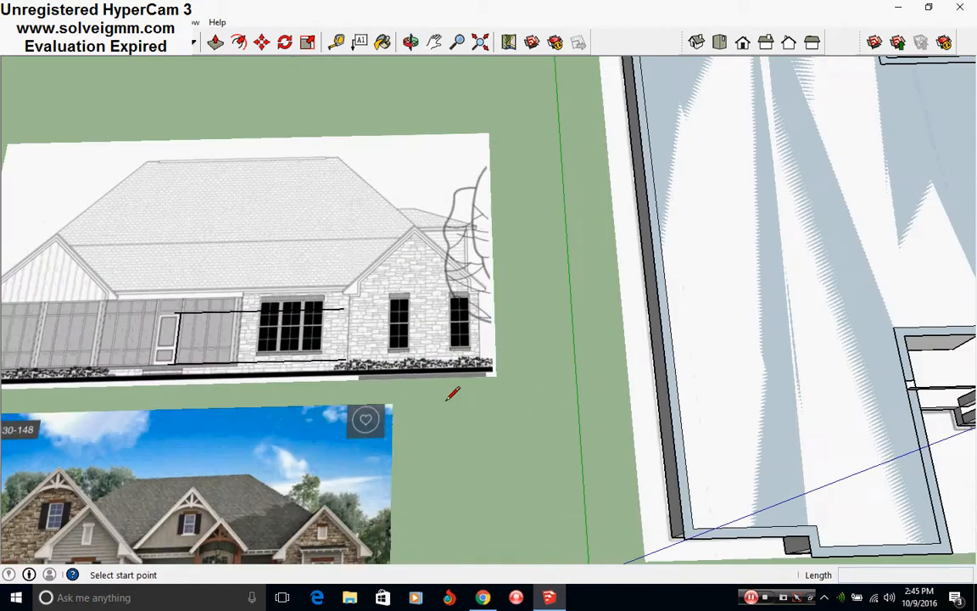
{"action": "scroll", "coordinate": [382, 306], "scroll_direction": "up", "scroll_amount": 1}
{"action": "scroll", "coordinate": [369, 296], "scroll_direction": "up", "scroll_amount": 5}
{"action": "mouse_move", "coordinate": [317, 264]}
{"action": "middle_mouse_down", "text": "shift"}
{"action": "mouse_move", "coordinate": [472, 276]}
{"action": "mouse_move", "coordinate": [451, 390]}
{"action": "middle_mouse_up", "text": "shift"}
{"action": "scroll", "coordinate": [464, 289], "scroll_direction": "up", "scroll_amount": 3}
{"action": "scroll", "coordinate": [465, 295], "scroll_direction": "up", "scroll_amount": 2}
{"action": "scroll", "coordinate": [458, 360], "scroll_direction": "up", "scroll_amount": 3}
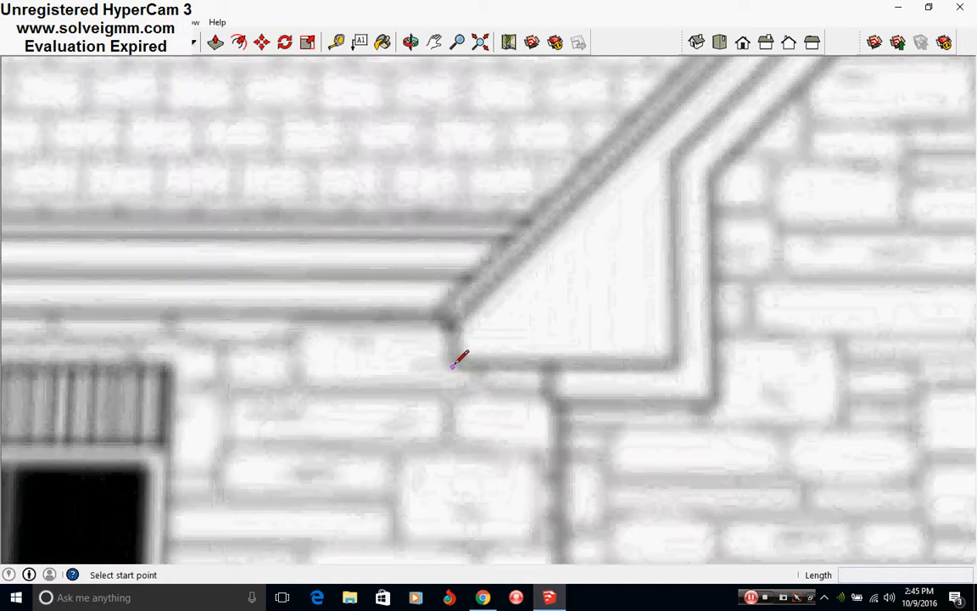
{"action": "left_click", "coordinate": [453, 367]}
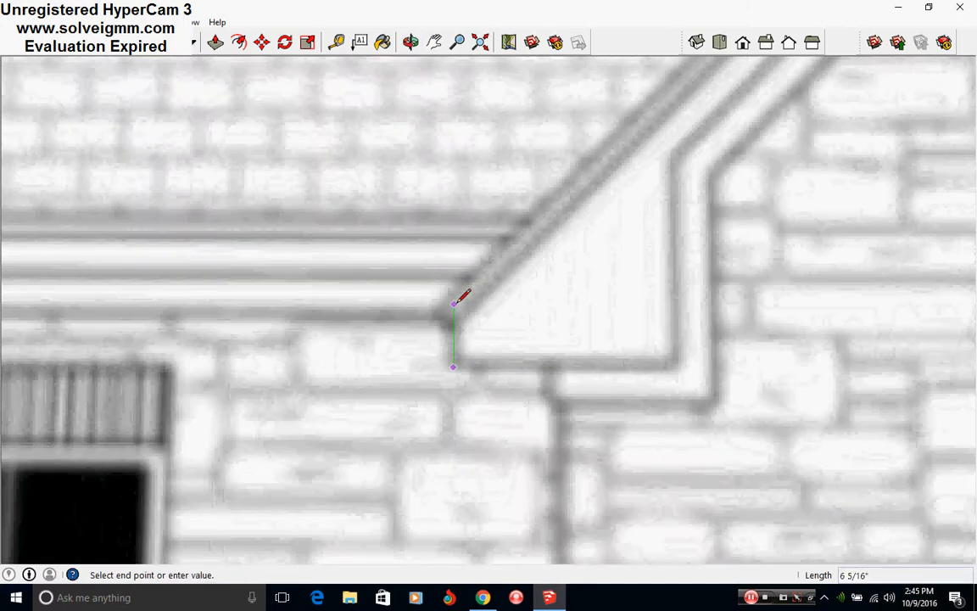
{"action": "left_click", "coordinate": [453, 307]}
{"action": "scroll", "coordinate": [449, 310], "scroll_direction": "down", "scroll_amount": 6}
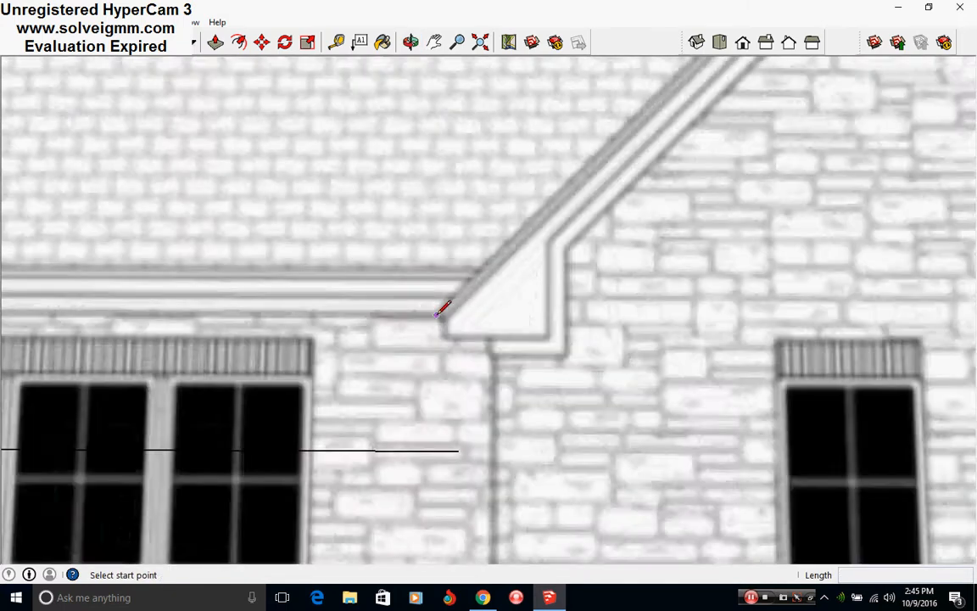
- Open the grouped eave face on top of the house for editing and reverse the face's orientation
{"action": "scroll", "coordinate": [435, 310], "scroll_direction": "down", "scroll_amount": 3}
{"action": "middle_click_drag", "start_coordinate": [432, 308], "coordinate": [475, 328], "text": "shift"}
{"action": "scroll", "coordinate": [475, 331], "scroll_direction": "up", "scroll_amount": 1}
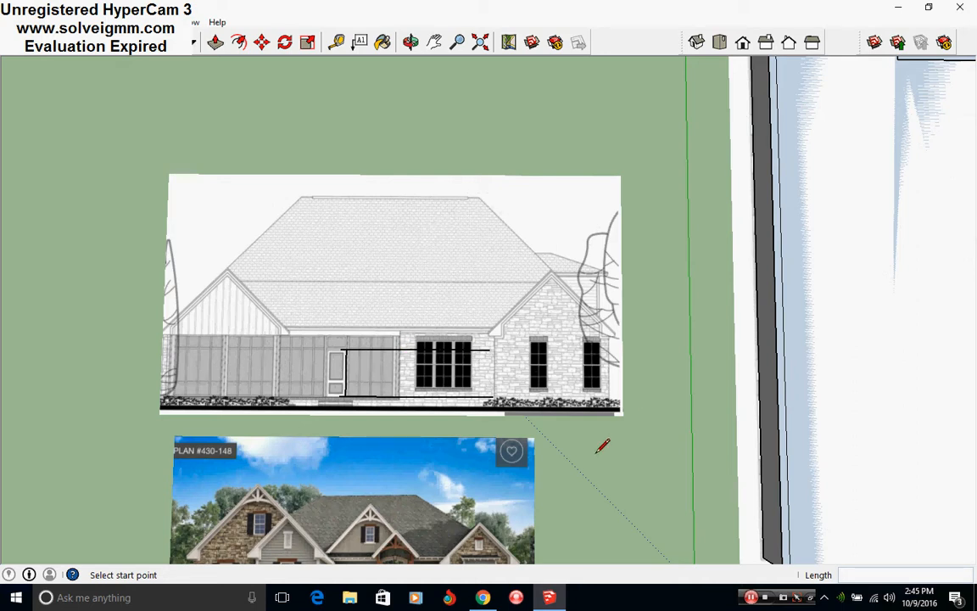
{"action": "middle_click_drag", "start_coordinate": [697, 495], "coordinate": [517, 411], "text": "shift"}
{"action": "scroll", "coordinate": [516, 411], "scroll_direction": "down", "scroll_amount": 3}
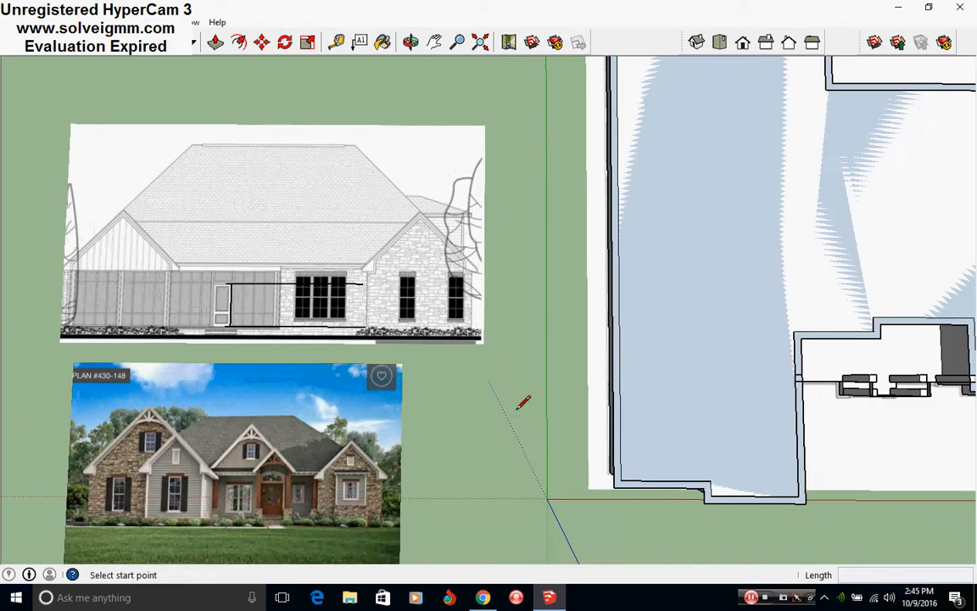
{"action": "middle_click_drag", "start_coordinate": [731, 521], "coordinate": [280, 392]}
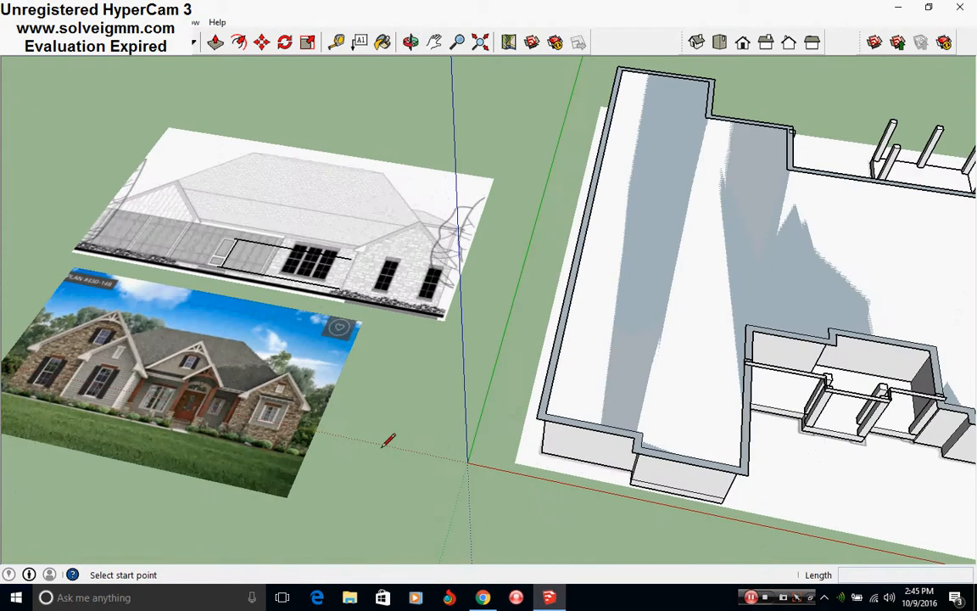
{"action": "mouse_move", "coordinate": [550, 472]}
{"action": "middle_mouse_down", "text": "shift"}
{"action": "mouse_move", "coordinate": [258, 463]}
{"action": "mouse_move", "coordinate": [303, 399]}
{"action": "mouse_move", "coordinate": [269, 338]}
{"action": "mouse_move", "coordinate": [242, 369]}
{"action": "mouse_move", "coordinate": [264, 398]}
{"action": "mouse_move", "coordinate": [214, 358]}
{"action": "middle_mouse_up", "text": "shift"}
{"action": "scroll", "coordinate": [288, 453], "scroll_direction": "up", "scroll_amount": 3}
{"action": "scroll", "coordinate": [276, 333], "scroll_direction": "up", "scroll_amount": 3}
{"action": "right_click", "coordinate": [213, 369]}
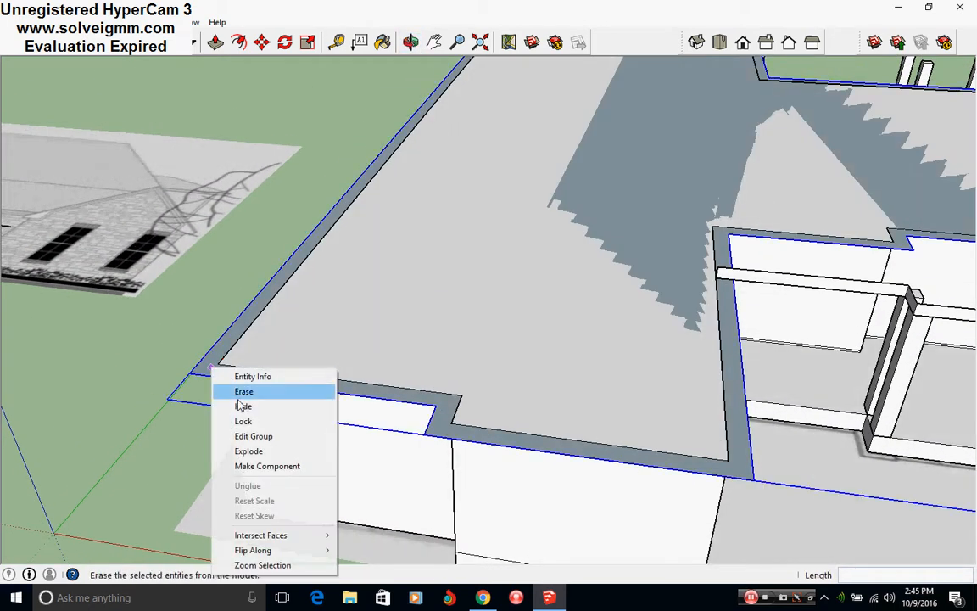
{"action": "left_click", "coordinate": [245, 437]}
{"action": "mouse_move", "coordinate": [427, 434]}
{"action": "middle_mouse_down"}
{"action": "mouse_move", "coordinate": [380, 397]}
{"action": "mouse_move", "coordinate": [386, 367]}
{"action": "middle_mouse_up"}
{"action": "right_click", "coordinate": [480, 304]}
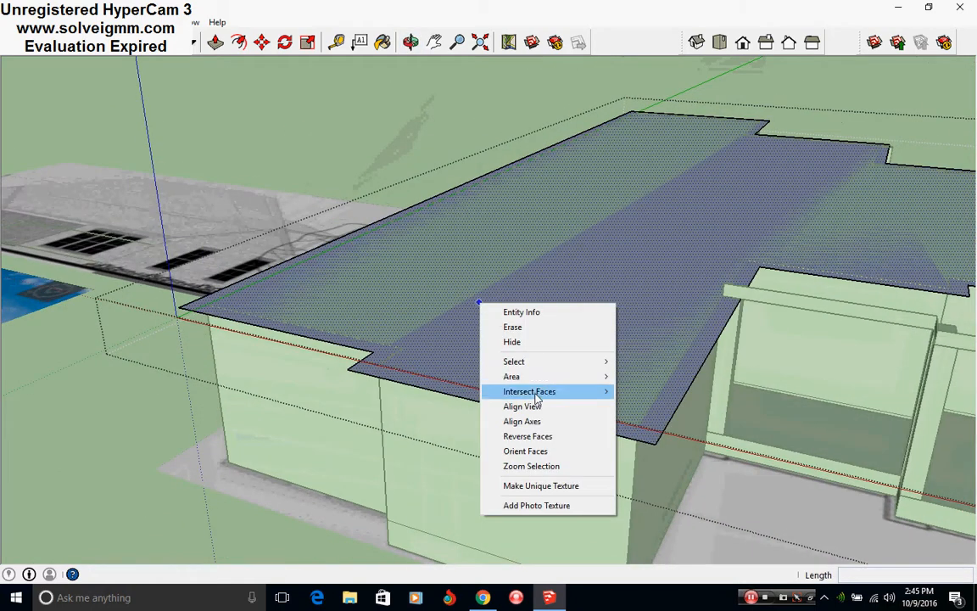
{"action": "left_click", "coordinate": [534, 434]}
- Extrude the eave face upward by 6" with Push/Pull
{"action": "left_click", "coordinate": [216, 41]}
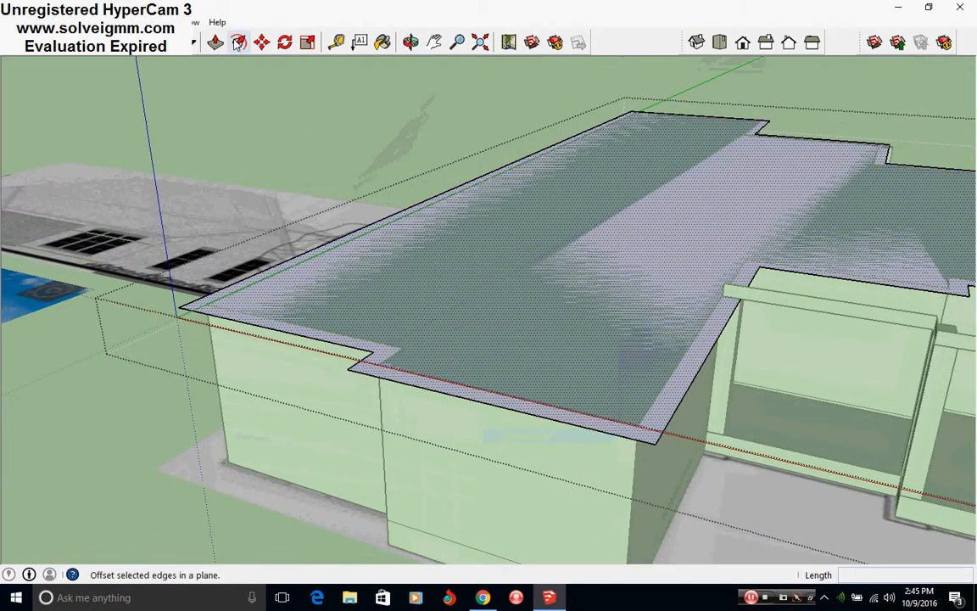
{"action": "left_click", "coordinate": [366, 337]}
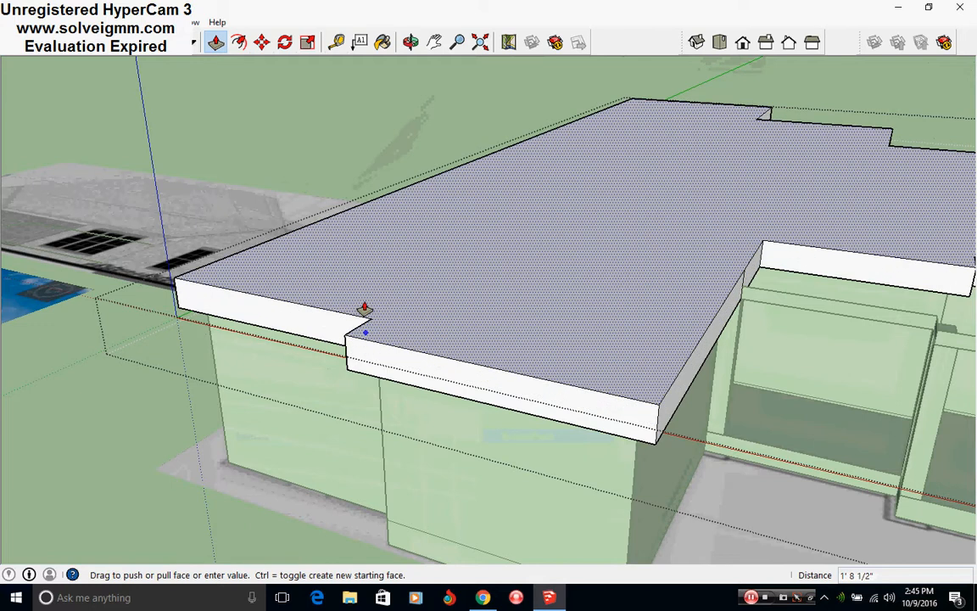
{"action": "type", "text": "6"}
{"action": "key", "text": "Return"}
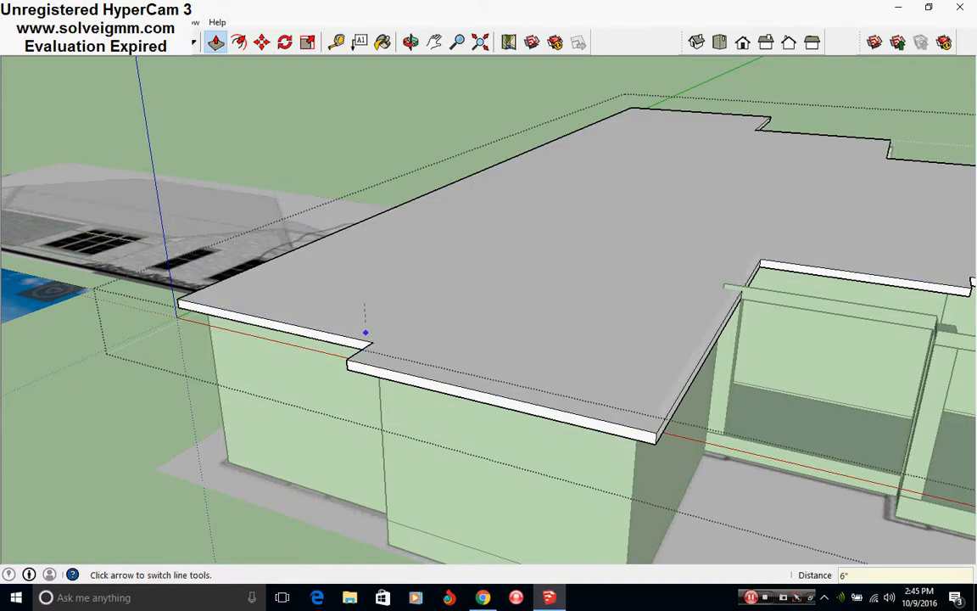
- Examine the eave slab's front and rear outline against the roof lines on the rear elevation image
{"action": "mouse_move", "coordinate": [366, 333]}
{"action": "middle_mouse_down"}
{"action": "mouse_move", "coordinate": [390, 253]}
{"action": "mouse_move", "coordinate": [593, 399]}
{"action": "mouse_move", "coordinate": [567, 390]}
{"action": "mouse_move", "coordinate": [636, 419]}
{"action": "mouse_move", "coordinate": [431, 389]}
{"action": "middle_mouse_up"}
{"action": "key", "text": "l"}
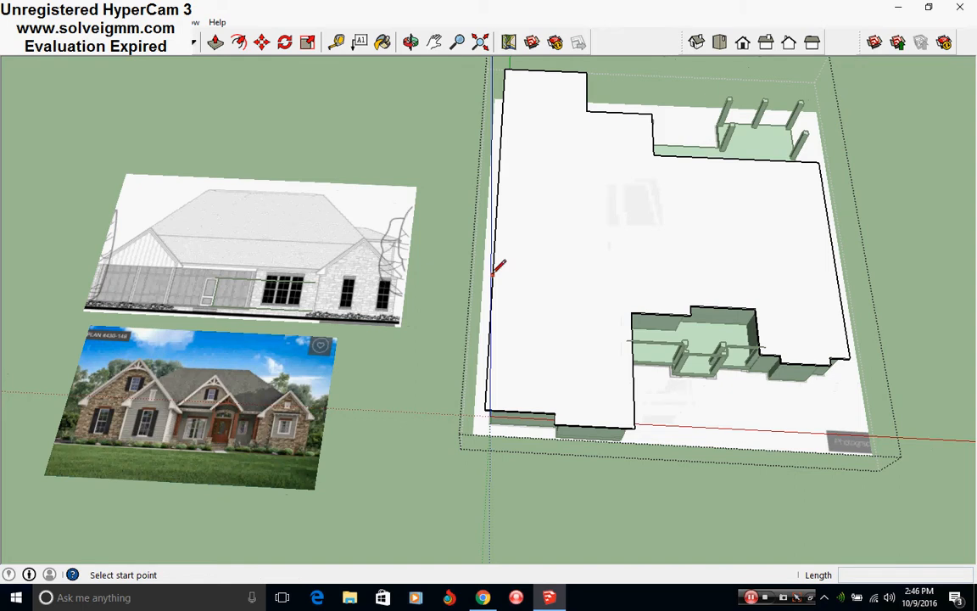
{"action": "scroll", "coordinate": [547, 386], "scroll_direction": "up", "scroll_amount": 2}
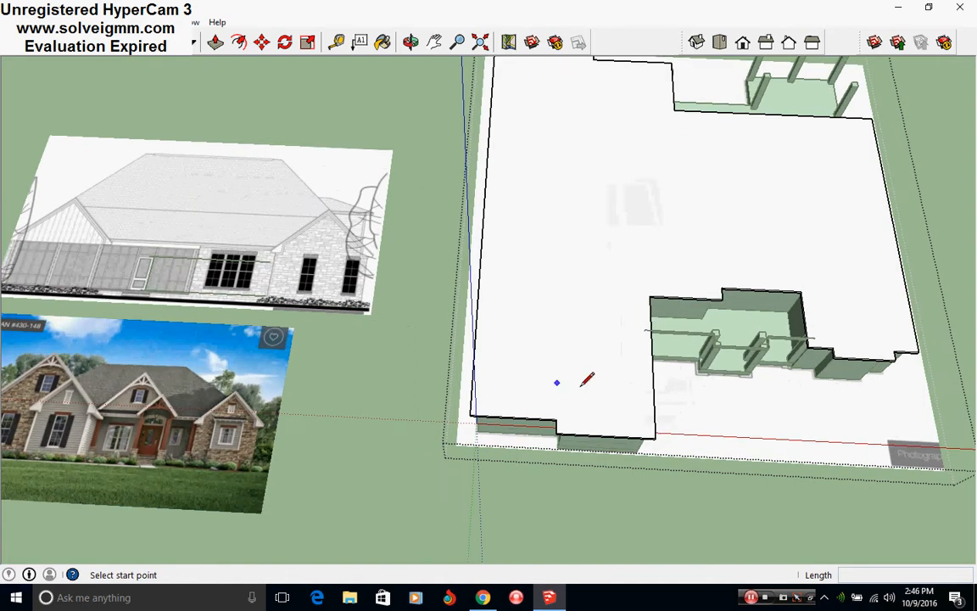
{"action": "scroll", "coordinate": [588, 379], "scroll_direction": "down", "scroll_amount": 2}
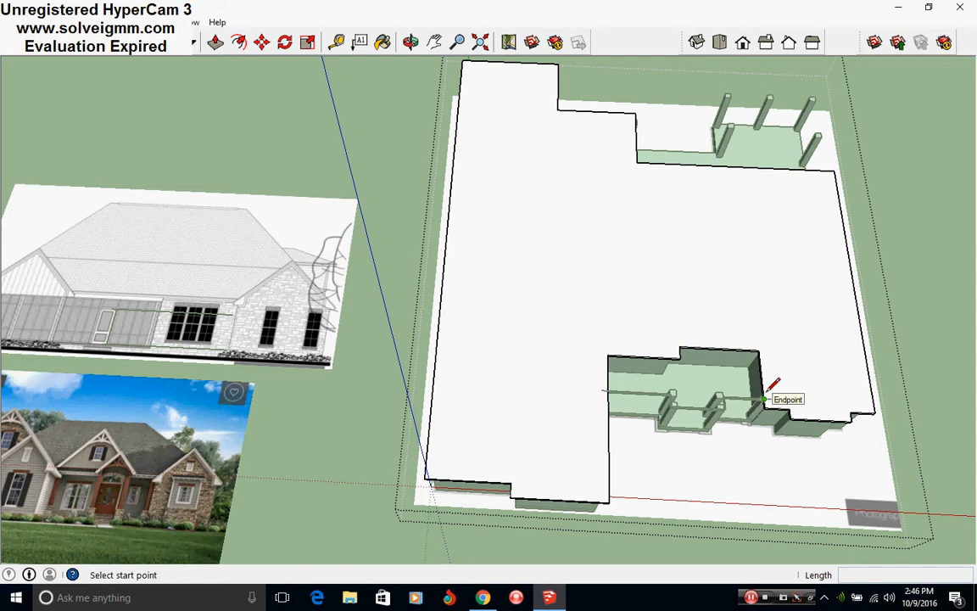
{"action": "middle_click_drag", "start_coordinate": [770, 386], "coordinate": [538, 327]}
{"action": "middle_click_drag", "start_coordinate": [616, 449], "coordinate": [691, 371]}
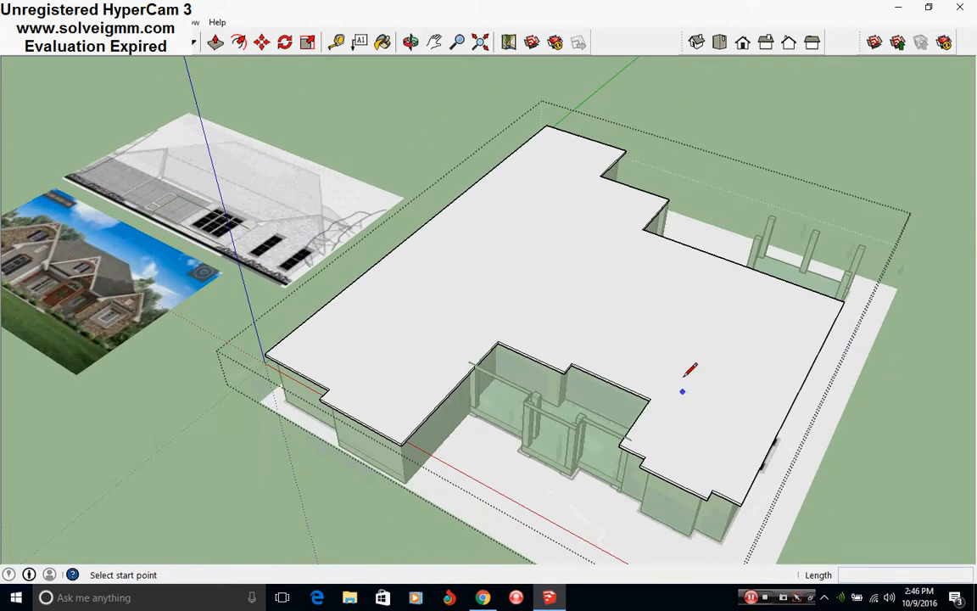
{"action": "middle_click_drag", "start_coordinate": [161, 208], "coordinate": [271, 342]}
{"action": "scroll", "coordinate": [132, 329], "scroll_direction": "up", "scroll_amount": 4}
{"action": "scroll", "coordinate": [179, 327], "scroll_direction": "up", "scroll_amount": 2}
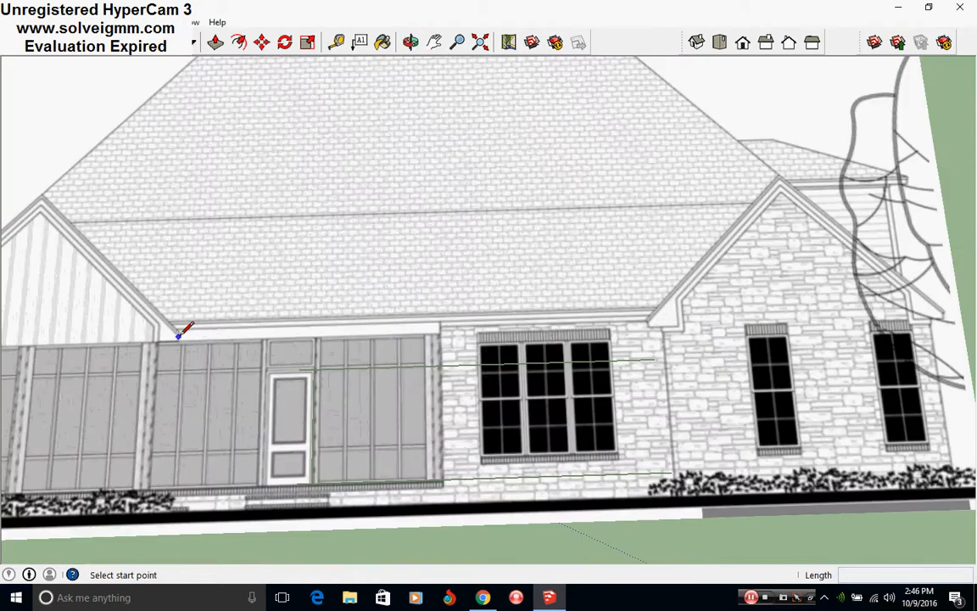
{"action": "scroll", "coordinate": [261, 349], "scroll_direction": "down", "scroll_amount": 7}
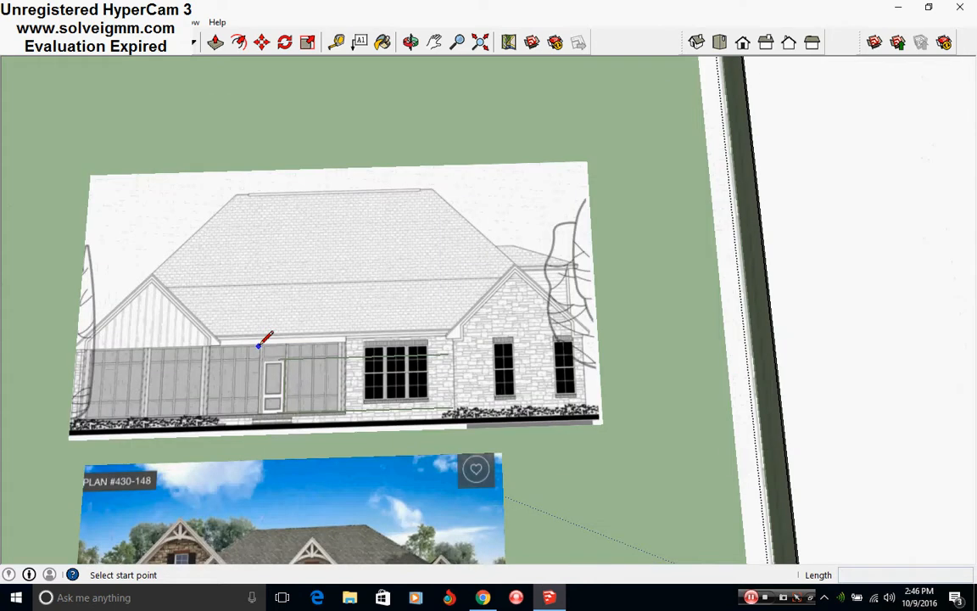
{"action": "middle_click_drag", "start_coordinate": [751, 309], "coordinate": [641, 394]}
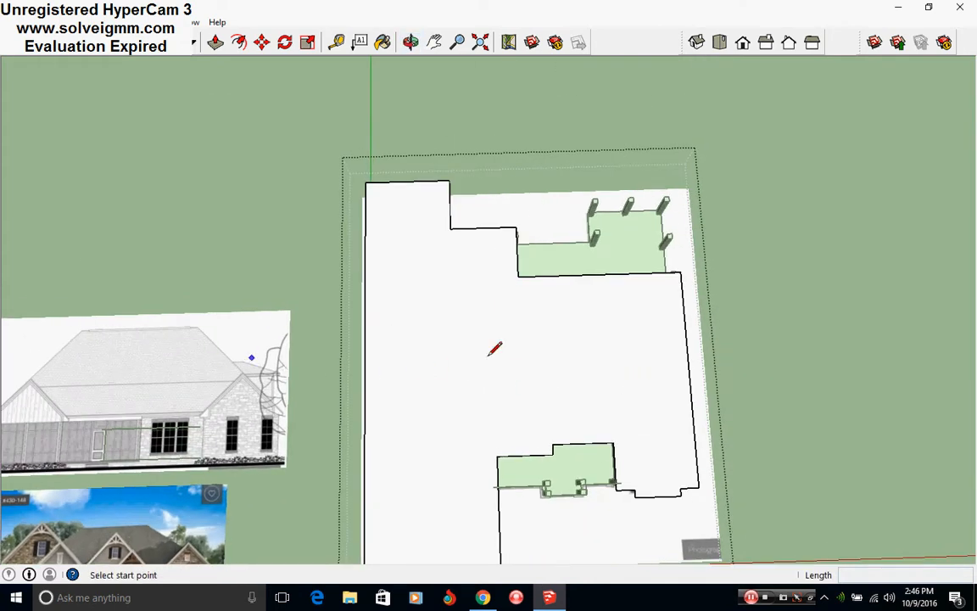
{"action": "mouse_move", "coordinate": [489, 355]}
{"action": "middle_mouse_down"}
{"action": "mouse_move", "coordinate": [341, 176]}
{"action": "mouse_move", "coordinate": [5, 143]}
{"action": "middle_mouse_up"}
{"action": "middle_click_drag", "start_coordinate": [541, 377], "coordinate": [252, 296]}
{"action": "middle_click_drag", "start_coordinate": [563, 333], "coordinate": [532, 395]}
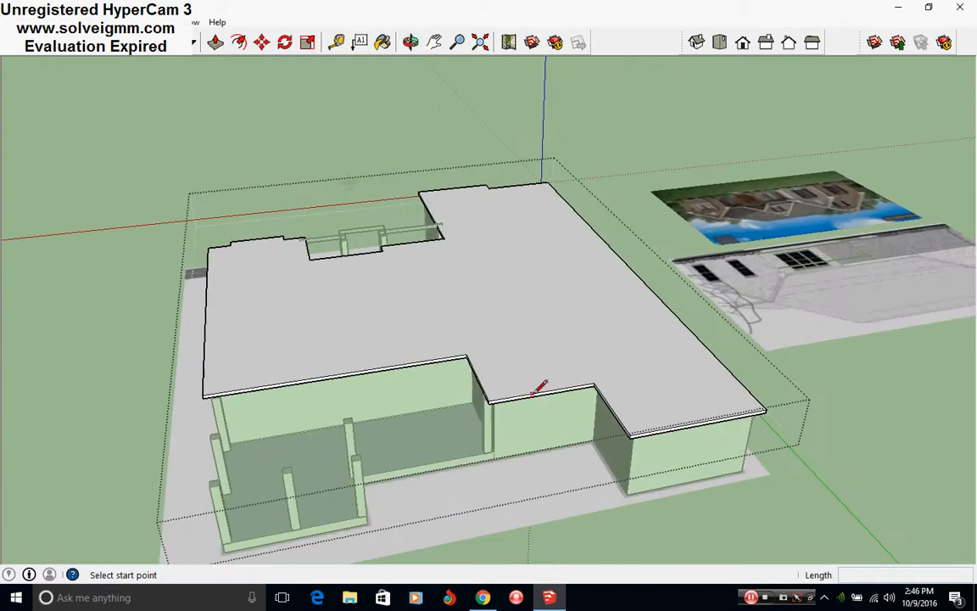
{"action": "middle_click_drag", "start_coordinate": [448, 352], "coordinate": [729, 462]}
{"action": "middle_click_drag", "start_coordinate": [365, 340], "coordinate": [543, 395]}
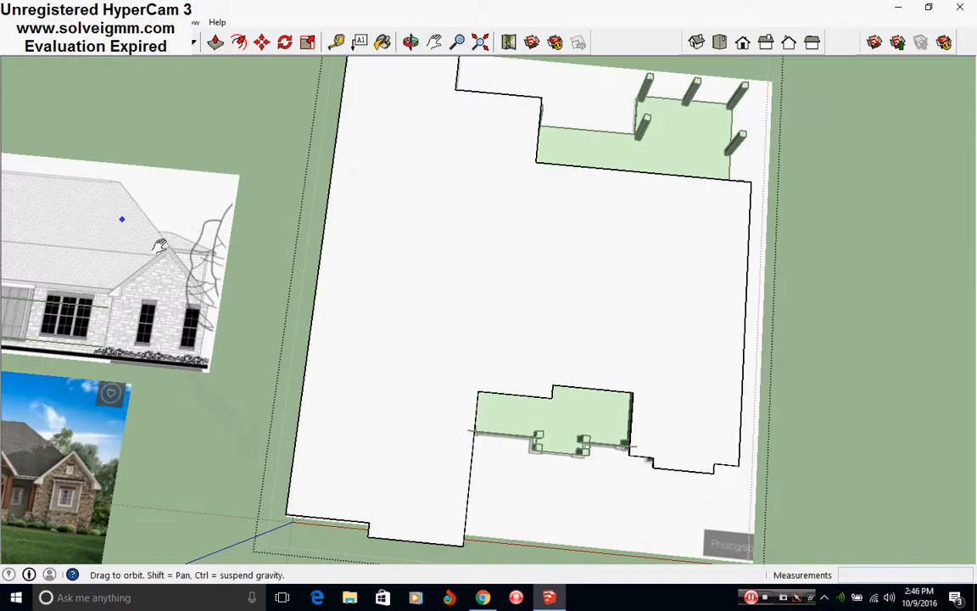
{"action": "middle_click_drag", "start_coordinate": [123, 219], "coordinate": [433, 316], "text": "shift"}
- Push the stepped middle section of the rear eave inward 11' 1", flush with the edge along the rear patio, and erase the leftover seam
{"action": "mouse_move", "coordinate": [486, 290]}
{"action": "middle_mouse_down"}
{"action": "mouse_move", "coordinate": [273, 344]}
{"action": "mouse_move", "coordinate": [580, 277]}
{"action": "mouse_move", "coordinate": [668, 356]}
{"action": "mouse_move", "coordinate": [596, 333]}
{"action": "mouse_move", "coordinate": [404, 338]}
{"action": "mouse_move", "coordinate": [320, 393]}
{"action": "middle_mouse_up"}
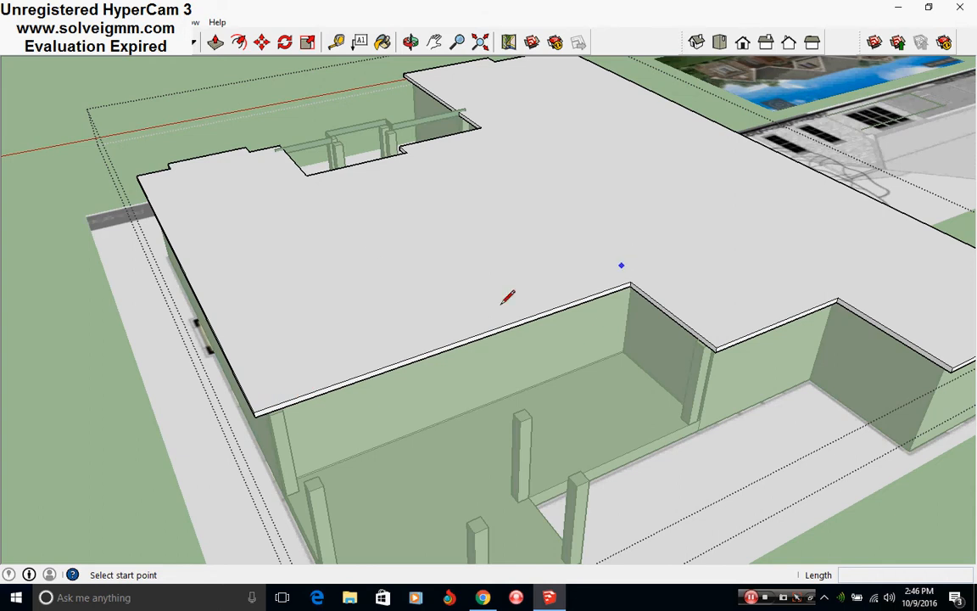
{"action": "mouse_move", "coordinate": [696, 326]}
{"action": "middle_mouse_down"}
{"action": "mouse_move", "coordinate": [493, 360]}
{"action": "mouse_move", "coordinate": [598, 295]}
{"action": "middle_mouse_up"}
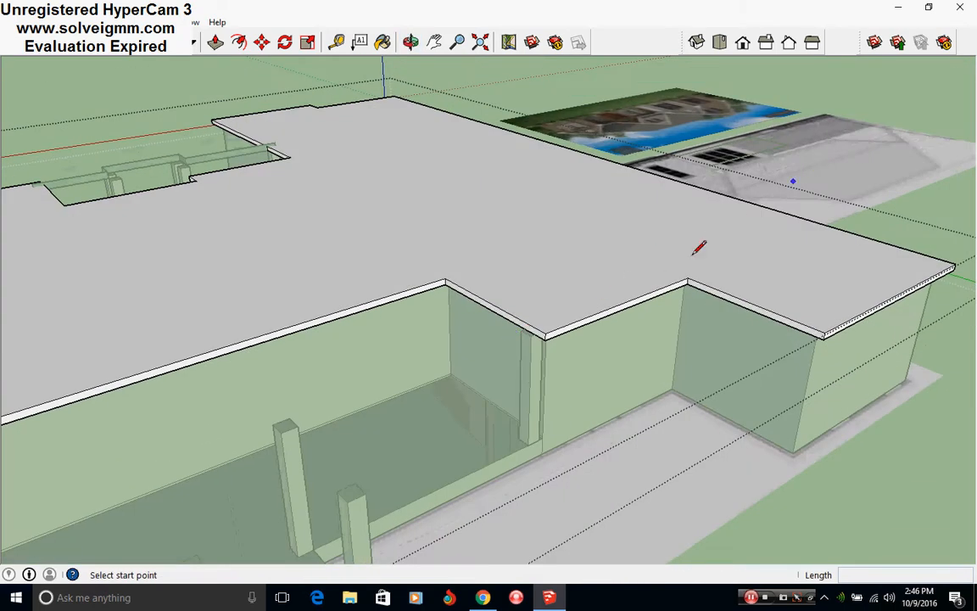
{"action": "left_click", "coordinate": [216, 41]}
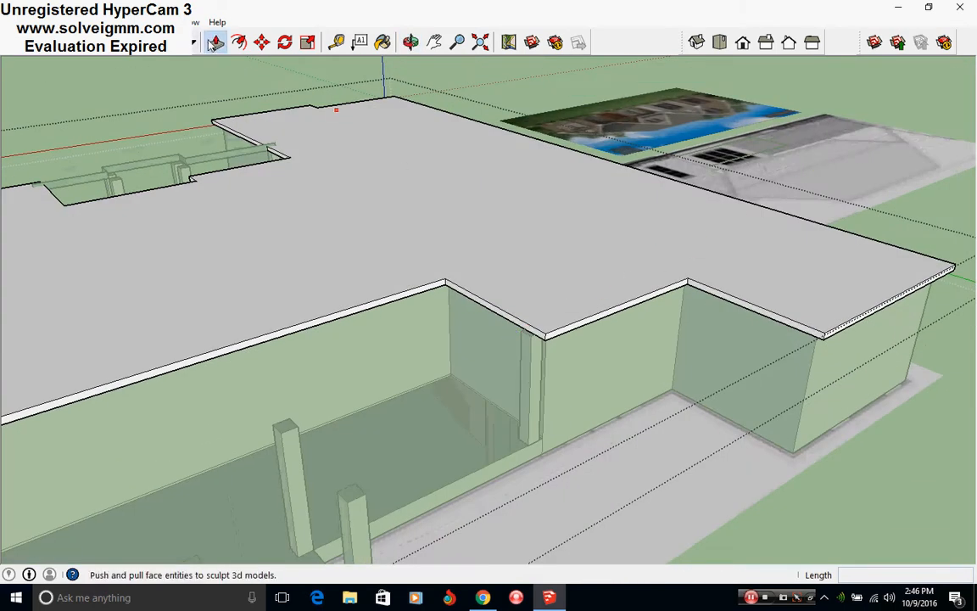
{"action": "left_click", "coordinate": [573, 335]}
{"action": "left_click", "coordinate": [375, 312]}
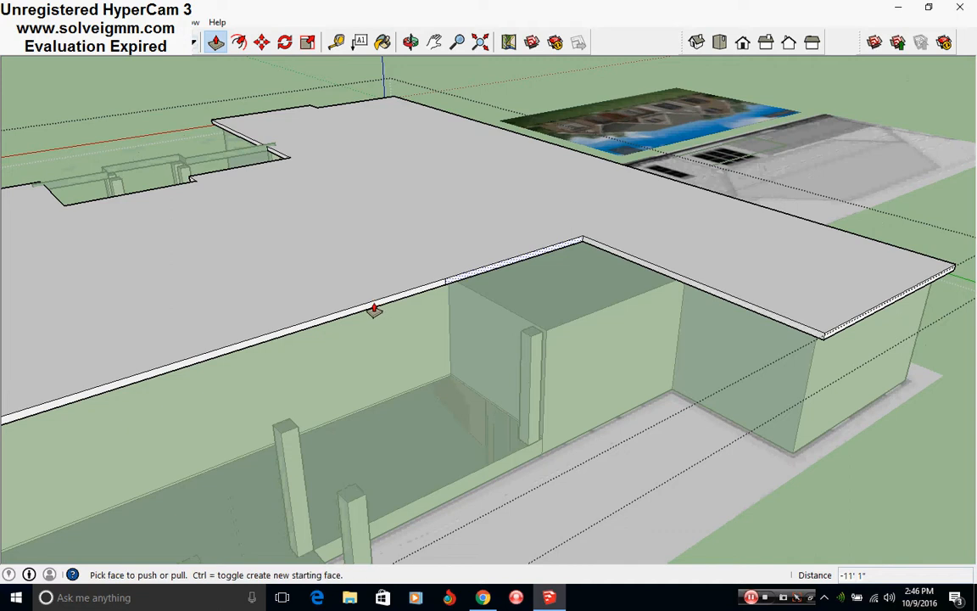
{"action": "key", "text": "e"}
{"action": "scroll", "coordinate": [427, 270], "scroll_direction": "up", "scroll_amount": 3}
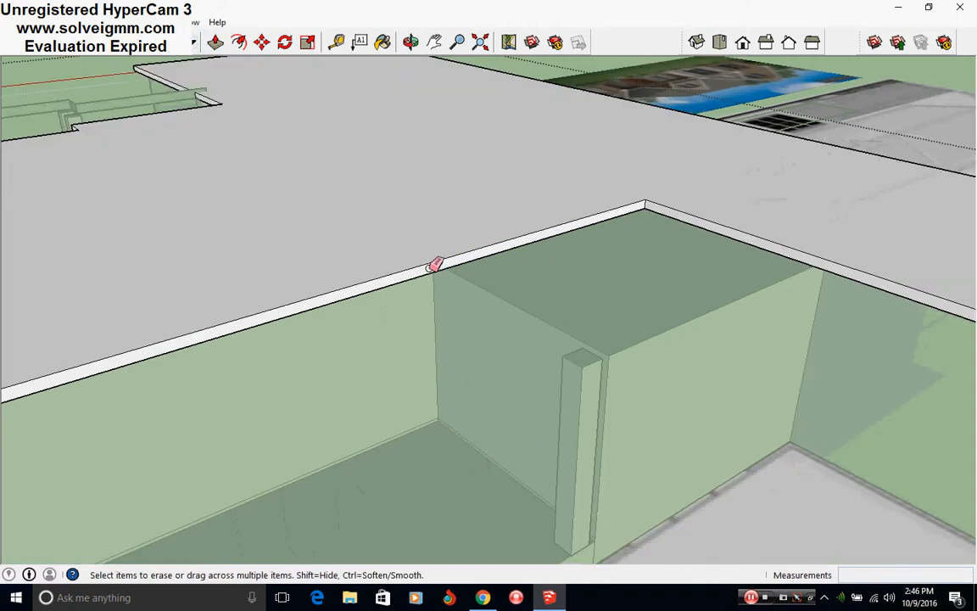
{"action": "scroll", "coordinate": [435, 265], "scroll_direction": "down", "scroll_amount": 5}
- Pull the eave edge at the left part of the front porch recess out about 6' to the porch beam, plus a further 1'
{"action": "mouse_move", "coordinate": [530, 381]}
{"action": "middle_mouse_down"}
{"action": "mouse_move", "coordinate": [294, 354]}
{"action": "mouse_move", "coordinate": [654, 323]}
{"action": "mouse_move", "coordinate": [615, 347]}
{"action": "mouse_move", "coordinate": [637, 428]}
{"action": "mouse_move", "coordinate": [607, 382]}
{"action": "mouse_move", "coordinate": [507, 367]}
{"action": "middle_mouse_up"}
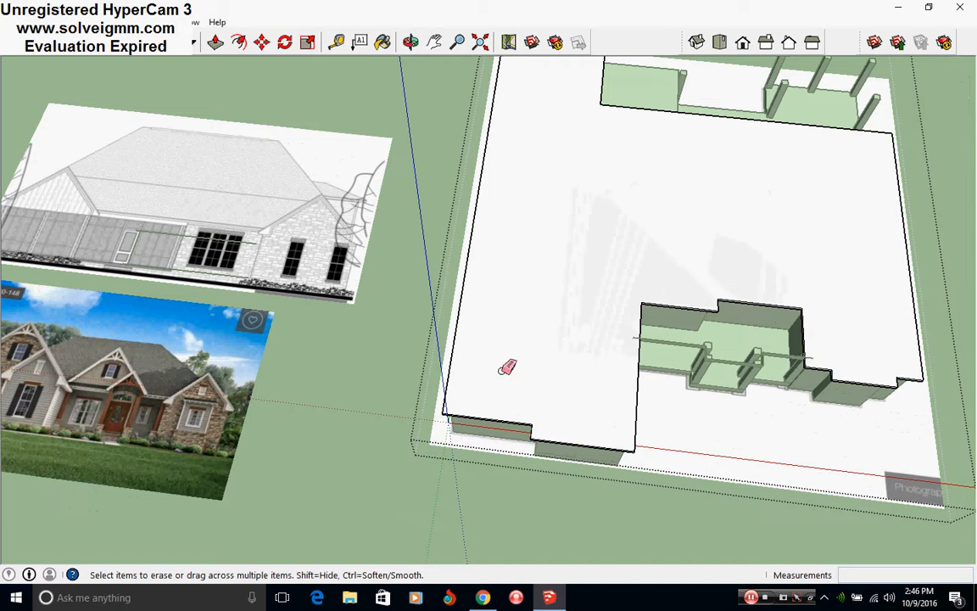
{"action": "scroll", "coordinate": [802, 360], "scroll_direction": "up", "scroll_amount": 3}
{"action": "middle_click_drag", "start_coordinate": [764, 364], "coordinate": [676, 290]}
{"action": "left_click", "coordinate": [197, 39]}
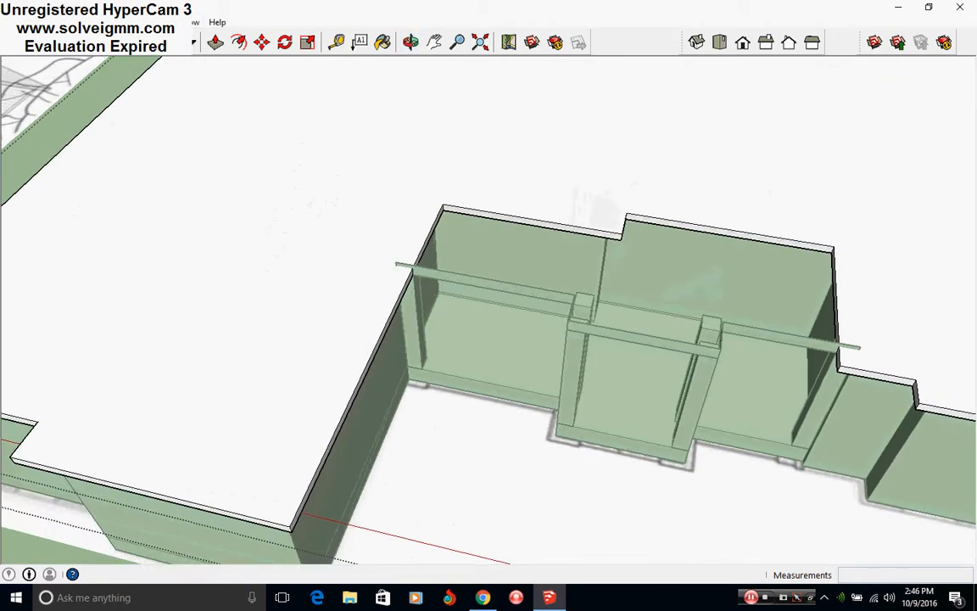
{"action": "middle_click_drag", "start_coordinate": [441, 322], "coordinate": [462, 312]}
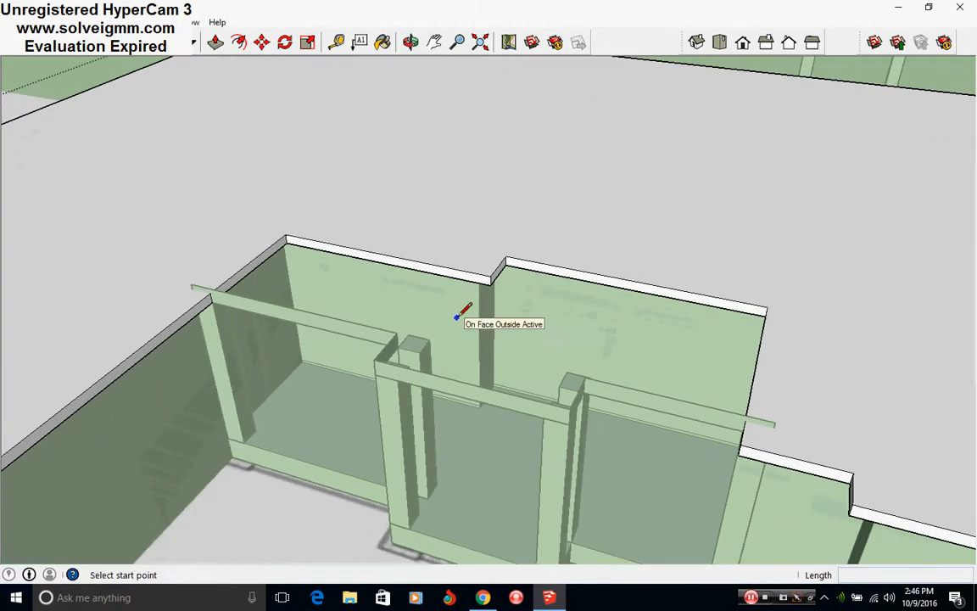
{"action": "key", "text": "p"}
{"action": "left_click_drag", "start_coordinate": [464, 288], "coordinate": [308, 323]}
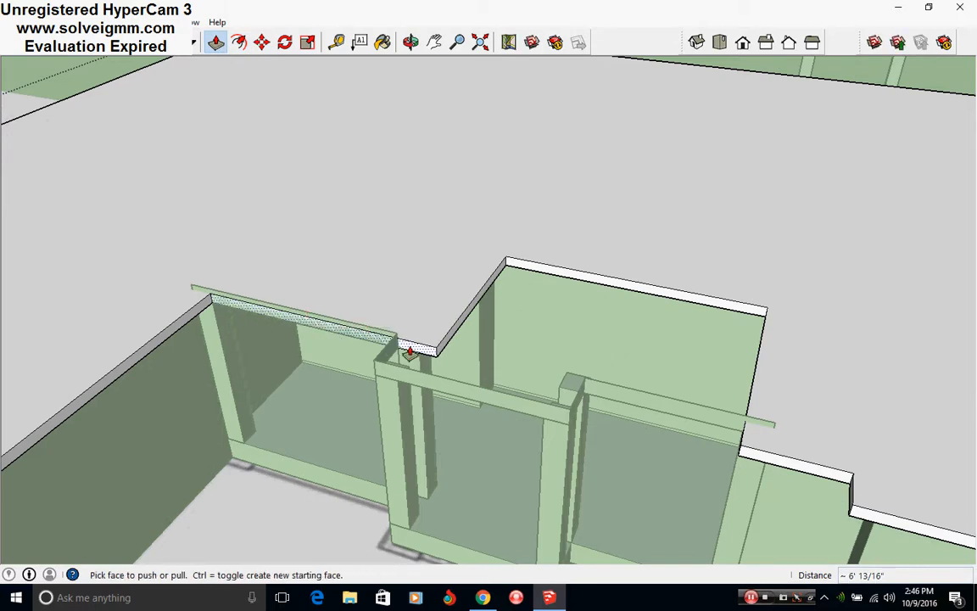
{"action": "left_click_drag", "start_coordinate": [410, 352], "coordinate": [402, 365]}
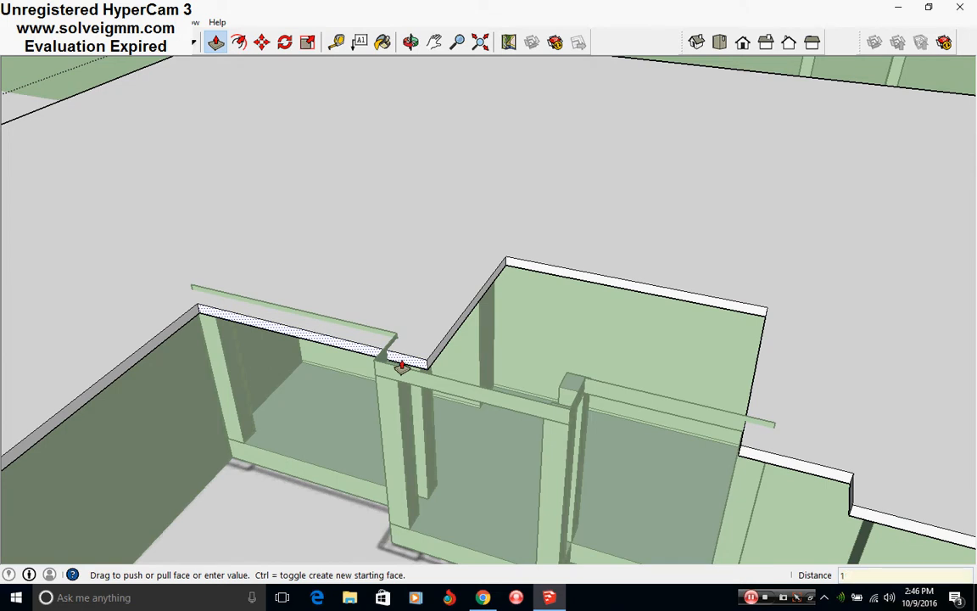
{"action": "left_click_drag", "start_coordinate": [402, 364], "coordinate": [403, 365]}
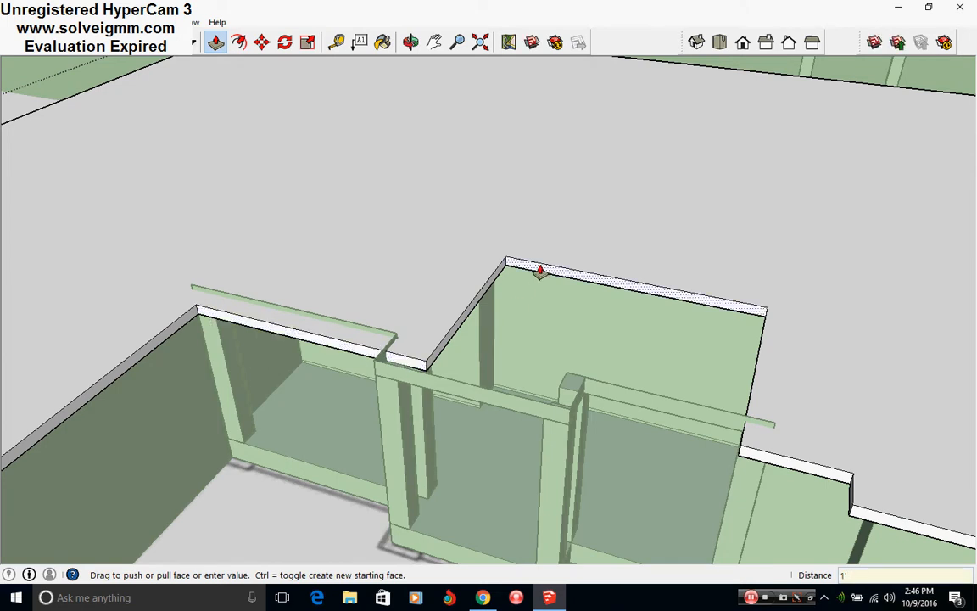
- Pull the remaining recessed porch eave edge out flush with the extended one and erase the leftover seam edges
{"action": "left_click_drag", "start_coordinate": [541, 271], "coordinate": [323, 343]}
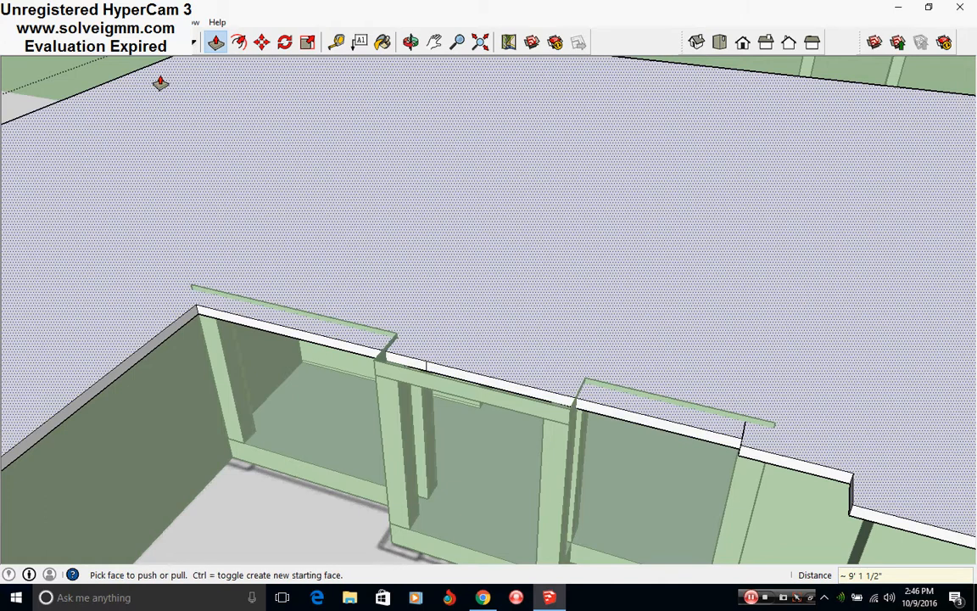
{"action": "key", "text": "e"}
{"action": "scroll", "coordinate": [424, 352], "scroll_direction": "up", "scroll_amount": 3}
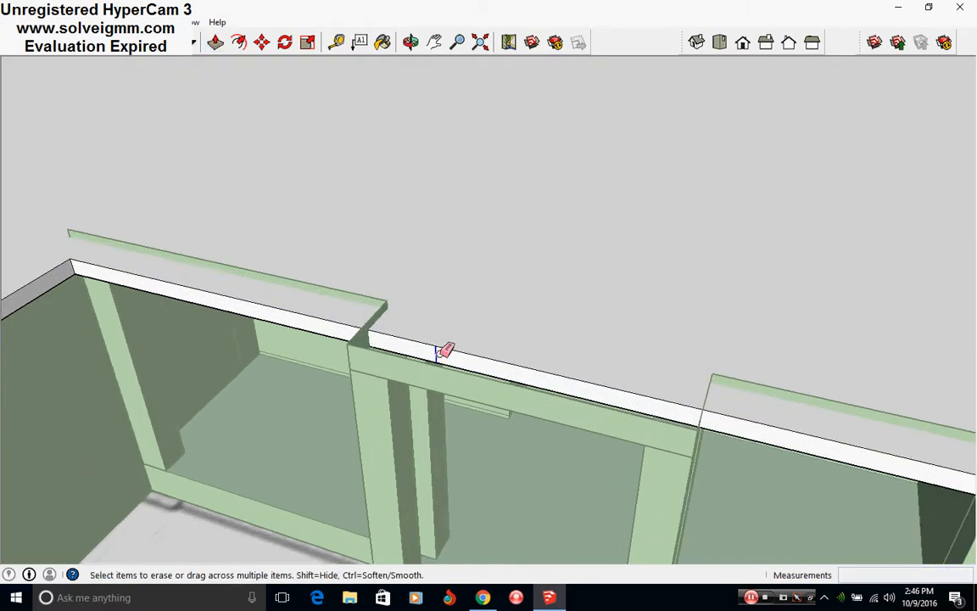
{"action": "mouse_move", "coordinate": [441, 352]}
{"action": "middle_mouse_down"}
{"action": "mouse_move", "coordinate": [227, 325]}
{"action": "mouse_move", "coordinate": [397, 382]}
{"action": "mouse_move", "coordinate": [654, 253]}
{"action": "mouse_move", "coordinate": [565, 321]}
{"action": "mouse_move", "coordinate": [839, 259]}
{"action": "mouse_move", "coordinate": [502, 301]}
{"action": "mouse_move", "coordinate": [321, 388]}
{"action": "middle_mouse_up"}
{"action": "mouse_move", "coordinate": [858, 287]}
{"action": "middle_mouse_down", "text": "shift"}
{"action": "mouse_move", "coordinate": [365, 238]}
{"action": "mouse_move", "coordinate": [637, 216]}
{"action": "mouse_move", "coordinate": [714, 290]}
{"action": "mouse_move", "coordinate": [569, 287]}
{"action": "mouse_move", "coordinate": [602, 307]}
{"action": "mouse_move", "coordinate": [469, 303]}
{"action": "mouse_move", "coordinate": [435, 321]}
{"action": "mouse_move", "coordinate": [567, 240]}
{"action": "mouse_move", "coordinate": [458, 205]}
{"action": "middle_mouse_up", "text": "shift"}
{"action": "scroll", "coordinate": [520, 296], "scroll_direction": "down", "scroll_amount": 3}
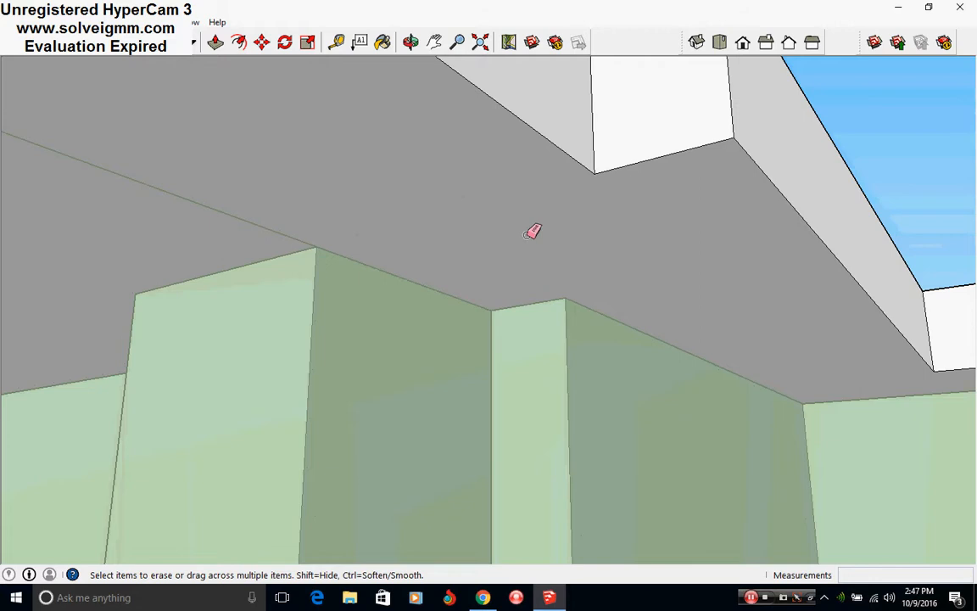
{"action": "mouse_move", "coordinate": [532, 233]}
{"action": "middle_mouse_down"}
{"action": "mouse_move", "coordinate": [375, 259]}
{"action": "mouse_move", "coordinate": [436, 303]}
{"action": "mouse_move", "coordinate": [332, 271]}
{"action": "middle_mouse_up"}
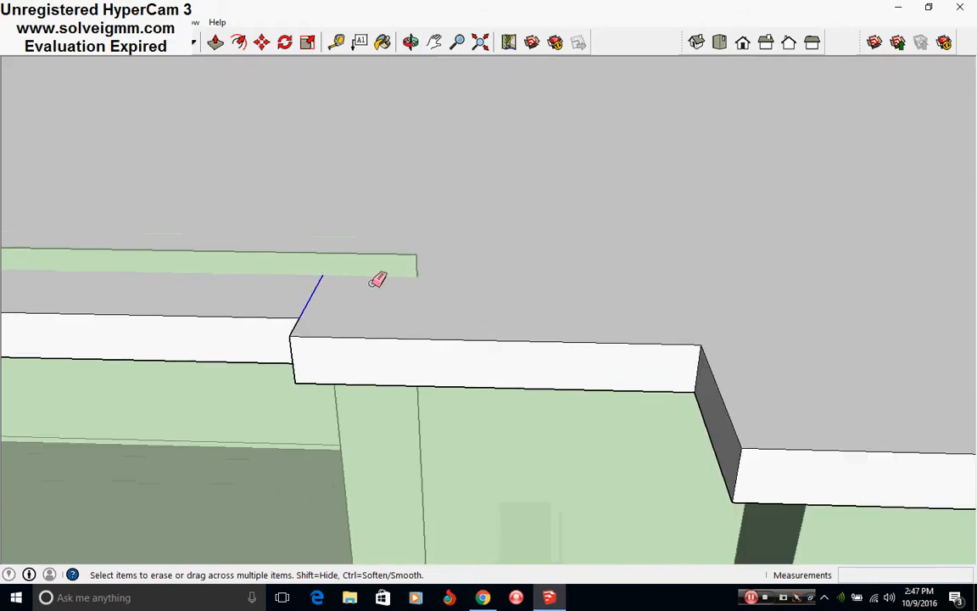
{"action": "scroll", "coordinate": [379, 280], "scroll_direction": "down", "scroll_amount": 10}
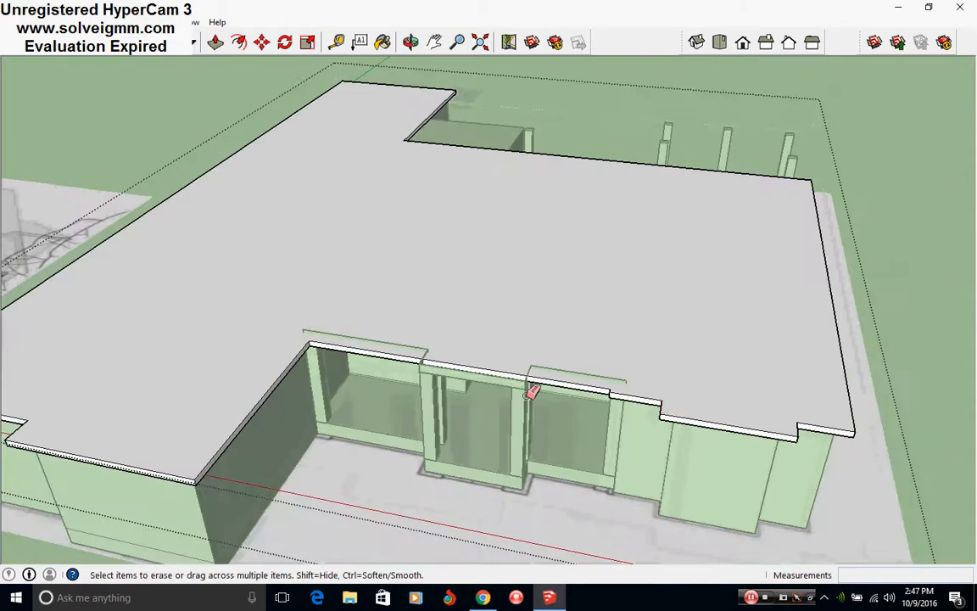
{"action": "mouse_move", "coordinate": [530, 390]}
{"action": "middle_mouse_down"}
{"action": "mouse_move", "coordinate": [543, 433]}
{"action": "mouse_move", "coordinate": [534, 404]}
{"action": "mouse_move", "coordinate": [428, 395]}
{"action": "middle_mouse_up"}
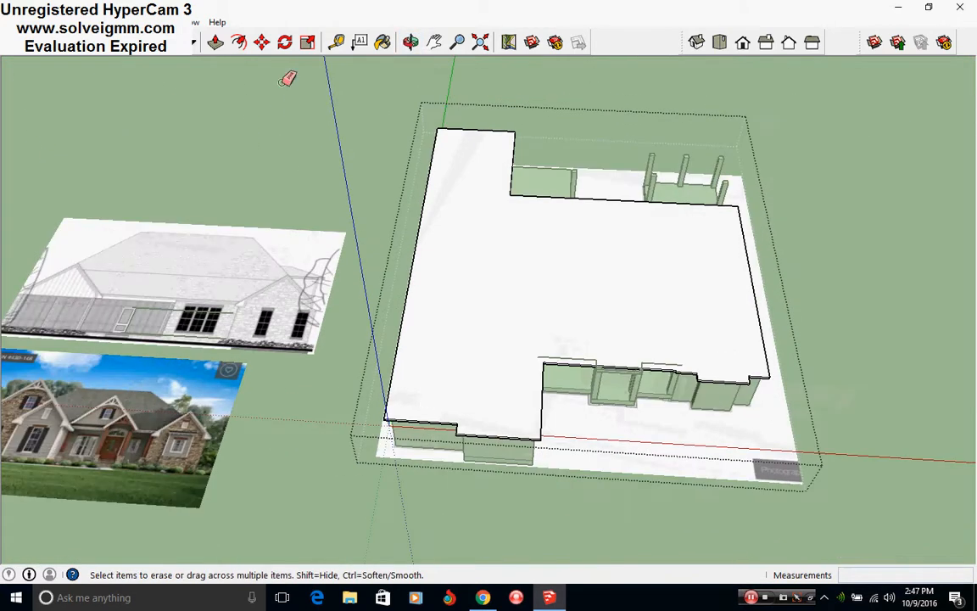
{"action": "left_click", "coordinate": [132, 43]}
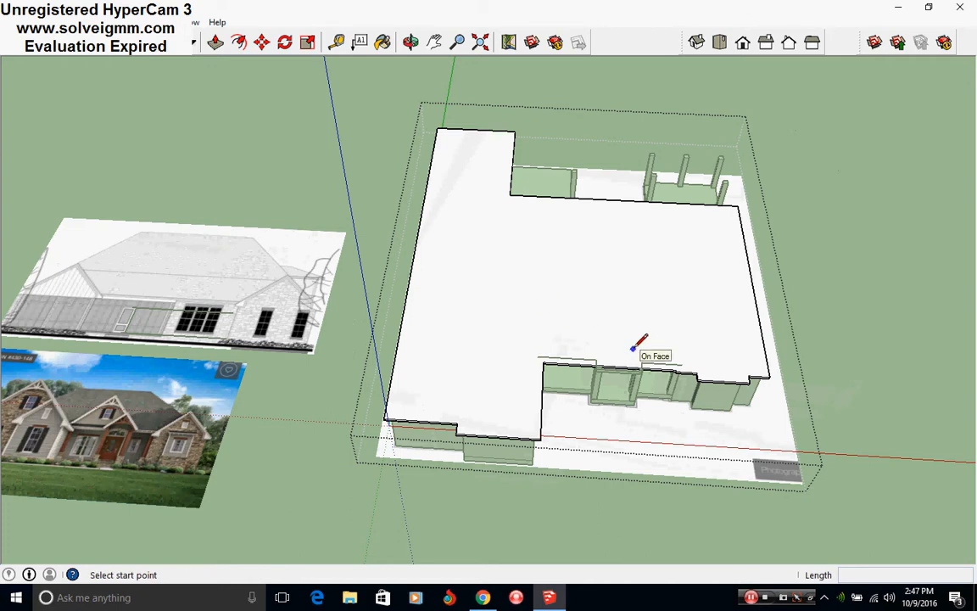
- Close the eave group and, in top view, trace the left gable's right slope from peak to eave on the rear elevation image
{"action": "mouse_move", "coordinate": [180, 221]}
{"action": "middle_mouse_down"}
{"action": "mouse_move", "coordinate": [355, 246]}
{"action": "mouse_move", "coordinate": [393, 272]}
{"action": "middle_mouse_up"}
{"action": "right_click", "coordinate": [509, 155]}
{"action": "left_click", "coordinate": [534, 160]}
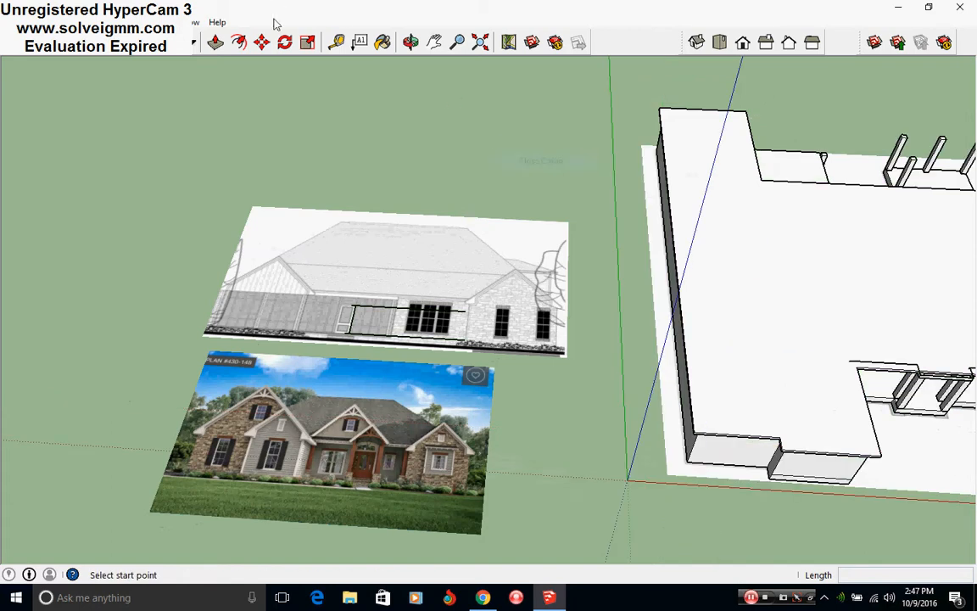
{"action": "left_click", "coordinate": [720, 42]}
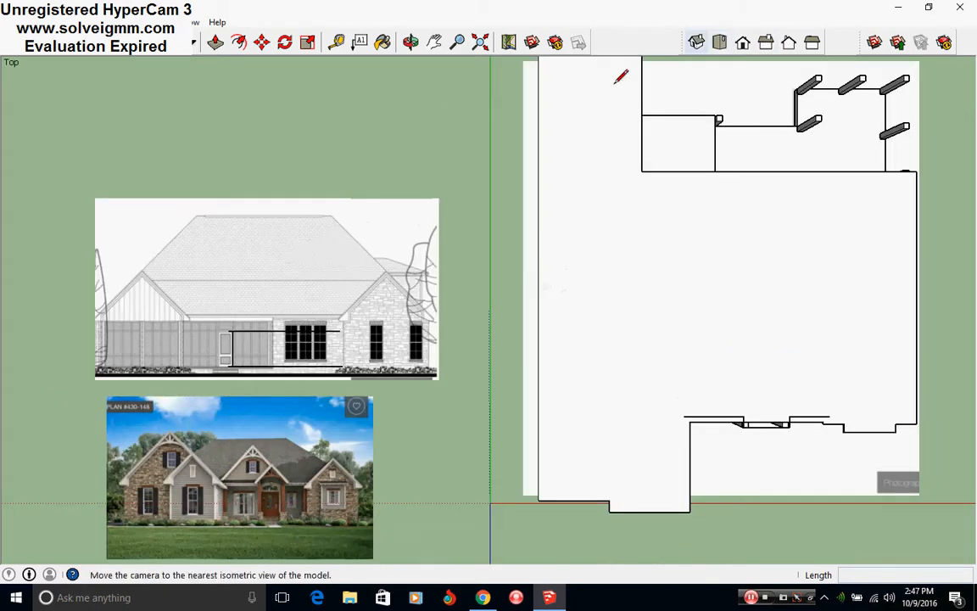
{"action": "scroll", "coordinate": [214, 299], "scroll_direction": "up", "scroll_amount": 3}
{"action": "mouse_move", "coordinate": [214, 298]}
{"action": "middle_mouse_down", "text": "shift"}
{"action": "mouse_move", "coordinate": [382, 308]}
{"action": "mouse_move", "coordinate": [428, 324]}
{"action": "middle_mouse_up", "text": "shift"}
{"action": "scroll", "coordinate": [428, 292], "scroll_direction": "up", "scroll_amount": 2}
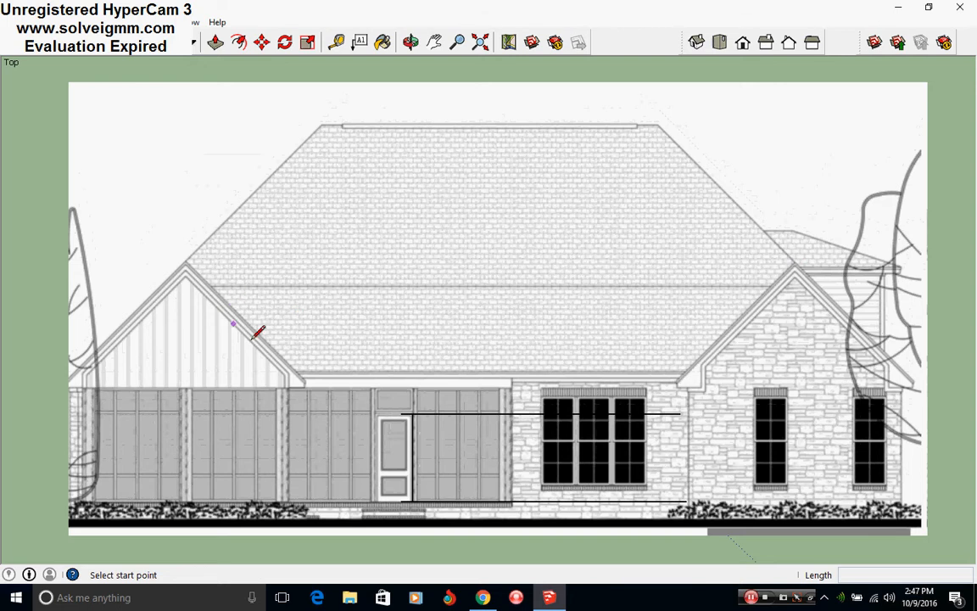
{"action": "scroll", "coordinate": [280, 315], "scroll_direction": "up", "scroll_amount": 5}
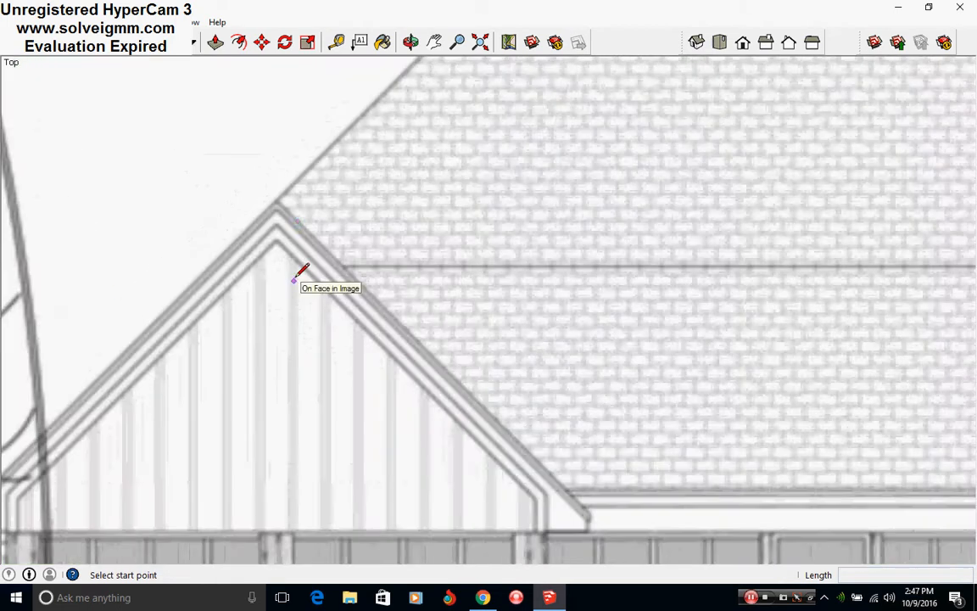
{"action": "left_click", "coordinate": [279, 200]}
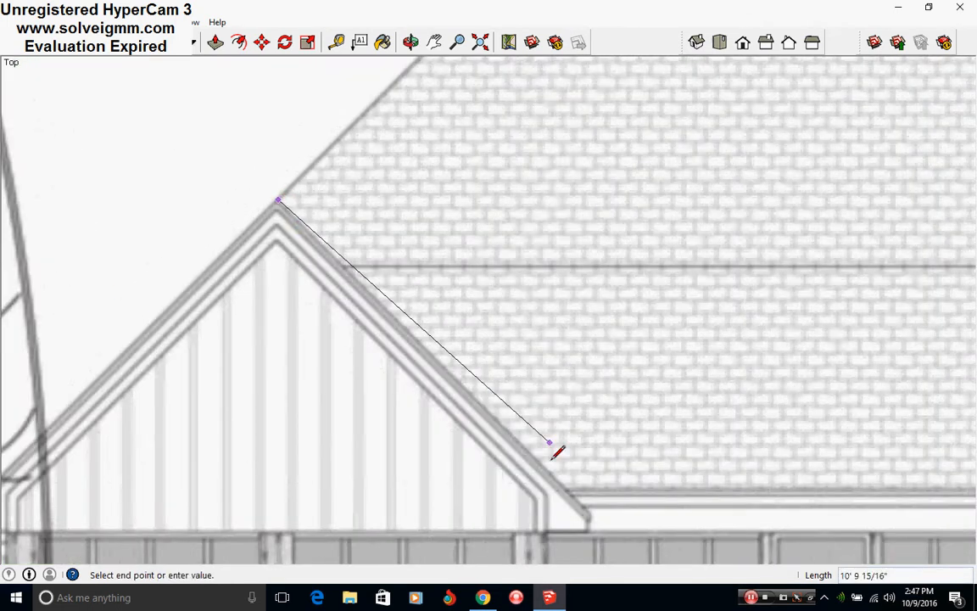
{"action": "left_click", "coordinate": [590, 513]}
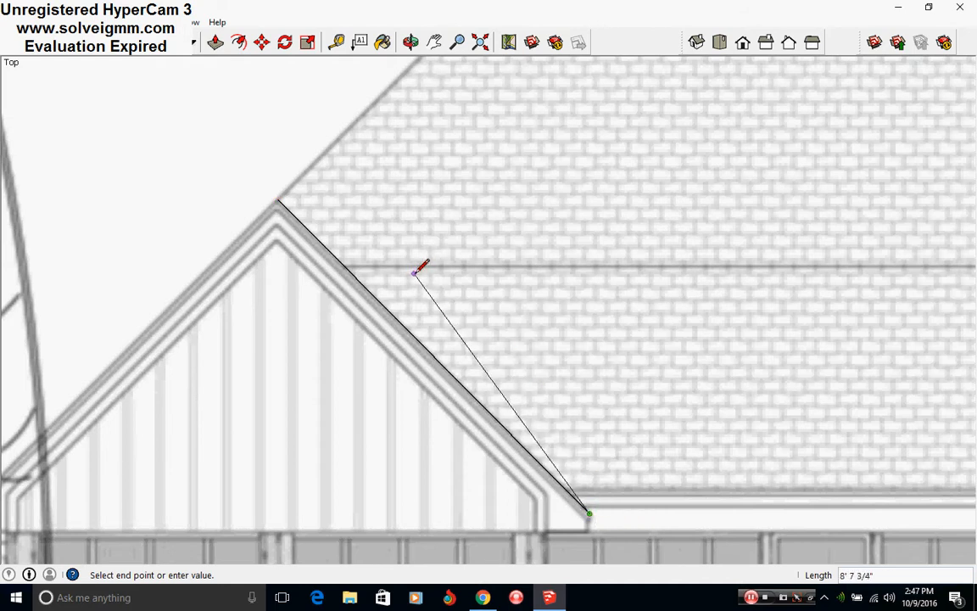
{"action": "key", "text": "Escape"}
- Check the traced slope's pitch with a 1' horizontal line from the peak and a vertical down to it, and undo the test line
{"action": "scroll", "coordinate": [302, 183], "scroll_direction": "up", "scroll_amount": 2}
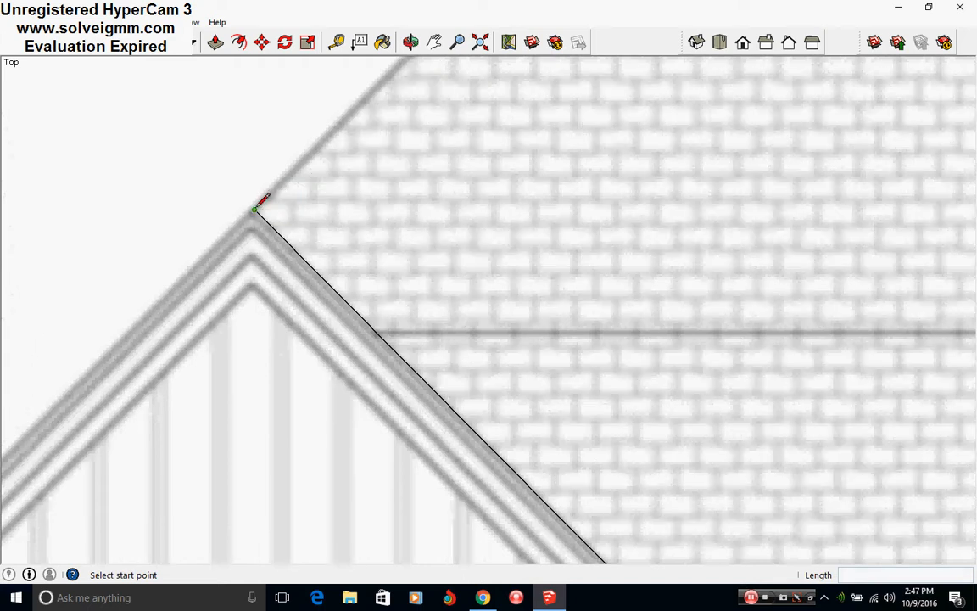
{"action": "left_click", "coordinate": [254, 210]}
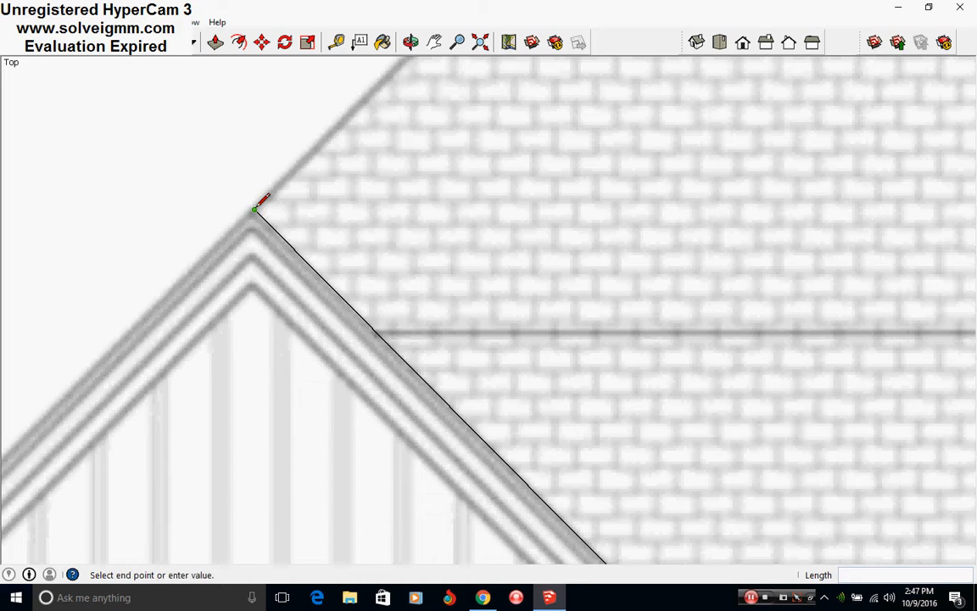
{"action": "left_click", "coordinate": [317, 210]}
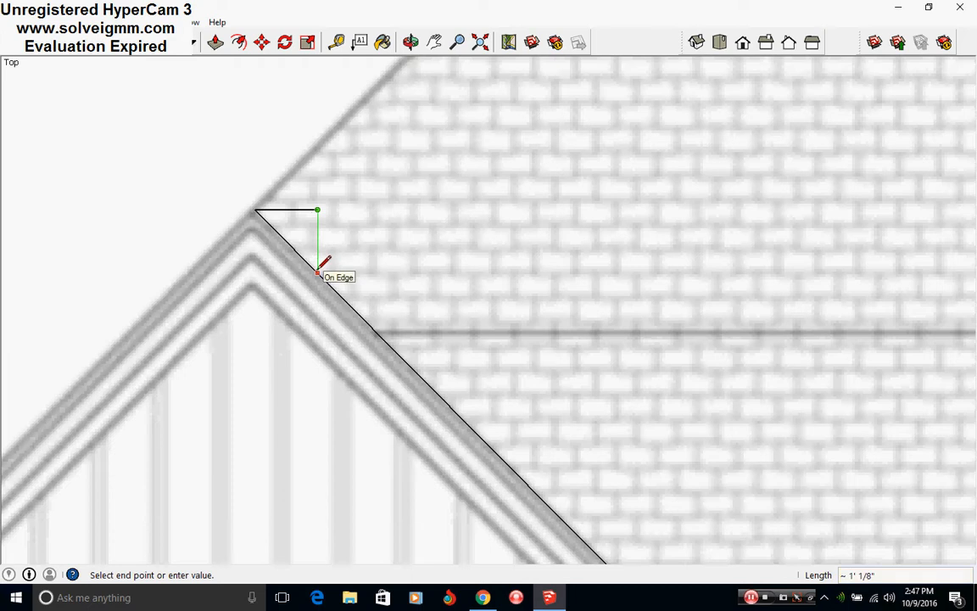
{"action": "key", "text": "ctrl+z"}
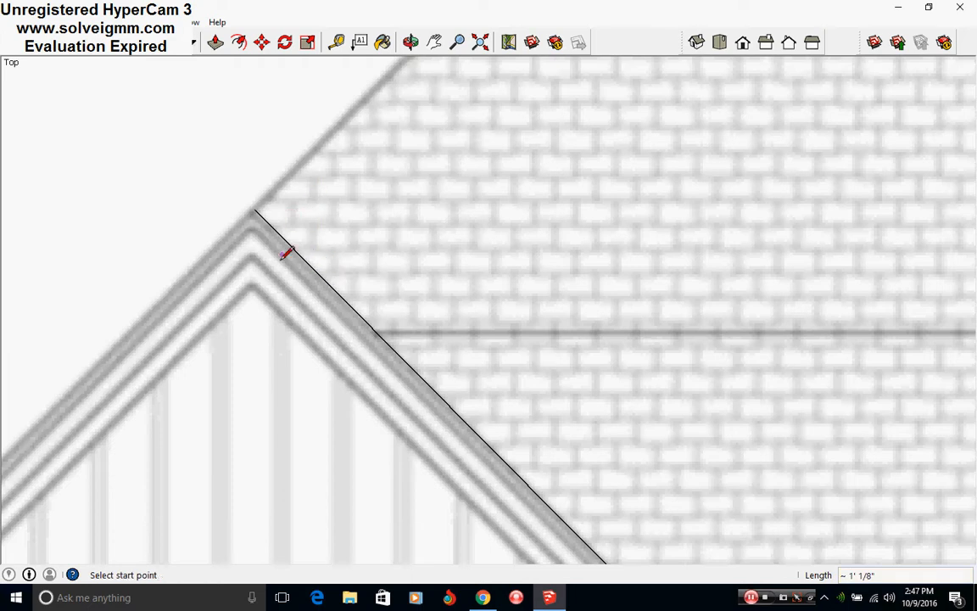
- Open the overhanging eave slab group on the house for editing
{"action": "scroll", "coordinate": [280, 259], "scroll_direction": "down", "scroll_amount": 8}
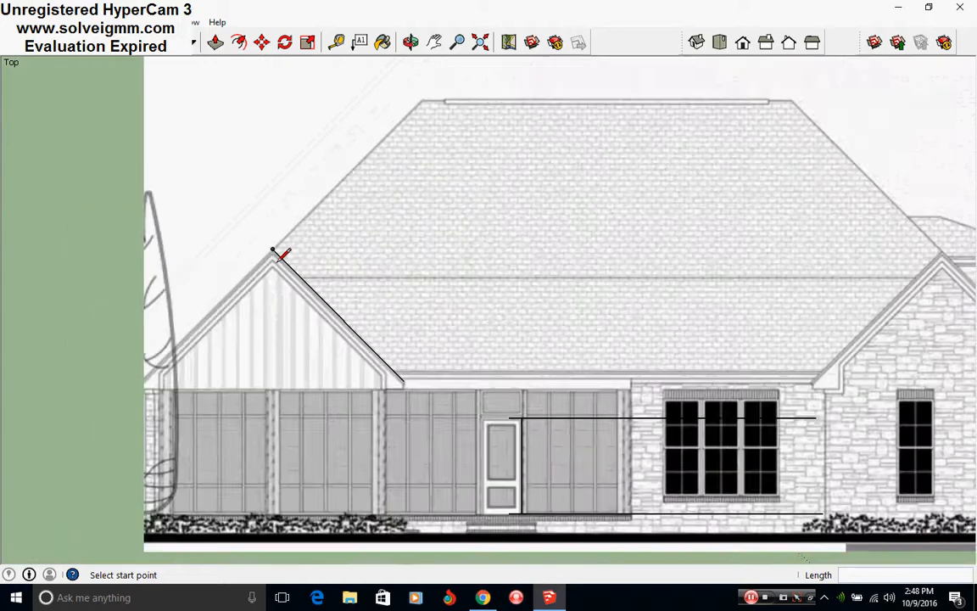
{"action": "scroll", "coordinate": [288, 262], "scroll_direction": "up", "scroll_amount": 1}
{"action": "scroll", "coordinate": [292, 274], "scroll_direction": "down", "scroll_amount": 3}
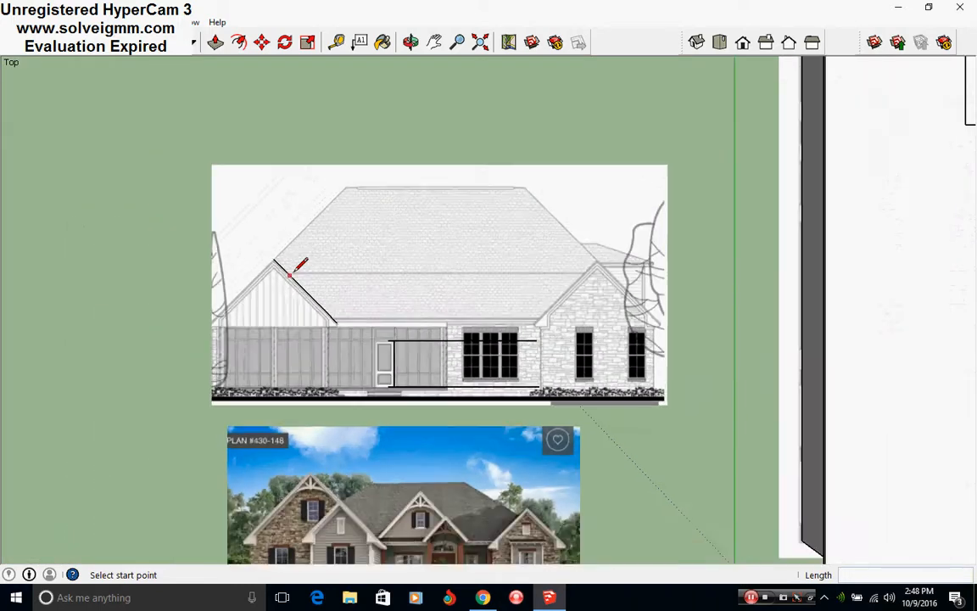
{"action": "scroll", "coordinate": [793, 414], "scroll_direction": "up", "scroll_amount": 1}
{"action": "mouse_move", "coordinate": [793, 415]}
{"action": "middle_mouse_down", "text": "shift"}
{"action": "mouse_move", "coordinate": [554, 447]}
{"action": "mouse_move", "coordinate": [617, 235]}
{"action": "mouse_move", "coordinate": [607, 343]}
{"action": "mouse_move", "coordinate": [474, 320]}
{"action": "middle_mouse_up", "text": "shift"}
{"action": "scroll", "coordinate": [519, 361], "scroll_direction": "down", "scroll_amount": 3}
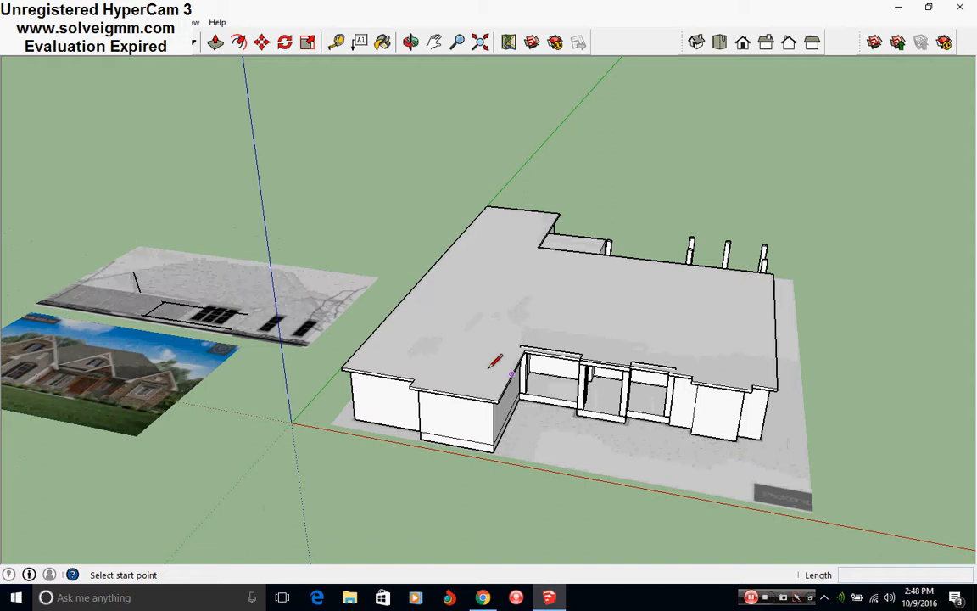
{"action": "right_click", "coordinate": [447, 360]}
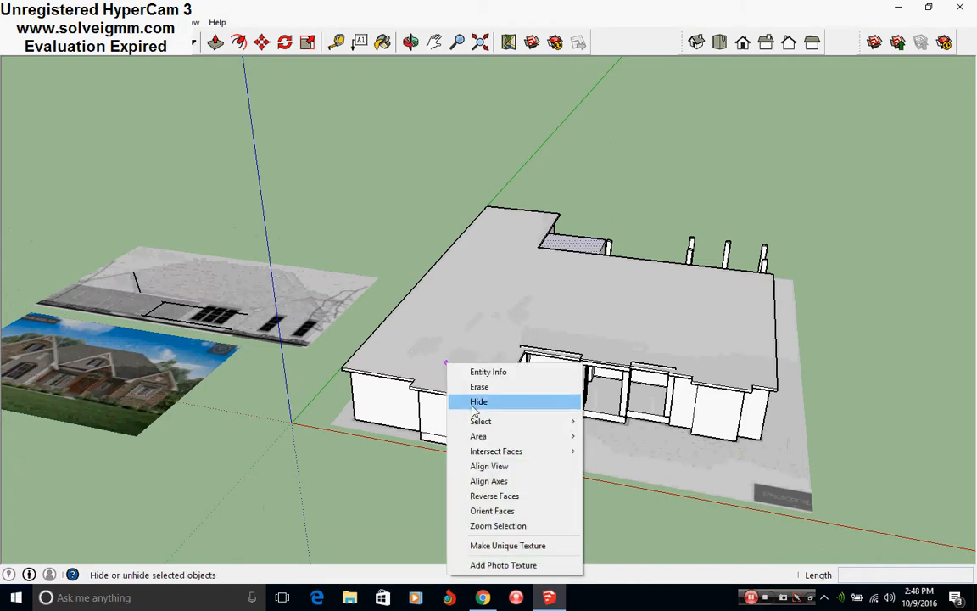
{"action": "right_click", "coordinate": [394, 381]}
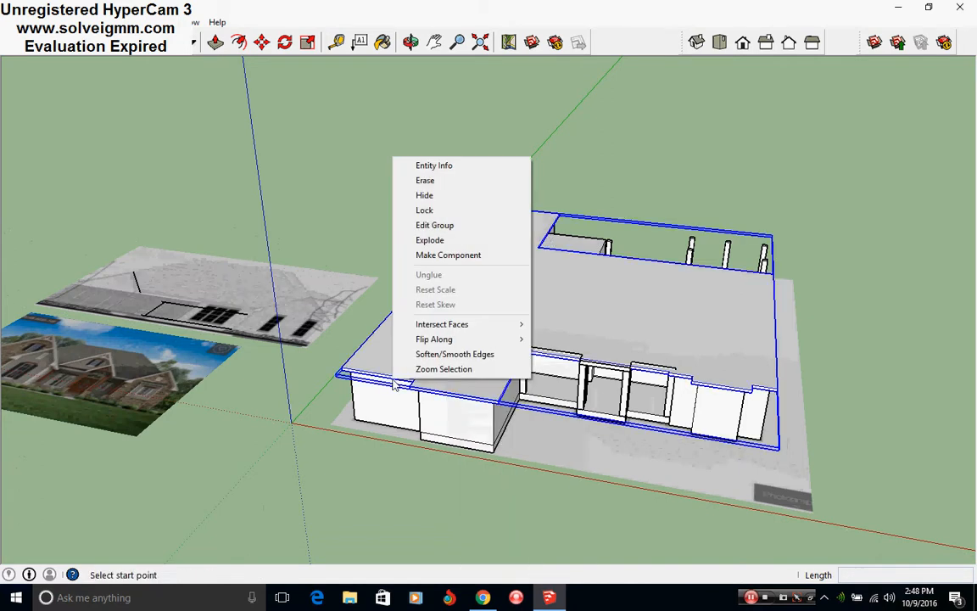
{"action": "left_click", "coordinate": [473, 225]}
- Draw a pitch template at the right corner of the stepped-out front eave: 1' up, 1' inward and a closing diagonal
{"action": "scroll", "coordinate": [458, 352], "scroll_direction": "up", "scroll_amount": 2}
{"action": "scroll", "coordinate": [521, 375], "scroll_direction": "down", "scroll_amount": 2}
{"action": "scroll", "coordinate": [519, 375], "scroll_direction": "up", "scroll_amount": 3}
{"action": "mouse_move", "coordinate": [516, 375]}
{"action": "middle_mouse_down"}
{"action": "mouse_move", "coordinate": [497, 398]}
{"action": "mouse_move", "coordinate": [454, 399]}
{"action": "middle_mouse_up"}
{"action": "left_click", "coordinate": [445, 410]}
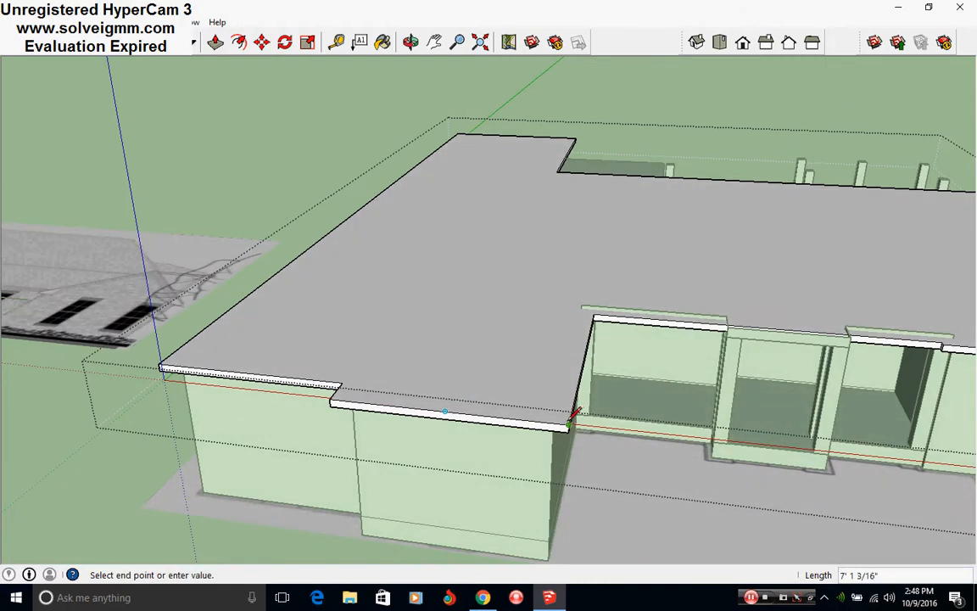
{"action": "scroll", "coordinate": [509, 390], "scroll_direction": "up", "scroll_amount": 4}
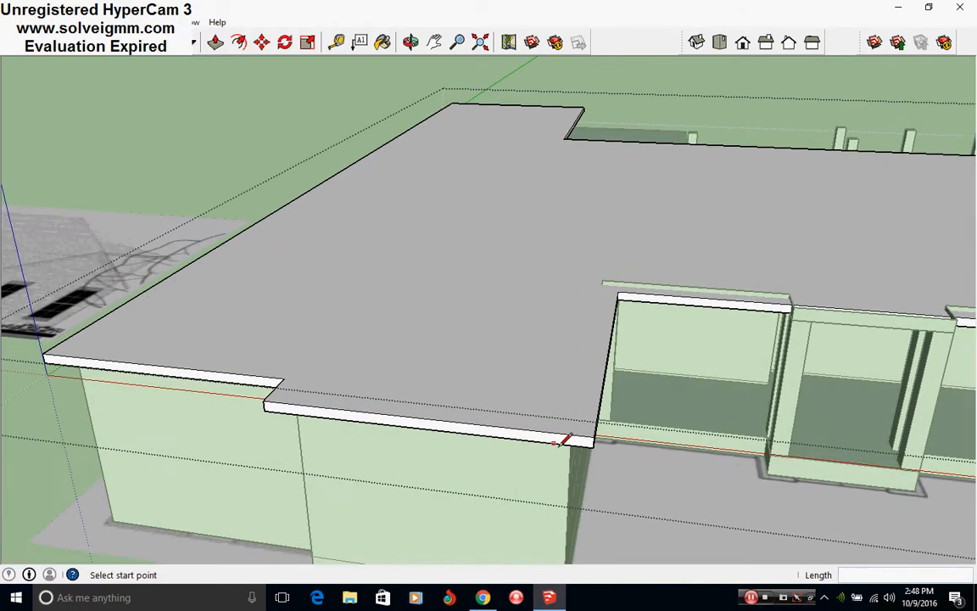
{"action": "mouse_move", "coordinate": [572, 443]}
{"action": "middle_mouse_down"}
{"action": "mouse_move", "coordinate": [537, 444]}
{"action": "mouse_move", "coordinate": [516, 424]}
{"action": "middle_mouse_up"}
{"action": "left_click", "coordinate": [516, 425]}
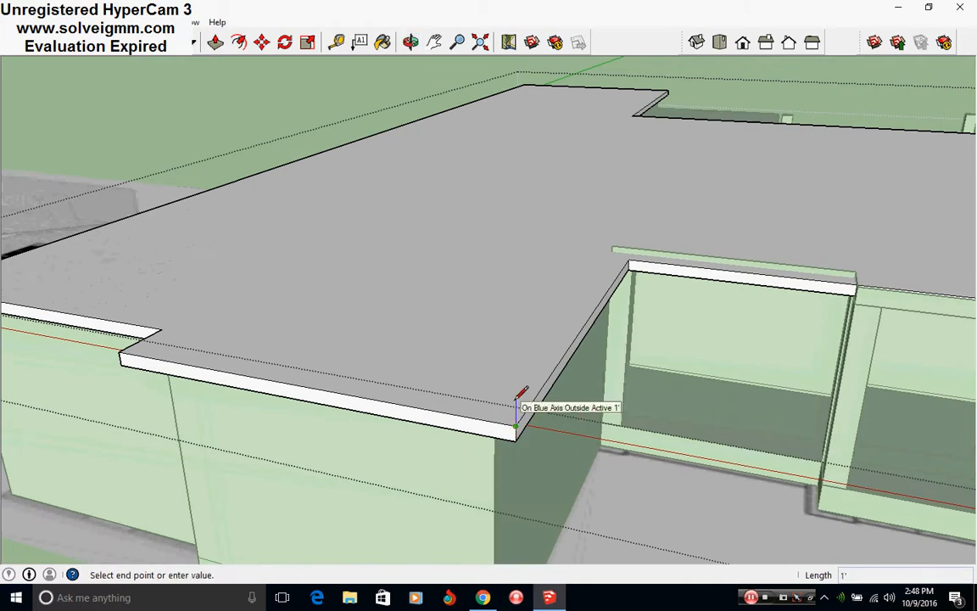
{"action": "left_click", "coordinate": [516, 396]}
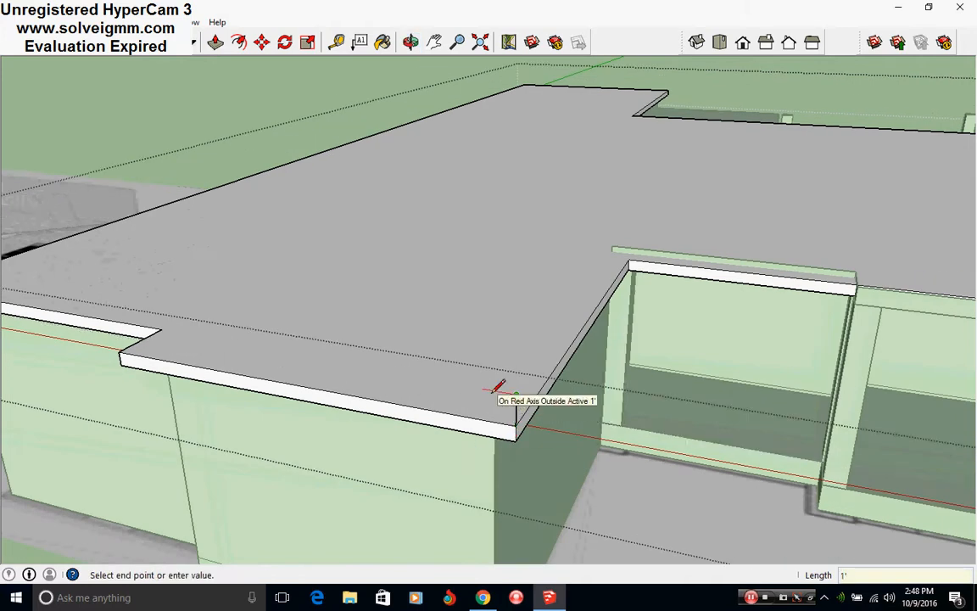
{"action": "left_click", "coordinate": [483, 389]}
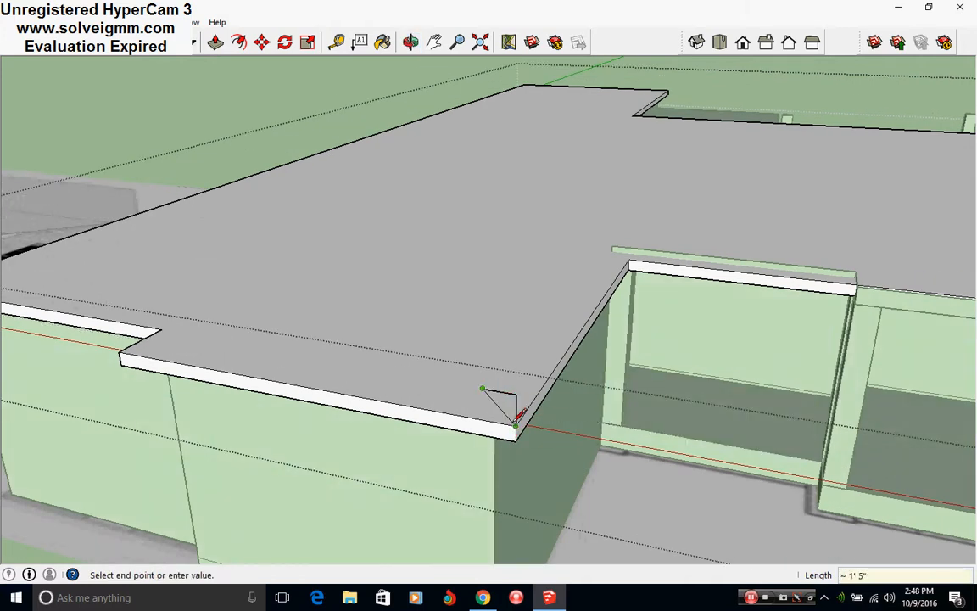
{"action": "left_click", "coordinate": [516, 425]}
- Extend the template's diagonal to a peak above the stepped-out eave's midpoint, and complete the gable triangle with a centreline and left slope
{"action": "left_click", "coordinate": [482, 388]}
{"action": "scroll", "coordinate": [472, 420], "scroll_direction": "down", "scroll_amount": 3}
{"action": "middle_click_drag", "start_coordinate": [424, 426], "coordinate": [446, 424]}
{"action": "scroll", "coordinate": [431, 396], "scroll_direction": "down", "scroll_amount": 2}
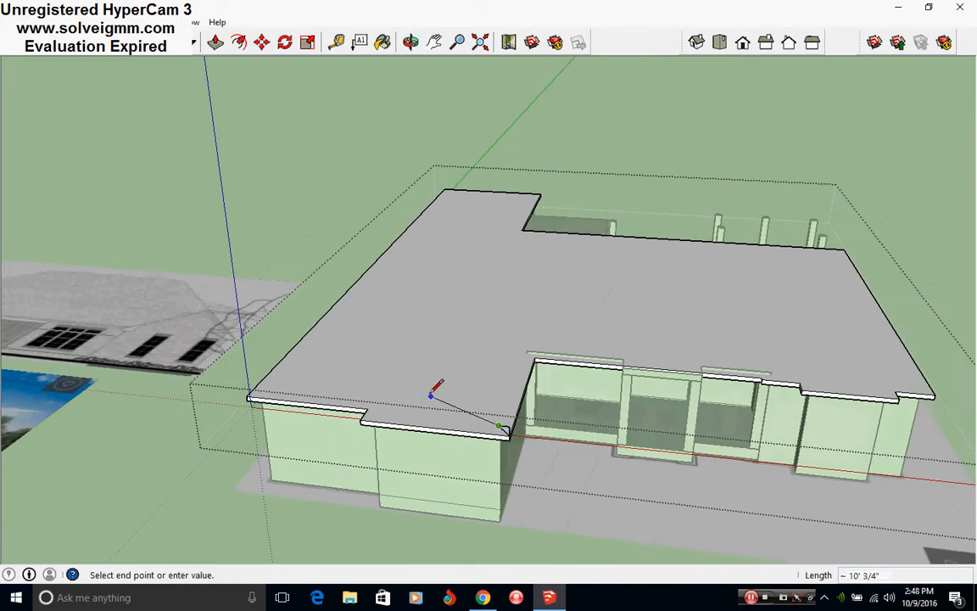
{"action": "scroll", "coordinate": [480, 414], "scroll_direction": "up", "scroll_amount": 1}
{"action": "scroll", "coordinate": [480, 414], "scroll_direction": "down", "scroll_amount": 1}
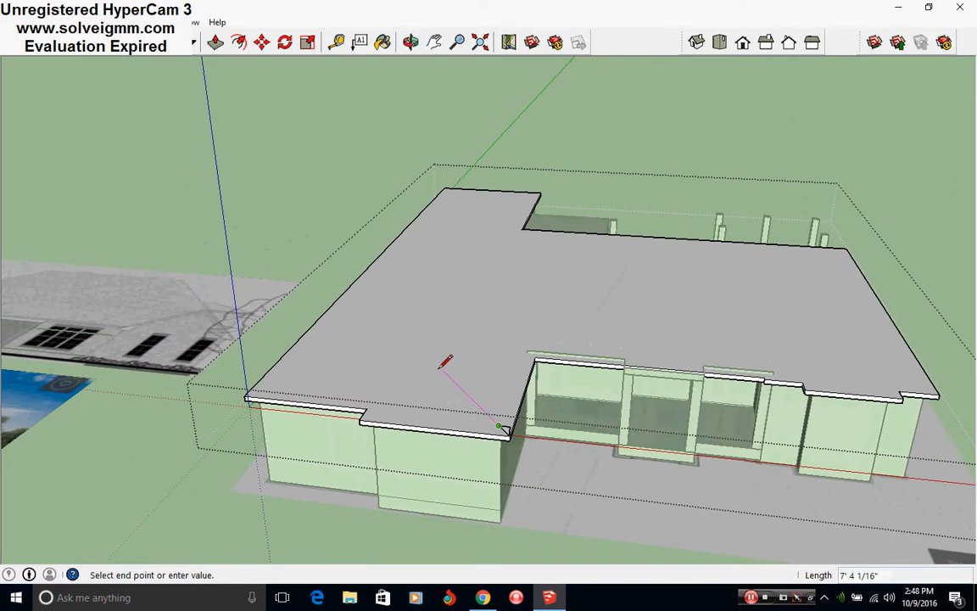
{"action": "left_click", "coordinate": [432, 358]}
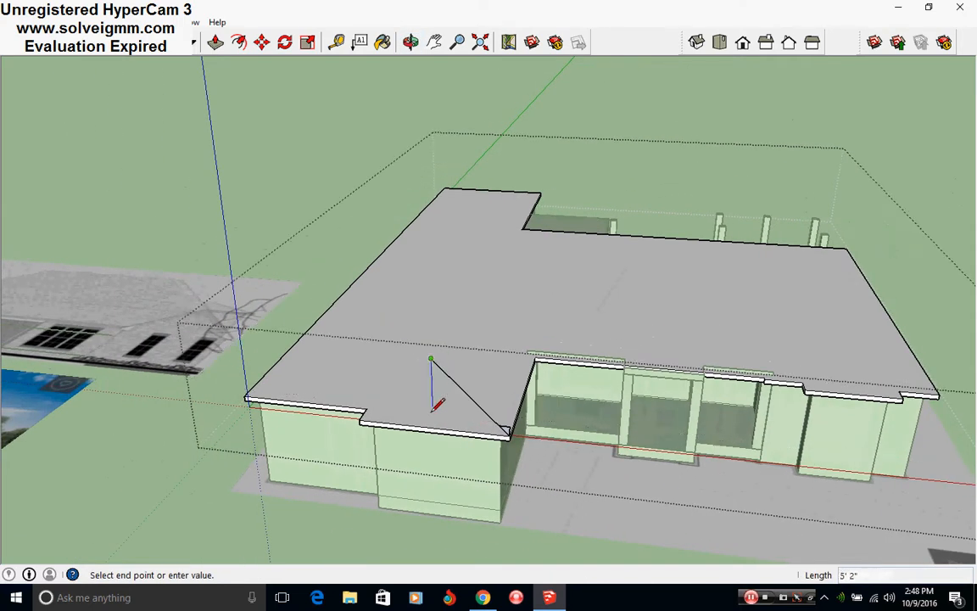
{"action": "left_click", "coordinate": [433, 425]}
{"action": "left_click", "coordinate": [360, 421]}
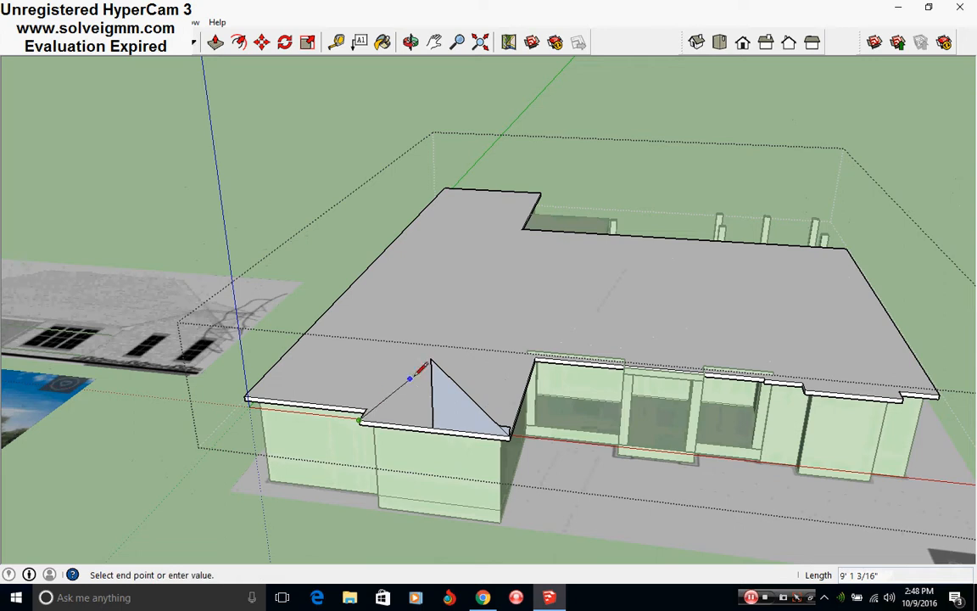
{"action": "left_click", "coordinate": [432, 359]}
- Erase the vertical centreline and the leftover pitch template edges from the gable triangle
{"action": "scroll", "coordinate": [430, 382], "scroll_direction": "up", "scroll_amount": 3}
{"action": "middle_click_drag", "start_coordinate": [429, 387], "coordinate": [425, 348]}
{"action": "scroll", "coordinate": [425, 346], "scroll_direction": "down", "scroll_amount": 1}
{"action": "left_click", "coordinate": [91, 42]}
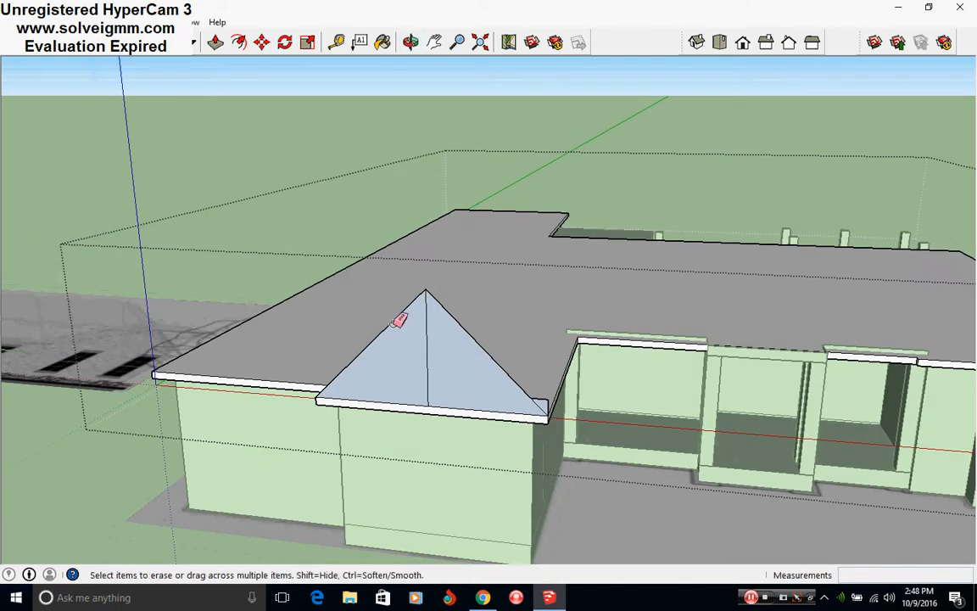
{"action": "left_click_drag", "start_coordinate": [394, 325], "coordinate": [446, 351]}
- Copy the short return edge at the eave step from the gable's left corner up to its peak as a ridge line
{"action": "scroll", "coordinate": [484, 381], "scroll_direction": "up", "scroll_amount": 2}
{"action": "middle_click_drag", "start_coordinate": [578, 398], "coordinate": [514, 438]}
{"action": "right_click", "coordinate": [479, 443]}
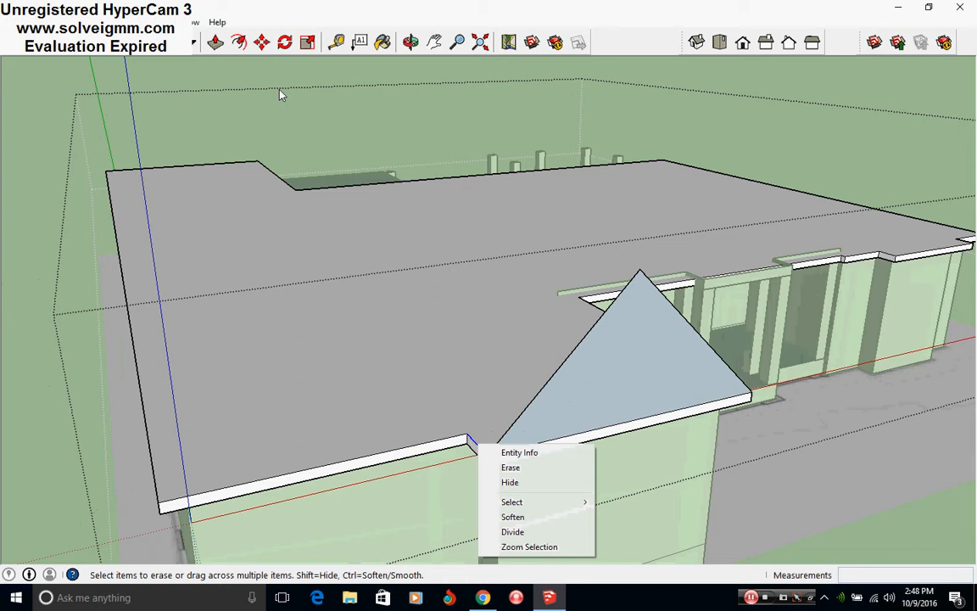
{"action": "left_click", "coordinate": [259, 37]}
{"action": "left_click", "coordinate": [260, 44]}
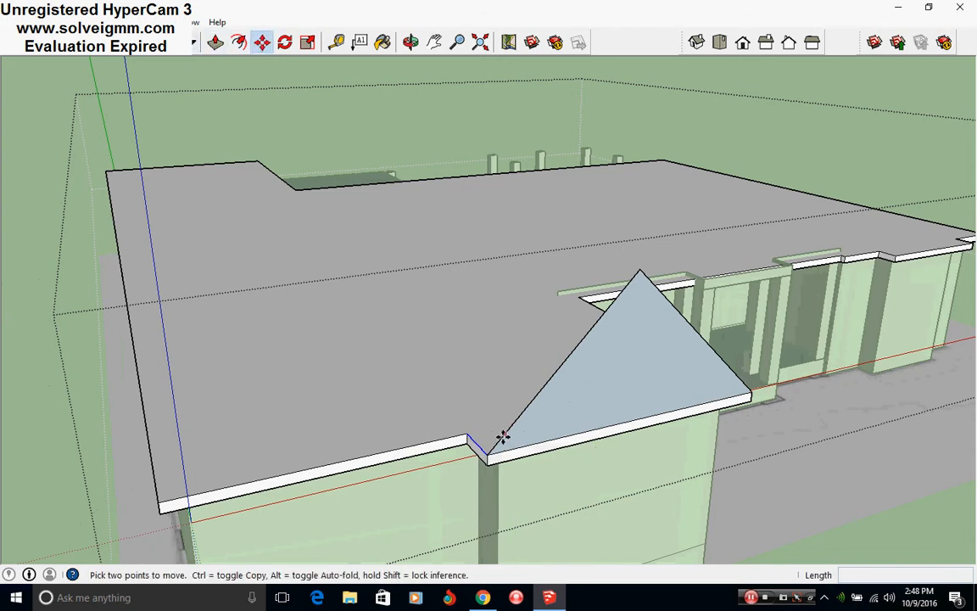
{"action": "left_click", "coordinate": [491, 456]}
{"action": "left_click", "coordinate": [641, 272]}
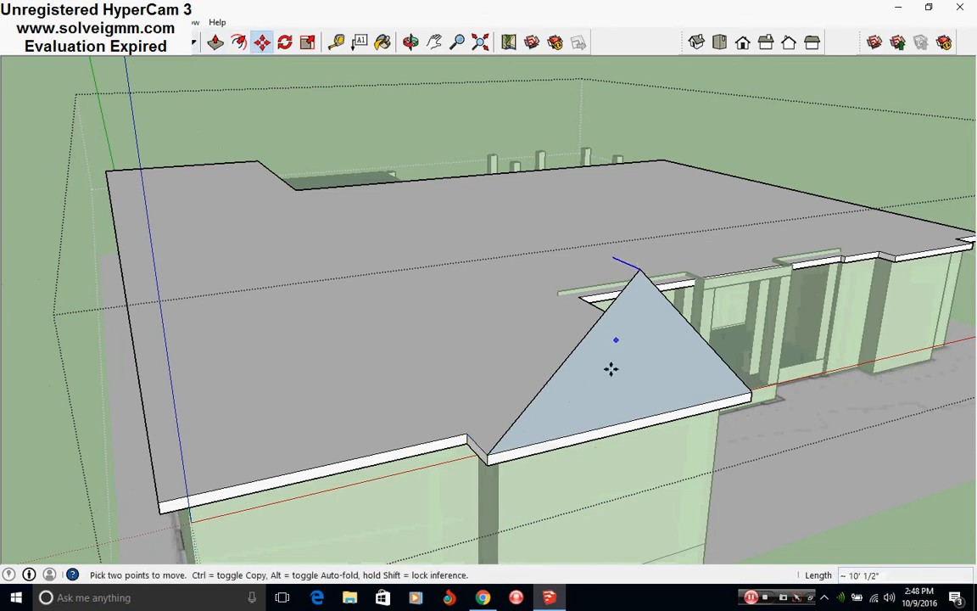
- Copy the gable's right slope edge by its lower end onto the rear end of the short ridge line
{"action": "middle_click_drag", "start_coordinate": [613, 366], "coordinate": [466, 397]}
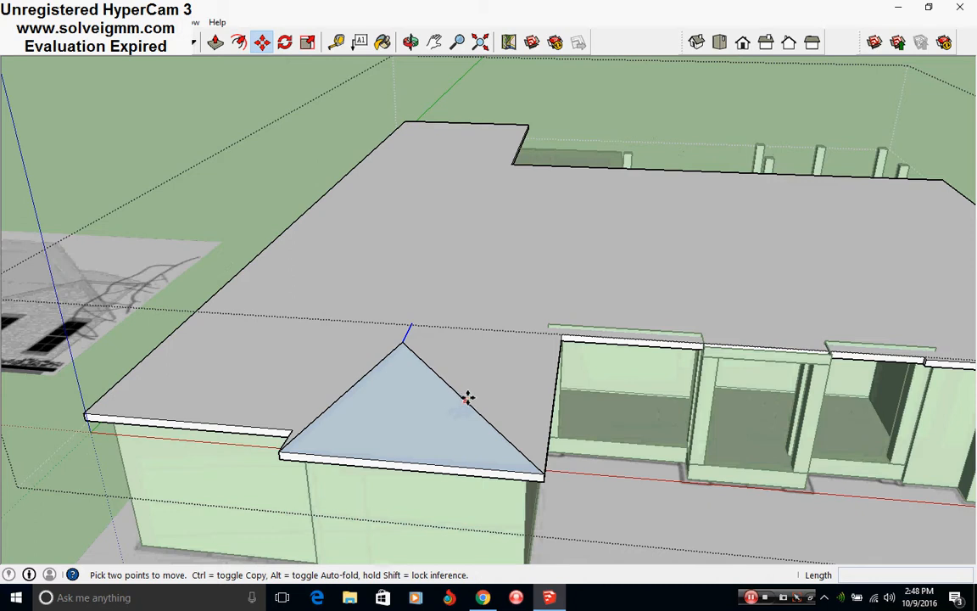
{"action": "right_click", "coordinate": [472, 411]}
{"action": "left_click", "coordinate": [513, 441]}
{"action": "left_click", "coordinate": [538, 469]}
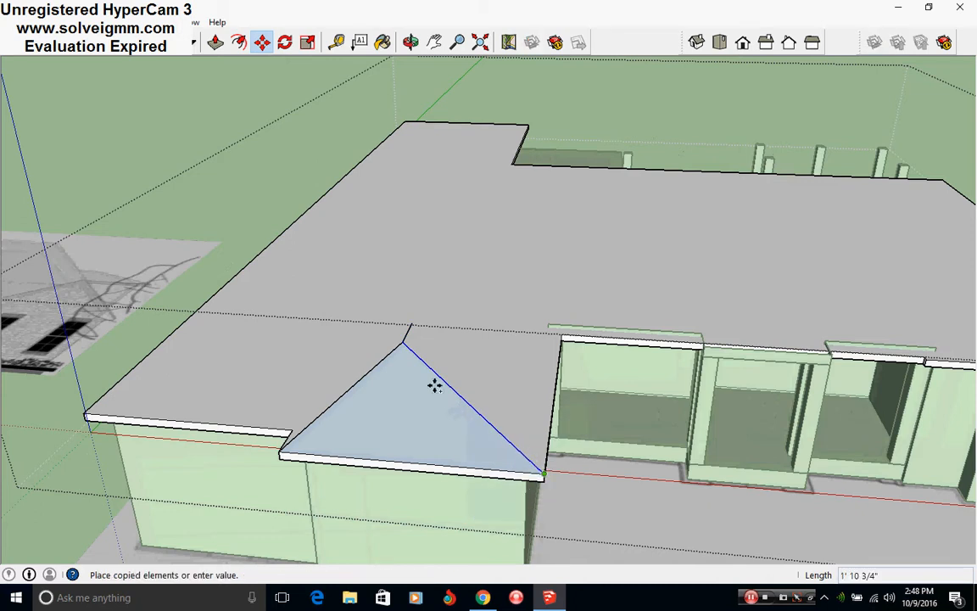
{"action": "left_click", "coordinate": [410, 328]}
- Draw a line from the inner corner of the eave step to the ridge's rear end to close the gable's left roof face
{"action": "middle_click_drag", "start_coordinate": [491, 360], "coordinate": [424, 451]}
{"action": "left_click", "coordinate": [94, 46]}
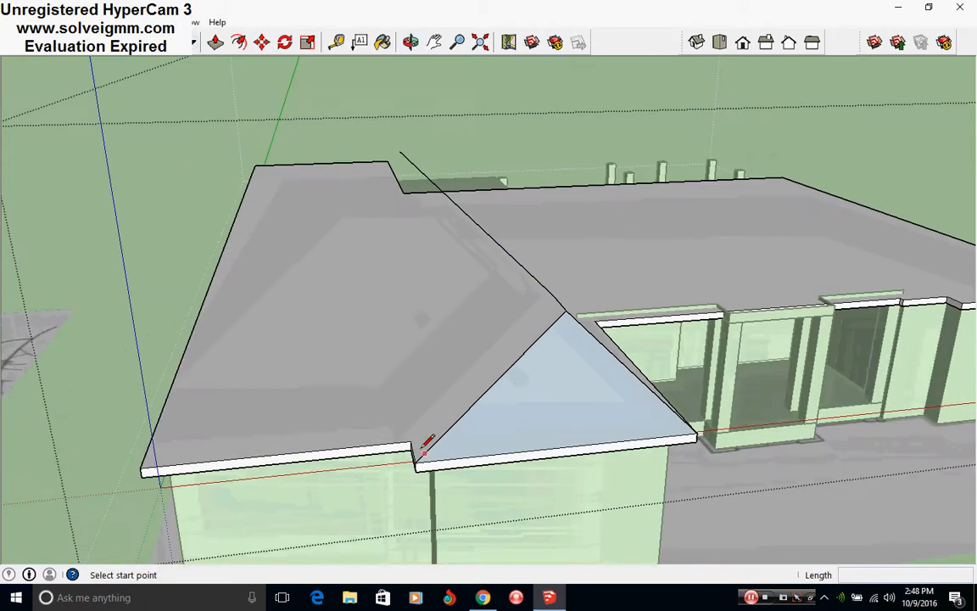
{"action": "left_click", "coordinate": [410, 442]}
{"action": "left_click", "coordinate": [566, 314]}
- Copy the gable's left slope edge by its lower end onto the outer left corner of the front eave
{"action": "mouse_move", "coordinate": [566, 314]}
{"action": "middle_mouse_down"}
{"action": "mouse_move", "coordinate": [524, 348]}
{"action": "mouse_move", "coordinate": [593, 459]}
{"action": "mouse_move", "coordinate": [551, 437]}
{"action": "middle_mouse_up"}
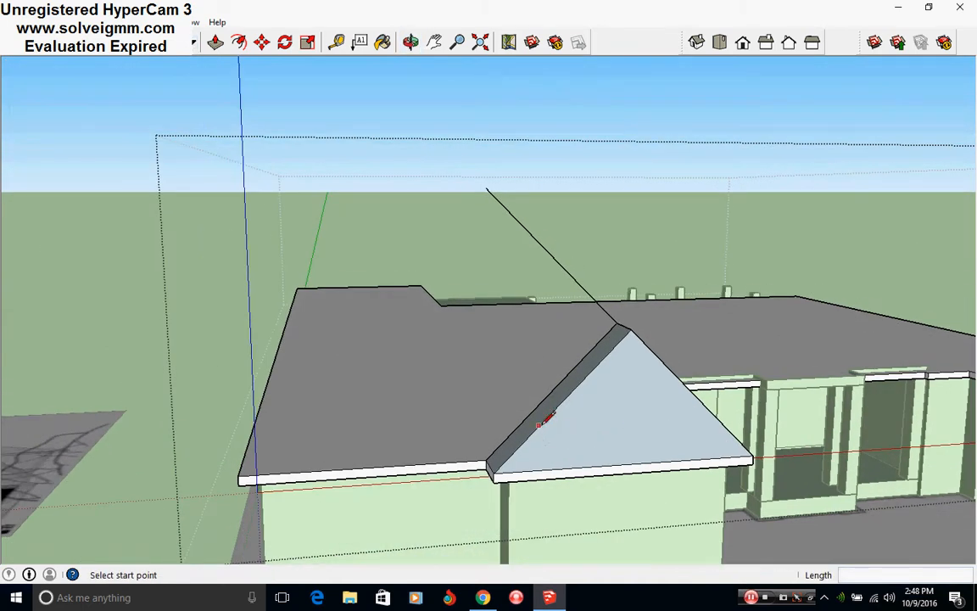
{"action": "right_click", "coordinate": [539, 427]}
{"action": "left_click", "coordinate": [262, 43]}
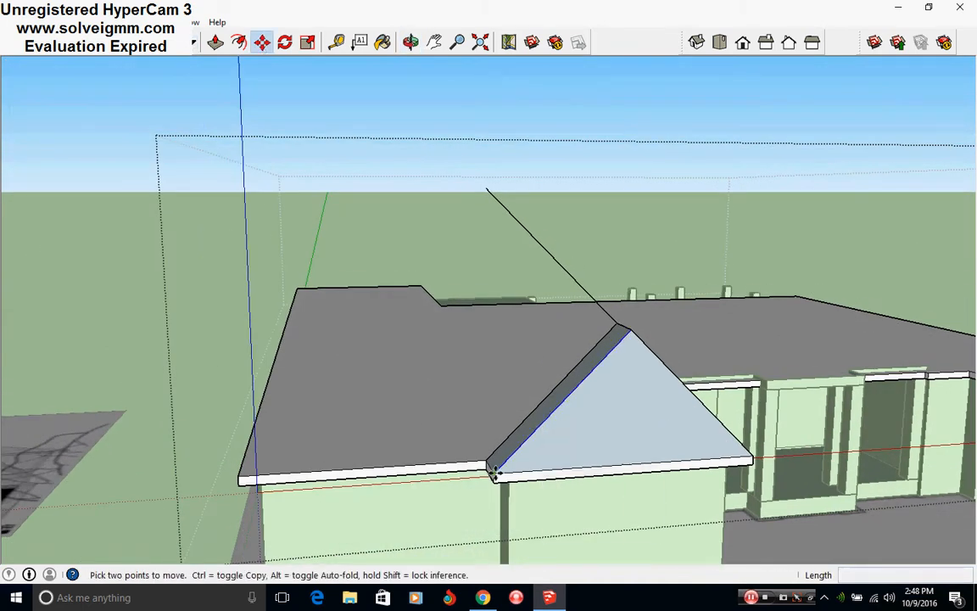
{"action": "left_click", "coordinate": [492, 473]}
{"action": "key", "text": "ctrl"}
{"action": "left_click", "coordinate": [237, 477]}
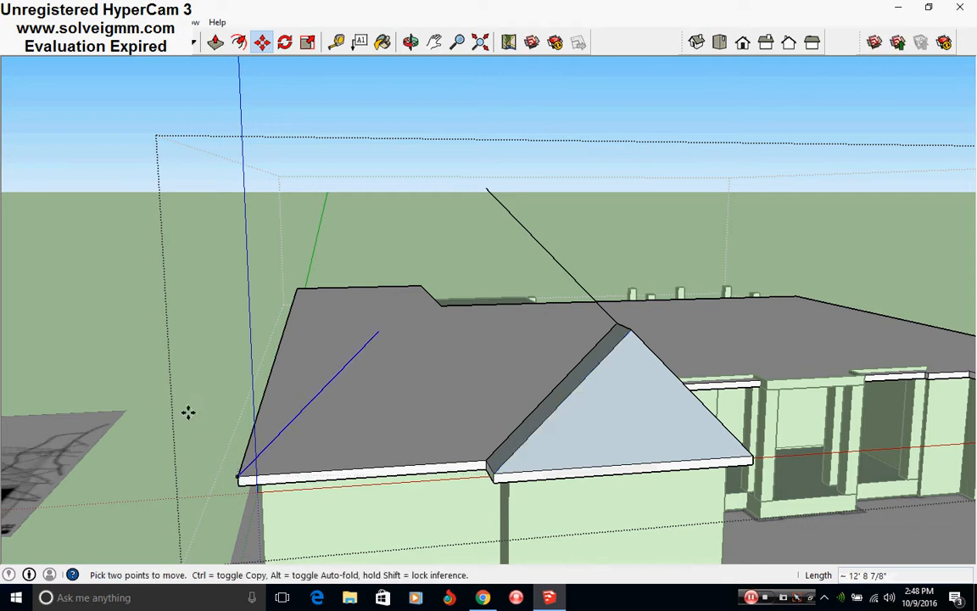
{"action": "left_click", "coordinate": [119, 42]}
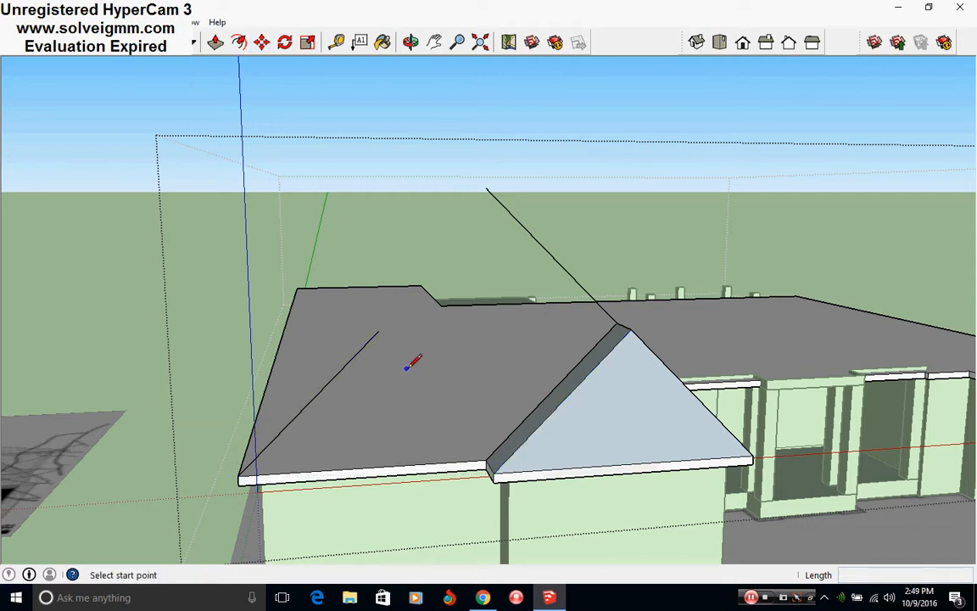
- Draw lines from the larger front gable's copied left slope edge to the right slope, closing the face up to where the slopes cross
{"action": "left_click", "coordinate": [379, 330]}
{"action": "left_click", "coordinate": [620, 320]}
{"action": "middle_click_drag", "start_coordinate": [619, 321], "coordinate": [517, 404]}
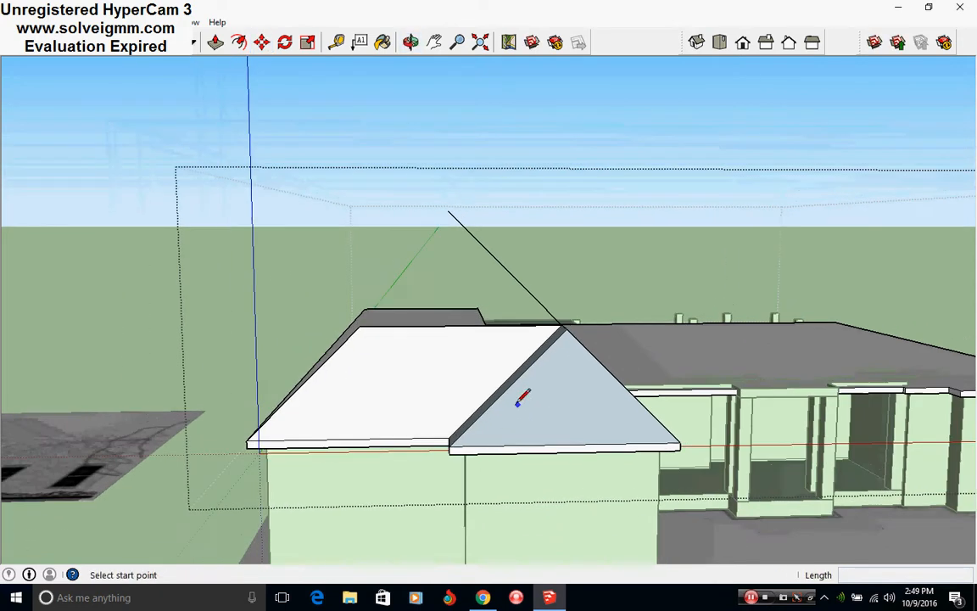
{"action": "left_click", "coordinate": [449, 438]}
{"action": "left_click", "coordinate": [560, 322]}
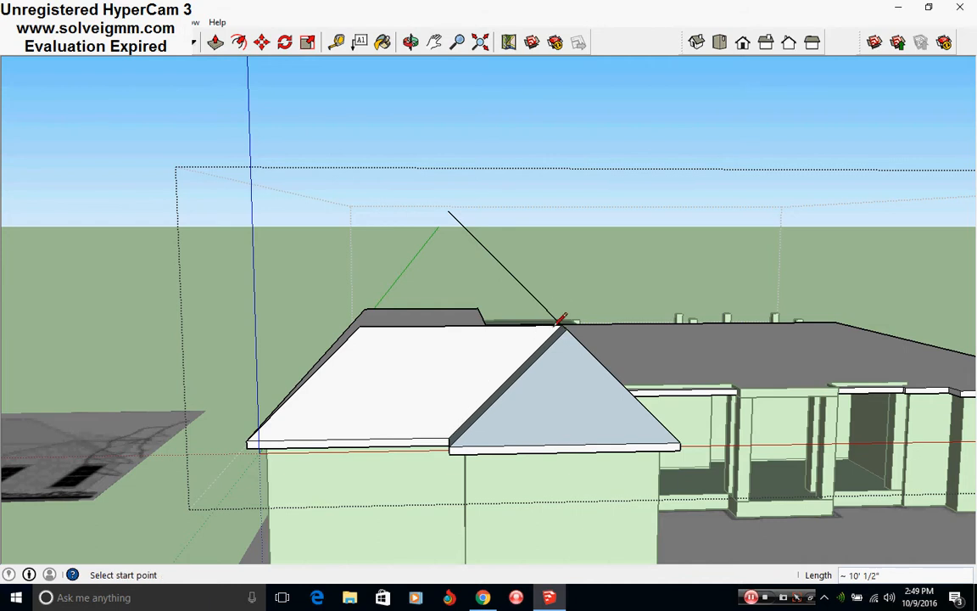
{"action": "left_click", "coordinate": [459, 222]}
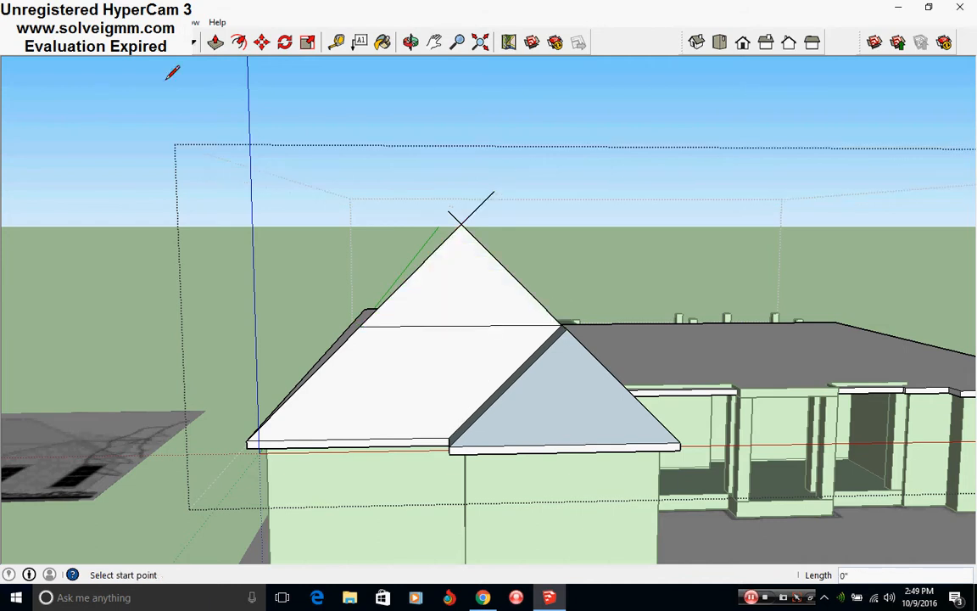
- Erase the horizontal line across the larger front gable face and the edge ends extending past its peak
{"action": "key", "text": "e"}
{"action": "left_click", "coordinate": [423, 330]}
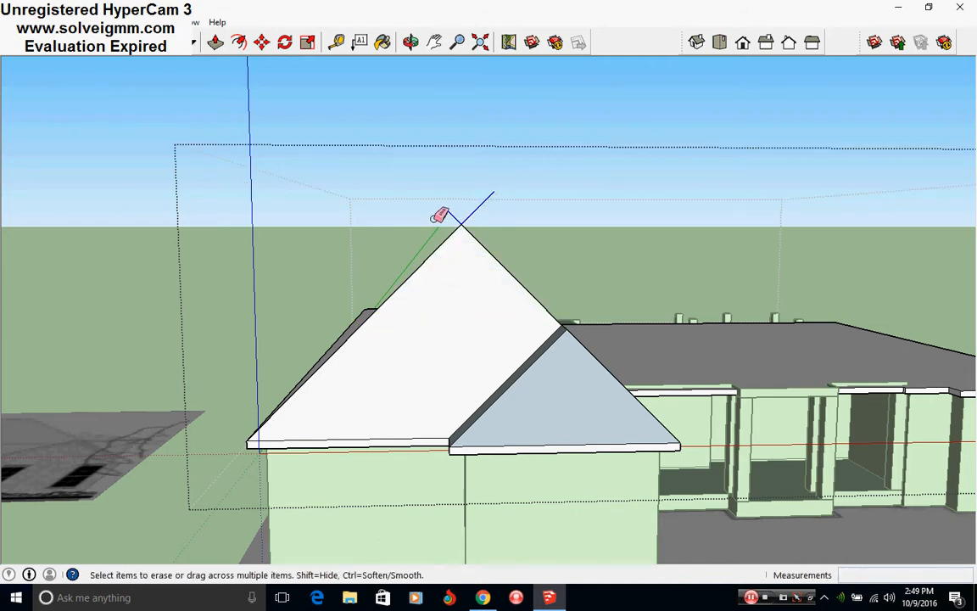
{"action": "mouse_move", "coordinate": [440, 216]}
{"action": "middle_mouse_down"}
{"action": "mouse_move", "coordinate": [484, 440]}
{"action": "mouse_move", "coordinate": [429, 462]}
{"action": "mouse_move", "coordinate": [431, 371]}
{"action": "mouse_move", "coordinate": [444, 442]}
{"action": "mouse_move", "coordinate": [502, 436]}
{"action": "mouse_move", "coordinate": [514, 461]}
{"action": "middle_mouse_up"}
{"action": "scroll", "coordinate": [444, 442], "scroll_direction": "down", "scroll_amount": 3}
{"action": "scroll", "coordinate": [515, 462], "scroll_direction": "down", "scroll_amount": 2}
{"action": "scroll", "coordinate": [506, 436], "scroll_direction": "up", "scroll_amount": 1}
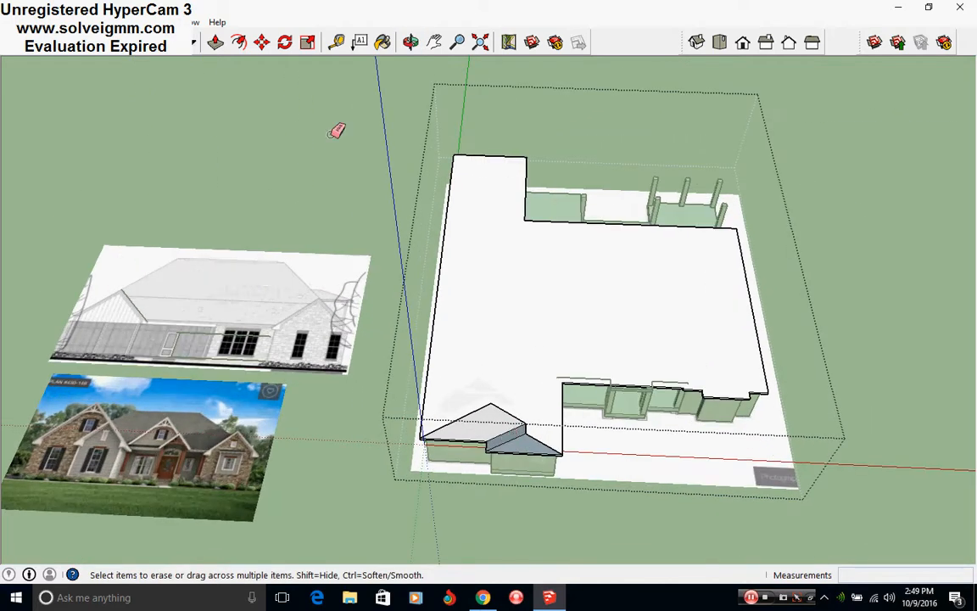
- Draw the ridge line from the larger gable's peak toward the rear and close the right roof slope down to the front eave's inner corner
{"action": "left_click", "coordinate": [108, 42]}
{"action": "scroll", "coordinate": [526, 425], "scroll_direction": "up", "scroll_amount": 1}
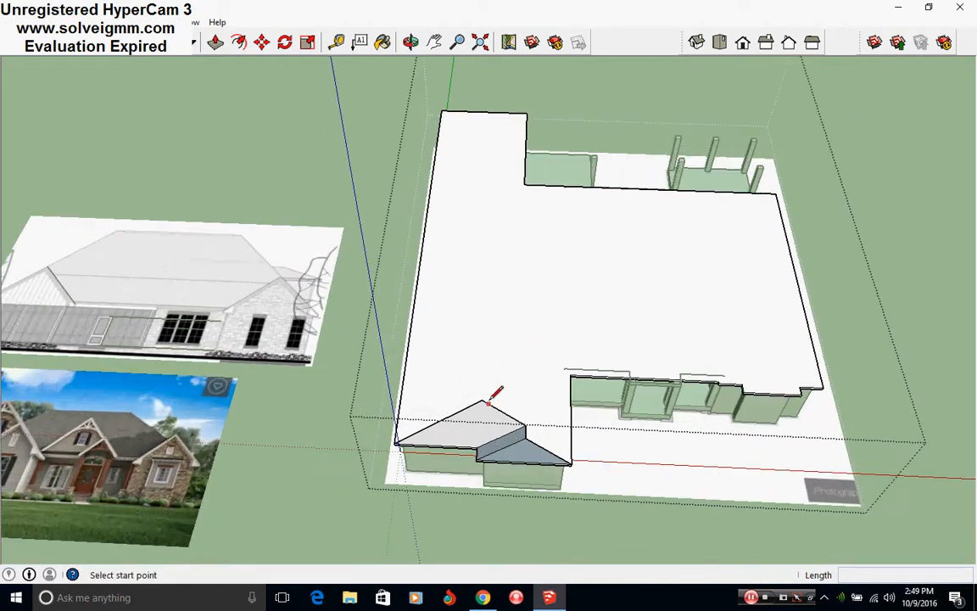
{"action": "mouse_move", "coordinate": [483, 399]}
{"action": "middle_mouse_down"}
{"action": "mouse_move", "coordinate": [456, 371]}
{"action": "mouse_move", "coordinate": [408, 360]}
{"action": "middle_mouse_up"}
{"action": "left_click", "coordinate": [409, 360]}
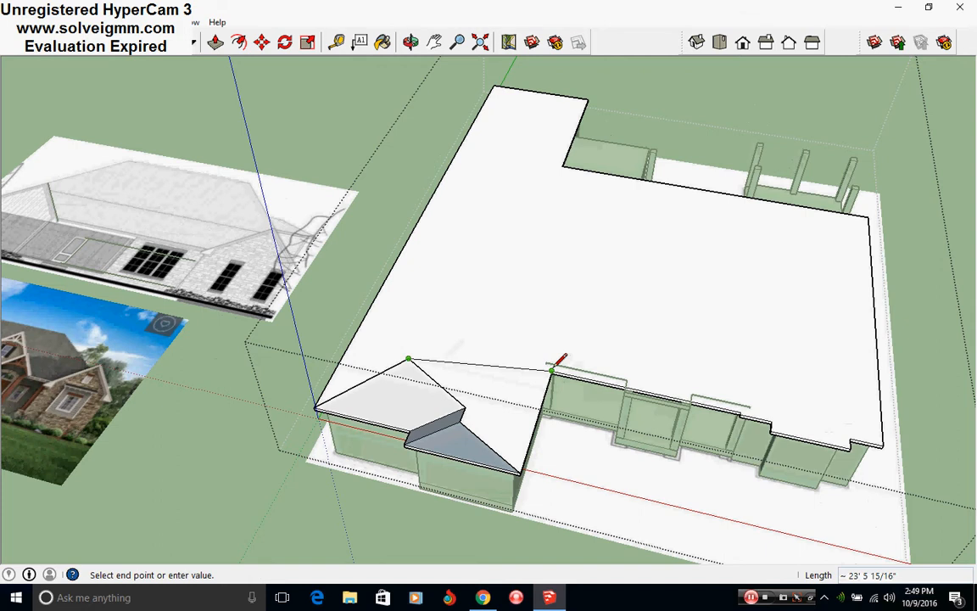
{"action": "left_click", "coordinate": [449, 274]}
{"action": "left_click", "coordinate": [502, 365]}
{"action": "middle_click_drag", "start_coordinate": [508, 364], "coordinate": [572, 493]}
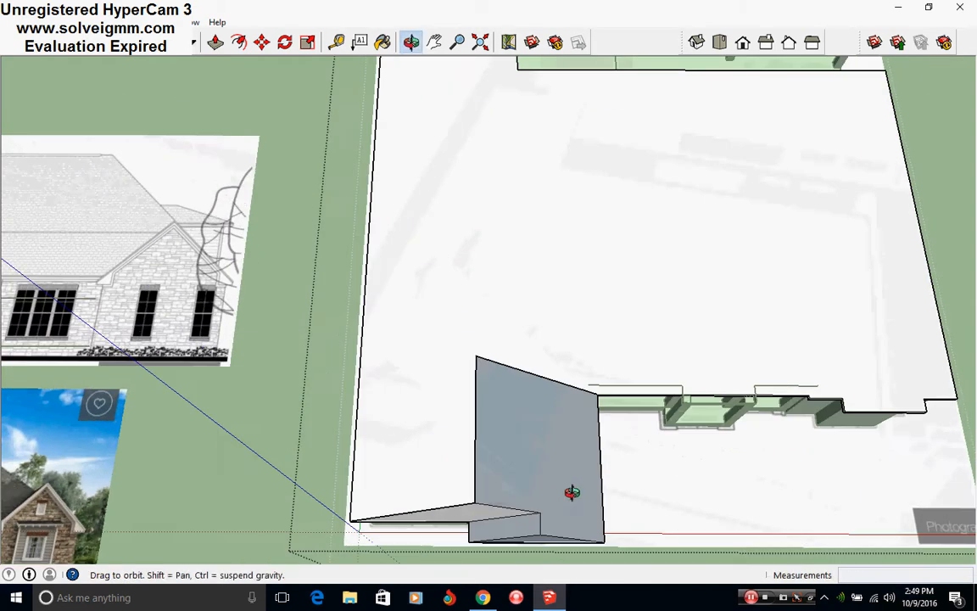
- Draw a line from the left eave, level with the front eave's inner corner, to the ridge's rear end to close the left roof slope
{"action": "left_click", "coordinate": [357, 399]}
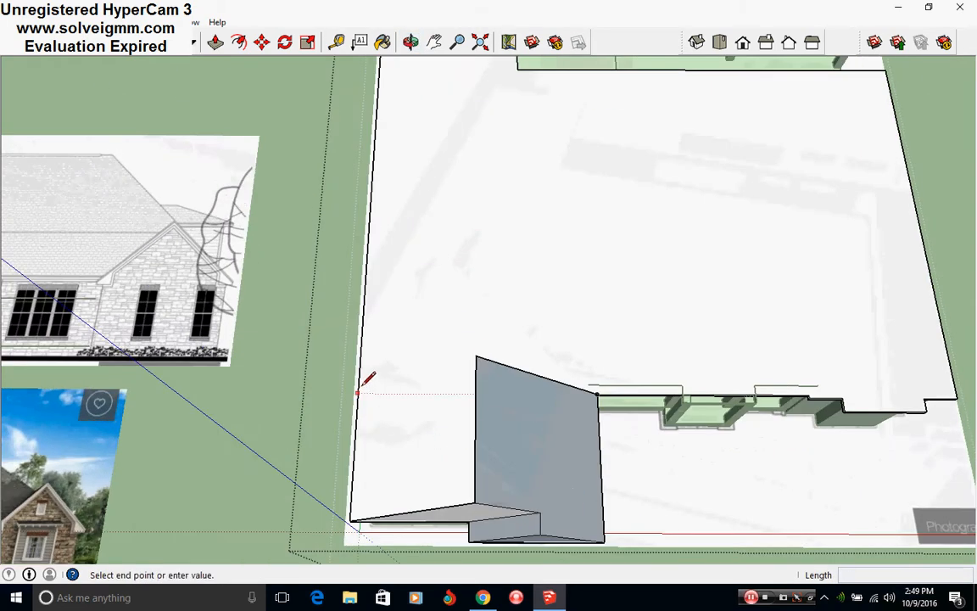
{"action": "left_click", "coordinate": [480, 343]}
{"action": "middle_click_drag", "start_coordinate": [480, 342], "coordinate": [524, 431]}
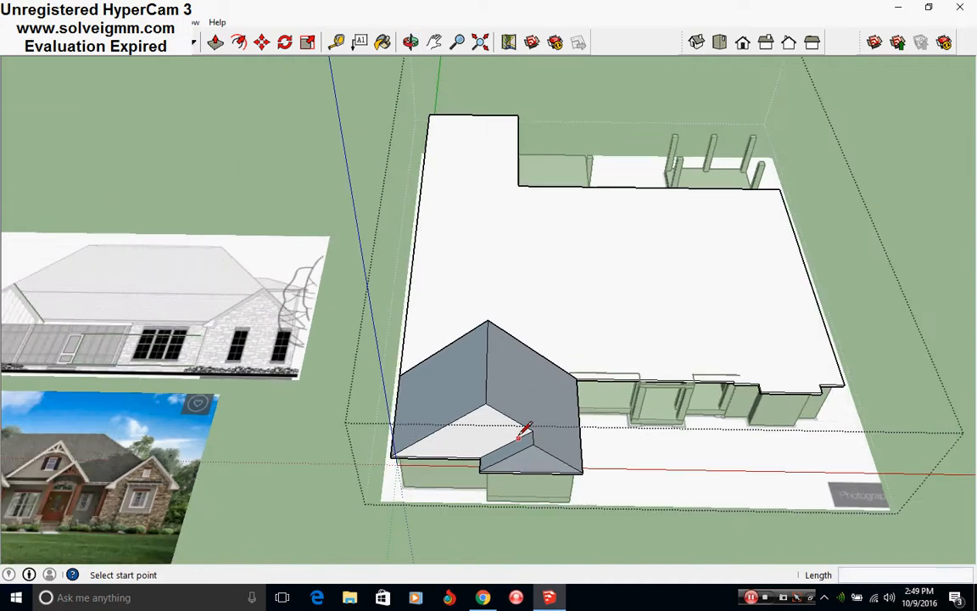
- Copy the larger front gable's left slope edge by its lower end onto the rear left corner of the eave slab
{"action": "right_click", "coordinate": [462, 415]}
{"action": "middle_click_drag", "start_coordinate": [454, 476], "coordinate": [530, 363]}
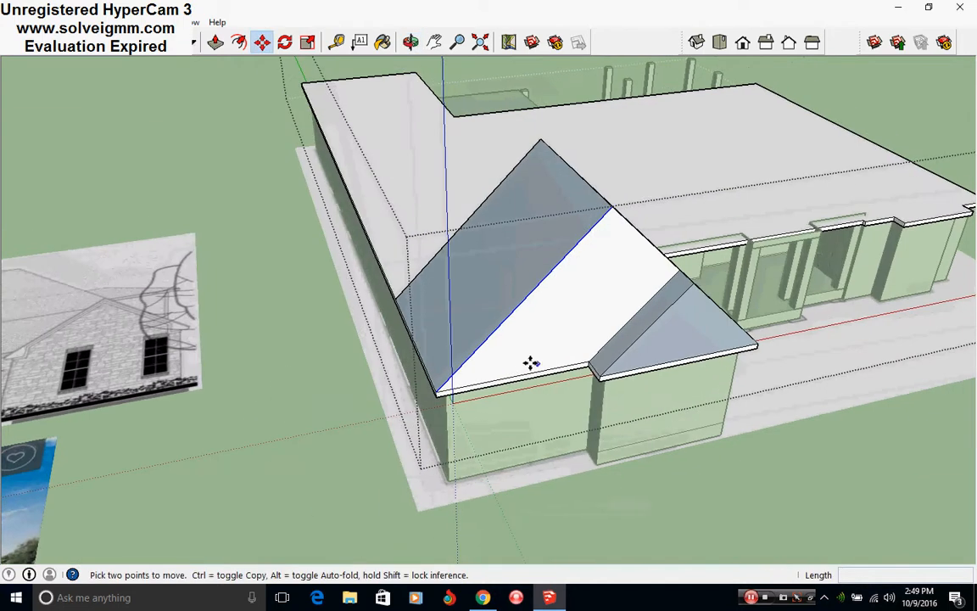
{"action": "left_click", "coordinate": [435, 390]}
{"action": "scroll", "coordinate": [546, 491], "scroll_direction": "up", "scroll_amount": 10}
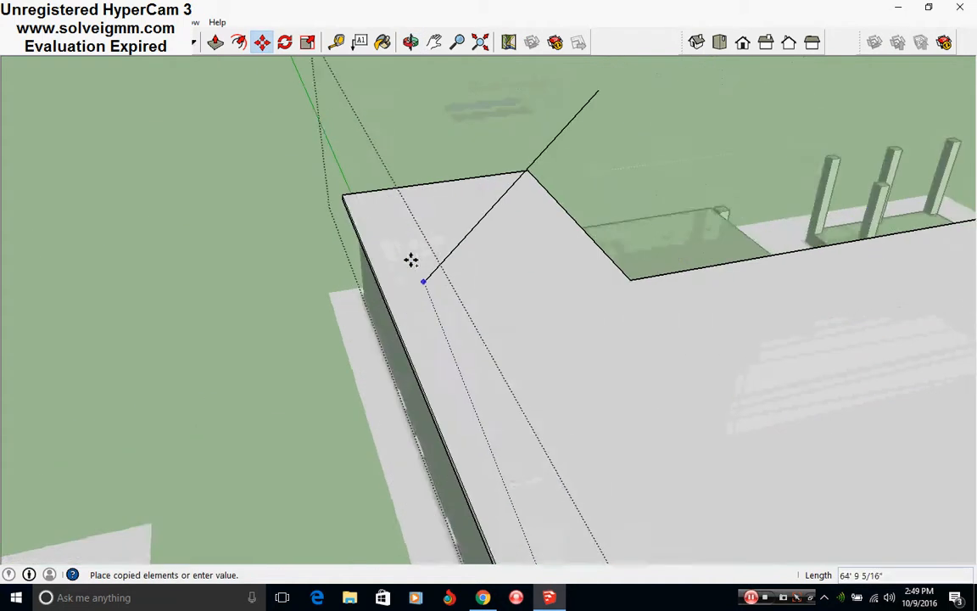
{"action": "middle_click_drag", "start_coordinate": [392, 463], "coordinate": [446, 399]}
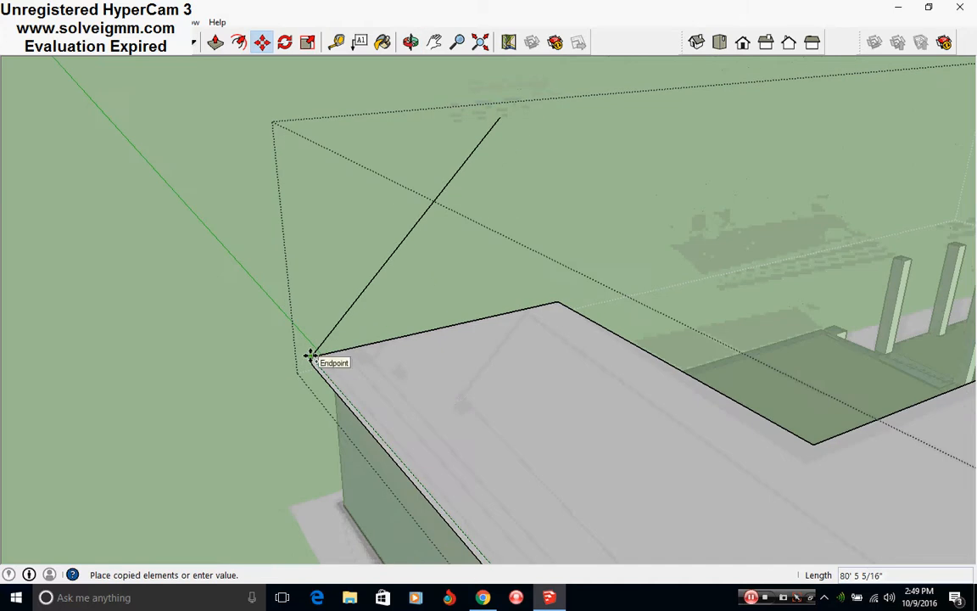
{"action": "left_click", "coordinate": [310, 355]}
{"action": "right_click", "coordinate": [263, 309]}
- Draw a vertical line from the rear eave's midpoint to the copied slope edge, and a line down to the opposite corner to close the gable
{"action": "left_click", "coordinate": [101, 47]}
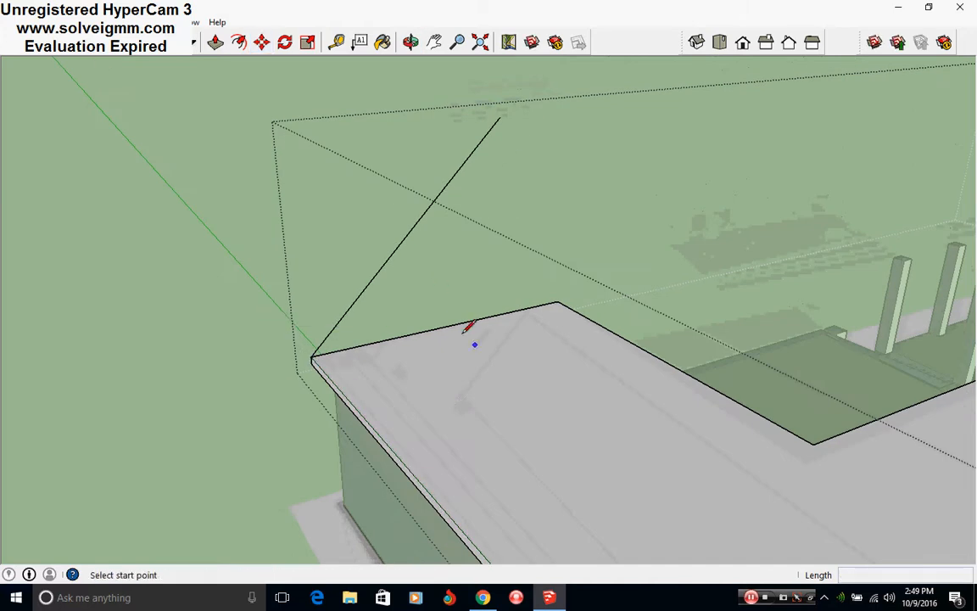
{"action": "left_click", "coordinate": [441, 194]}
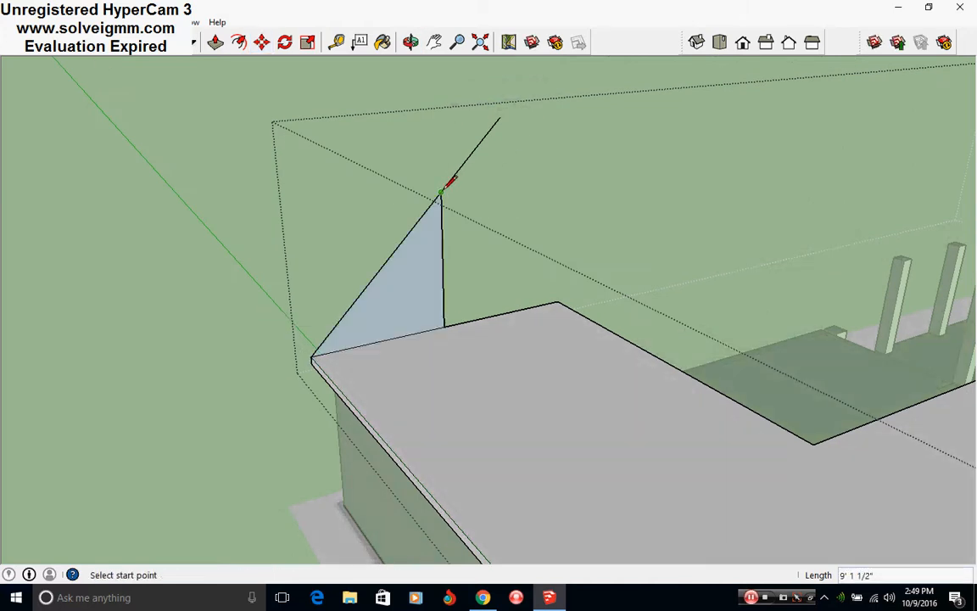
{"action": "left_click", "coordinate": [582, 294]}
{"action": "middle_click_drag", "start_coordinate": [571, 290], "coordinate": [214, 153]}
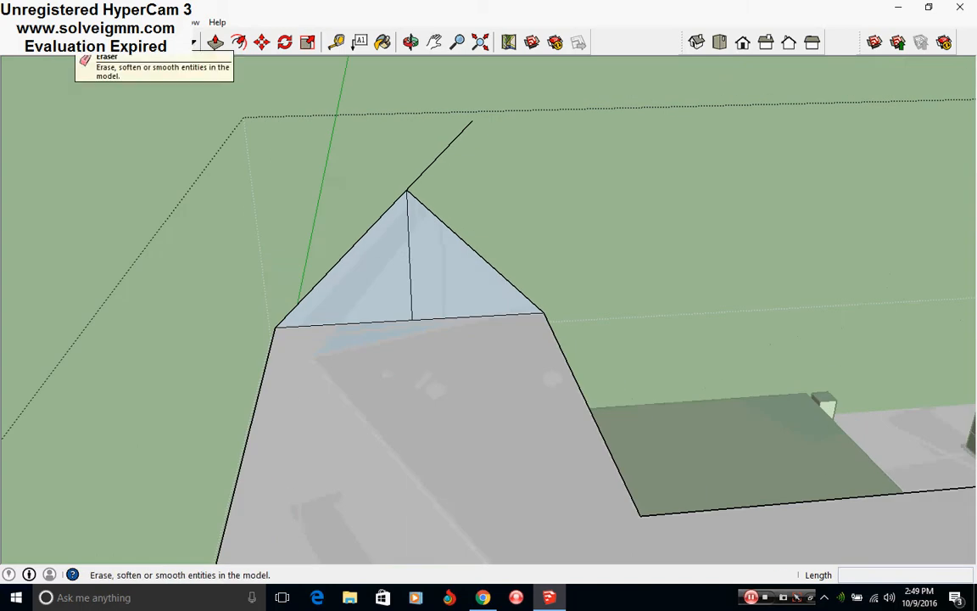
- Erase the rear gable's centre line, surplus edge end and base line, and the lines dividing the front gable faces from the eave fascia
{"action": "left_click", "coordinate": [77, 42]}
{"action": "mouse_move", "coordinate": [441, 204]}
{"action": "middle_mouse_down"}
{"action": "mouse_move", "coordinate": [469, 451]}
{"action": "mouse_move", "coordinate": [405, 259]}
{"action": "middle_mouse_up"}
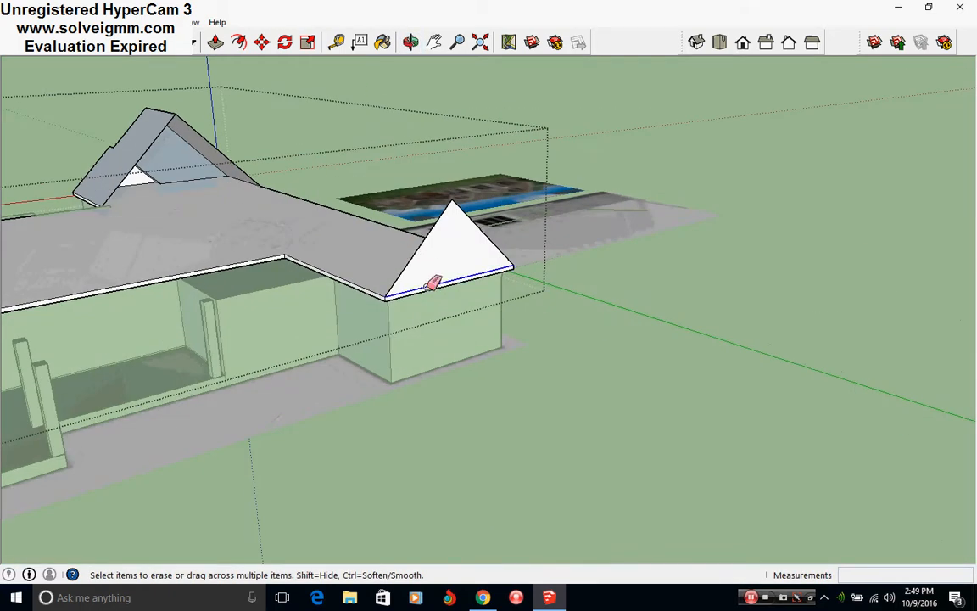
{"action": "mouse_move", "coordinate": [223, 267]}
{"action": "middle_mouse_down"}
{"action": "mouse_move", "coordinate": [485, 370]}
{"action": "mouse_move", "coordinate": [488, 318]}
{"action": "middle_mouse_up"}
{"action": "scroll", "coordinate": [362, 451], "scroll_direction": "up", "scroll_amount": 1}
{"action": "left_click", "coordinate": [349, 438]}
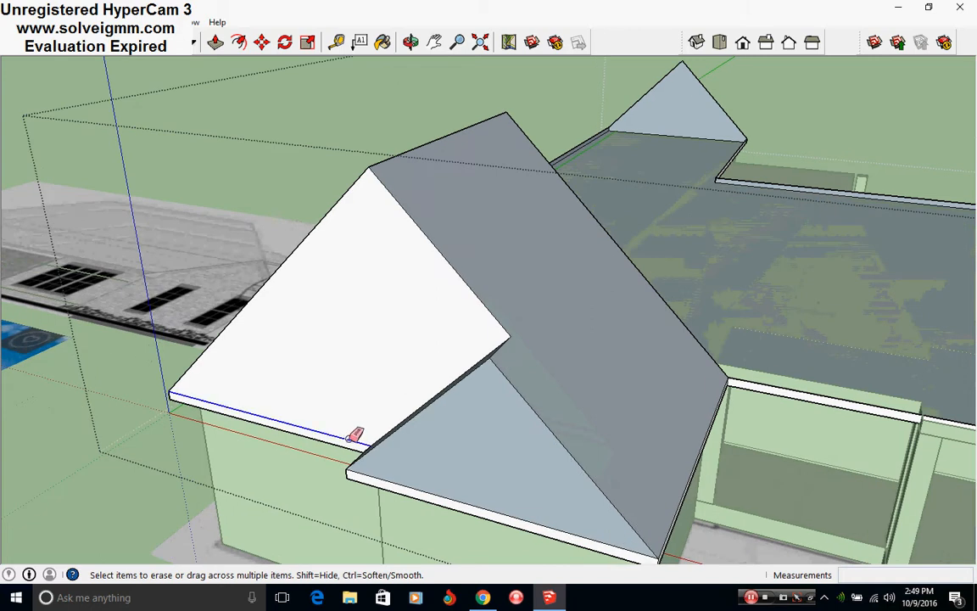
{"action": "left_click", "coordinate": [408, 486]}
{"action": "mouse_move", "coordinate": [407, 486]}
{"action": "middle_mouse_down"}
{"action": "mouse_move", "coordinate": [651, 427]}
{"action": "mouse_move", "coordinate": [420, 404]}
{"action": "mouse_move", "coordinate": [285, 417]}
{"action": "middle_mouse_up"}
{"action": "scroll", "coordinate": [651, 427], "scroll_direction": "down", "scroll_amount": 2}
{"action": "scroll", "coordinate": [284, 418], "scroll_direction": "down", "scroll_amount": 2}
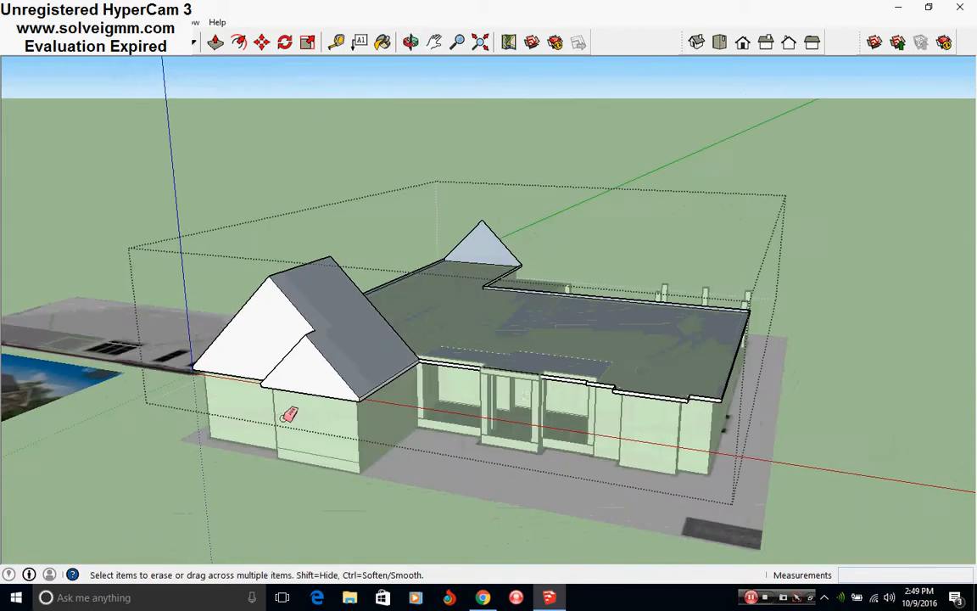
- Close the roof group and compare the modelled roof with the reference elevation and photo
{"action": "right_click", "coordinate": [322, 168]}
{"action": "left_click", "coordinate": [369, 175]}
{"action": "middle_click_drag", "start_coordinate": [369, 176], "coordinate": [704, 523]}
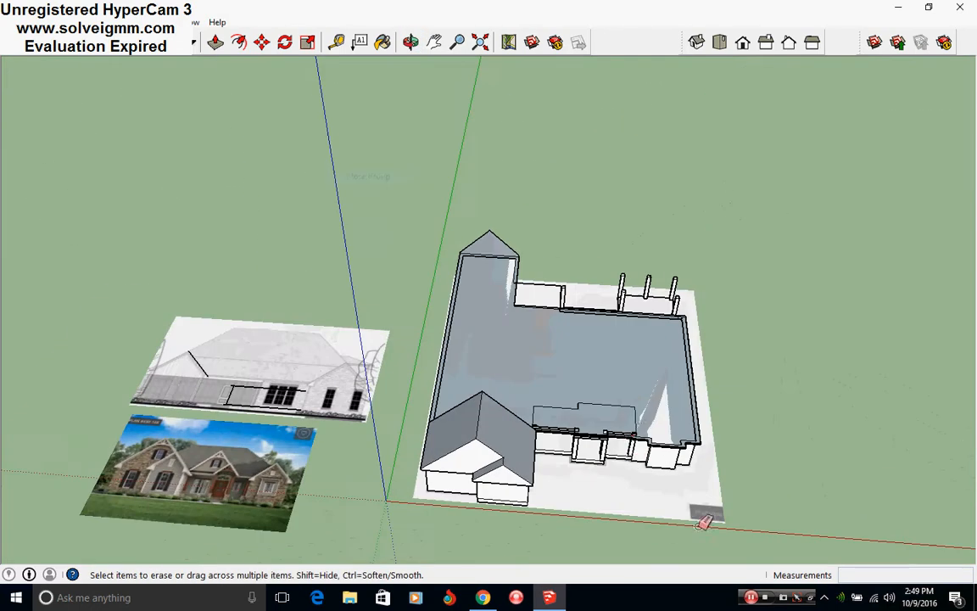
{"action": "scroll", "coordinate": [530, 485], "scroll_direction": "up", "scroll_amount": 4}
{"action": "middle_click_drag", "start_coordinate": [562, 454], "coordinate": [497, 416]}
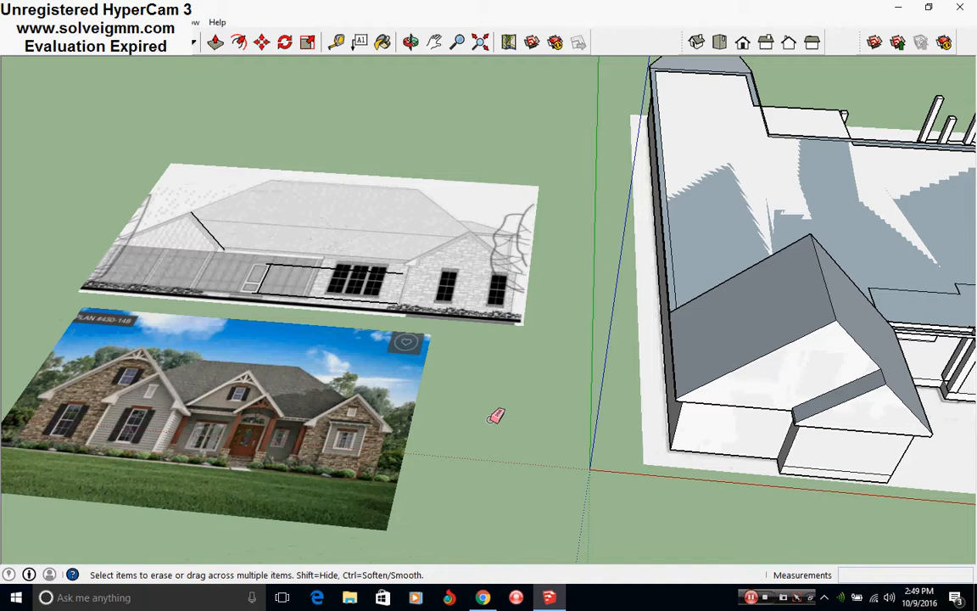
{"action": "mouse_move", "coordinate": [775, 444]}
{"action": "middle_mouse_down"}
{"action": "mouse_move", "coordinate": [577, 432]}
{"action": "mouse_move", "coordinate": [543, 399]}
{"action": "middle_mouse_up"}
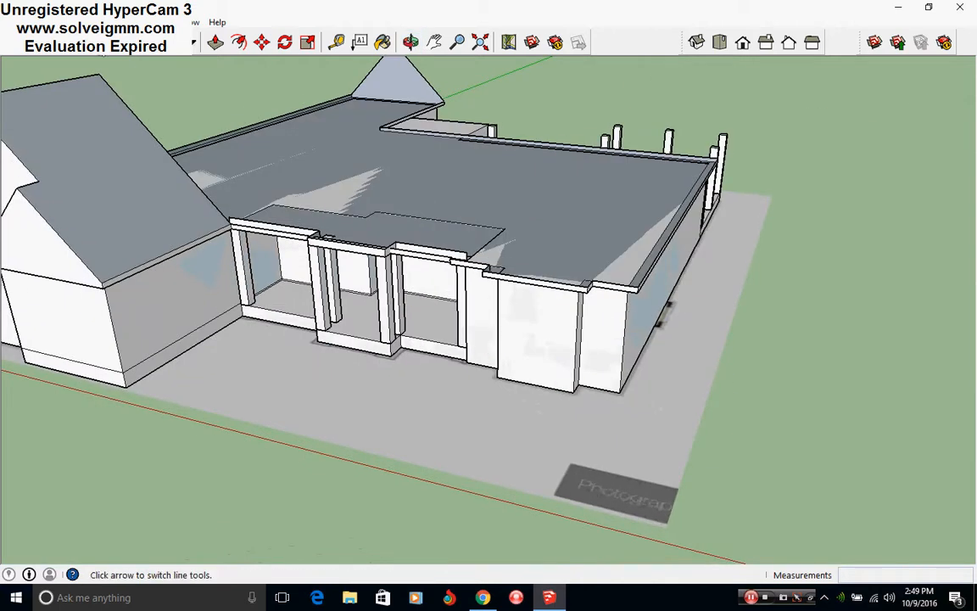
- Reopen the roof group and draw a line between the inner corners of the projecting eave section on the right wing's front
{"action": "left_click", "coordinate": [120, 41]}
{"action": "scroll", "coordinate": [538, 304], "scroll_direction": "up", "scroll_amount": 3}
{"action": "scroll", "coordinate": [538, 304], "scroll_direction": "up", "scroll_amount": 1}
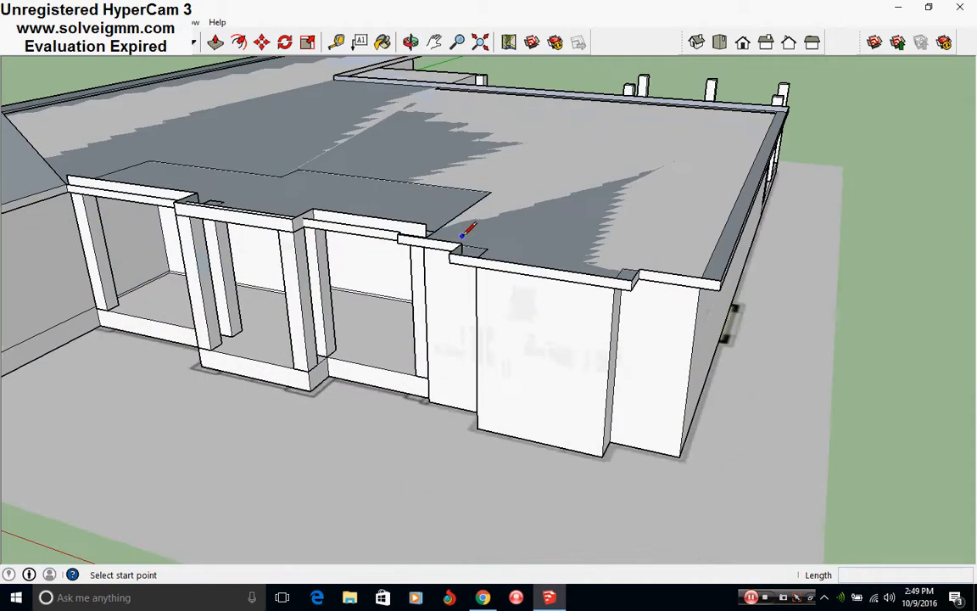
{"action": "key", "text": "Escape"}
{"action": "scroll", "coordinate": [518, 264], "scroll_direction": "up", "scroll_amount": 1}
{"action": "right_click", "coordinate": [503, 260]}
{"action": "left_click", "coordinate": [543, 333]}
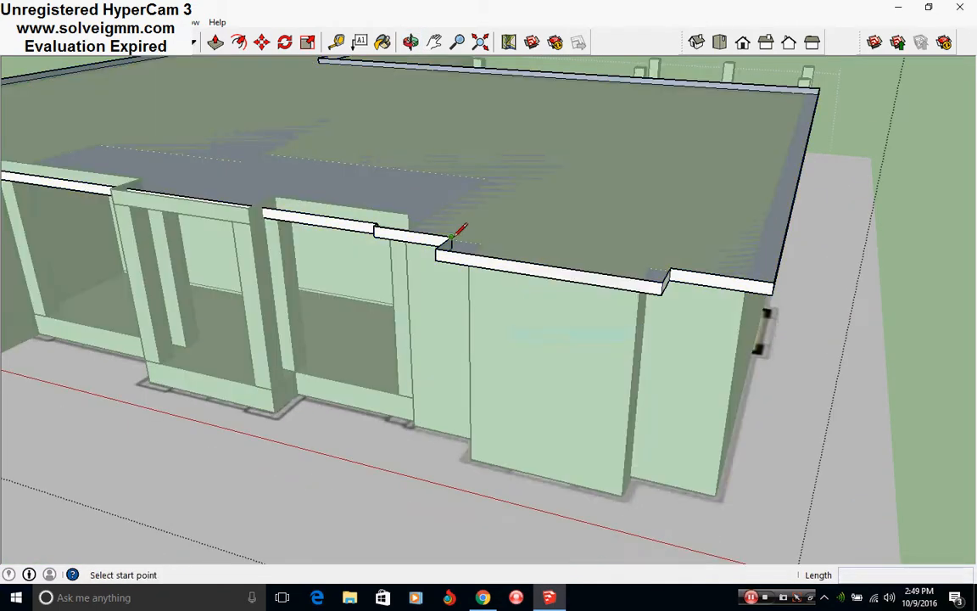
{"action": "left_click", "coordinate": [671, 264]}
{"action": "mouse_move", "coordinate": [671, 265]}
{"action": "middle_mouse_down"}
{"action": "mouse_move", "coordinate": [574, 332]}
{"action": "mouse_move", "coordinate": [462, 450]}
{"action": "mouse_move", "coordinate": [404, 367]}
{"action": "mouse_move", "coordinate": [192, 255]}
{"action": "middle_mouse_up"}
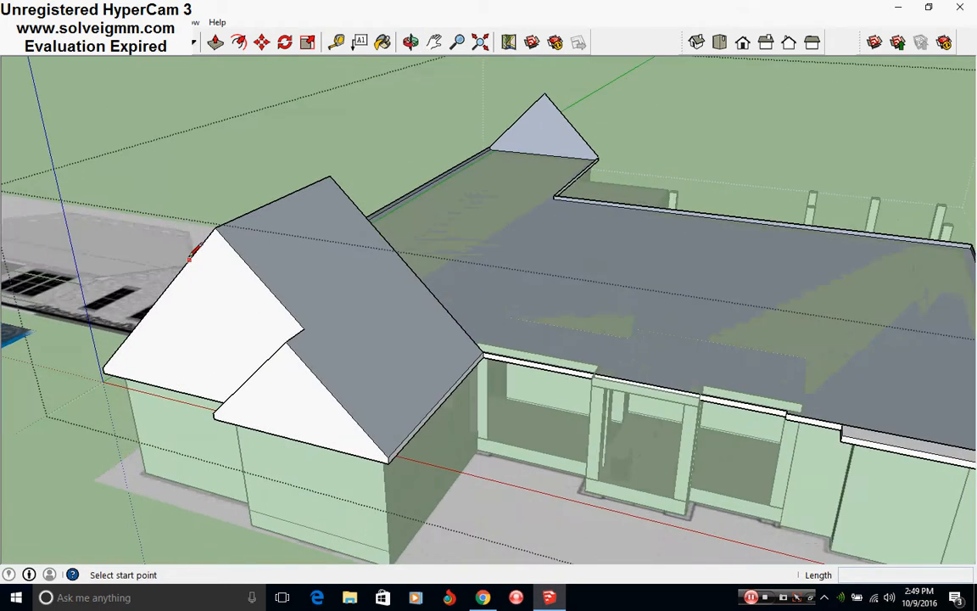
- Copy the main front roof's rear right slope edge by its lower end onto the right wing's outer front eave corner
{"action": "right_click", "coordinate": [443, 295]}
{"action": "left_click", "coordinate": [261, 41]}
{"action": "scroll", "coordinate": [456, 348], "scroll_direction": "up", "scroll_amount": 4}
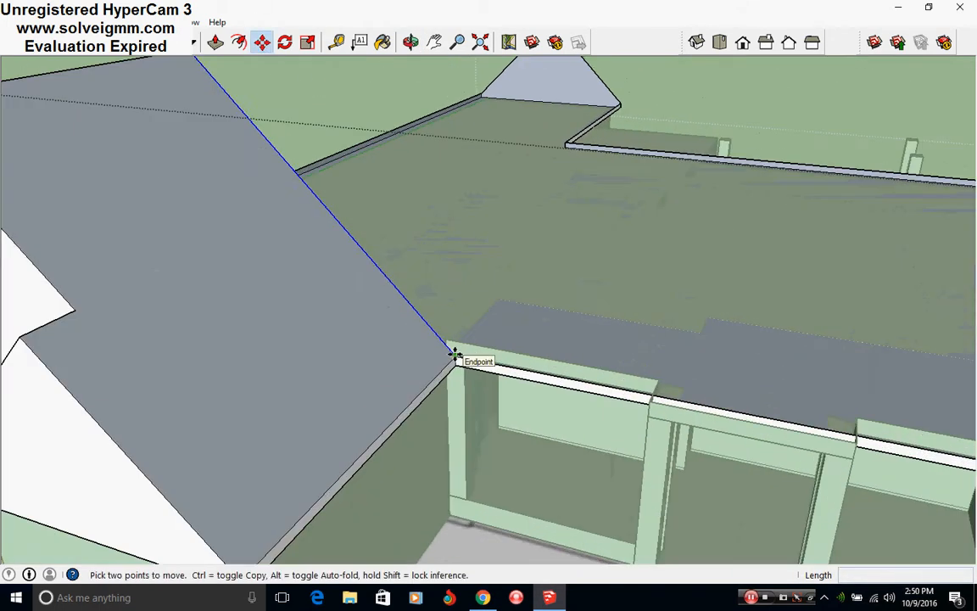
{"action": "left_click", "coordinate": [454, 355]}
{"action": "key", "text": "ctrl"}
{"action": "scroll", "coordinate": [454, 355], "scroll_direction": "down", "scroll_amount": 3}
{"action": "middle_click_drag", "start_coordinate": [451, 458], "coordinate": [654, 428]}
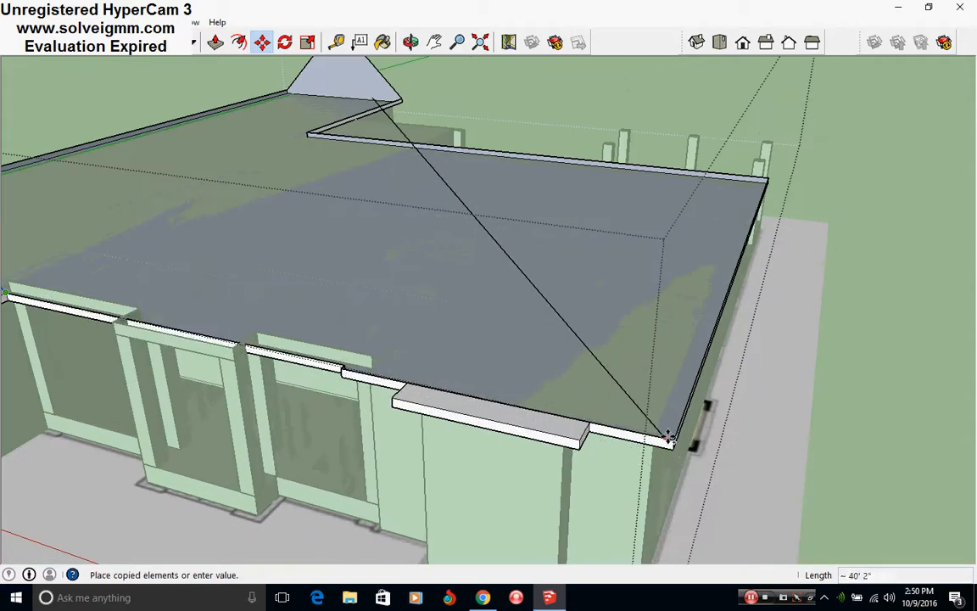
{"action": "left_click", "coordinate": [670, 437]}
- Copy the main front roof's rear left slope edge by its lower end onto the eave step at the right wing's inner front corner
{"action": "middle_click_drag", "start_coordinate": [706, 489], "coordinate": [329, 366]}
{"action": "right_click", "coordinate": [329, 371]}
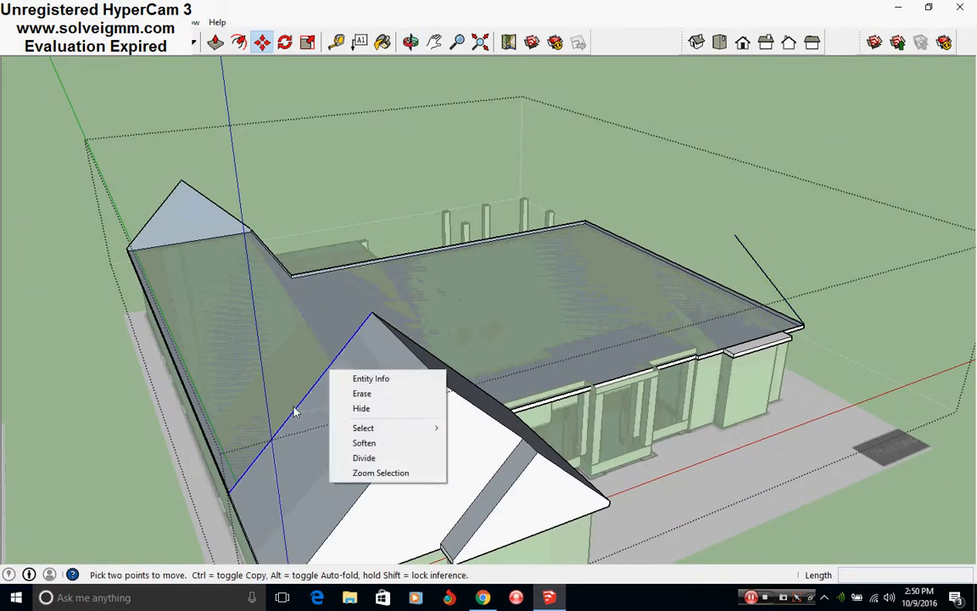
{"action": "key", "text": "Escape"}
{"action": "left_click", "coordinate": [231, 492]}
{"action": "scroll", "coordinate": [713, 349], "scroll_direction": "up", "scroll_amount": 4}
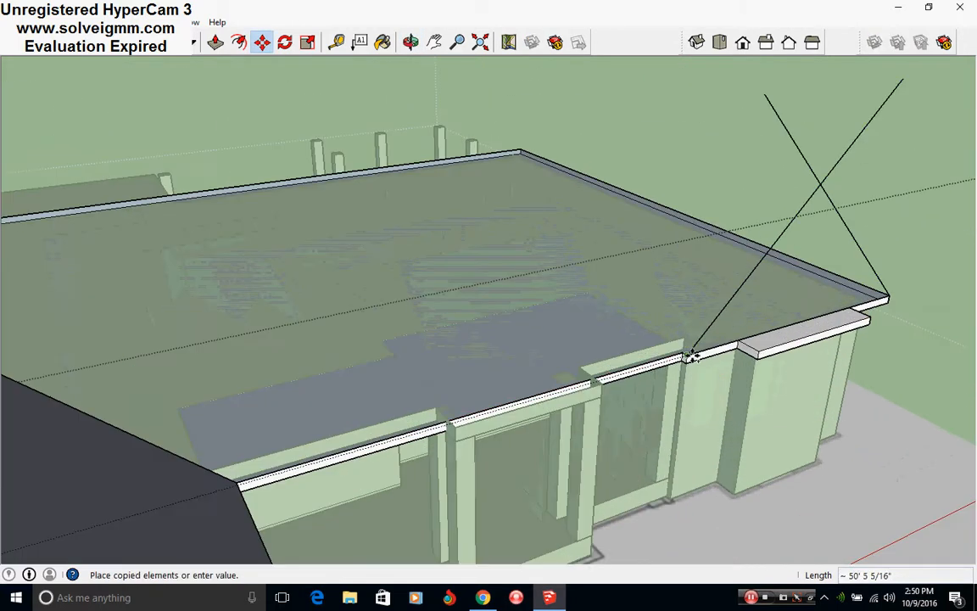
{"action": "middle_click_drag", "start_coordinate": [689, 349], "coordinate": [293, 168]}
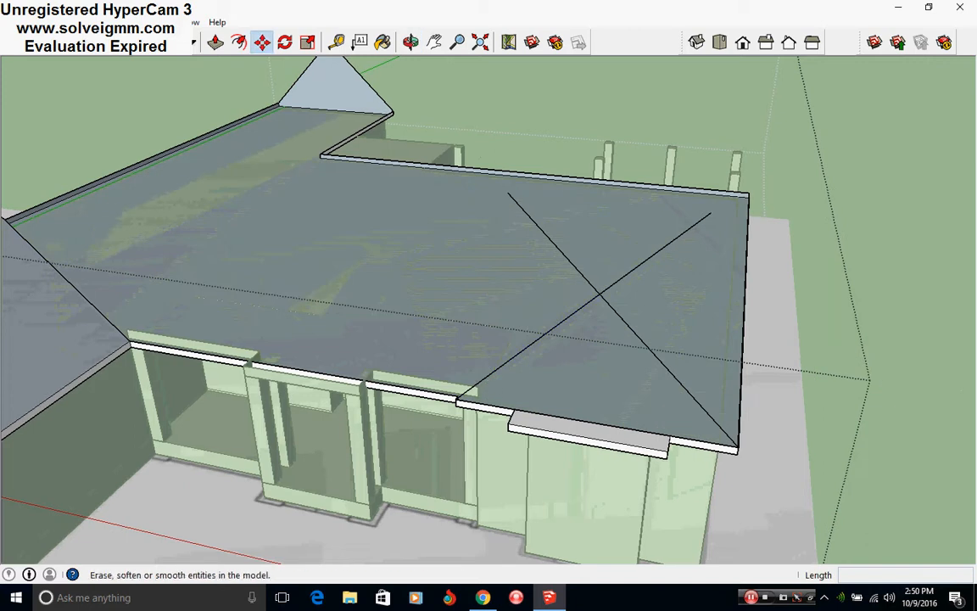
- Erase the ends of the two copied slope edges beyond their crossing point over the right wing
{"action": "left_click", "coordinate": [239, 41]}
{"action": "left_click_drag", "start_coordinate": [581, 280], "coordinate": [581, 282]}
{"action": "scroll", "coordinate": [599, 444], "scroll_direction": "up", "scroll_amount": 2}
{"action": "mouse_move", "coordinate": [599, 444]}
{"action": "middle_mouse_down"}
{"action": "mouse_move", "coordinate": [526, 438]}
{"action": "mouse_move", "coordinate": [508, 426]}
{"action": "middle_mouse_up"}
- Draw a vertical line from the middle of the right wing's front eave to the peak to form the gable face
{"action": "key", "text": "l"}
{"action": "left_click", "coordinate": [535, 414]}
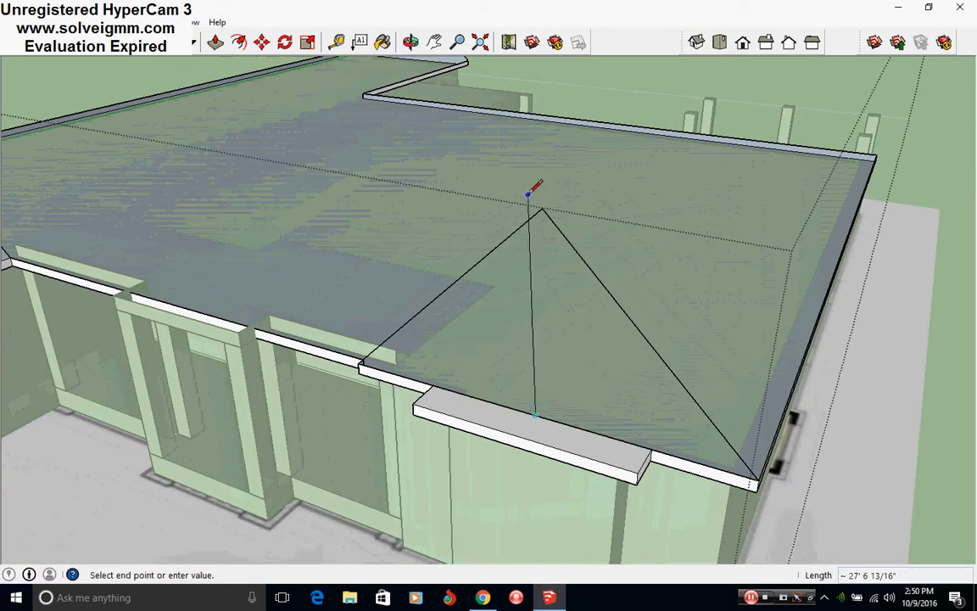
{"action": "left_click", "coordinate": [542, 209]}
- Erase the right wing gable's centre line and the lines separating its face from the eave fascia
{"action": "right_click", "coordinate": [536, 396]}
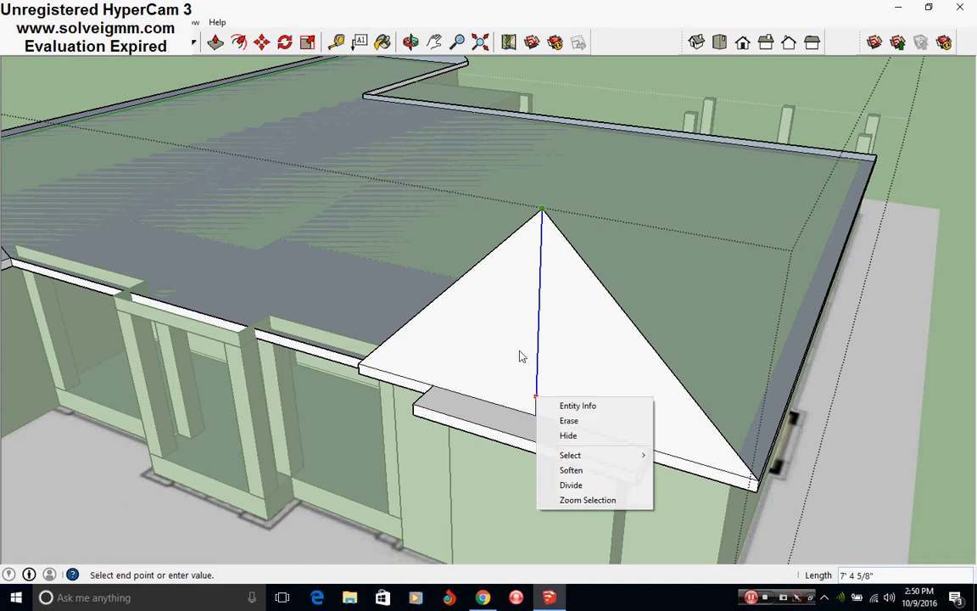
{"action": "key", "text": "Escape"}
{"action": "key", "text": "e"}
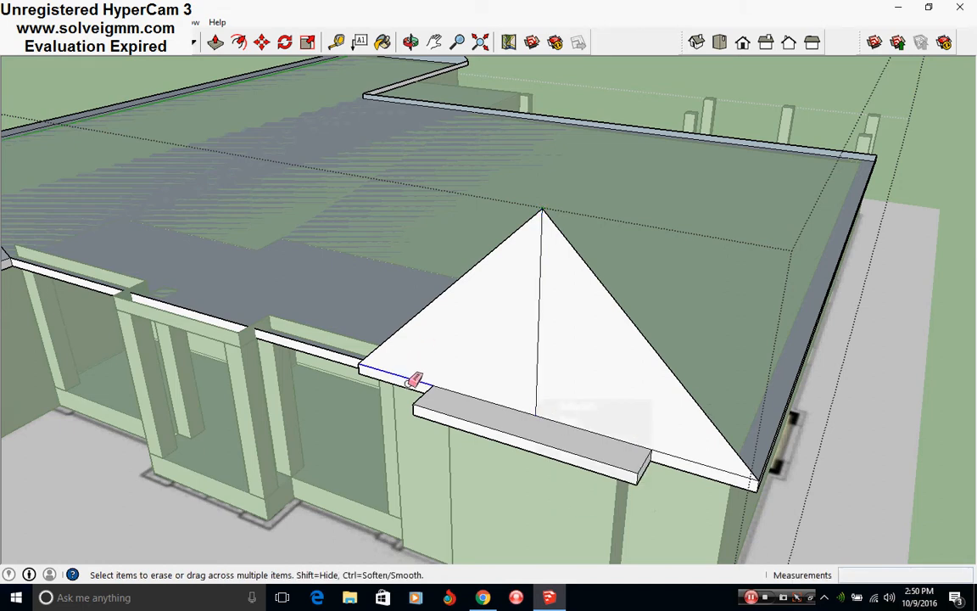
{"action": "scroll", "coordinate": [687, 453], "scroll_direction": "down", "scroll_amount": 8}
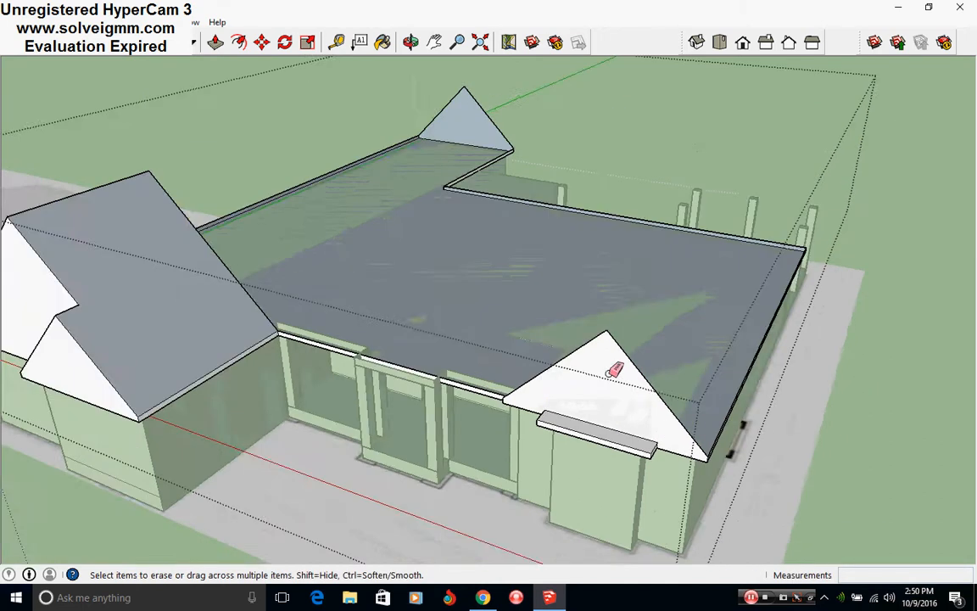
- Mark a point 1' outside the rear porch's corner, split the rear eave fascia in line with it, and erase the helper lines
{"action": "mouse_move", "coordinate": [475, 327]}
{"action": "middle_mouse_down"}
{"action": "mouse_move", "coordinate": [547, 408]}
{"action": "mouse_move", "coordinate": [541, 429]}
{"action": "mouse_move", "coordinate": [604, 392]}
{"action": "middle_mouse_up"}
{"action": "scroll", "coordinate": [541, 428], "scroll_direction": "down", "scroll_amount": 2}
{"action": "mouse_move", "coordinate": [683, 367]}
{"action": "middle_mouse_down", "text": "shift"}
{"action": "mouse_move", "coordinate": [596, 383]}
{"action": "mouse_move", "coordinate": [694, 329]}
{"action": "mouse_move", "coordinate": [704, 530]}
{"action": "mouse_move", "coordinate": [691, 445]}
{"action": "mouse_move", "coordinate": [371, 371]}
{"action": "mouse_move", "coordinate": [635, 400]}
{"action": "mouse_move", "coordinate": [204, 277]}
{"action": "middle_mouse_up", "text": "shift"}
{"action": "scroll", "coordinate": [253, 362], "scroll_direction": "up", "scroll_amount": 3}
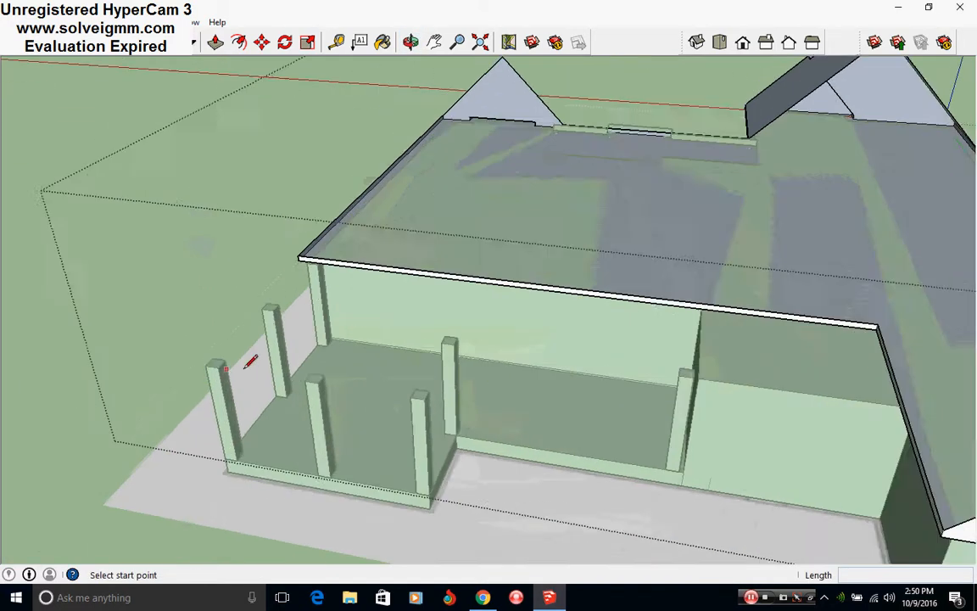
{"action": "mouse_move", "coordinate": [253, 362]}
{"action": "middle_mouse_down"}
{"action": "mouse_move", "coordinate": [322, 354]}
{"action": "mouse_move", "coordinate": [327, 428]}
{"action": "middle_mouse_up"}
{"action": "scroll", "coordinate": [522, 504], "scroll_direction": "up", "scroll_amount": 2}
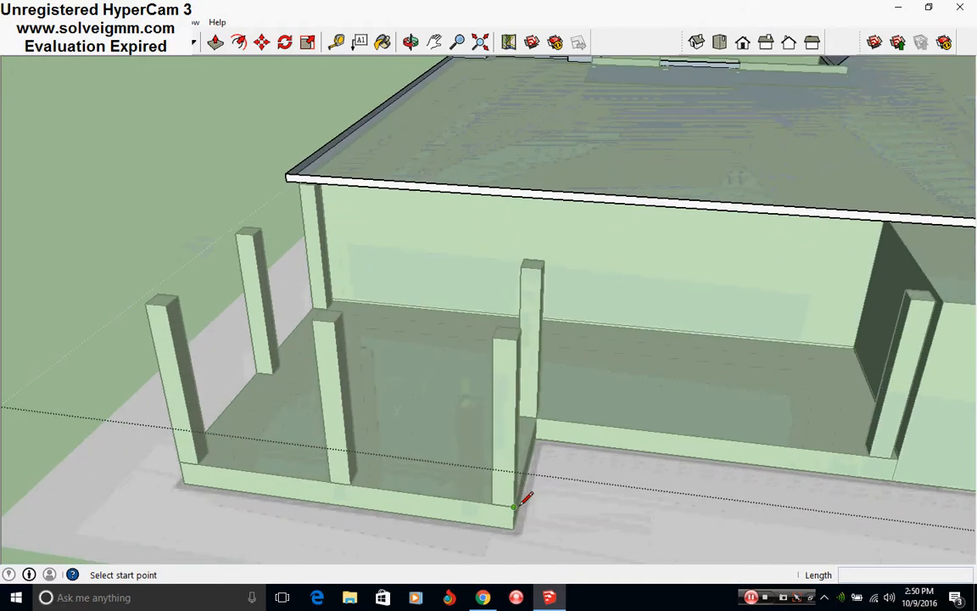
{"action": "left_click", "coordinate": [514, 506]}
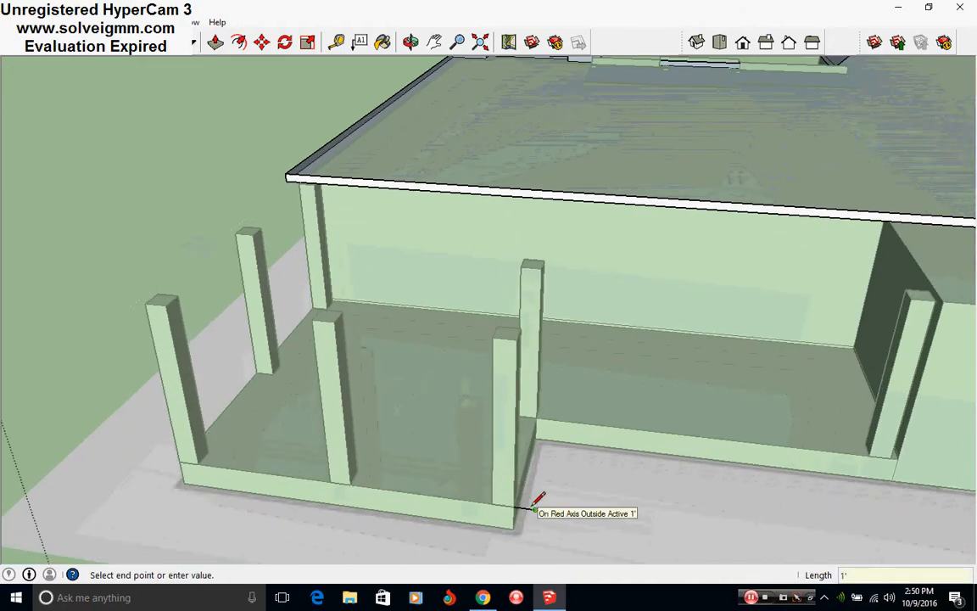
{"action": "mouse_move", "coordinate": [530, 493]}
{"action": "middle_mouse_down"}
{"action": "mouse_move", "coordinate": [523, 515]}
{"action": "mouse_move", "coordinate": [543, 480]}
{"action": "middle_mouse_up"}
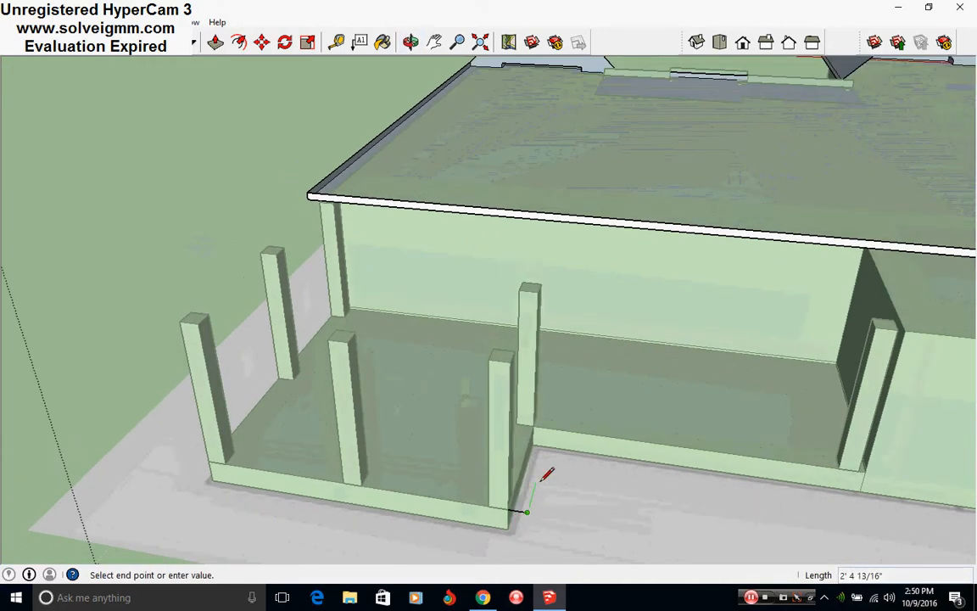
{"action": "left_click", "coordinate": [582, 213]}
{"action": "scroll", "coordinate": [584, 207], "scroll_direction": "up", "scroll_amount": 2}
{"action": "middle_click_drag", "start_coordinate": [585, 218], "coordinate": [567, 223]}
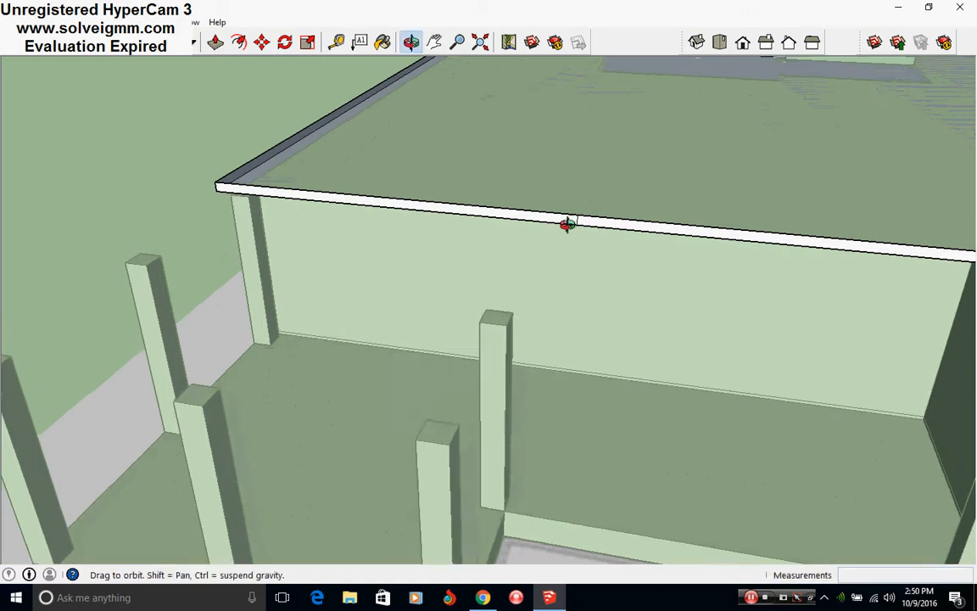
{"action": "scroll", "coordinate": [567, 222], "scroll_direction": "down", "scroll_amount": 2}
{"action": "key", "text": "e"}
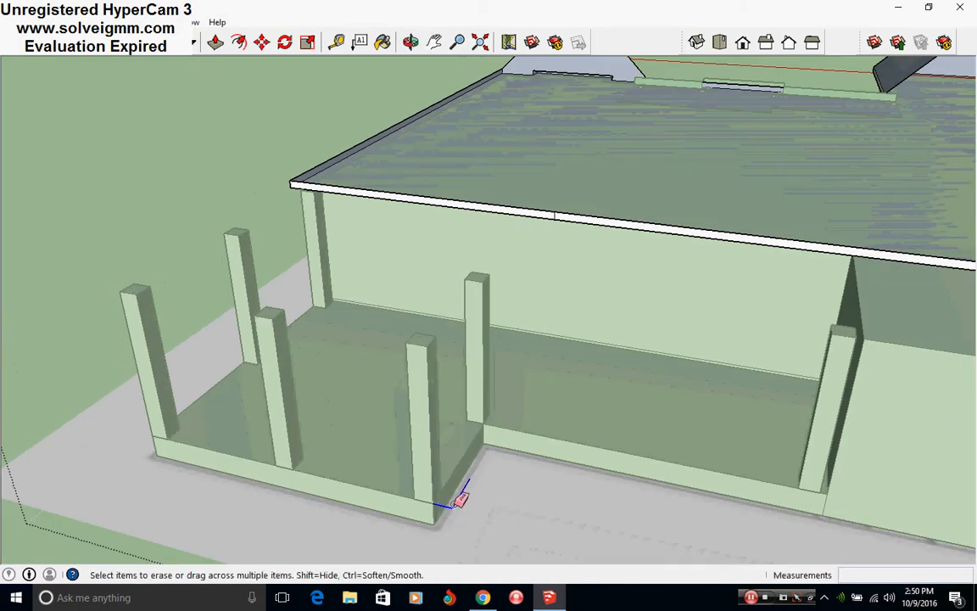
- Push/Pull the split fascia section out over the porch columns with a 1' overhang and erase the seam with the main slab
{"action": "left_click", "coordinate": [215, 42]}
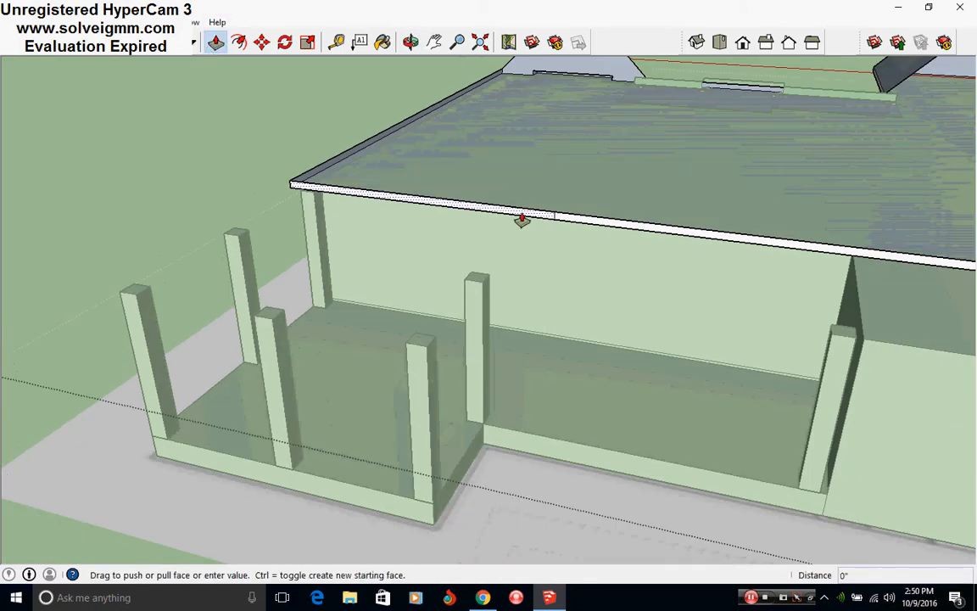
{"action": "left_click_drag", "start_coordinate": [521, 220], "coordinate": [398, 365]}
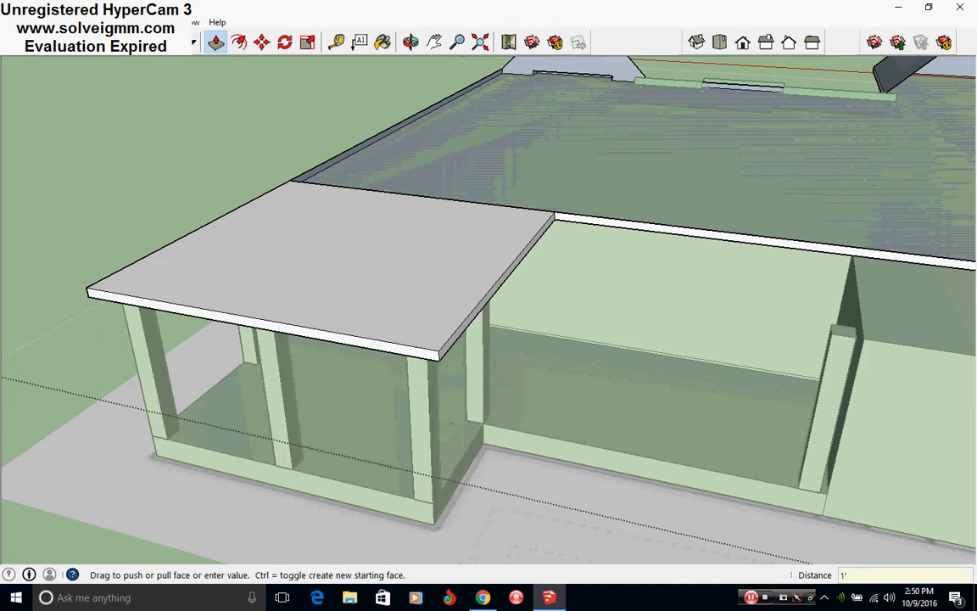
{"action": "left_click", "coordinate": [411, 41]}
{"action": "mouse_move", "coordinate": [509, 365]}
{"action": "left_mouse_down"}
{"action": "mouse_move", "coordinate": [568, 367]}
{"action": "mouse_move", "coordinate": [571, 342]}
{"action": "left_mouse_up"}
{"action": "key", "text": "e"}
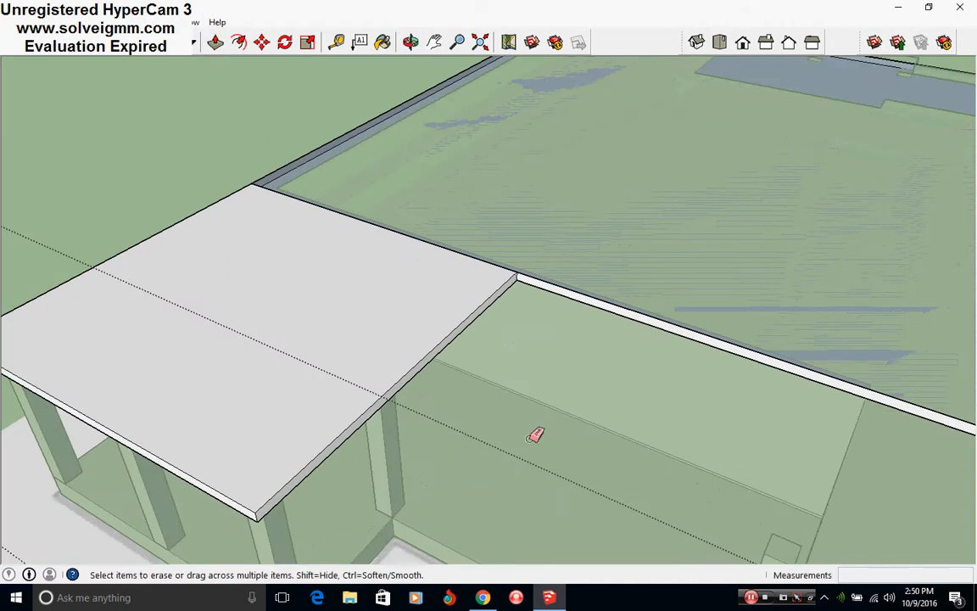
{"action": "middle_click_drag", "start_coordinate": [473, 257], "coordinate": [751, 397]}
{"action": "scroll", "coordinate": [751, 397], "scroll_direction": "down", "scroll_amount": 3}
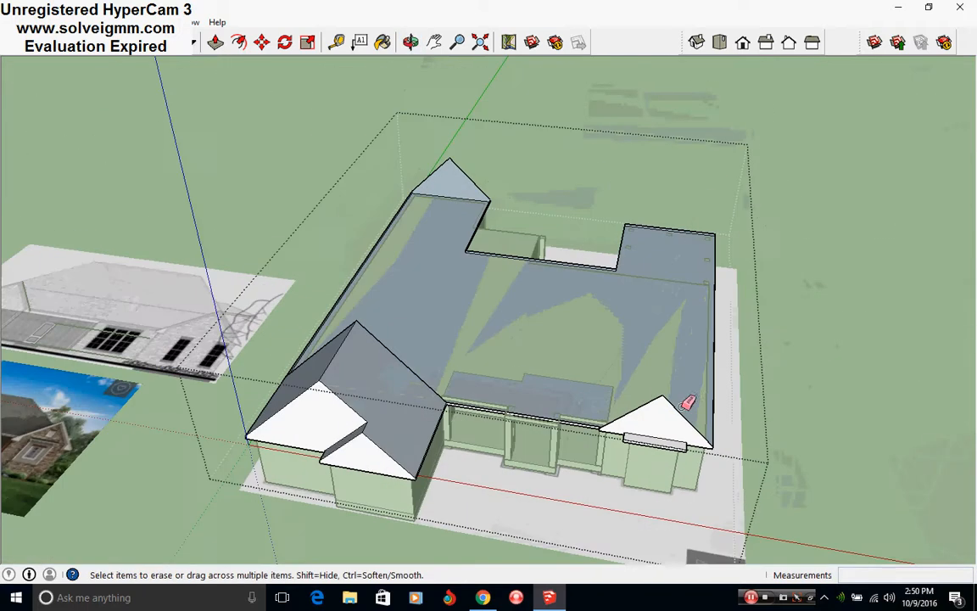
- Copy the main front roof's rear right slope edge by its lower end onto the porch slab's outer rear corner
{"action": "scroll", "coordinate": [689, 402], "scroll_direction": "up", "scroll_amount": 4}
{"action": "scroll", "coordinate": [256, 295], "scroll_direction": "down", "scroll_amount": 2}
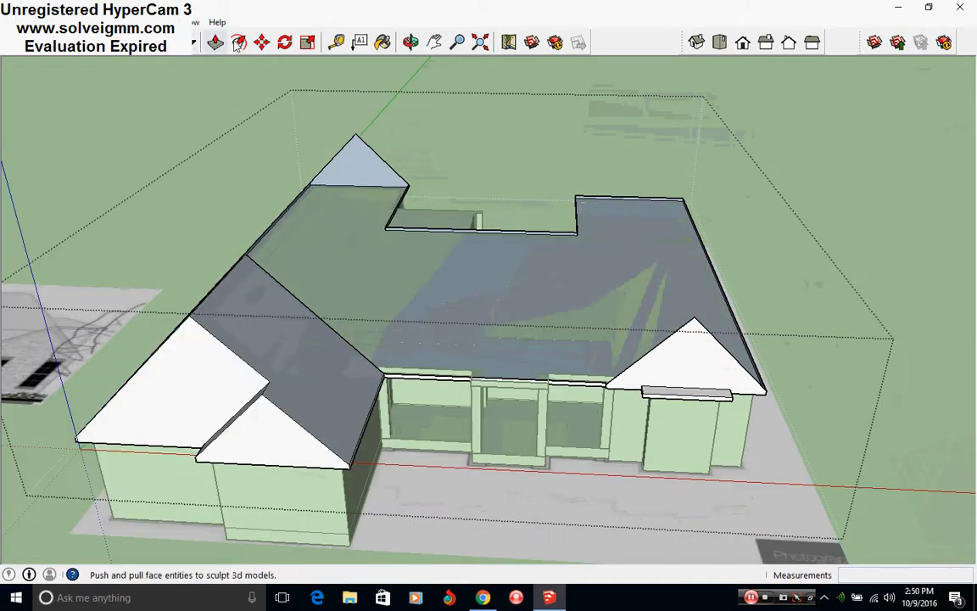
{"action": "scroll", "coordinate": [329, 378], "scroll_direction": "up", "scroll_amount": 4}
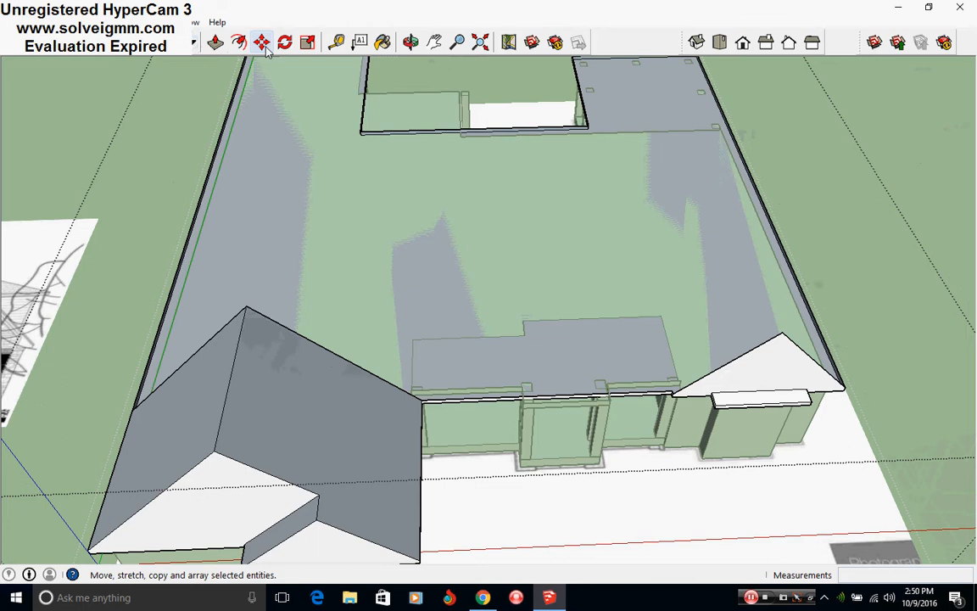
{"action": "right_click", "coordinate": [371, 369]}
{"action": "left_click", "coordinate": [263, 42]}
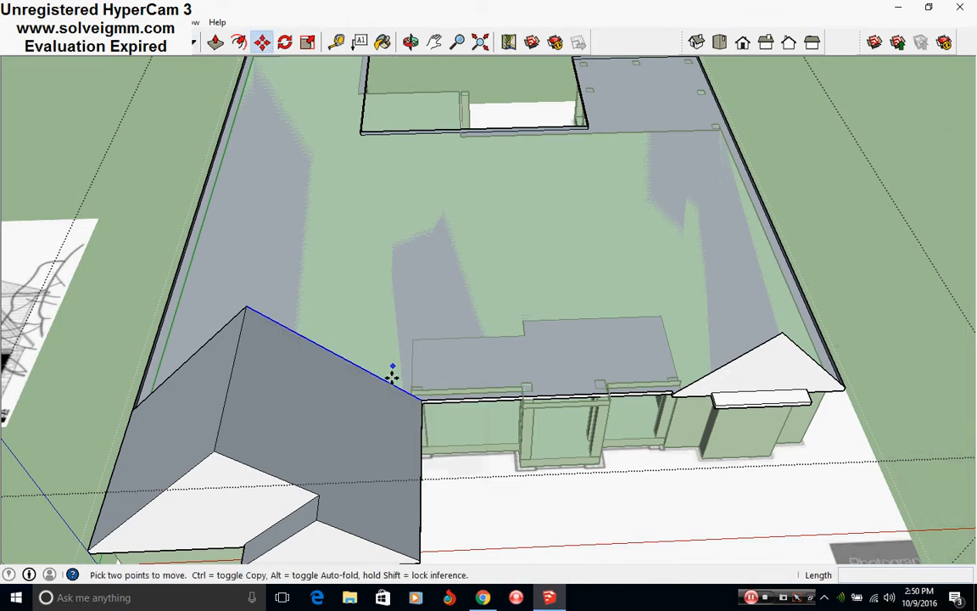
{"action": "scroll", "coordinate": [392, 371], "scroll_direction": "up", "scroll_amount": 3}
{"action": "key", "text": "ctrl"}
{"action": "left_click", "coordinate": [440, 451]}
{"action": "scroll", "coordinate": [467, 411], "scroll_direction": "down", "scroll_amount": 4}
{"action": "scroll", "coordinate": [727, 208], "scroll_direction": "up", "scroll_amount": 5}
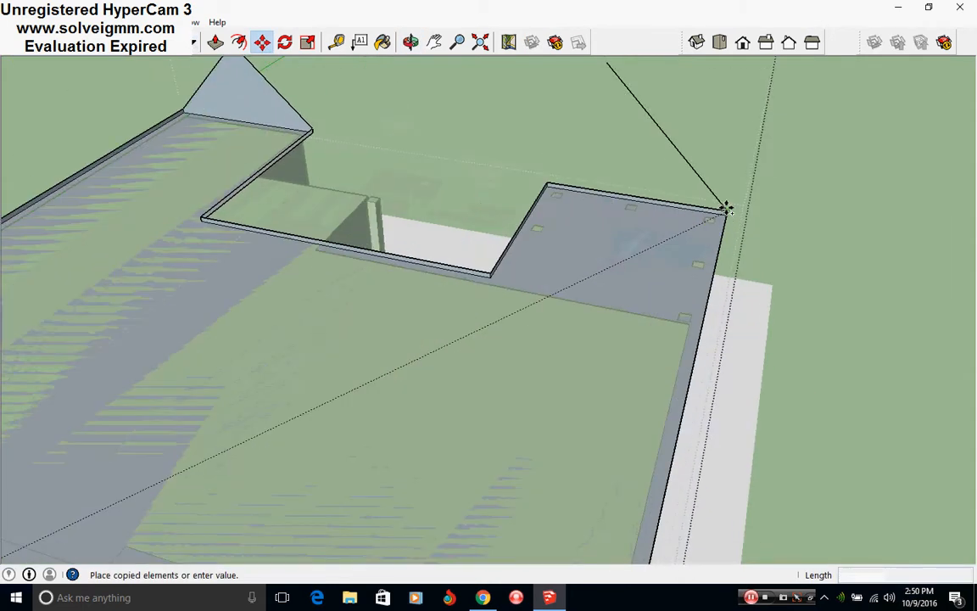
- Try copying the main front roof's rear left slope edge onto the porch slab's inner rear corner, and delete the copy
{"action": "scroll", "coordinate": [727, 210], "scroll_direction": "down", "scroll_amount": 4}
{"action": "middle_click_drag", "start_coordinate": [727, 211], "coordinate": [279, 360]}
{"action": "scroll", "coordinate": [356, 388], "scroll_direction": "up", "scroll_amount": 3}
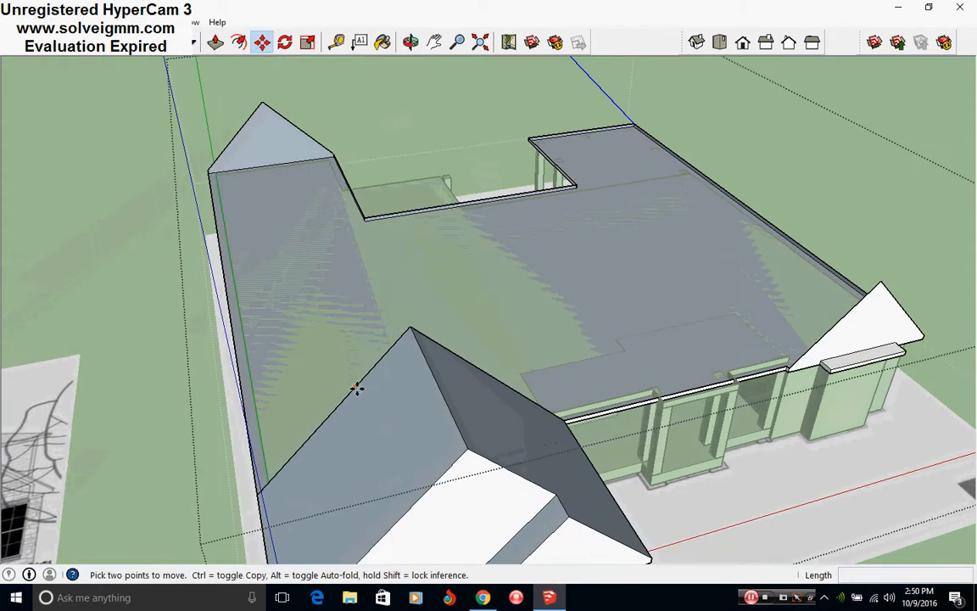
{"action": "right_click", "coordinate": [330, 432]}
{"action": "right_click", "coordinate": [317, 443]}
{"action": "right_click", "coordinate": [297, 446]}
{"action": "right_click", "coordinate": [301, 445]}
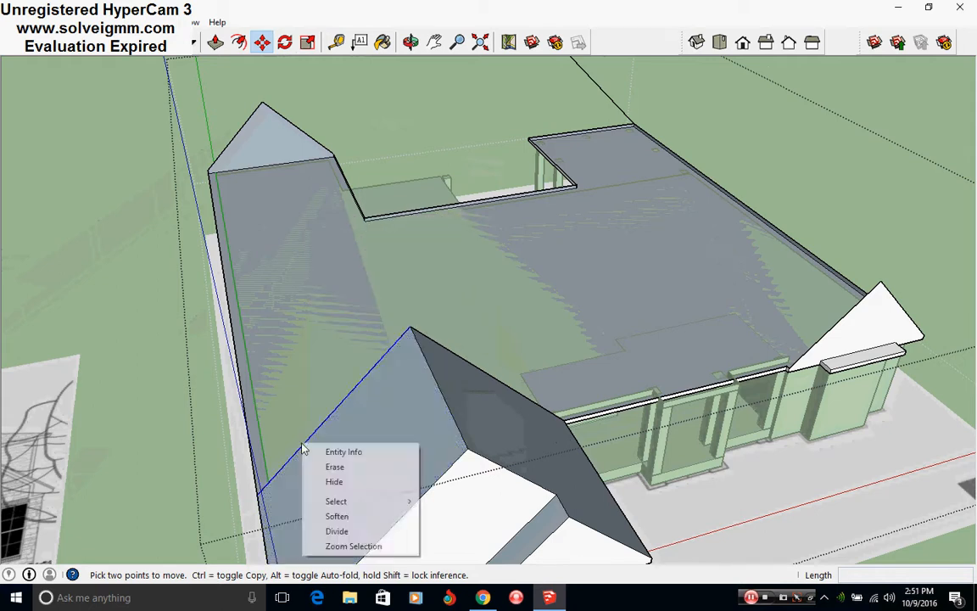
{"action": "mouse_move", "coordinate": [301, 445]}
{"action": "middle_mouse_down"}
{"action": "mouse_move", "coordinate": [331, 468]}
{"action": "mouse_move", "coordinate": [391, 462]}
{"action": "middle_mouse_up"}
{"action": "key", "text": "ctrl"}
{"action": "left_click", "coordinate": [402, 482]}
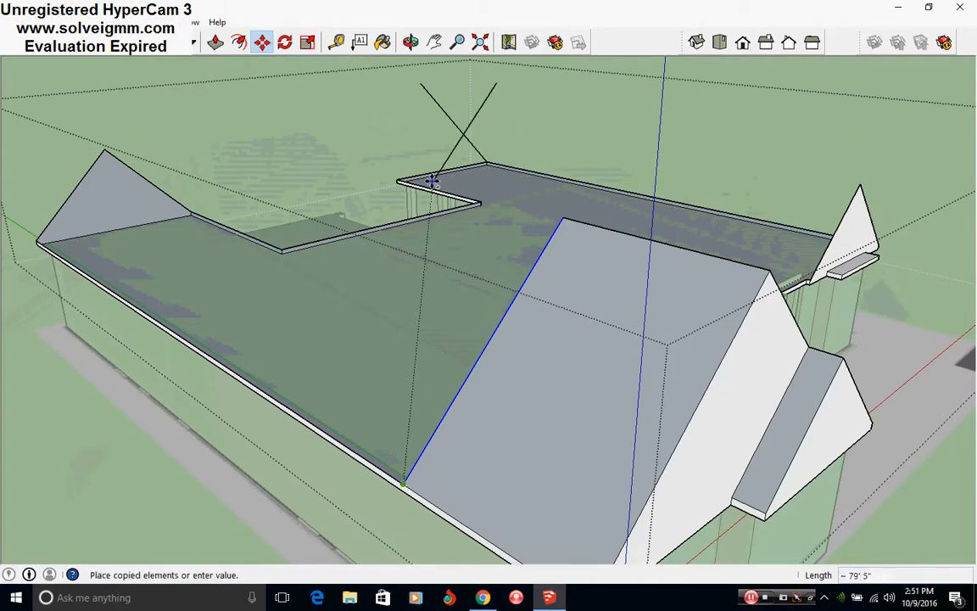
{"action": "scroll", "coordinate": [436, 343], "scroll_direction": "up", "scroll_amount": 5}
{"action": "left_click", "coordinate": [406, 350]}
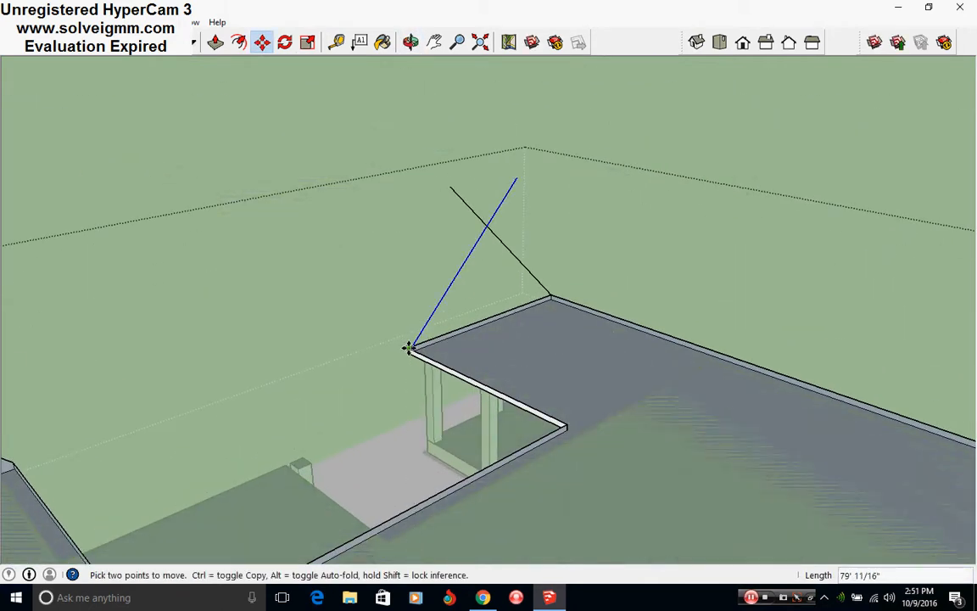
{"action": "scroll", "coordinate": [408, 346], "scroll_direction": "up", "scroll_amount": 3}
{"action": "key", "text": "Delete"}
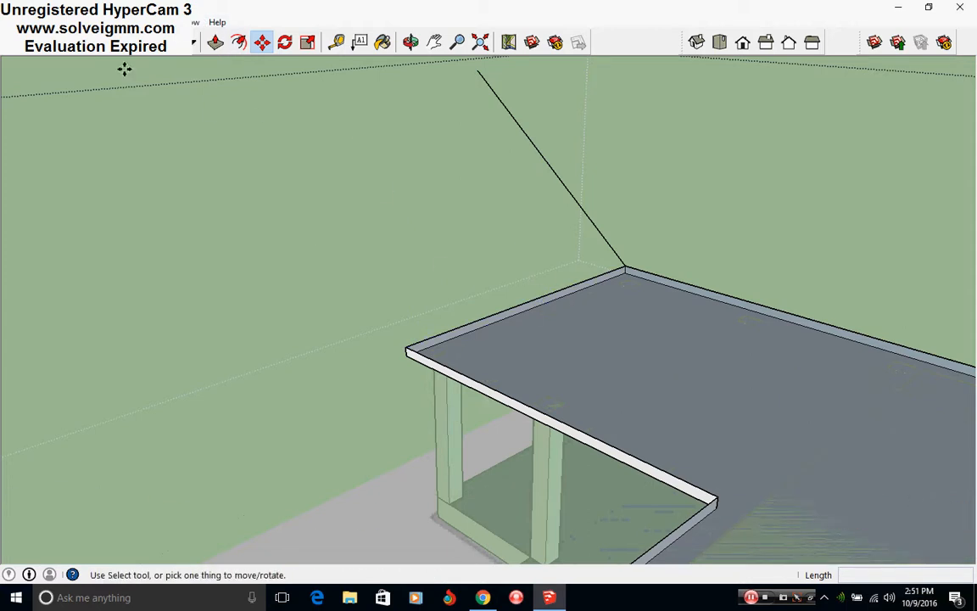
- Draw a vertical line from the porch's rear eave midpoint to the copied slope edge and a line down to the inner corner
{"action": "key", "text": "l"}
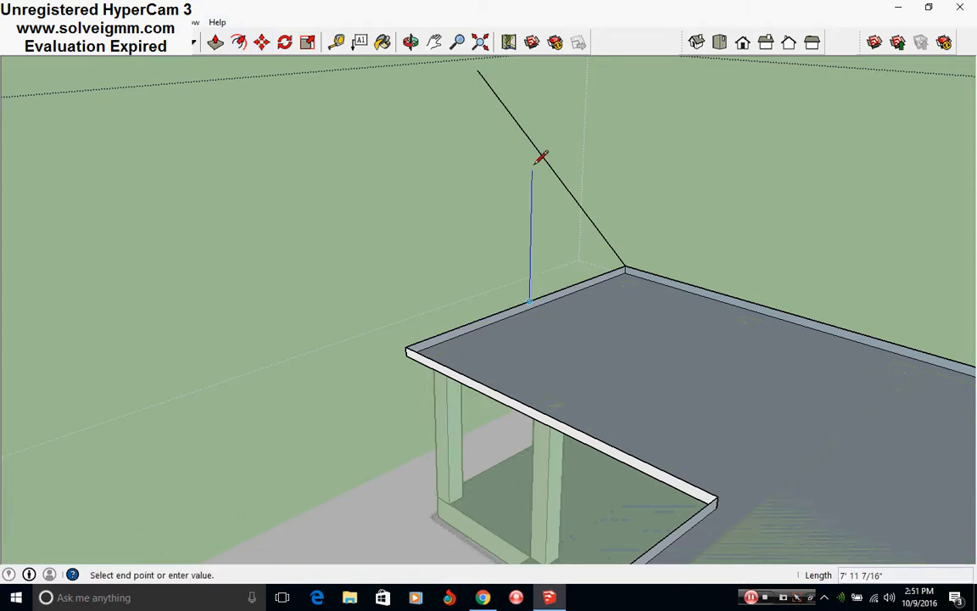
{"action": "left_click", "coordinate": [532, 141]}
{"action": "left_click", "coordinate": [408, 350]}
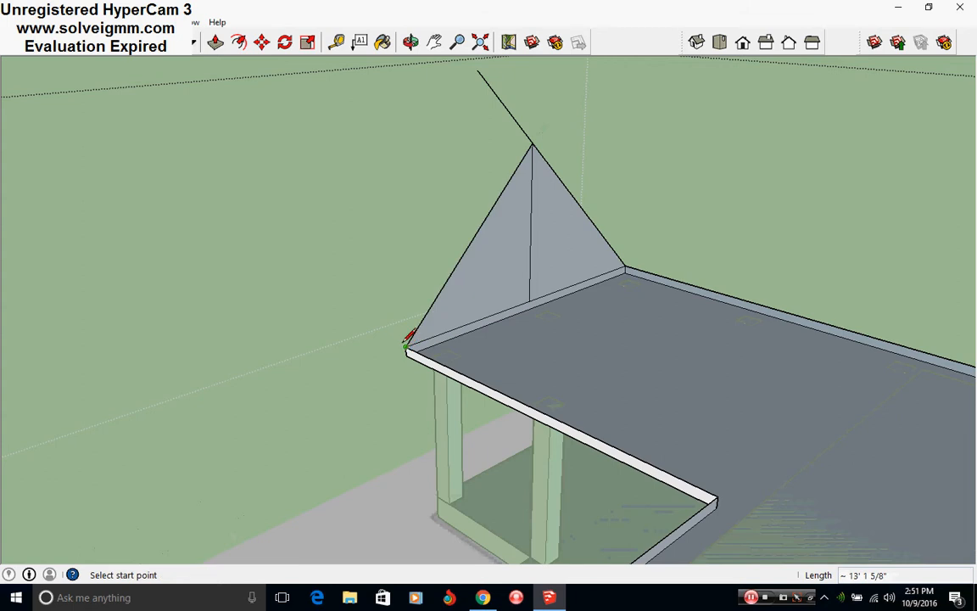
- Erase the slope edge's excess beyond the porch gable's peak, its centre line, and the line separating its face from the fascia
{"action": "left_click", "coordinate": [434, 42]}
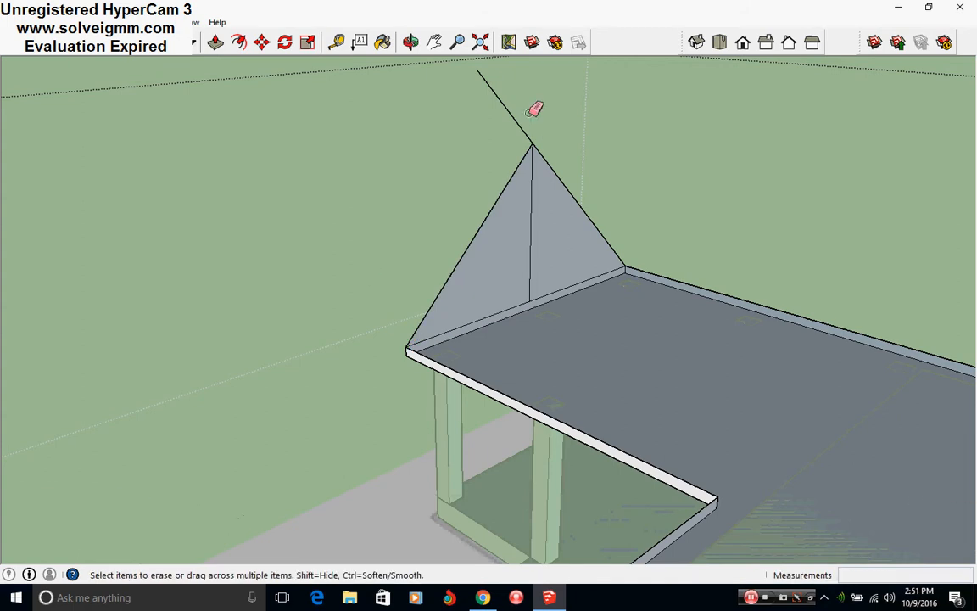
{"action": "left_click", "coordinate": [530, 300]}
{"action": "scroll", "coordinate": [540, 219], "scroll_direction": "down", "scroll_amount": 9}
{"action": "mouse_move", "coordinate": [642, 309]}
{"action": "middle_mouse_down"}
{"action": "mouse_move", "coordinate": [415, 410]}
{"action": "mouse_move", "coordinate": [522, 338]}
{"action": "mouse_move", "coordinate": [520, 359]}
{"action": "middle_mouse_up"}
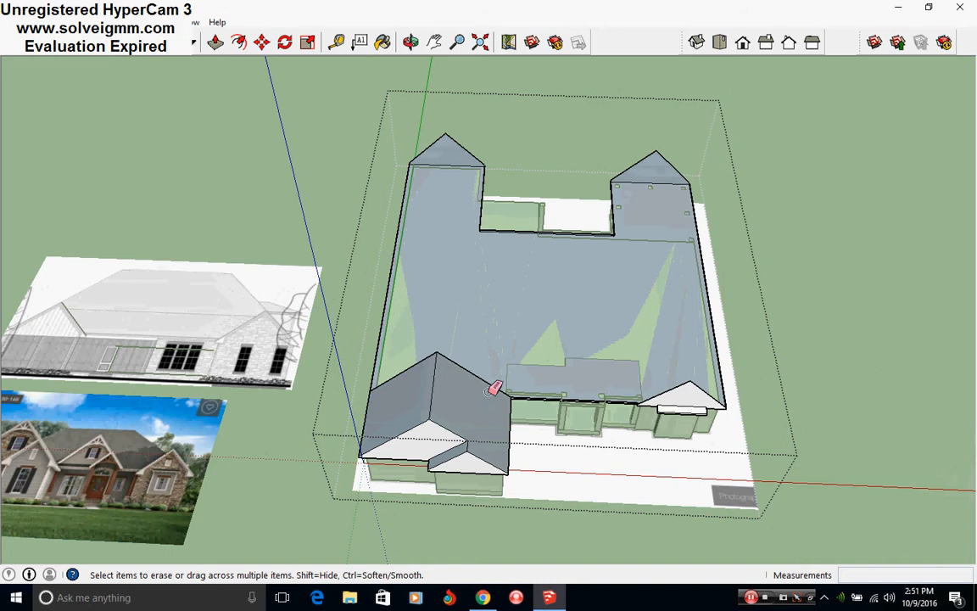
{"action": "right_click", "coordinate": [412, 403]}
{"action": "left_click", "coordinate": [263, 43]}
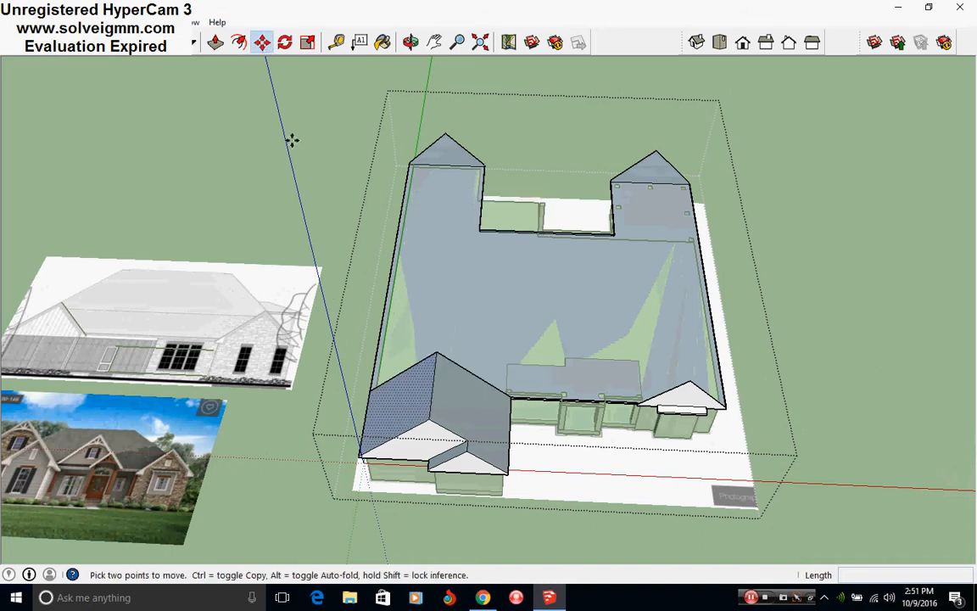
{"action": "middle_click_drag", "start_coordinate": [640, 282], "coordinate": [562, 328]}
{"action": "right_click", "coordinate": [298, 197]}
{"action": "left_click", "coordinate": [116, 42]}
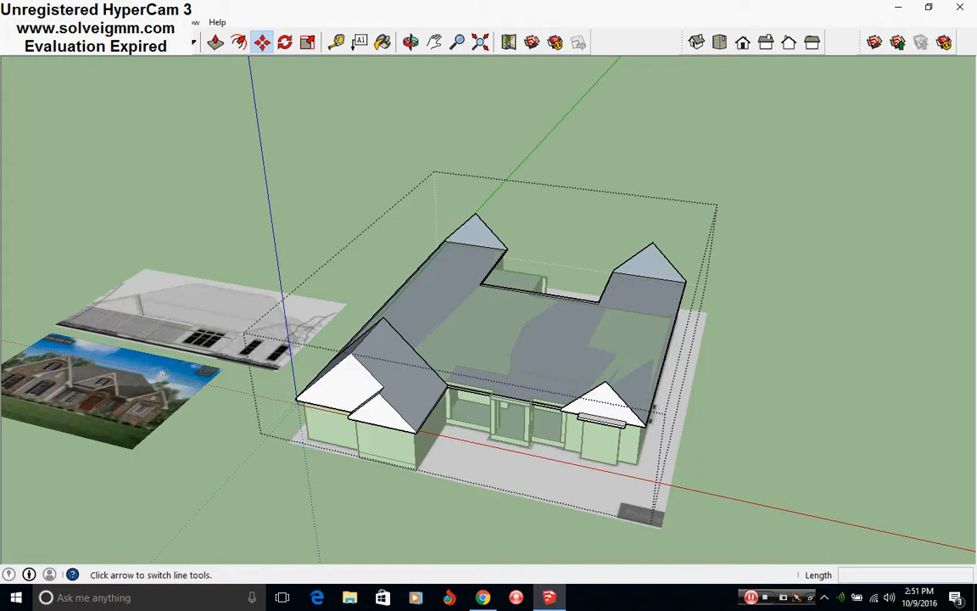
{"action": "middle_click_drag", "start_coordinate": [441, 381], "coordinate": [433, 420]}
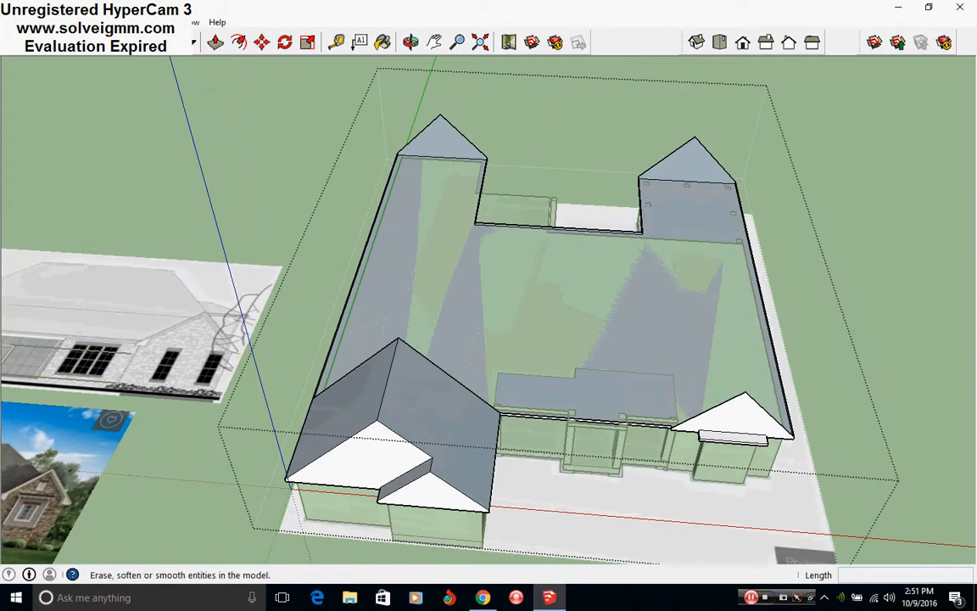
- Erase the main front roof's edges behind its gable peaks to remove its sloping faces
{"action": "left_click", "coordinate": [92, 43]}
{"action": "left_click", "coordinate": [400, 334]}
{"action": "mouse_move", "coordinate": [515, 392]}
{"action": "middle_mouse_down"}
{"action": "mouse_move", "coordinate": [526, 388]}
{"action": "mouse_move", "coordinate": [560, 434]}
{"action": "mouse_move", "coordinate": [509, 407]}
{"action": "middle_mouse_up"}
{"action": "scroll", "coordinate": [225, 332], "scroll_direction": "down", "scroll_amount": 3}
{"action": "middle_click_drag", "start_coordinate": [224, 333], "coordinate": [447, 289], "text": "shift"}
{"action": "scroll", "coordinate": [447, 289], "scroll_direction": "down", "scroll_amount": 1}
{"action": "scroll", "coordinate": [299, 379], "scroll_direction": "up", "scroll_amount": 2}
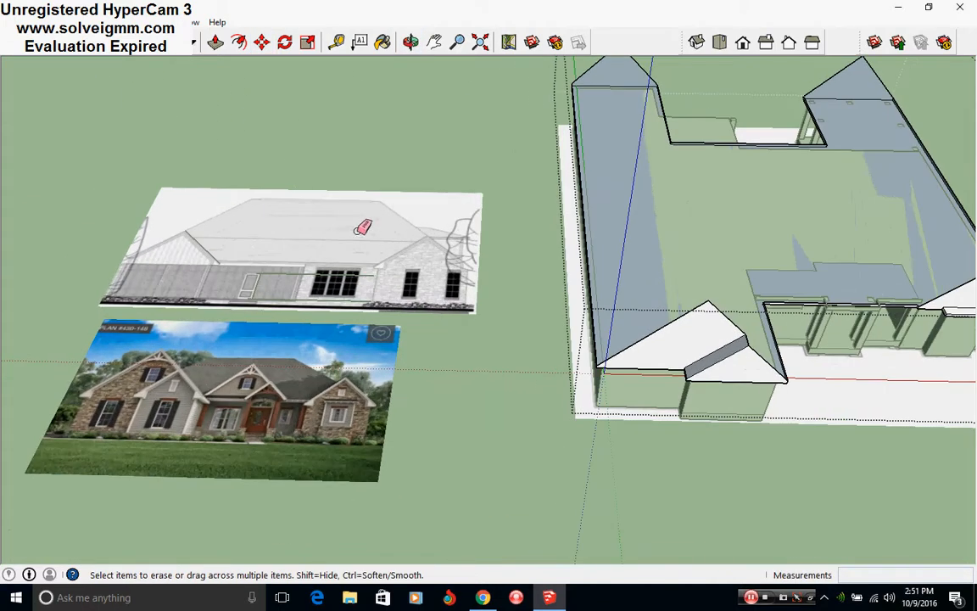
- Draw a line along the red axis from the front-left wing's inner eave corner across the slab to the left outer eave
{"action": "middle_click_drag", "start_coordinate": [892, 309], "coordinate": [455, 288], "text": "shift"}
{"action": "scroll", "coordinate": [580, 384], "scroll_direction": "up", "scroll_amount": 3}
{"action": "scroll", "coordinate": [392, 286], "scroll_direction": "up", "scroll_amount": 3}
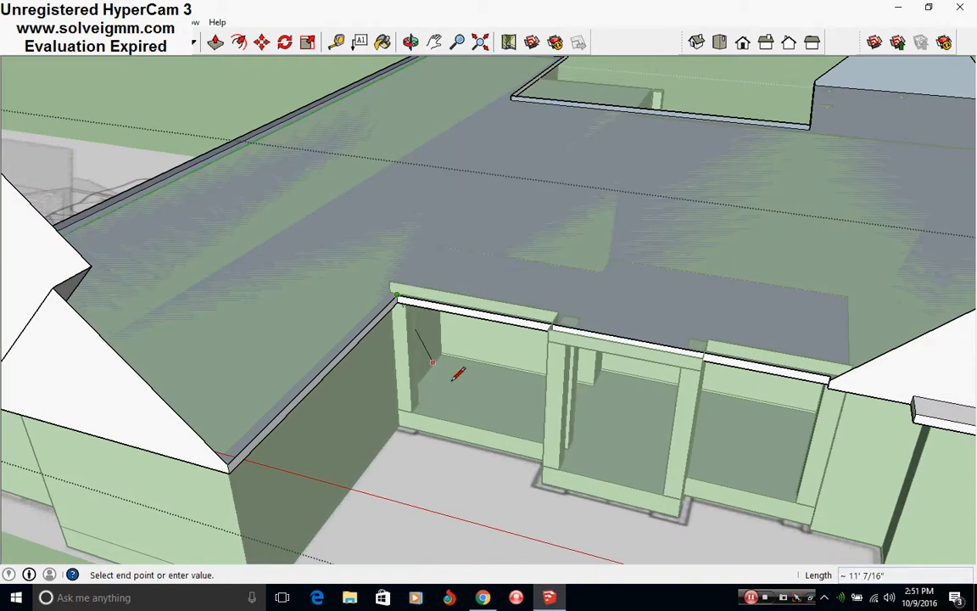
{"action": "scroll", "coordinate": [452, 380], "scroll_direction": "down", "scroll_amount": 2}
{"action": "middle_click_drag", "start_coordinate": [344, 341], "coordinate": [431, 449]}
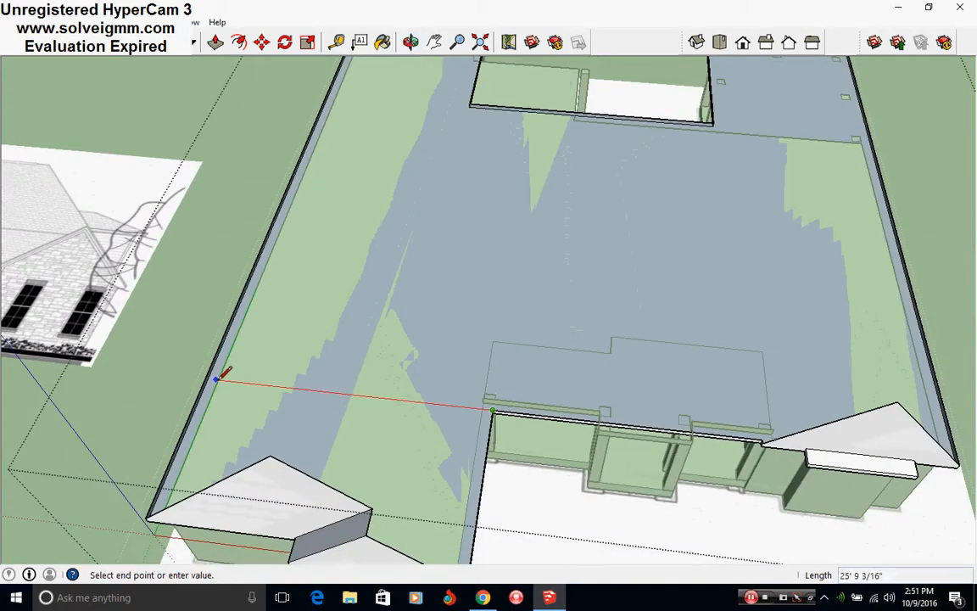
{"action": "scroll", "coordinate": [349, 437], "scroll_direction": "down", "scroll_amount": 4}
{"action": "scroll", "coordinate": [473, 472], "scroll_direction": "up", "scroll_amount": 2}
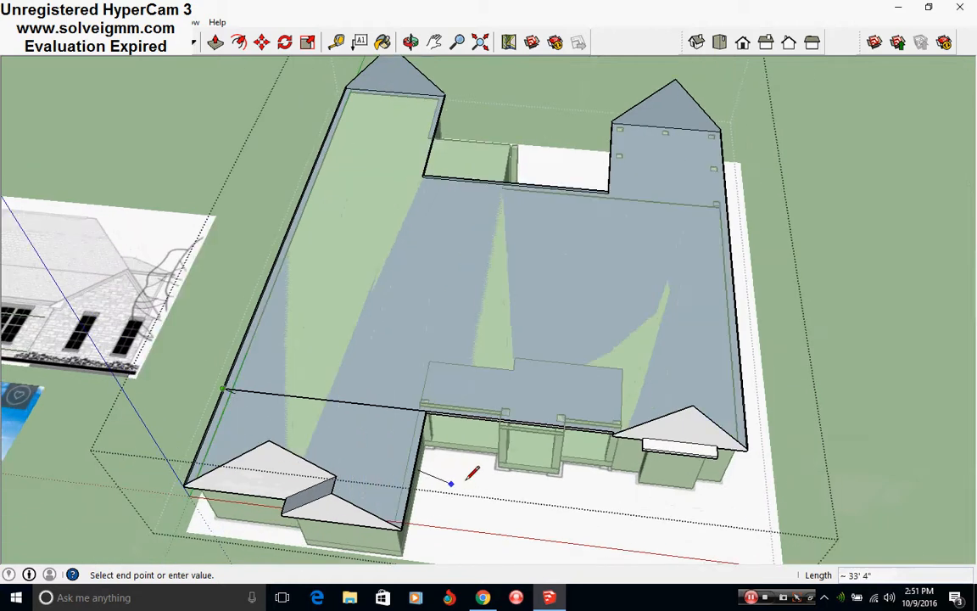
{"action": "key", "text": "Escape"}
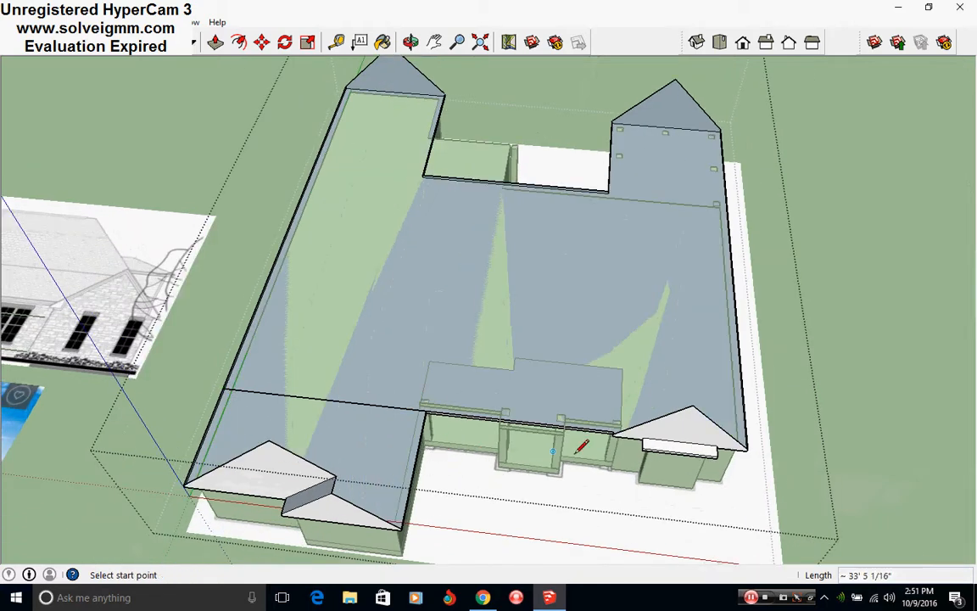
- Draw a line from the porch slab's inner corner across the slab to the house's right outer eave
{"action": "middle_click_drag", "start_coordinate": [673, 348], "coordinate": [20, 291]}
{"action": "middle_click_drag", "start_coordinate": [509, 390], "coordinate": [76, 433]}
{"action": "scroll", "coordinate": [265, 353], "scroll_direction": "up", "scroll_amount": 3}
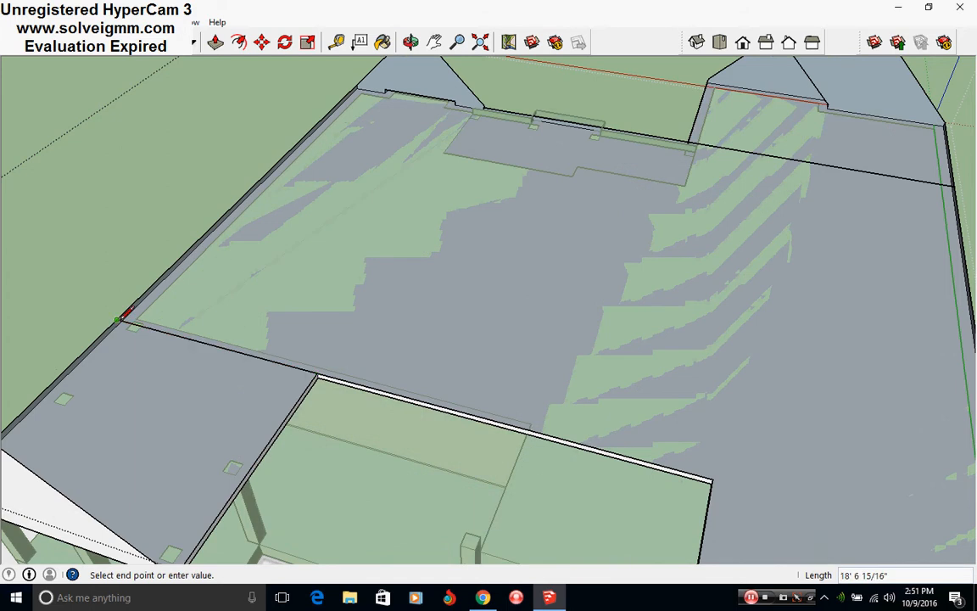
{"action": "scroll", "coordinate": [151, 327], "scroll_direction": "down", "scroll_amount": 3}
{"action": "scroll", "coordinate": [492, 414], "scroll_direction": "up", "scroll_amount": 3}
- Draw a line along the red axis from the rear-left wing's inner eave corner across the slab to the left outer eave
{"action": "left_click", "coordinate": [494, 413]}
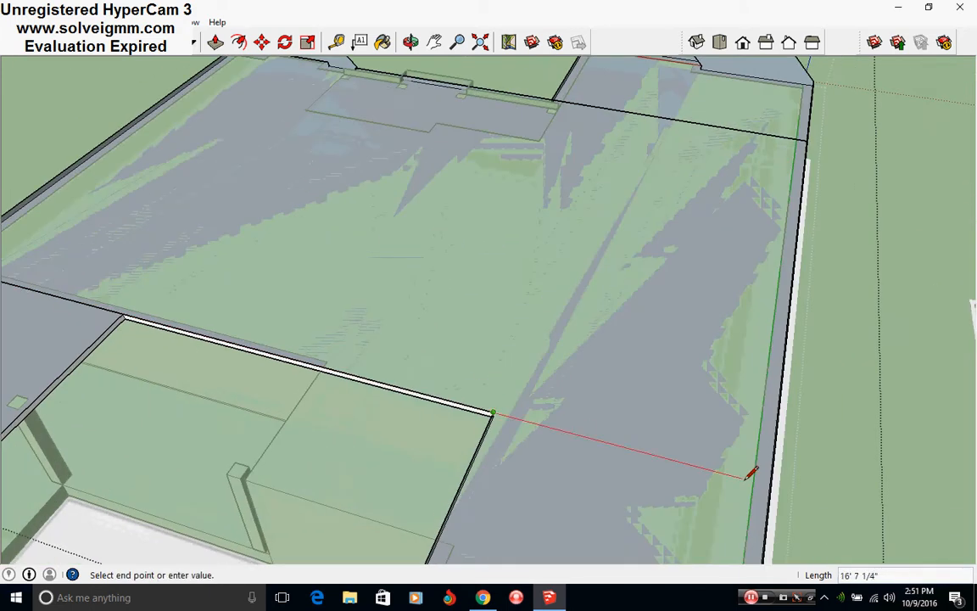
{"action": "middle_click_drag", "start_coordinate": [775, 481], "coordinate": [596, 370]}
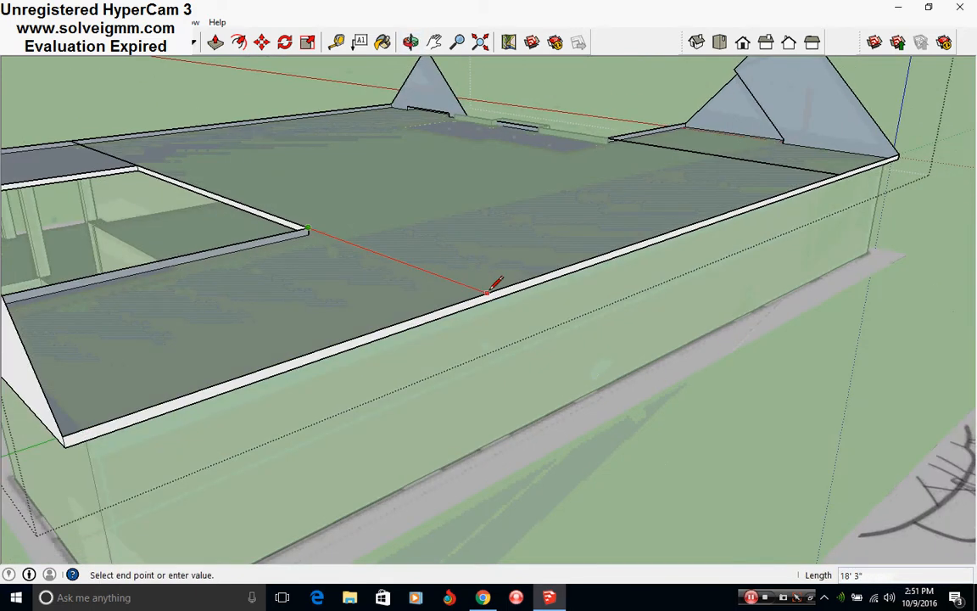
{"action": "key", "text": "Escape"}
{"action": "scroll", "coordinate": [486, 399], "scroll_direction": "down", "scroll_amount": 3}
{"action": "middle_click_drag", "start_coordinate": [369, 310], "coordinate": [436, 392]}
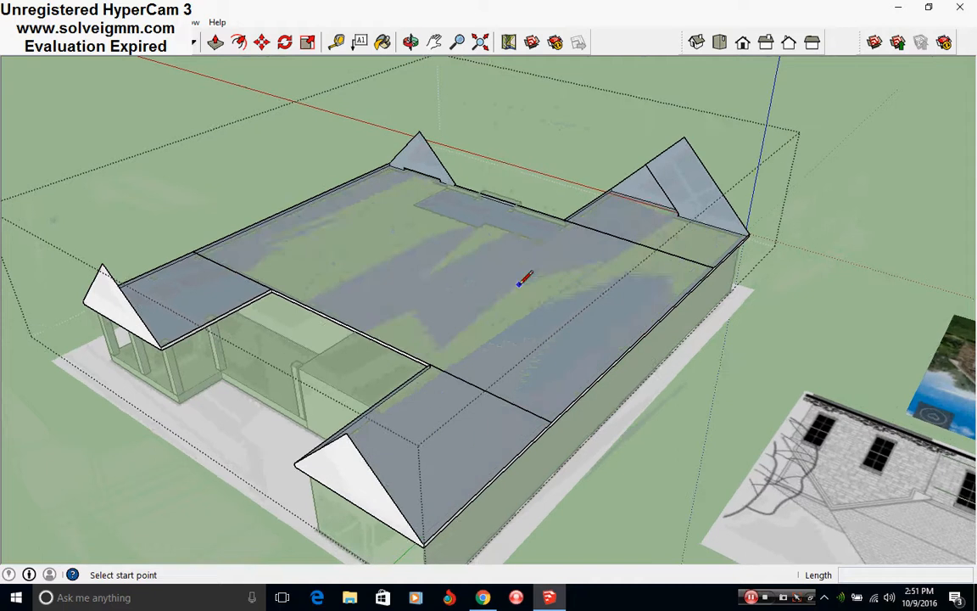
- Copy the narrow sloping face between the front-left wing's two gables onto the open ground in front of the house
{"action": "middle_click_drag", "start_coordinate": [519, 285], "coordinate": [539, 399]}
{"action": "middle_click_drag", "start_coordinate": [512, 328], "coordinate": [465, 454]}
{"action": "key", "text": "o"}
{"action": "left_click_drag", "start_coordinate": [465, 454], "coordinate": [512, 437]}
{"action": "middle_click_drag", "start_coordinate": [512, 437], "coordinate": [609, 423]}
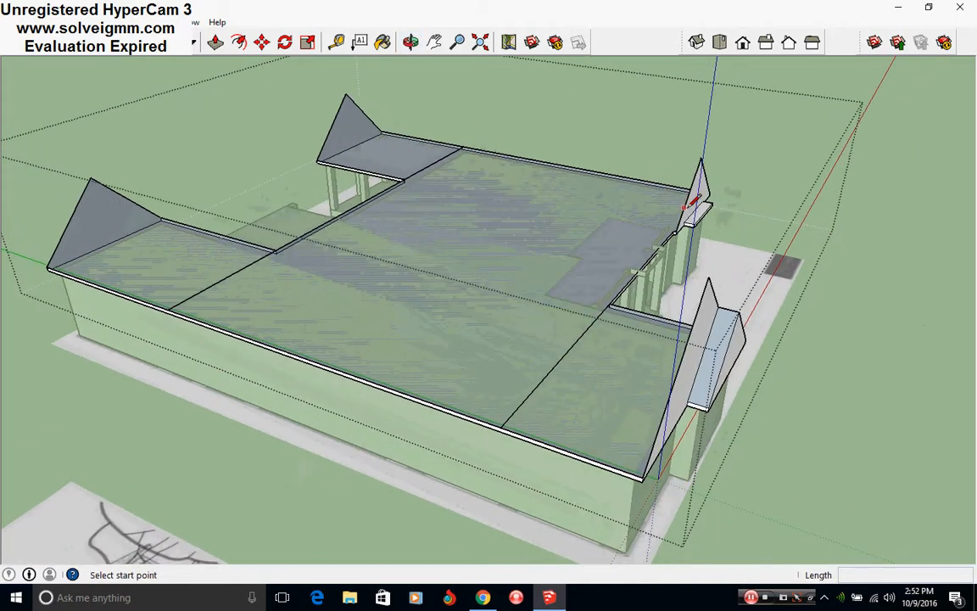
{"action": "middle_click_drag", "start_coordinate": [556, 354], "coordinate": [289, 307]}
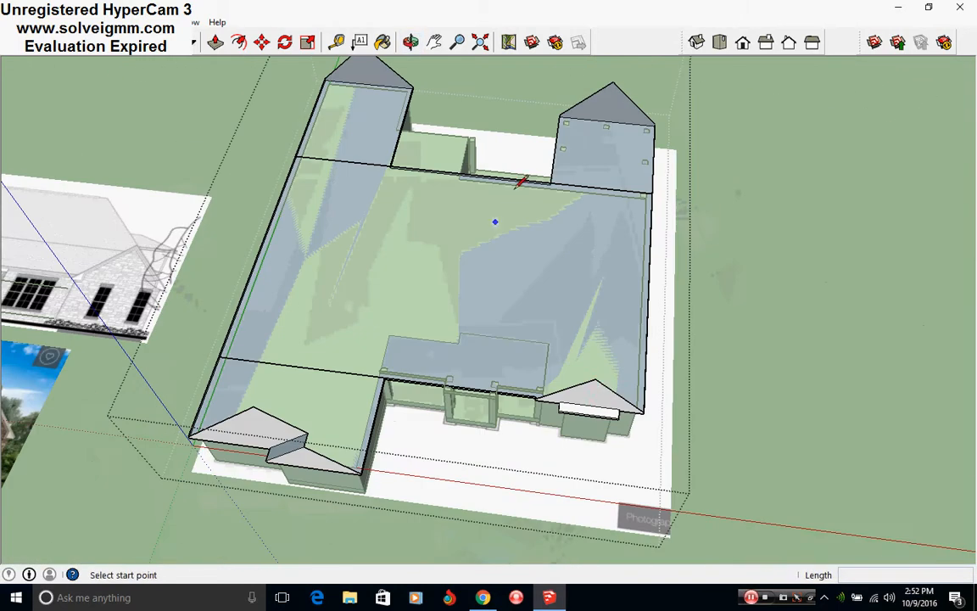
{"action": "middle_click_drag", "start_coordinate": [513, 392], "coordinate": [550, 389]}
{"action": "right_click", "coordinate": [547, 393]}
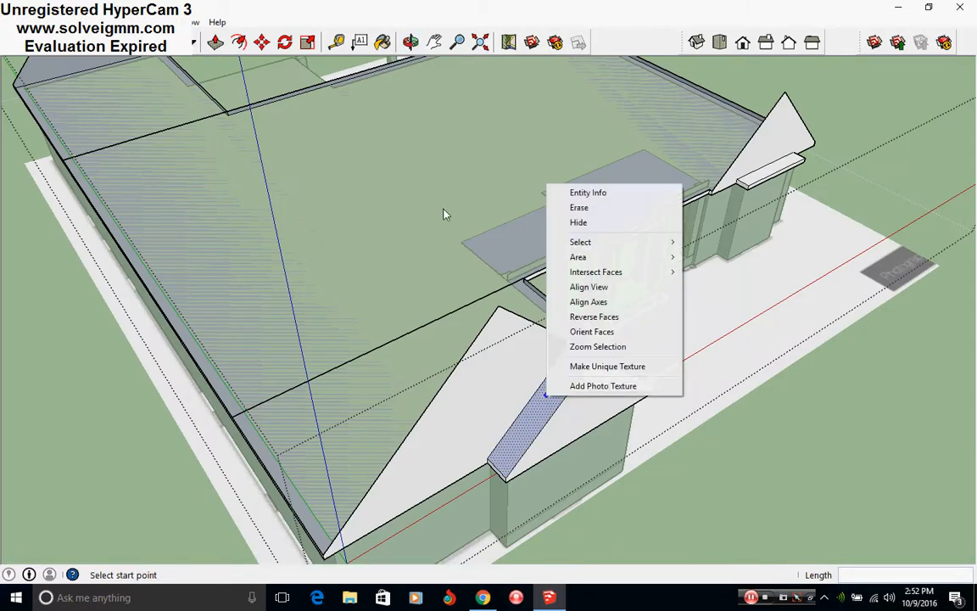
{"action": "left_click", "coordinate": [262, 42]}
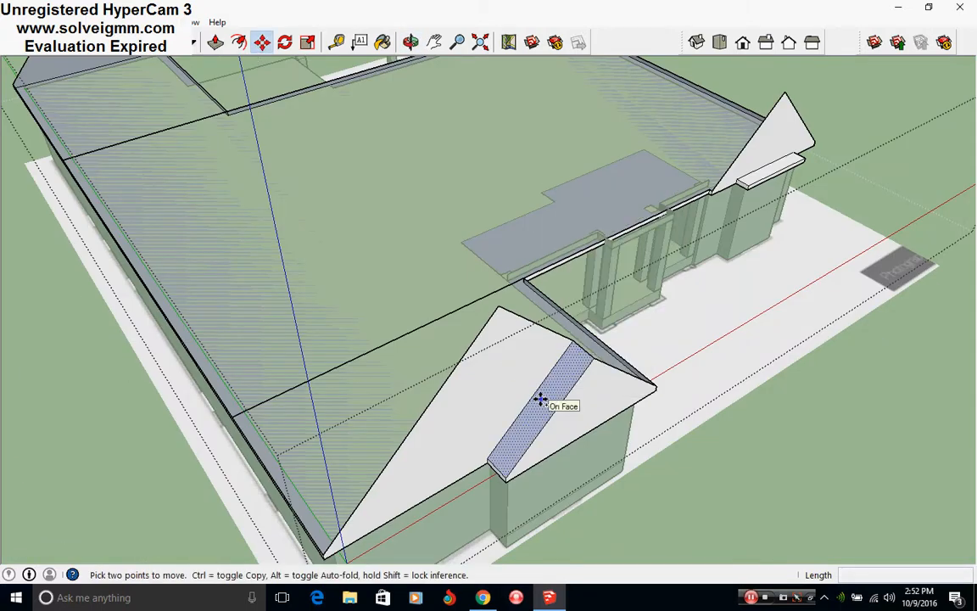
{"action": "key", "text": "ctrl"}
{"action": "left_click", "coordinate": [540, 398]}
{"action": "scroll", "coordinate": [541, 400], "scroll_direction": "down", "scroll_amount": 3}
{"action": "left_click", "coordinate": [645, 497]}
{"action": "middle_click_drag", "start_coordinate": [643, 480], "coordinate": [657, 426], "text": "shift"}
- Try to rotate the copied strip face about its lower corner, and delete the copy
{"action": "left_click", "coordinate": [285, 46]}
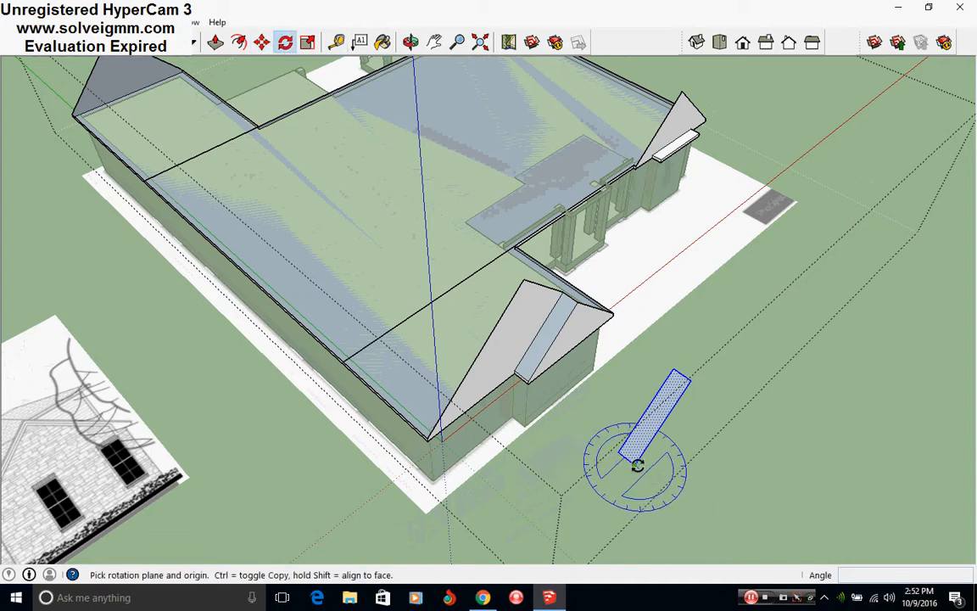
{"action": "left_click", "coordinate": [636, 464]}
{"action": "left_click", "coordinate": [699, 506]}
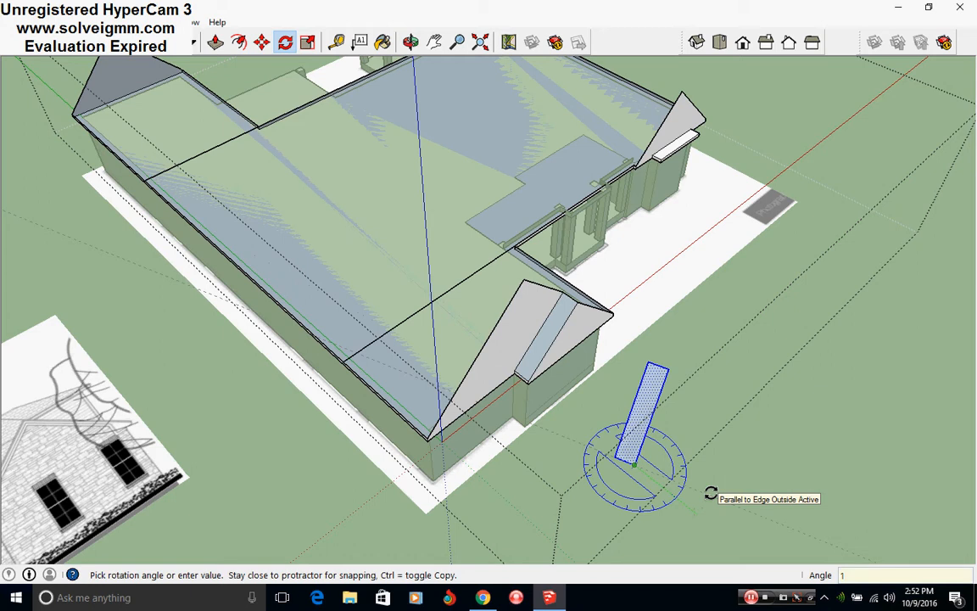
{"action": "key", "text": "Escape"}
{"action": "left_click", "coordinate": [105, 42]}
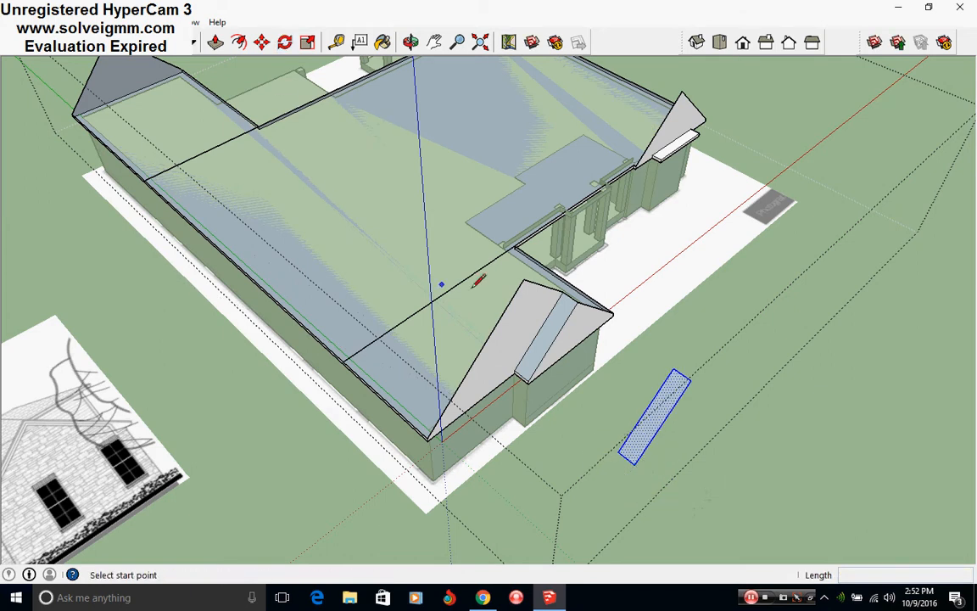
{"action": "key", "text": "Delete"}
- Draw a small slope guide where the front dividing line meets the left eave: along the eave, inward, up, and diagonally back to the corner
{"action": "scroll", "coordinate": [318, 356], "scroll_direction": "up", "scroll_amount": 7}
{"action": "middle_click_drag", "start_coordinate": [318, 356], "coordinate": [489, 222]}
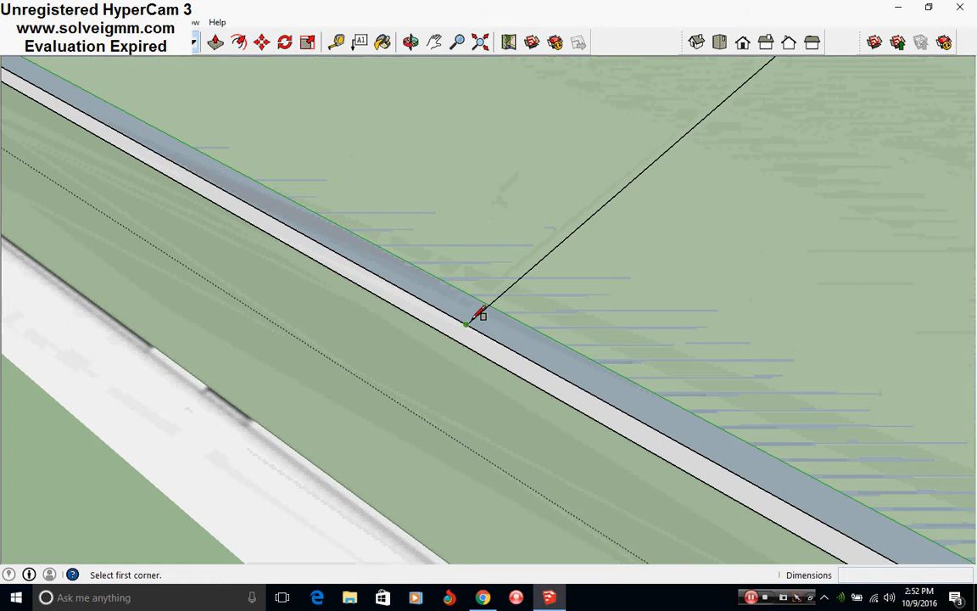
{"action": "key", "text": "Escape"}
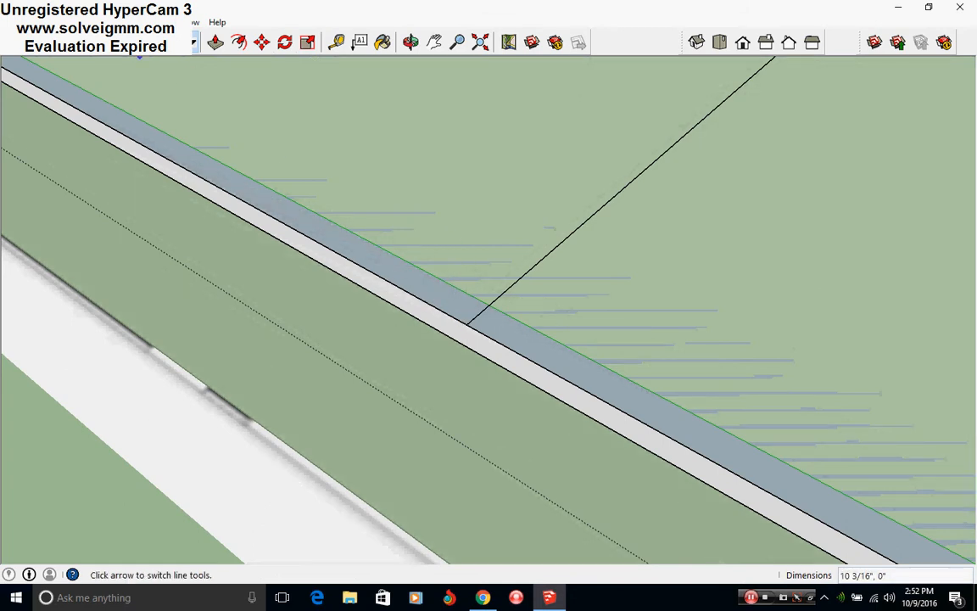
{"action": "left_click", "coordinate": [193, 42]}
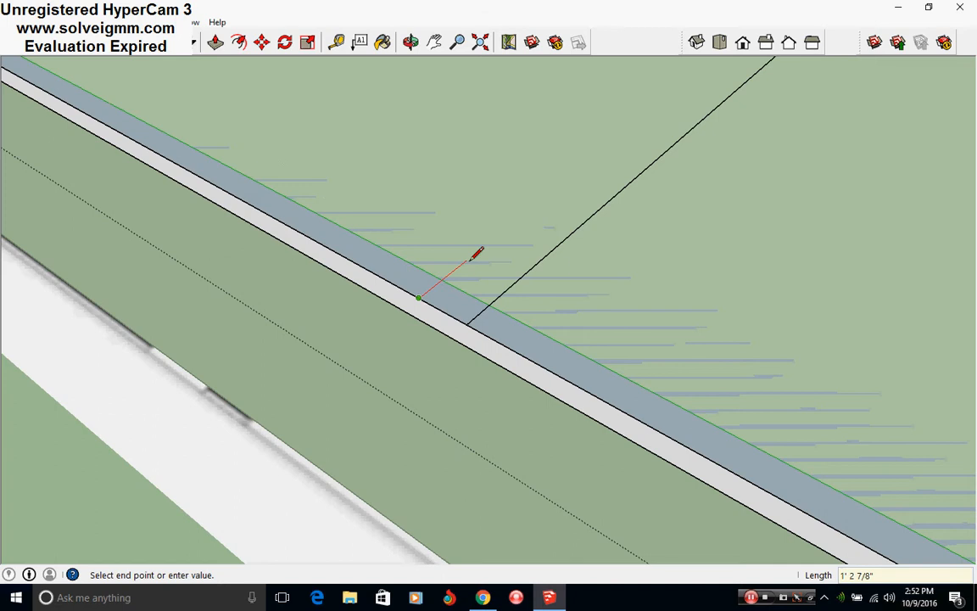
{"action": "middle_click_drag", "start_coordinate": [509, 390], "coordinate": [455, 371]}
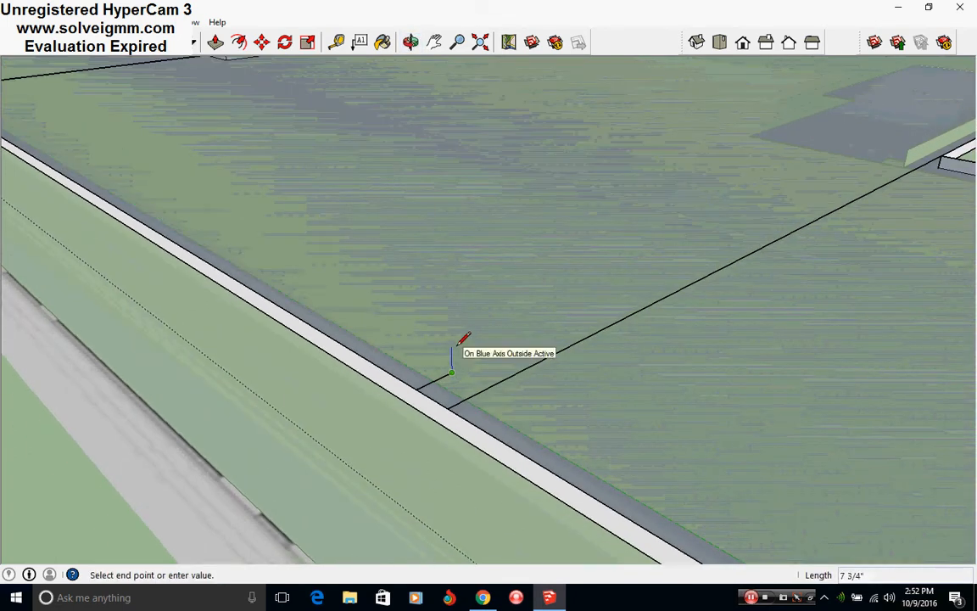
{"action": "left_click", "coordinate": [451, 332]}
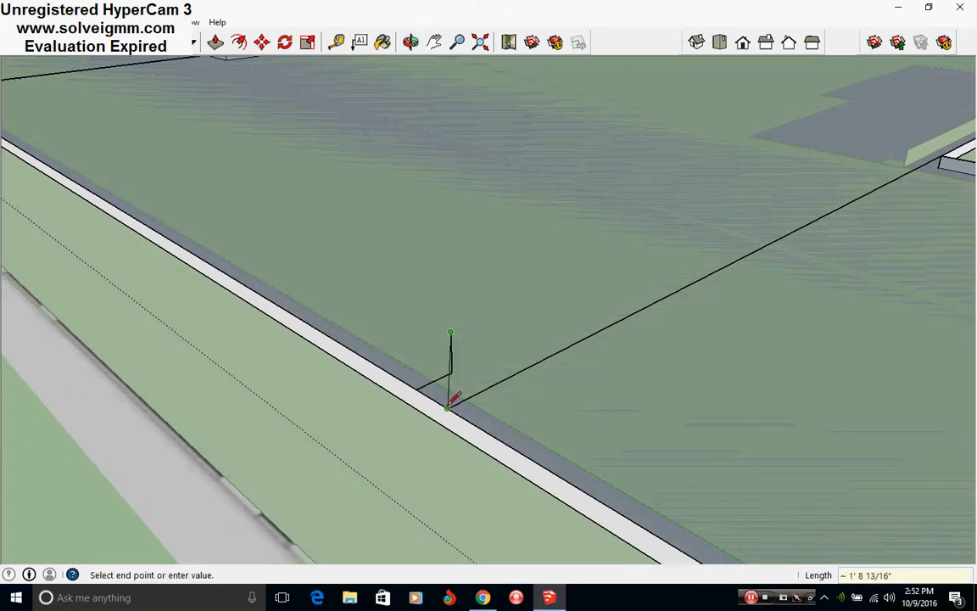
{"action": "left_click", "coordinate": [451, 331]}
- Extend the guide's diagonal upward in the same direction as a long hip line rising well above the roof slab
{"action": "scroll", "coordinate": [626, 457], "scroll_direction": "down", "scroll_amount": 5}
{"action": "middle_click_drag", "start_coordinate": [626, 457], "coordinate": [383, 472]}
{"action": "scroll", "coordinate": [501, 397], "scroll_direction": "down", "scroll_amount": 3}
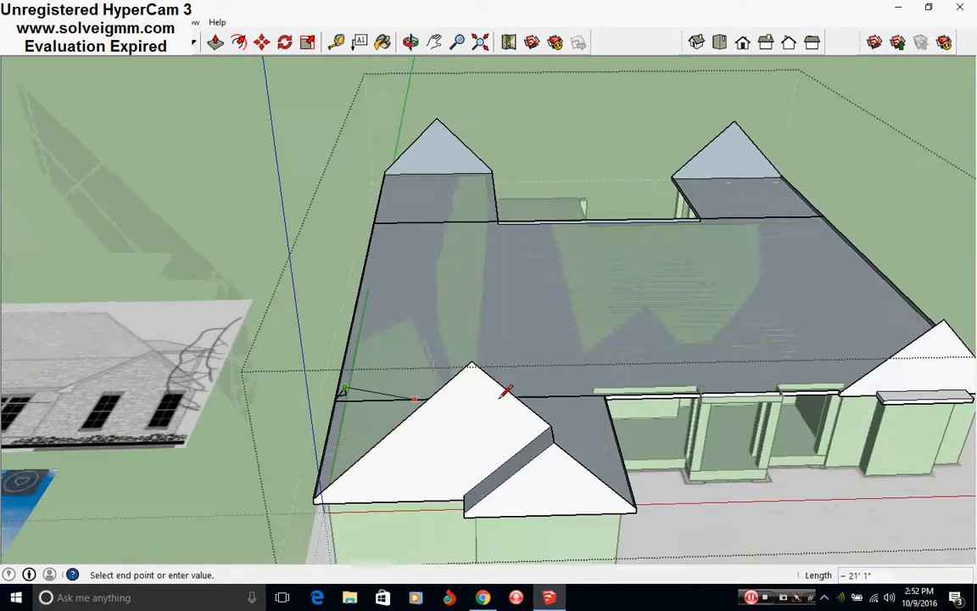
{"action": "middle_click_drag", "start_coordinate": [501, 397], "coordinate": [369, 370]}
{"action": "middle_click_drag", "start_coordinate": [488, 374], "coordinate": [576, 176]}
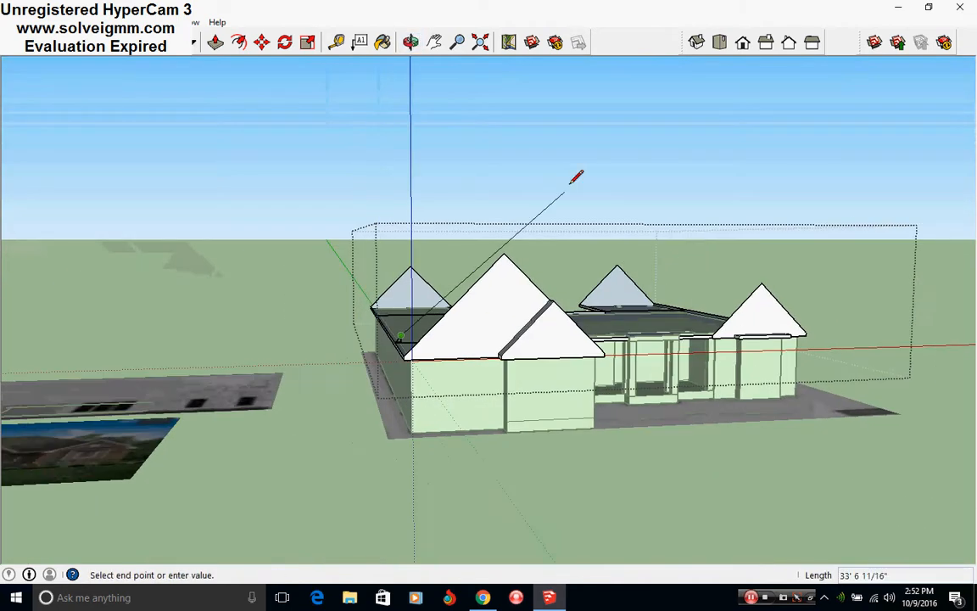
{"action": "left_click", "coordinate": [566, 134]}
{"action": "key", "text": "Escape"}
- Erase the small slope guide's edges at the foot of the front hip line
{"action": "scroll", "coordinate": [400, 343], "scroll_direction": "up", "scroll_amount": 6}
{"action": "middle_click_drag", "start_coordinate": [417, 332], "coordinate": [289, 462]}
{"action": "middle_click_drag", "start_coordinate": [395, 301], "coordinate": [469, 307]}
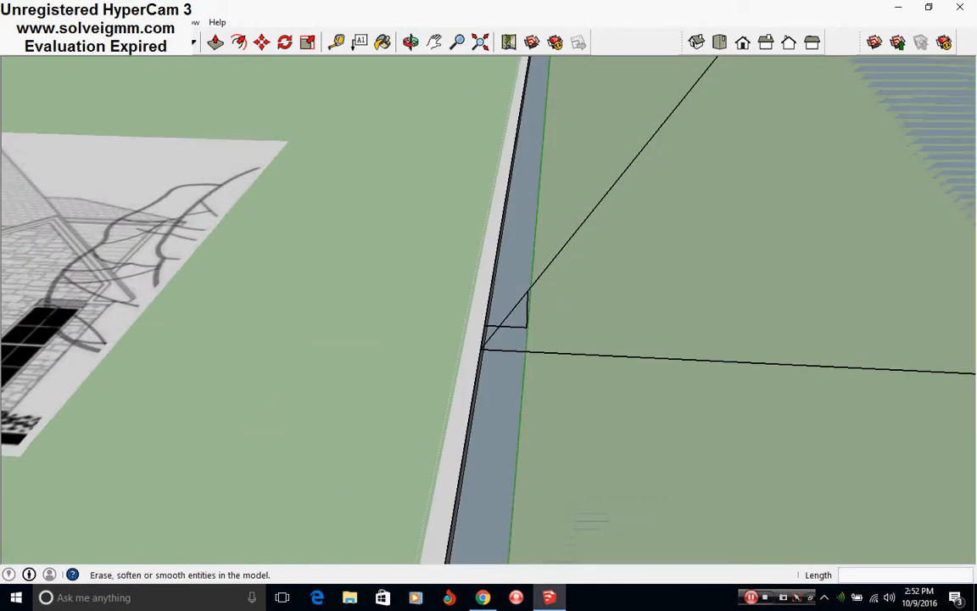
{"action": "key", "text": "e"}
{"action": "middle_click_drag", "start_coordinate": [562, 317], "coordinate": [584, 346]}
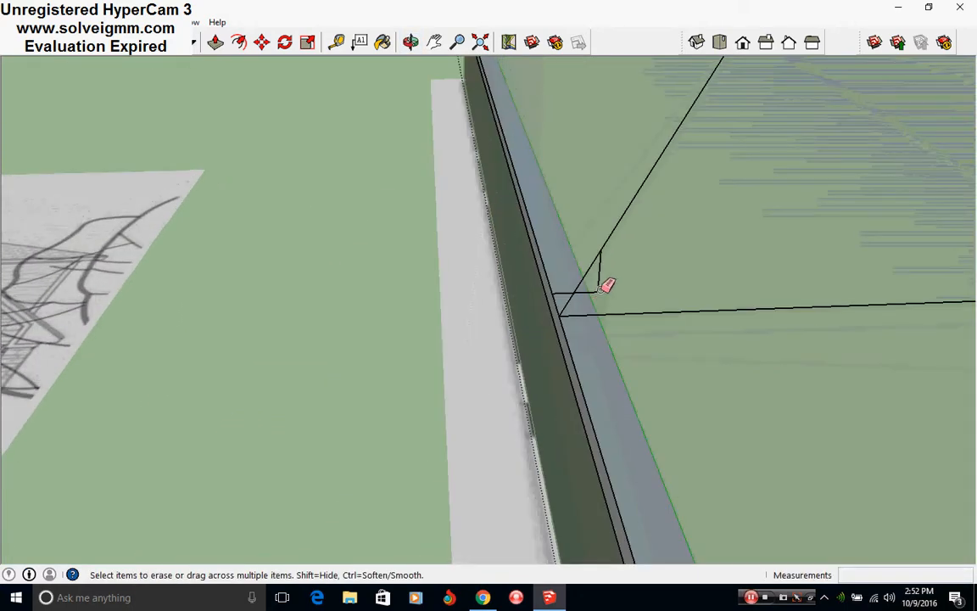
{"action": "scroll", "coordinate": [591, 299], "scroll_direction": "down", "scroll_amount": 10}
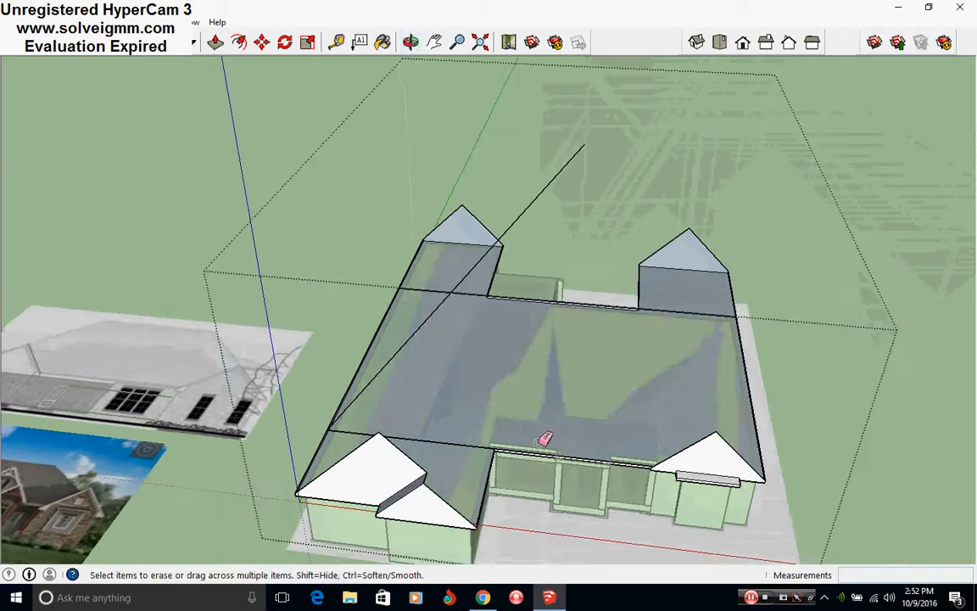
- Draw a matching slope guide at the rear dividing line's left eave end: 1' inward on the red axis, toward the front, and up
{"action": "mouse_move", "coordinate": [544, 438]}
{"action": "middle_mouse_down"}
{"action": "mouse_move", "coordinate": [515, 405]}
{"action": "mouse_move", "coordinate": [924, 443]}
{"action": "mouse_move", "coordinate": [524, 414]}
{"action": "mouse_move", "coordinate": [343, 345]}
{"action": "middle_mouse_up"}
{"action": "key", "text": "l"}
{"action": "scroll", "coordinate": [484, 447], "scroll_direction": "up", "scroll_amount": 5}
{"action": "mouse_move", "coordinate": [485, 447]}
{"action": "middle_mouse_down"}
{"action": "mouse_move", "coordinate": [694, 451]}
{"action": "mouse_move", "coordinate": [608, 396]}
{"action": "middle_mouse_up"}
{"action": "left_click", "coordinate": [576, 419]}
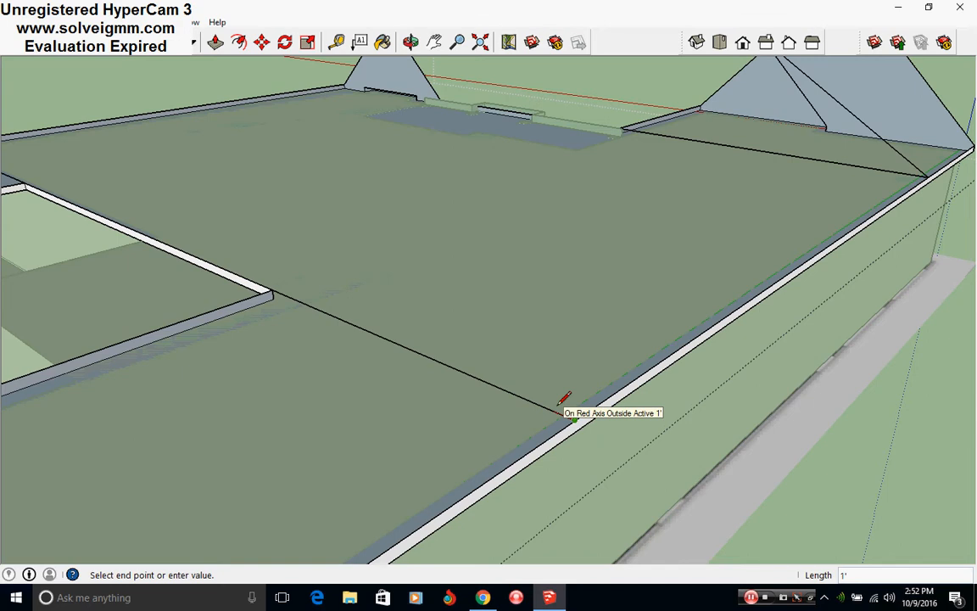
{"action": "key", "text": "Escape"}
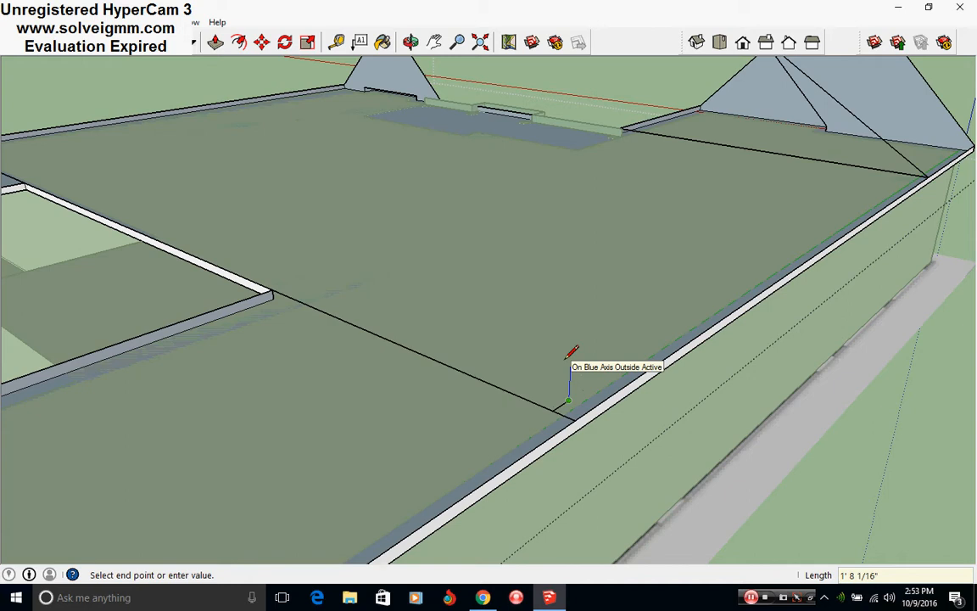
{"action": "left_click", "coordinate": [569, 377]}
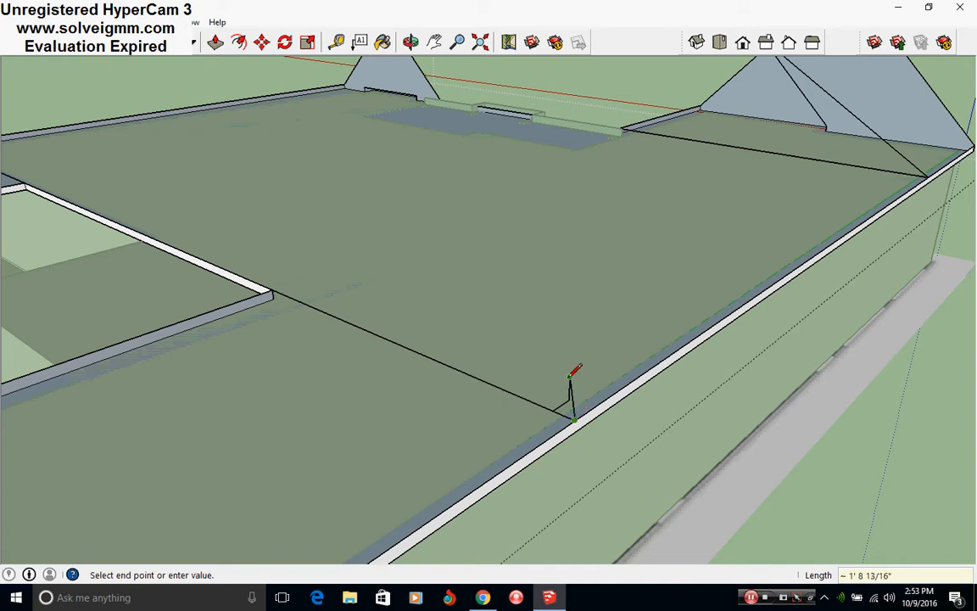
- Extend the rear guide's diagonal as a second hip line crossing the first, closing a triangular roof face over the left eave
{"action": "middle_click_drag", "start_coordinate": [570, 375], "coordinate": [458, 397]}
{"action": "scroll", "coordinate": [407, 415], "scroll_direction": "down", "scroll_amount": 10}
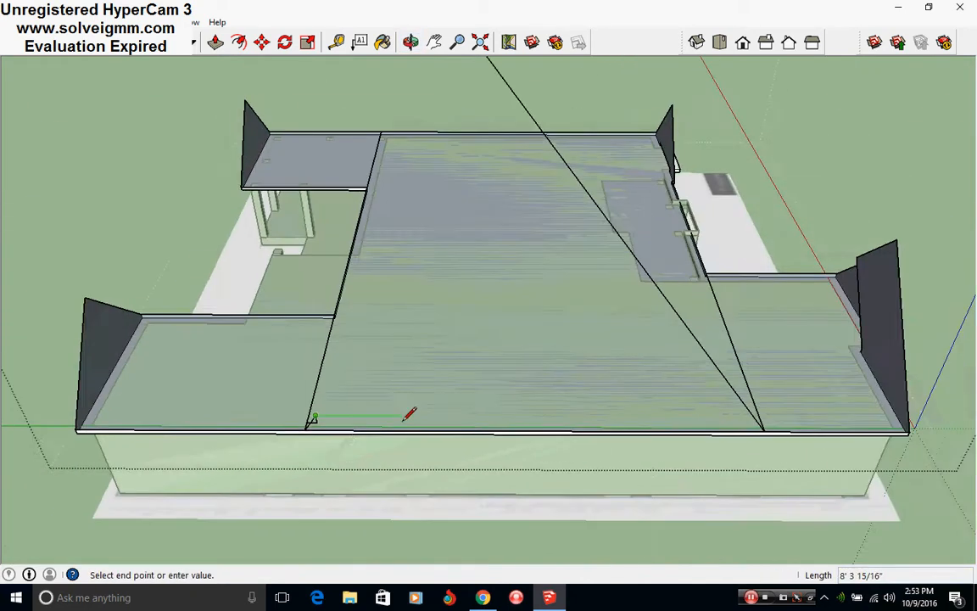
{"action": "left_click", "coordinate": [460, 313]}
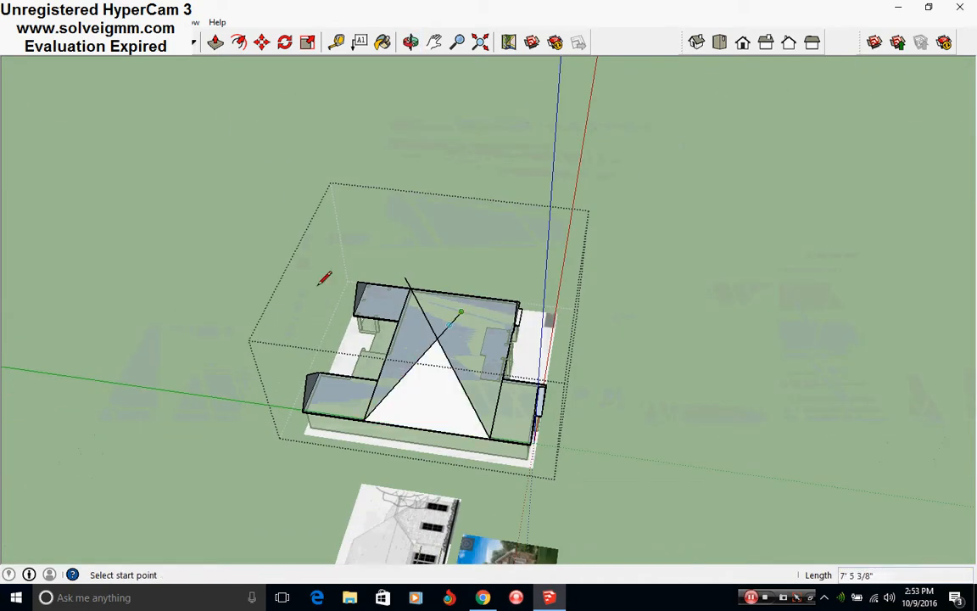
- Erase the hip line ends that overshoot the triangle's peak and the remaining slope guide edges at the rear corner
{"action": "key", "text": "e"}
{"action": "scroll", "coordinate": [454, 328], "scroll_direction": "up", "scroll_amount": 3}
{"action": "left_click", "coordinate": [454, 328]}
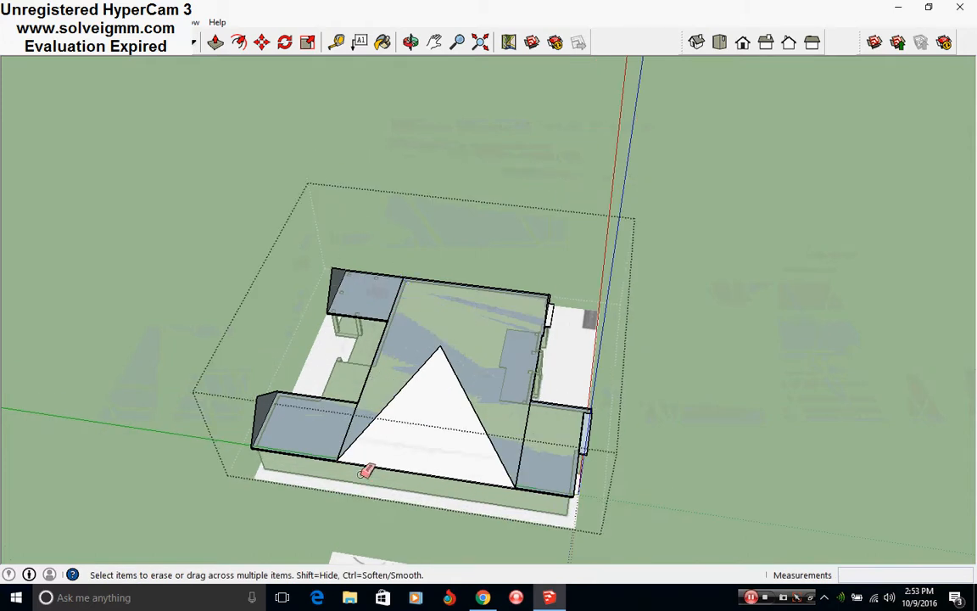
{"action": "scroll", "coordinate": [586, 343], "scroll_direction": "up", "scroll_amount": 5}
{"action": "scroll", "coordinate": [534, 384], "scroll_direction": "up", "scroll_amount": 9}
{"action": "mouse_move", "coordinate": [536, 382]}
{"action": "middle_mouse_down"}
{"action": "mouse_move", "coordinate": [741, 426]}
{"action": "mouse_move", "coordinate": [676, 384]}
{"action": "mouse_move", "coordinate": [548, 371]}
{"action": "middle_mouse_up"}
{"action": "scroll", "coordinate": [580, 371], "scroll_direction": "down", "scroll_amount": 10}
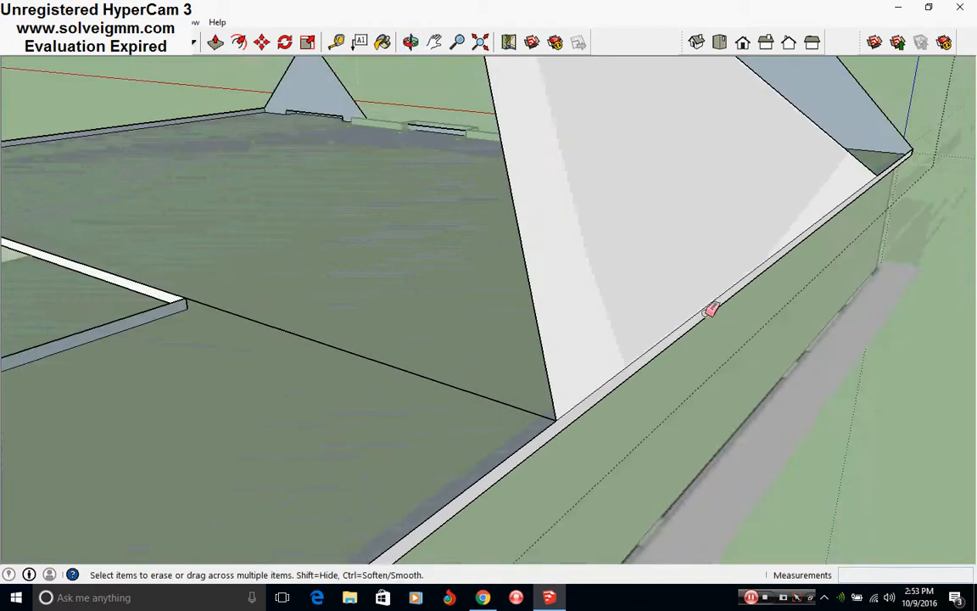
- Copy the left triangular roof face along the red axis to the open ground on the house's right side
{"action": "right_click", "coordinate": [388, 315]}
{"action": "left_click", "coordinate": [261, 42]}
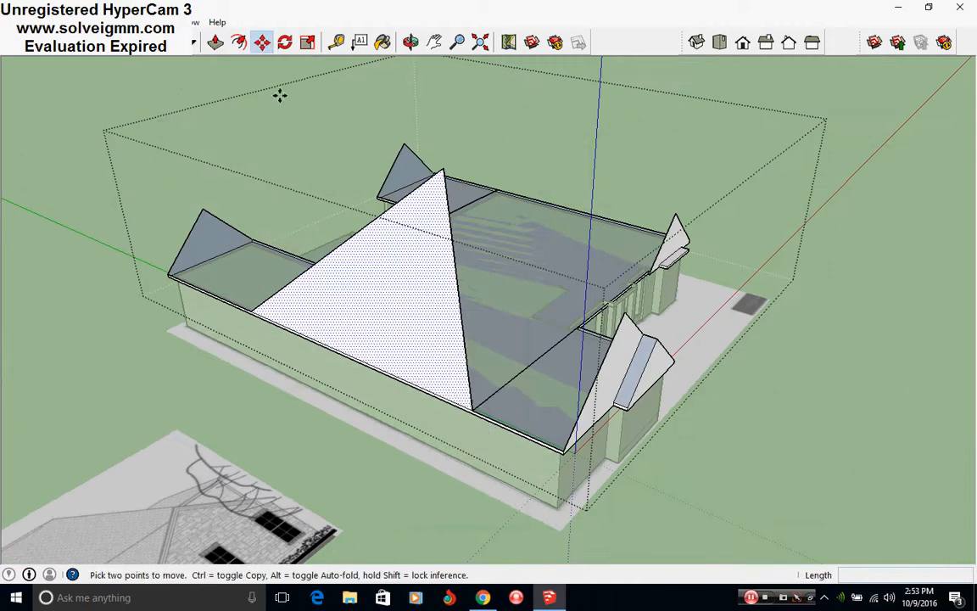
{"action": "middle_click_drag", "start_coordinate": [419, 318], "coordinate": [312, 364]}
{"action": "left_click", "coordinate": [312, 364]}
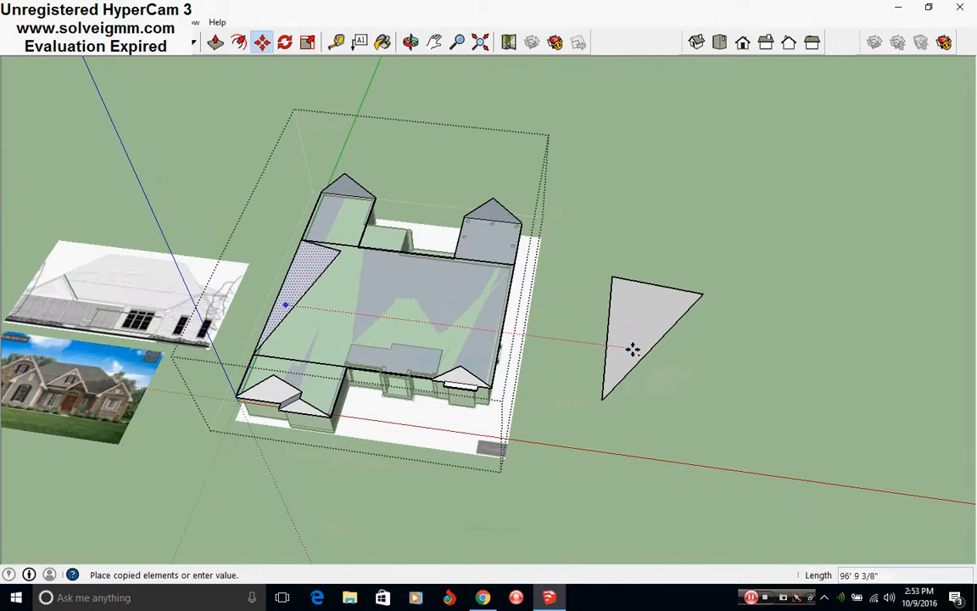
{"action": "left_click", "coordinate": [655, 323]}
- Flip the copied triangular face along the red direction
{"action": "right_click", "coordinate": [656, 321]}
{"action": "mouse_move", "coordinate": [715, 486]}
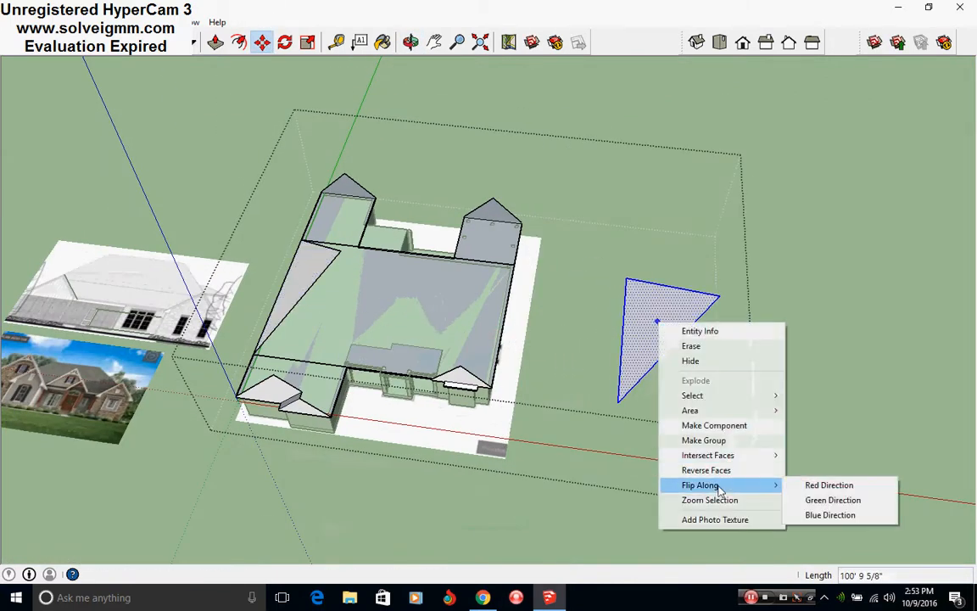
{"action": "left_click", "coordinate": [812, 486]}
- Move the flipped triangle by its rear base corner onto the right eave, where the porch slab's dividing line ends
{"action": "middle_click_drag", "start_coordinate": [761, 427], "coordinate": [506, 273]}
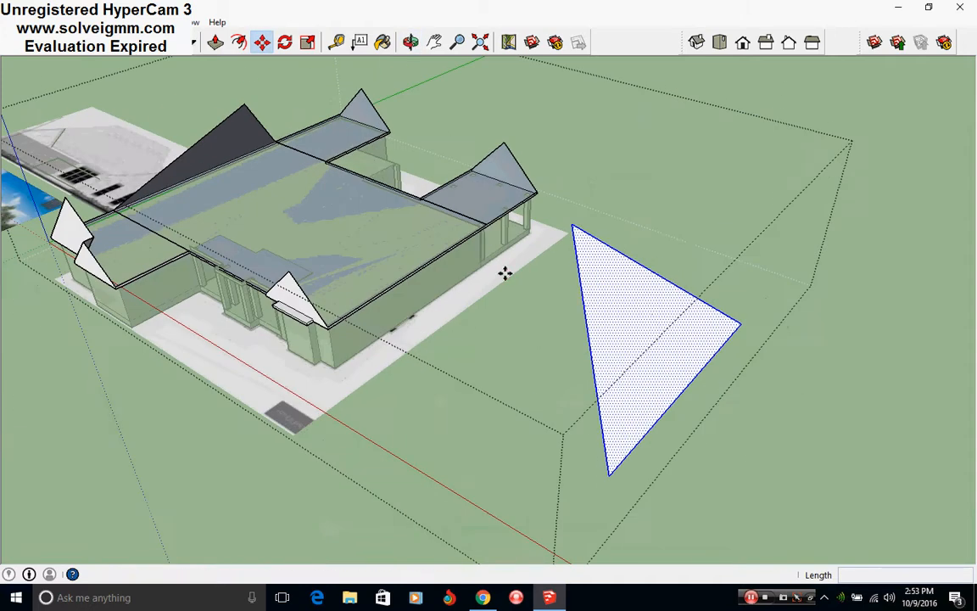
{"action": "left_click", "coordinate": [740, 323]}
{"action": "scroll", "coordinate": [467, 212], "scroll_direction": "up", "scroll_amount": 6}
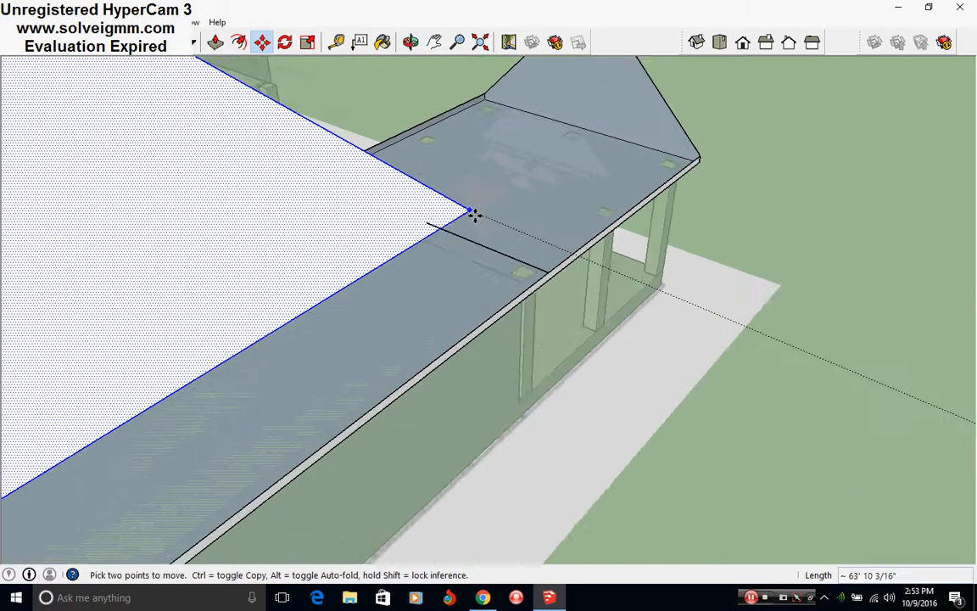
{"action": "scroll", "coordinate": [271, 323], "scroll_direction": "down", "scroll_amount": 5}
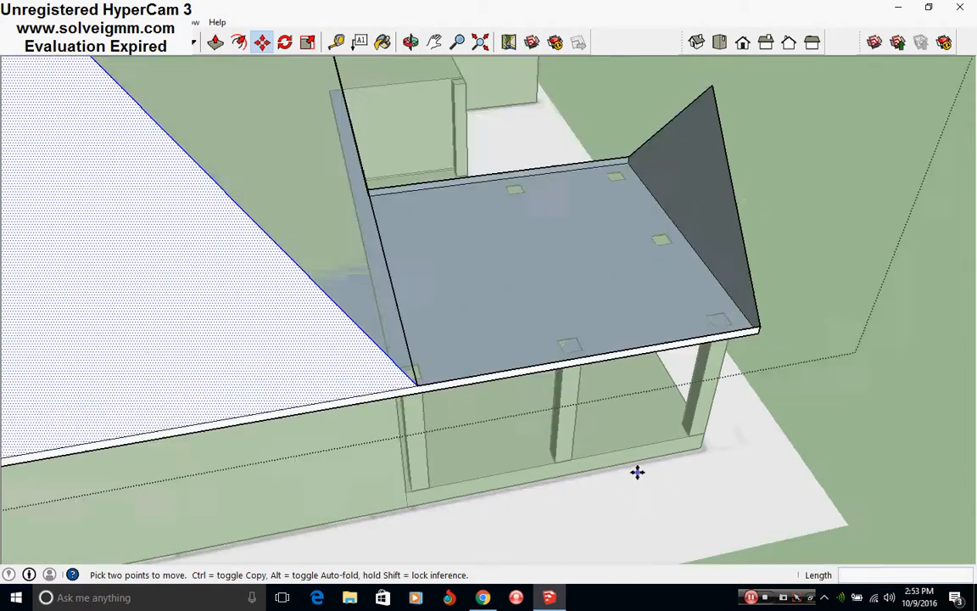
{"action": "mouse_move", "coordinate": [637, 471]}
{"action": "middle_mouse_down"}
{"action": "mouse_move", "coordinate": [366, 384]}
{"action": "mouse_move", "coordinate": [533, 378]}
{"action": "mouse_move", "coordinate": [270, 403]}
{"action": "mouse_move", "coordinate": [533, 382]}
{"action": "mouse_move", "coordinate": [645, 356]}
{"action": "middle_mouse_up"}
- Erase the slab's dividing lines at the rear porch and the rear-left wing
{"action": "left_click", "coordinate": [533, 378]}
{"action": "key", "text": "e"}
{"action": "scroll", "coordinate": [540, 319], "scroll_direction": "down", "scroll_amount": 4}
{"action": "scroll", "coordinate": [450, 233], "scroll_direction": "up", "scroll_amount": 5}
{"action": "middle_click_drag", "start_coordinate": [429, 238], "coordinate": [290, 293]}
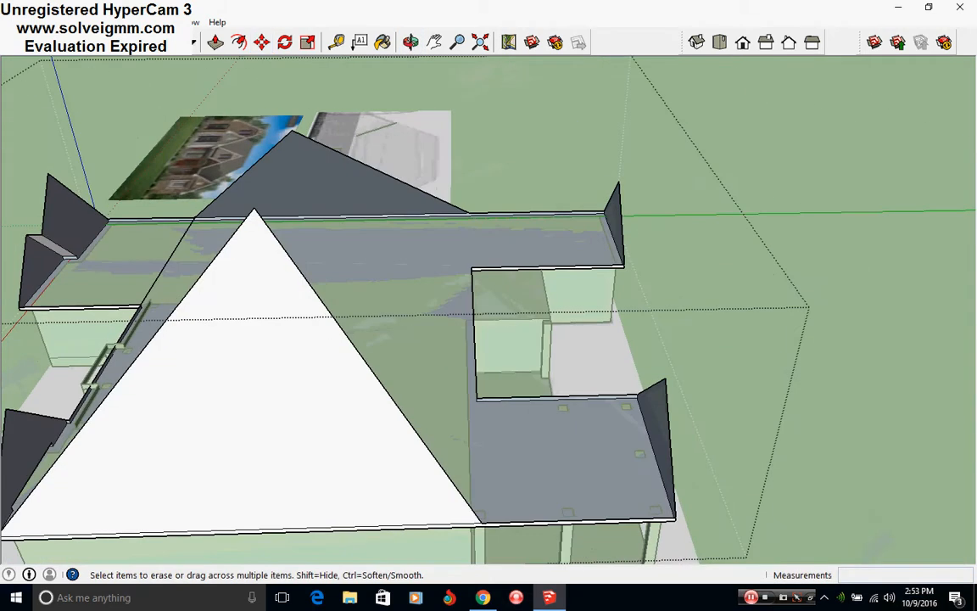
- Draw a ridge line from the rear porch gable's peak along the green axis past the right triangle's hip edge
{"action": "key", "text": "l"}
{"action": "middle_click_drag", "start_coordinate": [504, 398], "coordinate": [331, 366]}
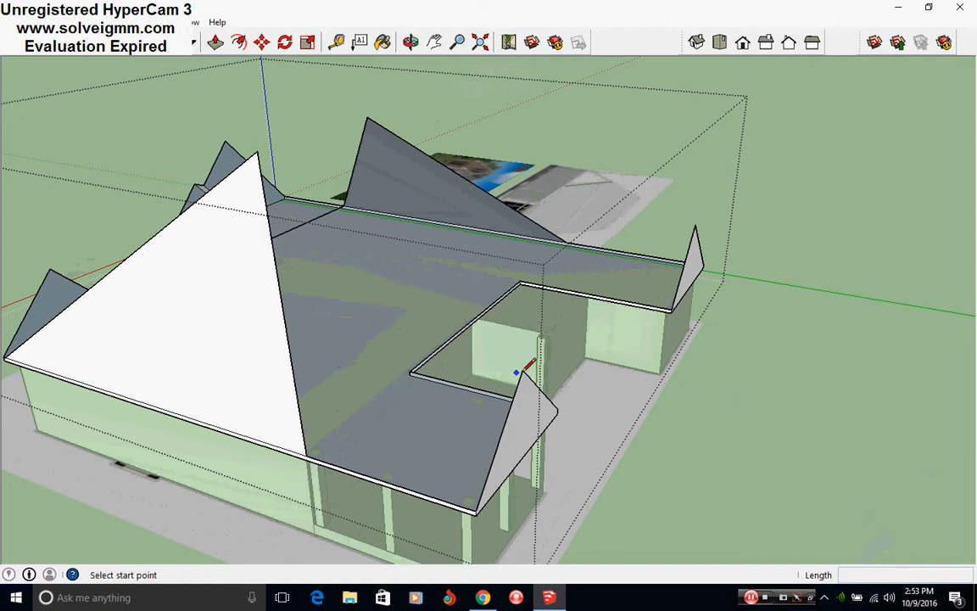
{"action": "left_click", "coordinate": [522, 372]}
{"action": "left_click", "coordinate": [261, 298]}
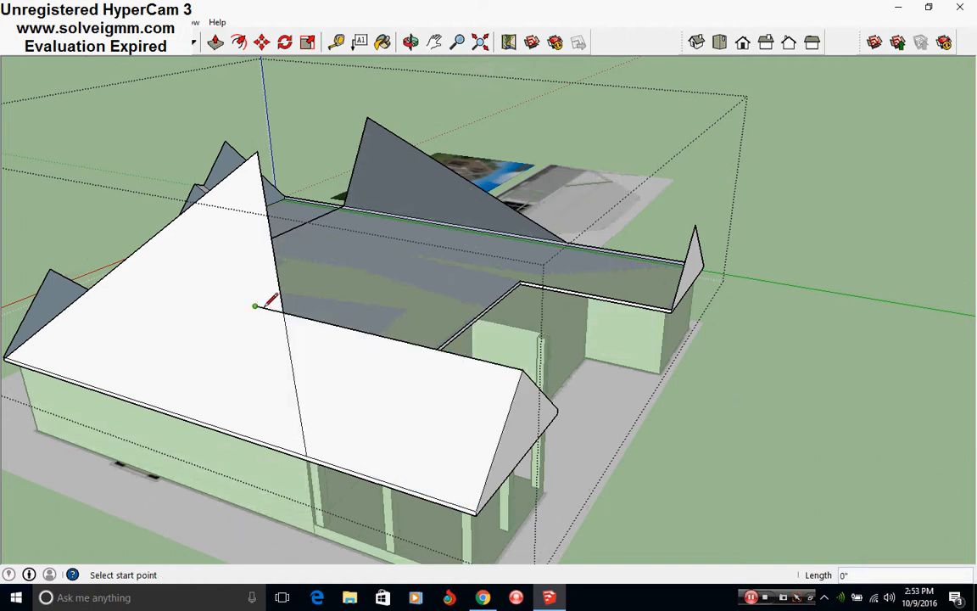
- Erase the ridge's stub inside the right triangle and the hip edge below the ridge, merging the porch slope with the triangle
{"action": "right_click", "coordinate": [265, 309]}
{"action": "left_click", "coordinate": [296, 332]}
{"action": "right_click", "coordinate": [293, 363]}
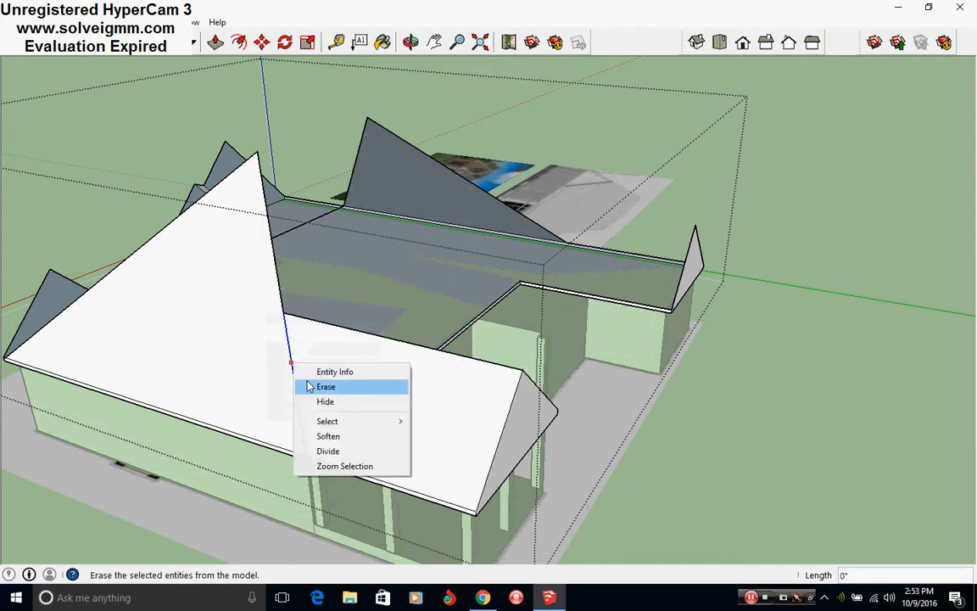
{"action": "left_click", "coordinate": [304, 386]}
{"action": "mouse_move", "coordinate": [462, 408]}
{"action": "middle_mouse_down"}
{"action": "mouse_move", "coordinate": [511, 376]}
{"action": "mouse_move", "coordinate": [323, 363]}
{"action": "middle_mouse_up"}
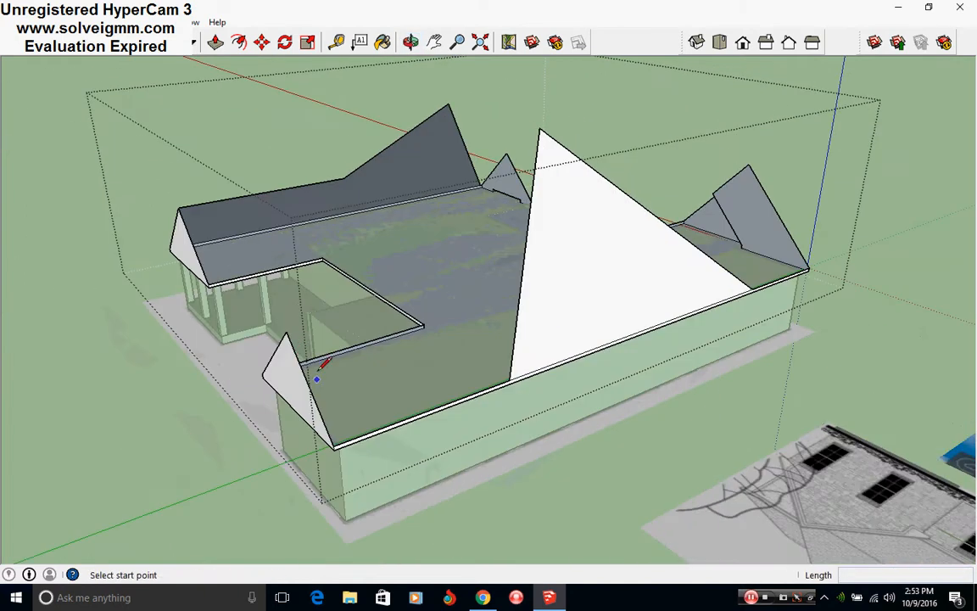
{"action": "left_click", "coordinate": [287, 332]}
{"action": "left_click", "coordinate": [563, 244]}
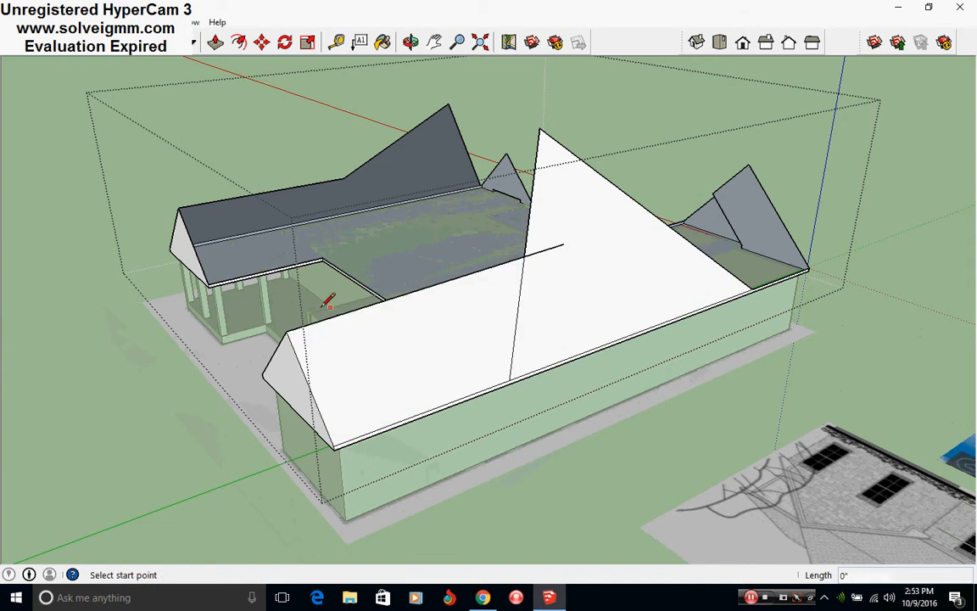
{"action": "key", "text": "ctrl+z"}
- Draw a ridge line from the rear-left wing's gable peak along the green axis to just past the left triangle's hip edge
{"action": "left_click", "coordinate": [287, 332]}
{"action": "left_click", "coordinate": [523, 262]}
{"action": "left_click", "coordinate": [559, 254]}
- Erase the ridge's stub inside the left triangle and the hip edge below it, merging the rear-left wing's slope with the triangle
{"action": "right_click", "coordinate": [552, 264]}
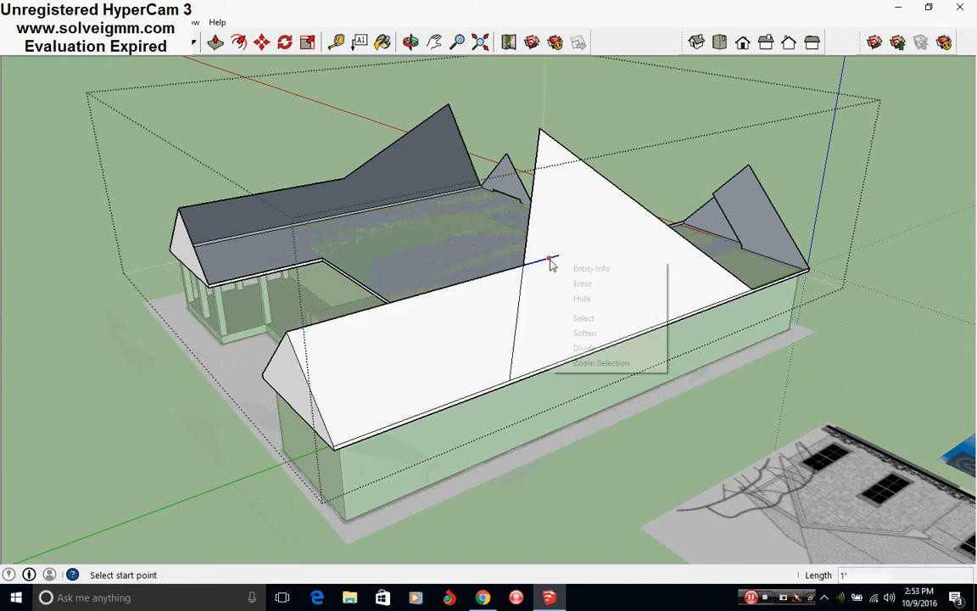
{"action": "left_click", "coordinate": [580, 283]}
{"action": "right_click", "coordinate": [520, 294]}
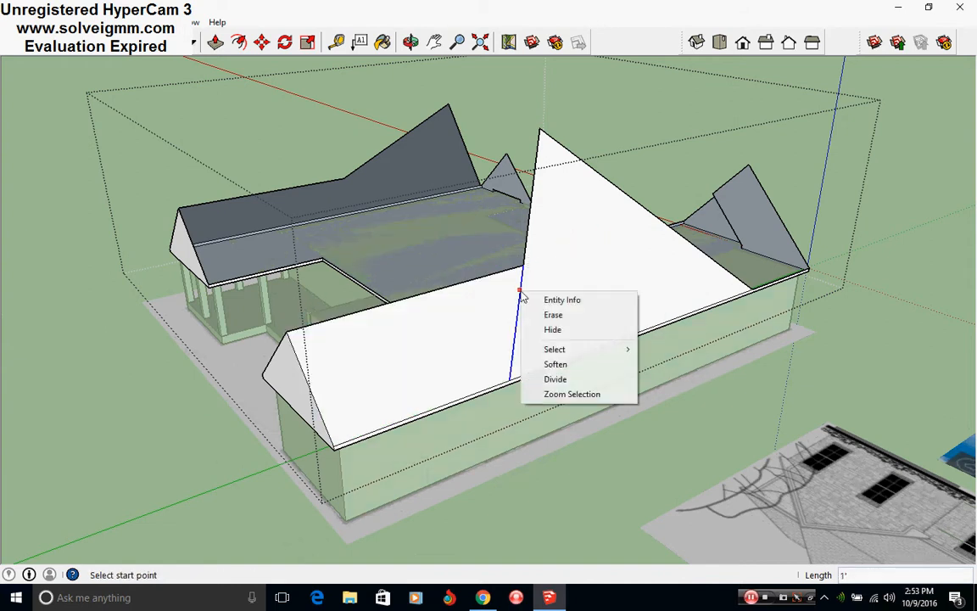
{"action": "left_click", "coordinate": [553, 315]}
- Draw valley lines from the slab's inner corners to the inner ends of the rear-left wing and rear porch ridges, closing both inner slopes
{"action": "mouse_move", "coordinate": [310, 278]}
{"action": "middle_mouse_down"}
{"action": "mouse_move", "coordinate": [301, 296]}
{"action": "mouse_move", "coordinate": [251, 255]}
{"action": "mouse_move", "coordinate": [657, 348]}
{"action": "mouse_move", "coordinate": [775, 388]}
{"action": "middle_mouse_up"}
{"action": "scroll", "coordinate": [603, 392], "scroll_direction": "up", "scroll_amount": 2}
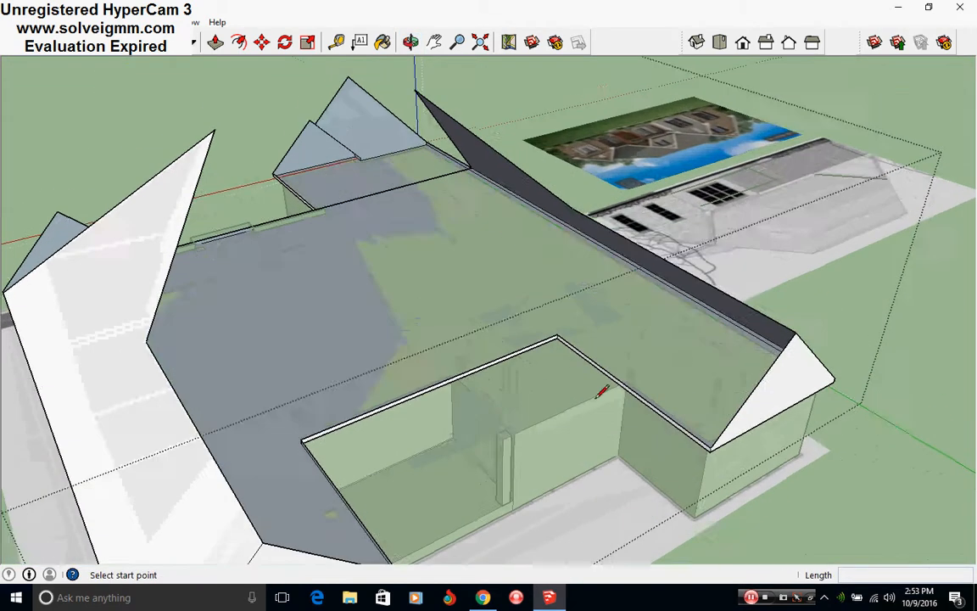
{"action": "mouse_move", "coordinate": [602, 392]}
{"action": "middle_mouse_down"}
{"action": "mouse_move", "coordinate": [557, 355]}
{"action": "mouse_move", "coordinate": [540, 395]}
{"action": "mouse_move", "coordinate": [373, 391]}
{"action": "middle_mouse_up"}
{"action": "scroll", "coordinate": [540, 395], "scroll_direction": "up", "scroll_amount": 2}
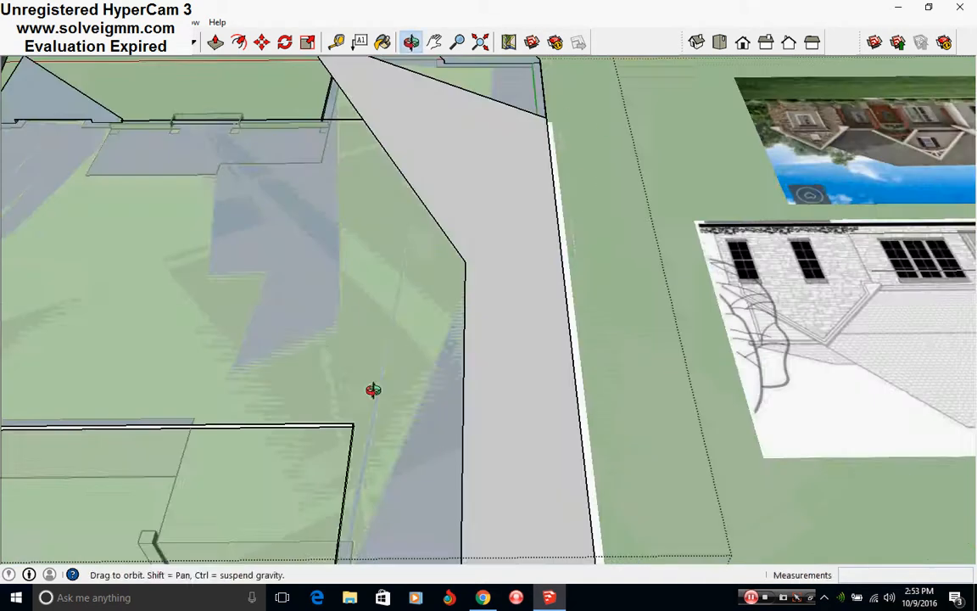
{"action": "scroll", "coordinate": [406, 251], "scroll_direction": "up", "scroll_amount": 1}
{"action": "left_click", "coordinate": [406, 251]}
{"action": "key", "text": "Escape"}
{"action": "scroll", "coordinate": [454, 345], "scroll_direction": "up", "scroll_amount": 1}
{"action": "scroll", "coordinate": [359, 447], "scroll_direction": "down", "scroll_amount": 3}
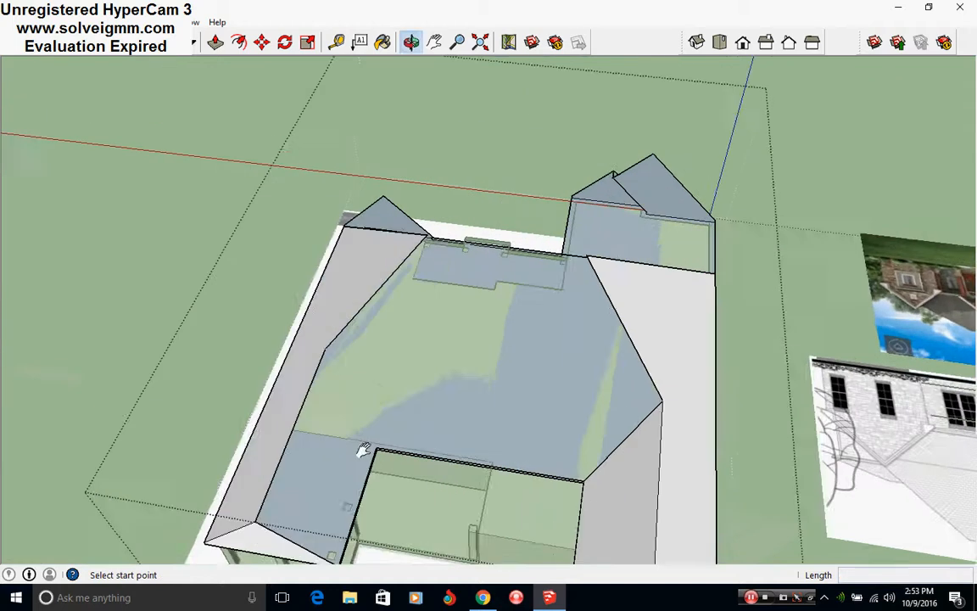
{"action": "scroll", "coordinate": [328, 331], "scroll_direction": "up", "scroll_amount": 2}
{"action": "key", "text": "Escape"}
{"action": "scroll", "coordinate": [404, 445], "scroll_direction": "down", "scroll_amount": 2}
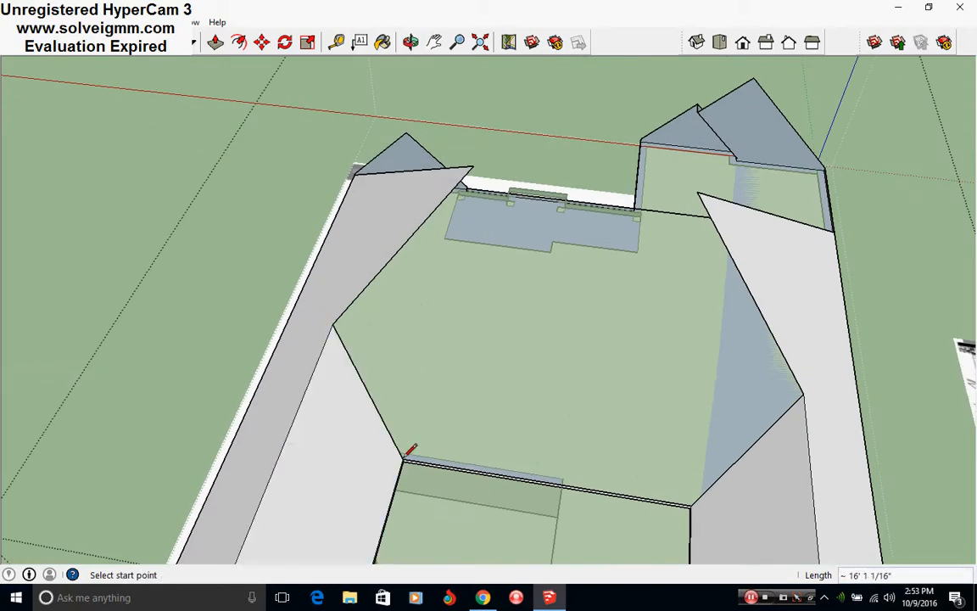
- Draw the main ridge between the peaks of the two side triangles, closing the rear main roof slope
{"action": "mouse_move", "coordinate": [404, 452]}
{"action": "middle_mouse_down"}
{"action": "mouse_move", "coordinate": [421, 360]}
{"action": "mouse_move", "coordinate": [429, 397]}
{"action": "mouse_move", "coordinate": [445, 221]}
{"action": "middle_mouse_up"}
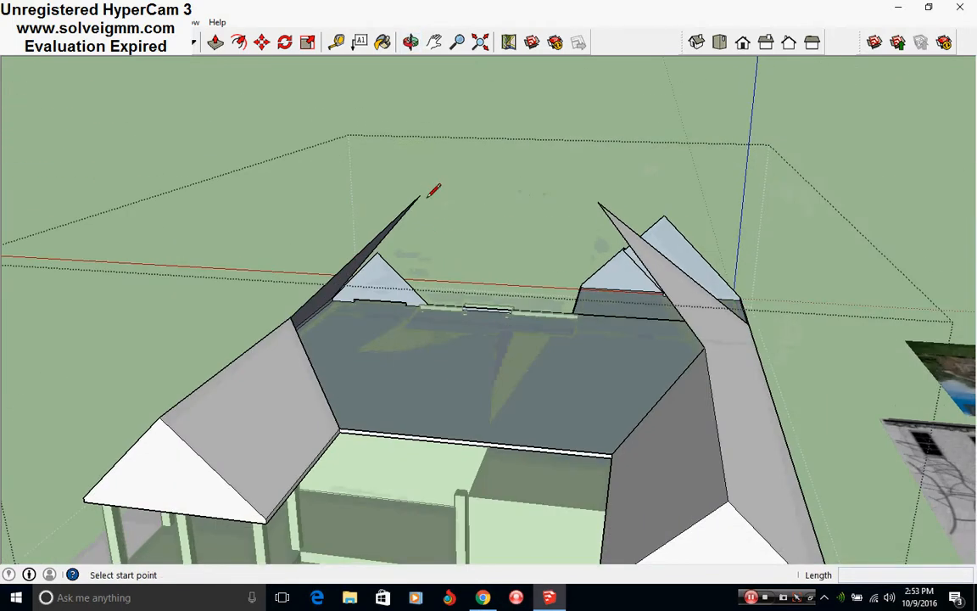
{"action": "left_click", "coordinate": [599, 201]}
{"action": "mouse_move", "coordinate": [600, 201]}
{"action": "middle_mouse_down"}
{"action": "mouse_move", "coordinate": [626, 333]}
{"action": "mouse_move", "coordinate": [199, 349]}
{"action": "mouse_move", "coordinate": [312, 406]}
{"action": "mouse_move", "coordinate": [553, 421]}
{"action": "mouse_move", "coordinate": [451, 408]}
{"action": "middle_mouse_up"}
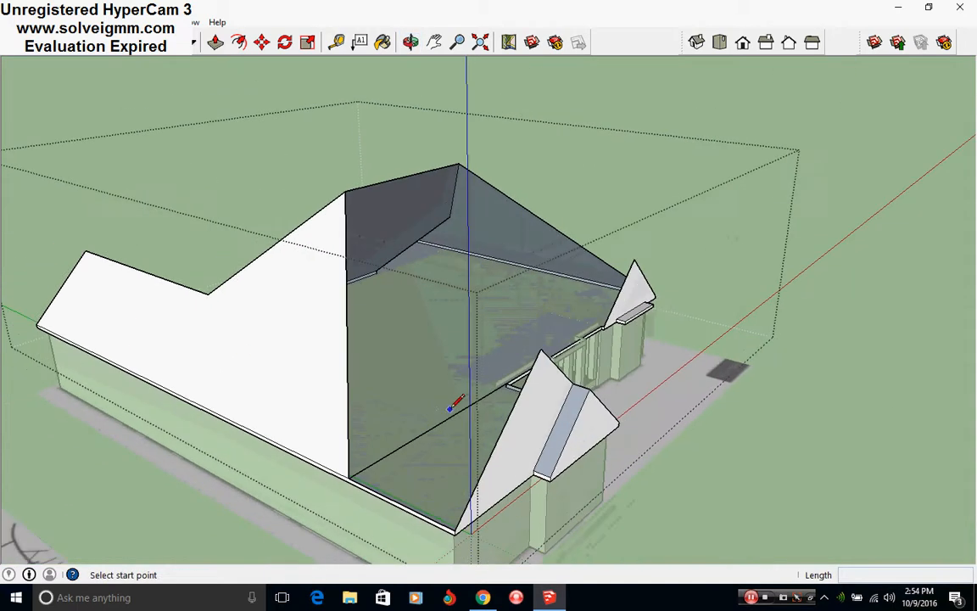
- Erase the slab's dividing line at the front-left wing and draw a ridge from its gable peak past the left triangle's hip edge
{"action": "right_click", "coordinate": [461, 408]}
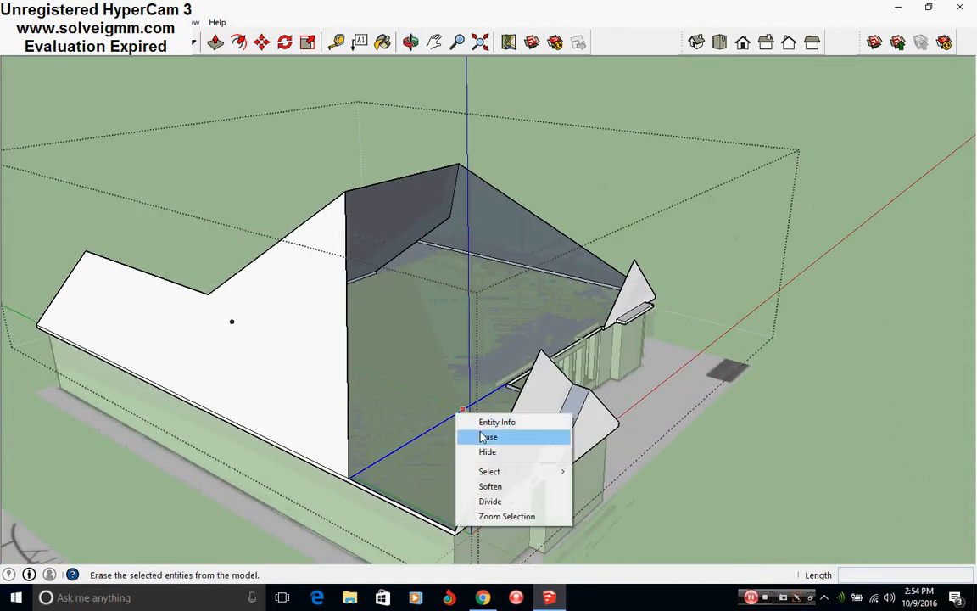
{"action": "left_click", "coordinate": [475, 436]}
{"action": "left_click", "coordinate": [318, 279]}
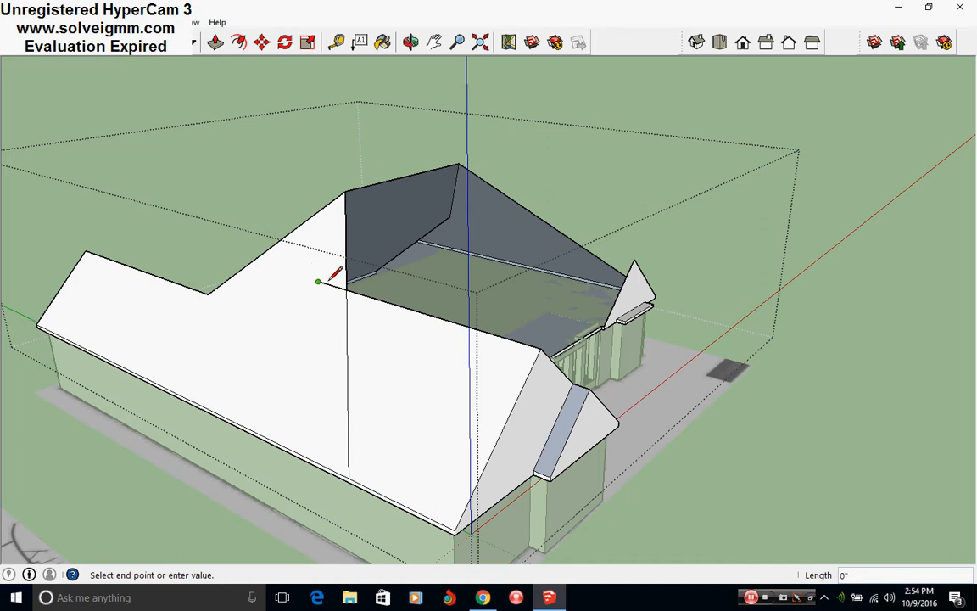
- Erase the front-left ridge's stub inside the left triangle and the hip edge below the ridge
{"action": "right_click", "coordinate": [319, 281]}
{"action": "left_click", "coordinate": [364, 309]}
{"action": "right_click", "coordinate": [353, 321]}
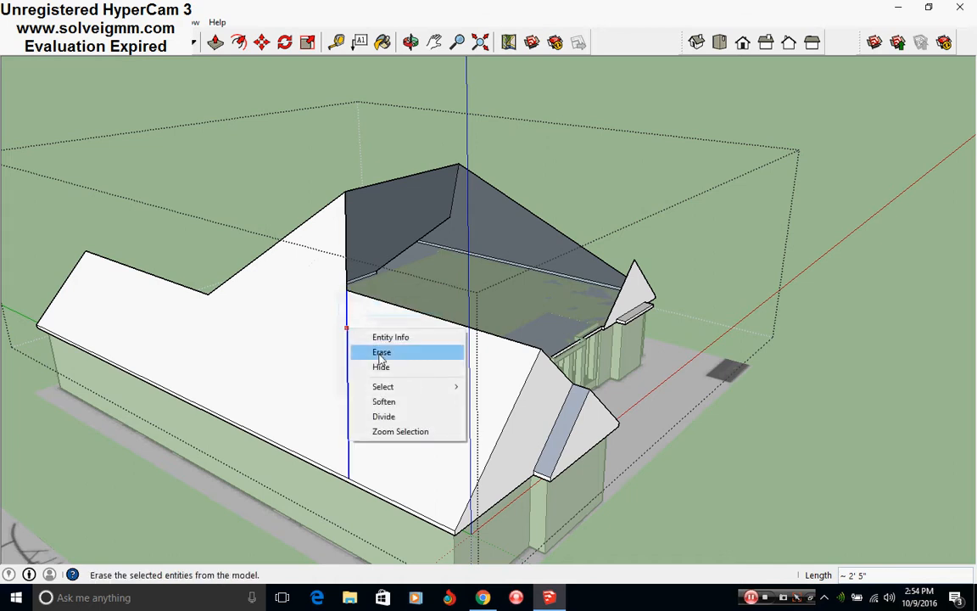
{"action": "left_click", "coordinate": [382, 348]}
- Draw a ridge from the front-right gable's peak to the right triangle, erasing its overshooting stub and the hip edge below it
{"action": "middle_click_drag", "start_coordinate": [589, 425], "coordinate": [162, 475]}
{"action": "scroll", "coordinate": [535, 425], "scroll_direction": "up", "scroll_amount": 5}
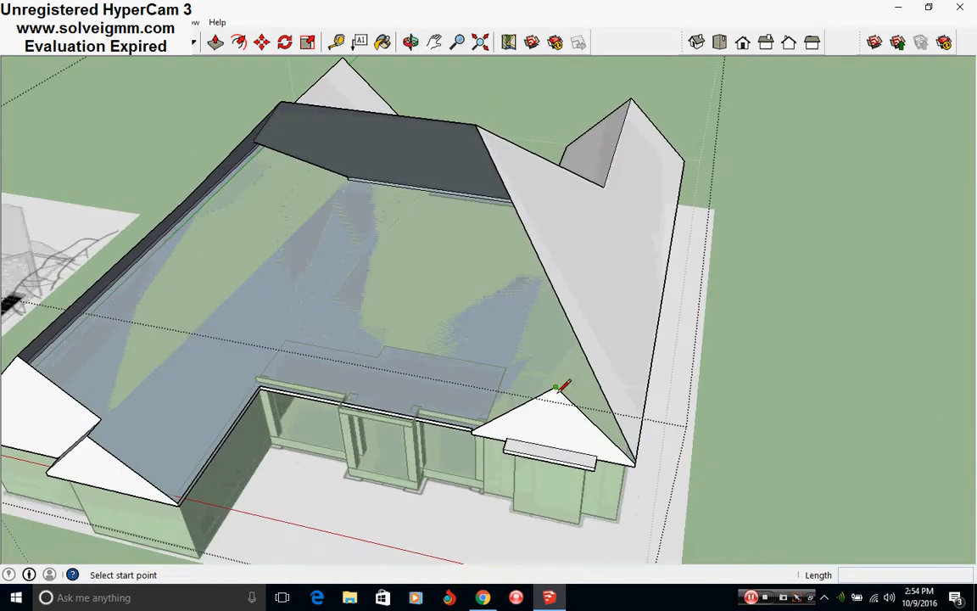
{"action": "right_click", "coordinate": [577, 304]}
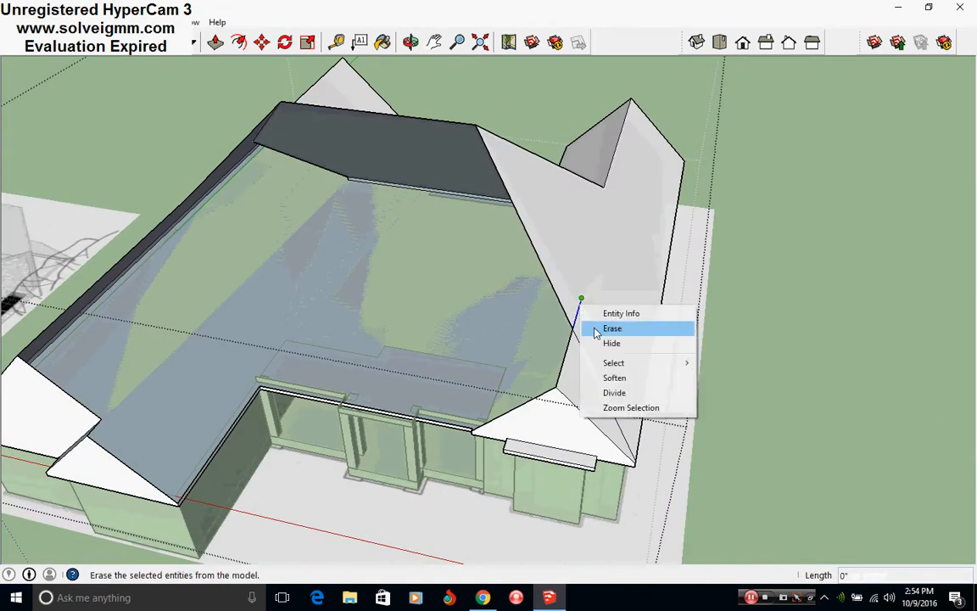
{"action": "left_click", "coordinate": [593, 327]}
{"action": "right_click", "coordinate": [585, 349]}
{"action": "left_click", "coordinate": [598, 372]}
- Draw a valley line from the front-right gable's inner eave corner to the inner end of its ridge, closing the gable's inner slope
{"action": "middle_click_drag", "start_coordinate": [598, 366], "coordinate": [584, 415]}
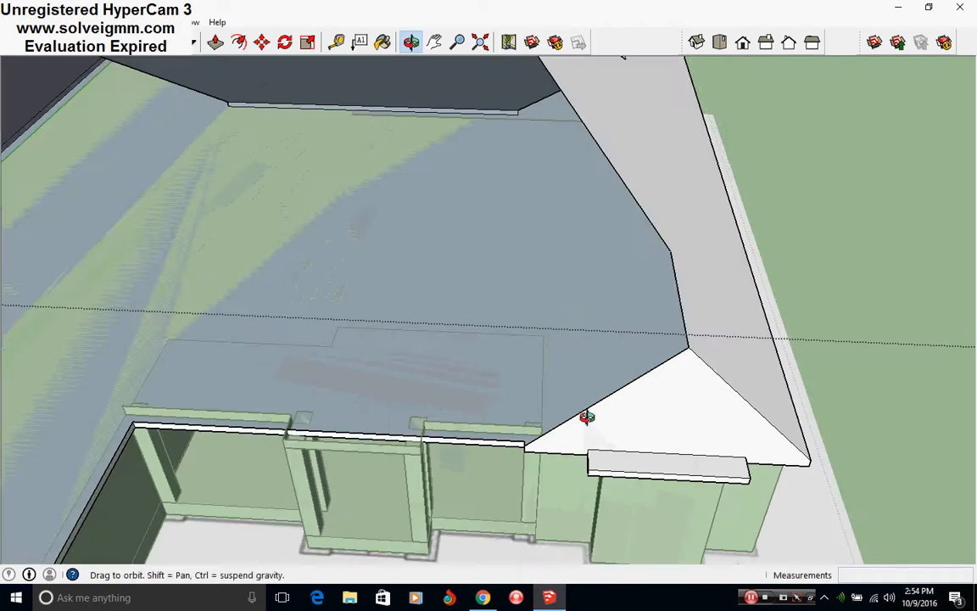
{"action": "scroll", "coordinate": [604, 371], "scroll_direction": "down", "scroll_amount": 8}
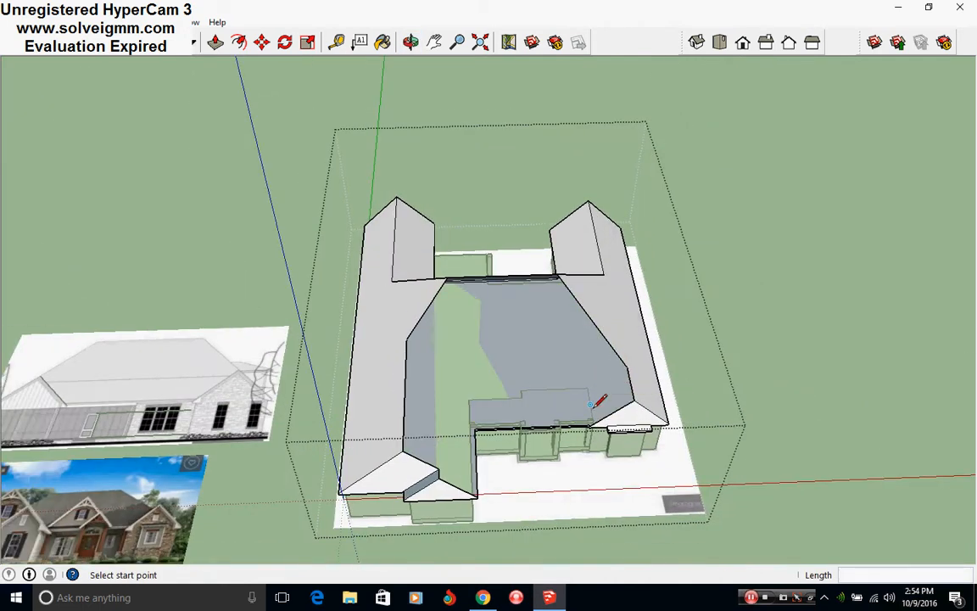
{"action": "scroll", "coordinate": [591, 404], "scroll_direction": "up", "scroll_amount": 8}
{"action": "left_click", "coordinate": [578, 450]}
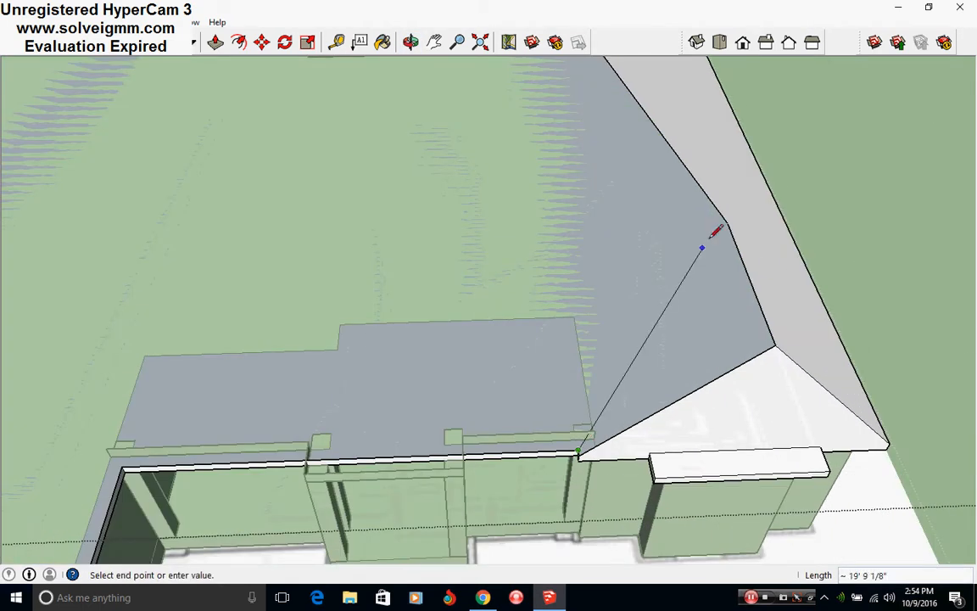
{"action": "left_click", "coordinate": [728, 225]}
- Draw a valley line from the slab's front inner corner to the front-left ridge's inner end, closing the front main roof slope
{"action": "mouse_move", "coordinate": [704, 410]}
{"action": "middle_mouse_down"}
{"action": "mouse_move", "coordinate": [506, 375]}
{"action": "mouse_move", "coordinate": [339, 374]}
{"action": "middle_mouse_up"}
{"action": "middle_click_drag", "start_coordinate": [394, 413], "coordinate": [359, 252]}
{"action": "scroll", "coordinate": [359, 252], "scroll_direction": "down", "scroll_amount": 2}
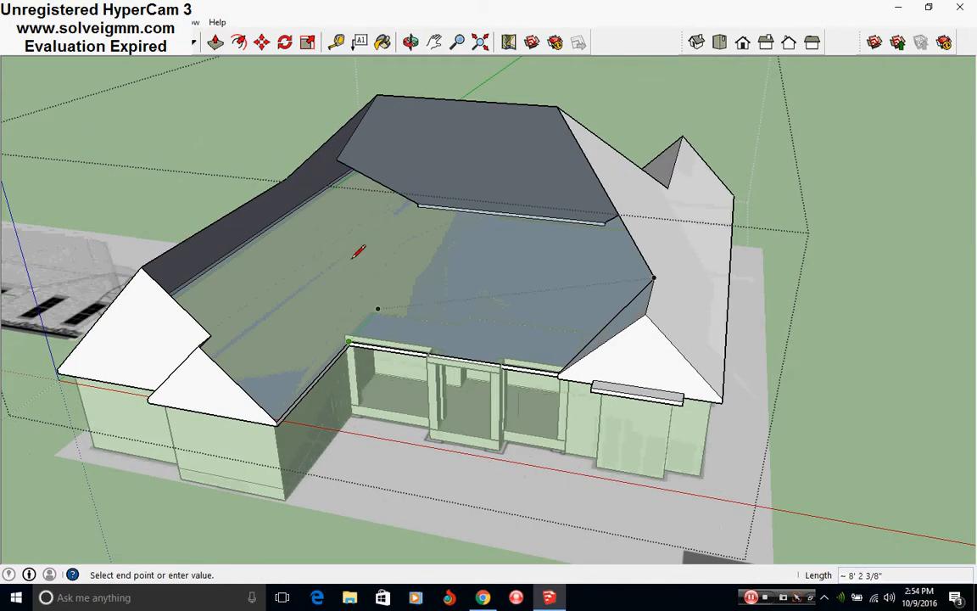
{"action": "left_click", "coordinate": [299, 180]}
{"action": "middle_click_drag", "start_coordinate": [421, 344], "coordinate": [474, 375]}
{"action": "scroll", "coordinate": [508, 312], "scroll_direction": "down", "scroll_amount": 3}
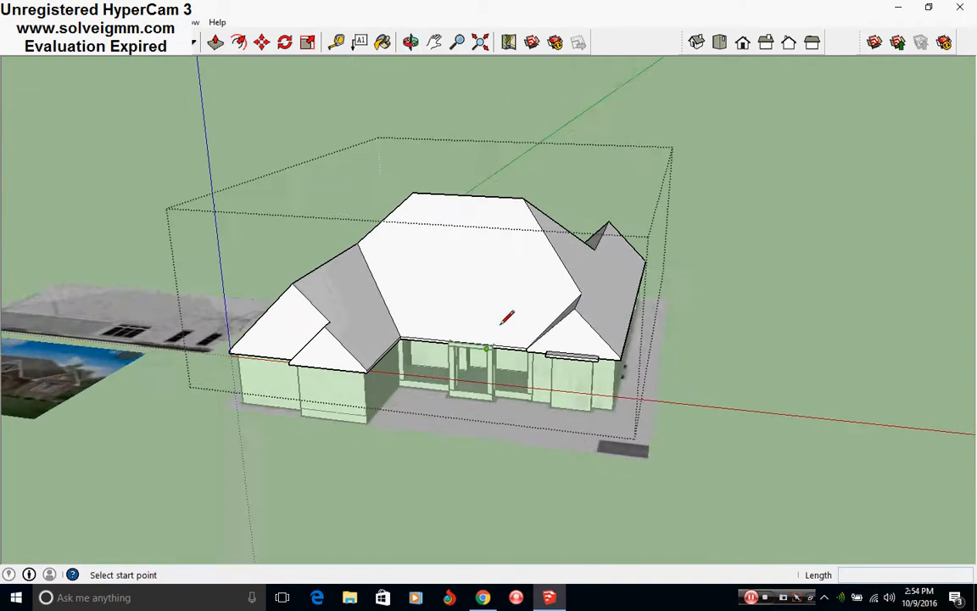
- Close the roof group and measure the eave fascia's height on the rear elevation image
{"action": "mouse_move", "coordinate": [509, 312]}
{"action": "middle_mouse_down"}
{"action": "mouse_move", "coordinate": [574, 261]}
{"action": "mouse_move", "coordinate": [327, 331]}
{"action": "mouse_move", "coordinate": [733, 354]}
{"action": "mouse_move", "coordinate": [370, 340]}
{"action": "mouse_move", "coordinate": [842, 392]}
{"action": "mouse_move", "coordinate": [375, 366]}
{"action": "mouse_move", "coordinate": [507, 331]}
{"action": "mouse_move", "coordinate": [605, 209]}
{"action": "middle_mouse_up"}
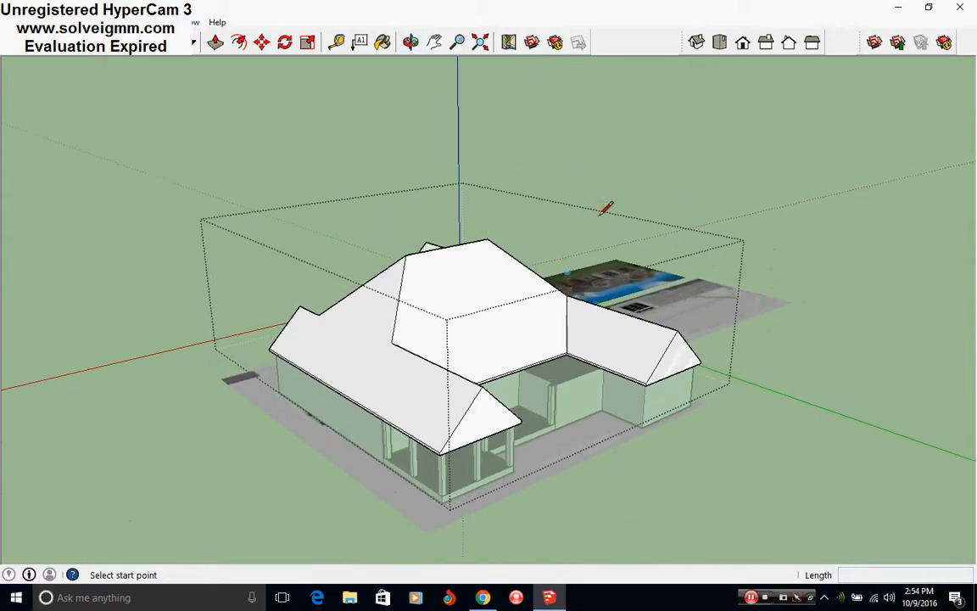
{"action": "right_click", "coordinate": [668, 168]}
{"action": "left_click", "coordinate": [679, 185]}
{"action": "mouse_move", "coordinate": [679, 185]}
{"action": "middle_mouse_down"}
{"action": "mouse_move", "coordinate": [920, 440]}
{"action": "mouse_move", "coordinate": [313, 293]}
{"action": "mouse_move", "coordinate": [636, 366]}
{"action": "middle_mouse_up"}
{"action": "scroll", "coordinate": [420, 246], "scroll_direction": "up", "scroll_amount": 3}
{"action": "middle_click_drag", "start_coordinate": [420, 246], "coordinate": [532, 439]}
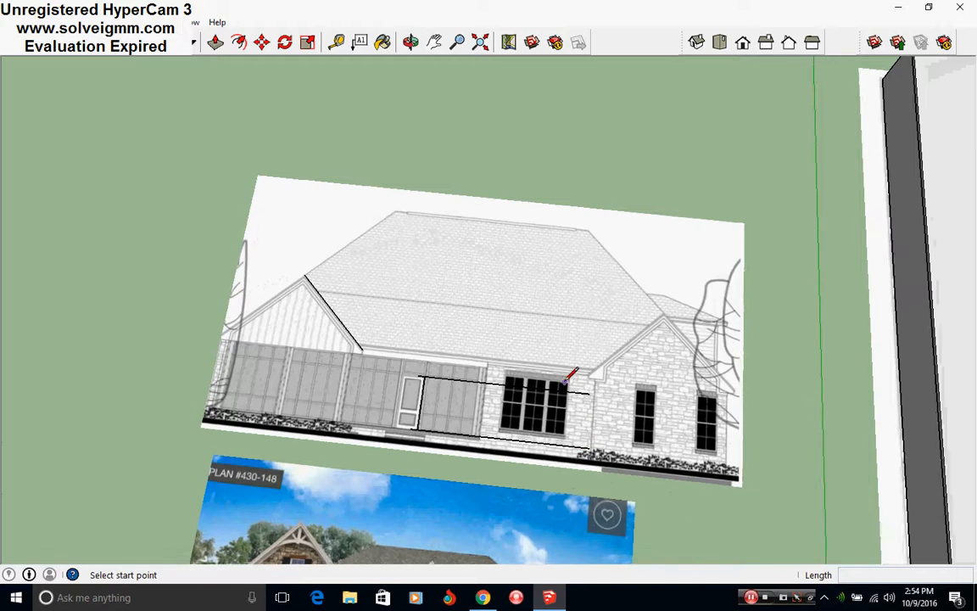
{"action": "scroll", "coordinate": [568, 378], "scroll_direction": "up", "scroll_amount": 2}
{"action": "middle_click_drag", "start_coordinate": [569, 379], "coordinate": [631, 384]}
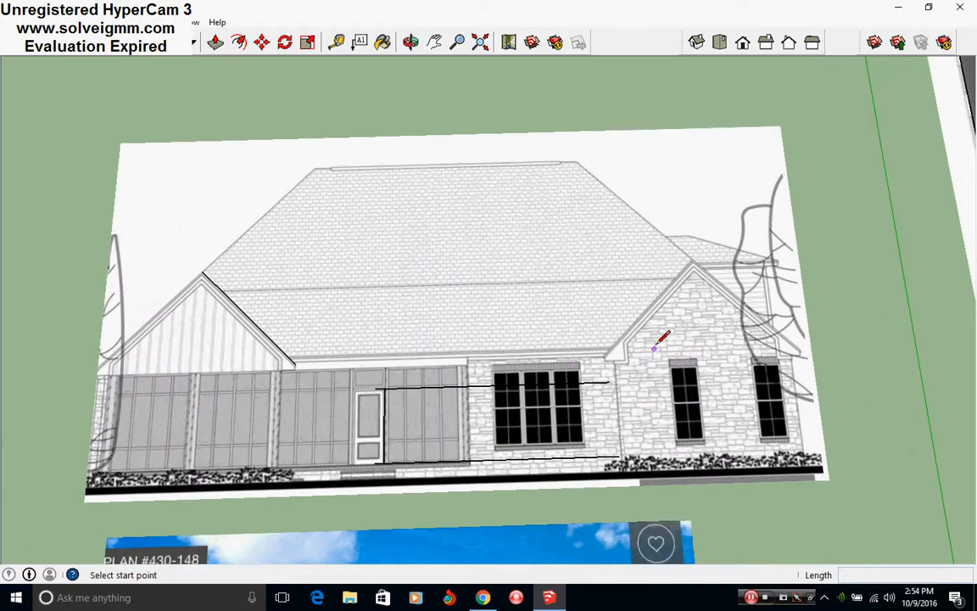
{"action": "scroll", "coordinate": [252, 365], "scroll_direction": "up", "scroll_amount": 3}
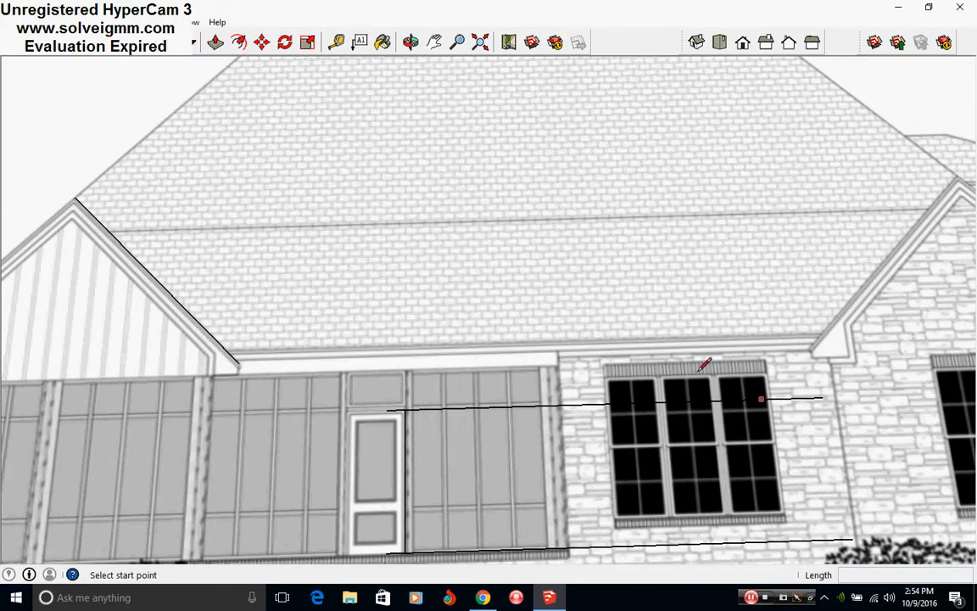
{"action": "scroll", "coordinate": [840, 346], "scroll_direction": "up", "scroll_amount": 3}
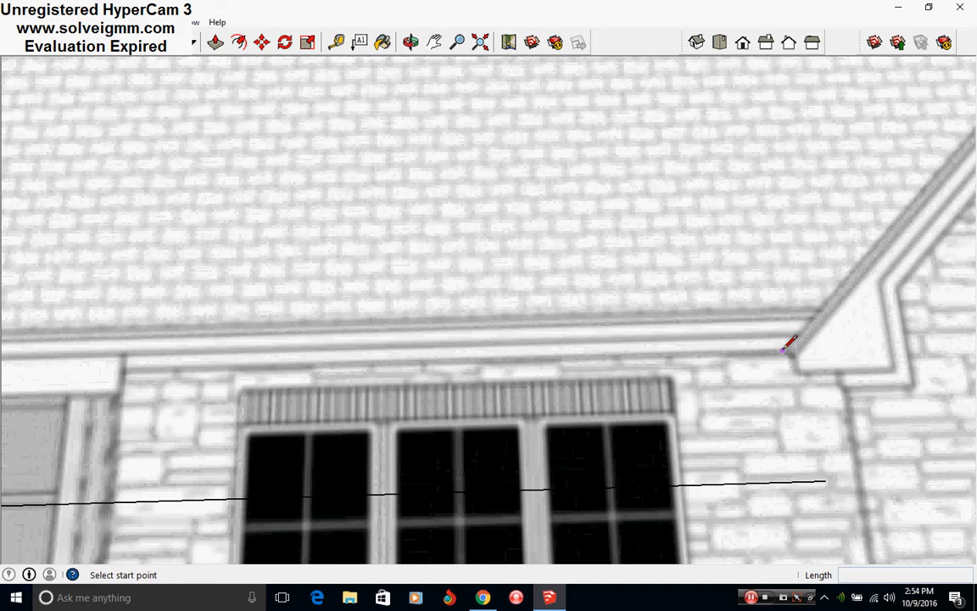
{"action": "left_click", "coordinate": [790, 347]}
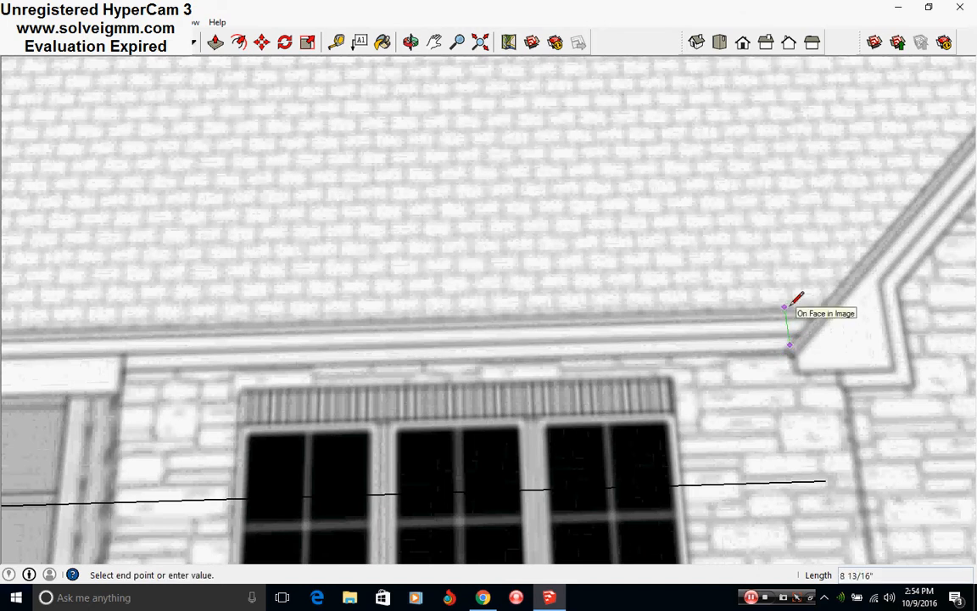
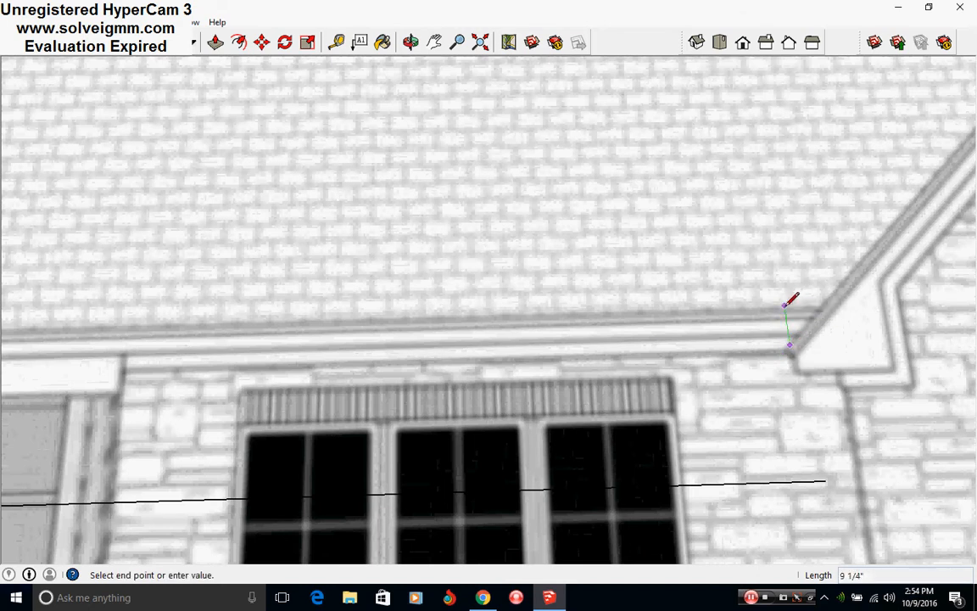
{"action": "key", "text": "Escape"}
- Open the roof group for editing at the rear eave between the porch and the rear-left wing
{"action": "scroll", "coordinate": [624, 362], "scroll_direction": "down", "scroll_amount": 10}
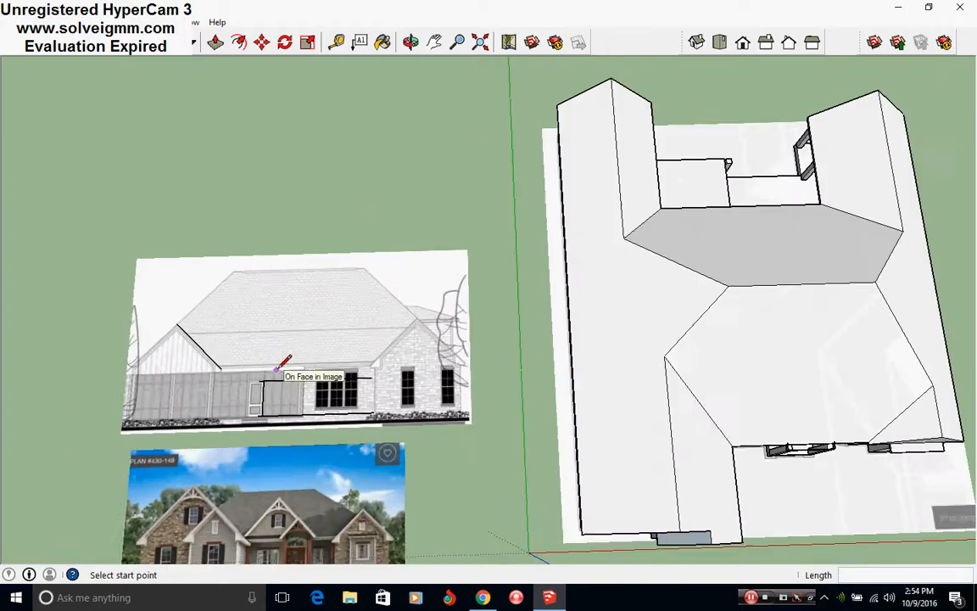
{"action": "scroll", "coordinate": [276, 370], "scroll_direction": "down", "scroll_amount": 2}
{"action": "middle_click_drag", "start_coordinate": [721, 373], "coordinate": [4, 244]}
{"action": "middle_click_drag", "start_coordinate": [597, 422], "coordinate": [279, 321]}
{"action": "scroll", "coordinate": [419, 304], "scroll_direction": "up", "scroll_amount": 3}
{"action": "scroll", "coordinate": [464, 319], "scroll_direction": "up", "scroll_amount": 1}
{"action": "middle_click_drag", "start_coordinate": [536, 326], "coordinate": [456, 344]}
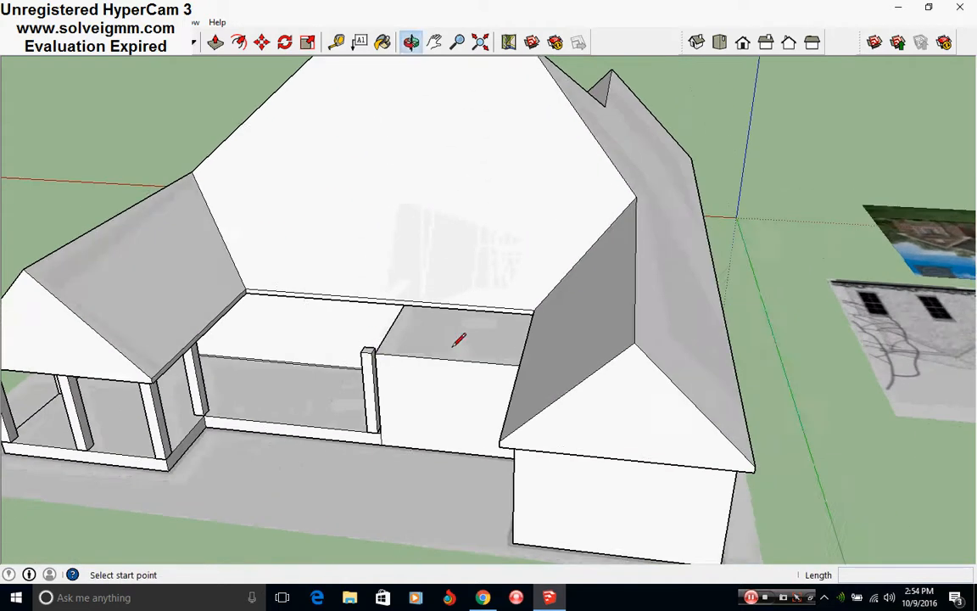
{"action": "middle_click_drag", "start_coordinate": [369, 335], "coordinate": [401, 340]}
{"action": "scroll", "coordinate": [401, 350], "scroll_direction": "down", "scroll_amount": 4}
{"action": "middle_click_drag", "start_coordinate": [874, 342], "coordinate": [912, 458]}
{"action": "scroll", "coordinate": [436, 443], "scroll_direction": "up", "scroll_amount": 3}
{"action": "middle_click_drag", "start_coordinate": [436, 443], "coordinate": [534, 312]}
{"action": "scroll", "coordinate": [567, 274], "scroll_direction": "up", "scroll_amount": 3}
{"action": "middle_click_drag", "start_coordinate": [568, 274], "coordinate": [338, 104]}
{"action": "right_click", "coordinate": [525, 273]}
{"action": "left_click", "coordinate": [568, 341]}
- Push/Pull the rear eave fascia between the porch and the wing outward about 10' 1", and pull it slightly further out
{"action": "left_click", "coordinate": [215, 42]}
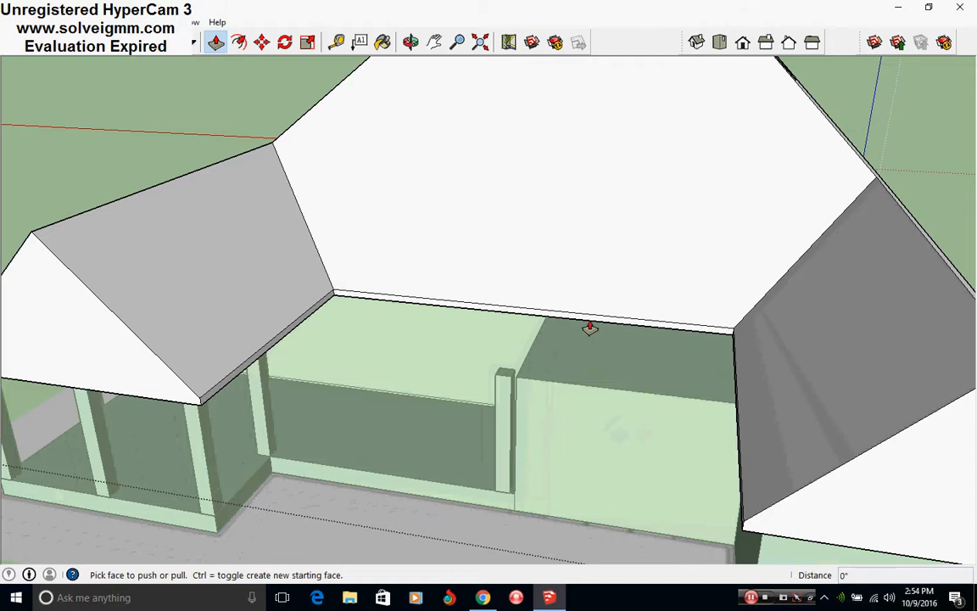
{"action": "left_click", "coordinate": [590, 328]}
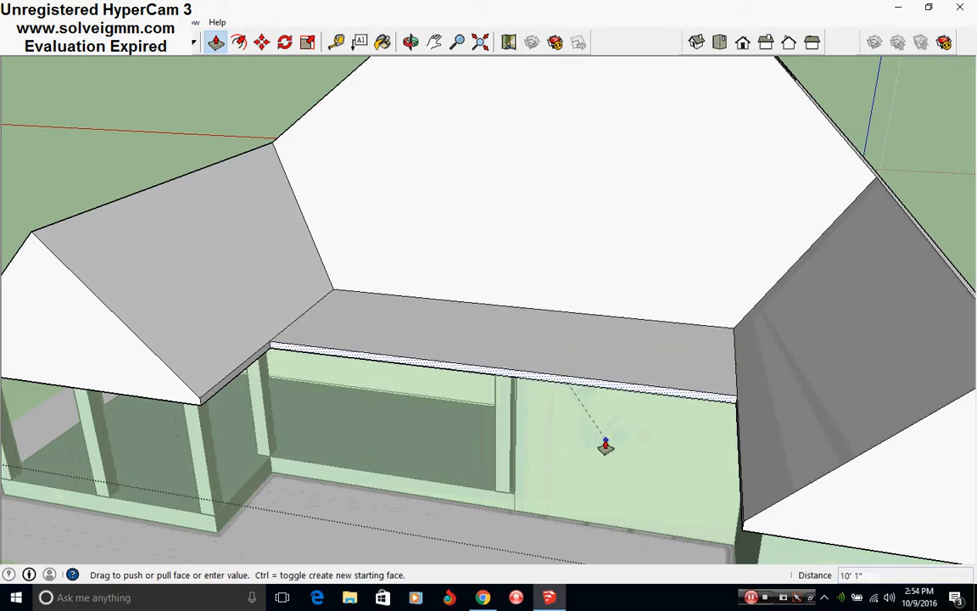
{"action": "left_click", "coordinate": [604, 445]}
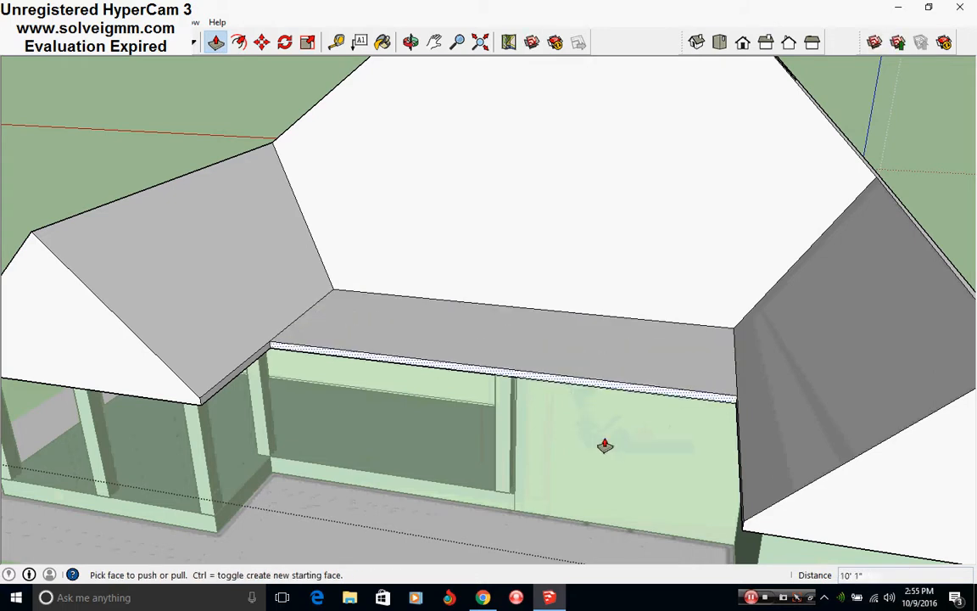
{"action": "left_click", "coordinate": [567, 385]}
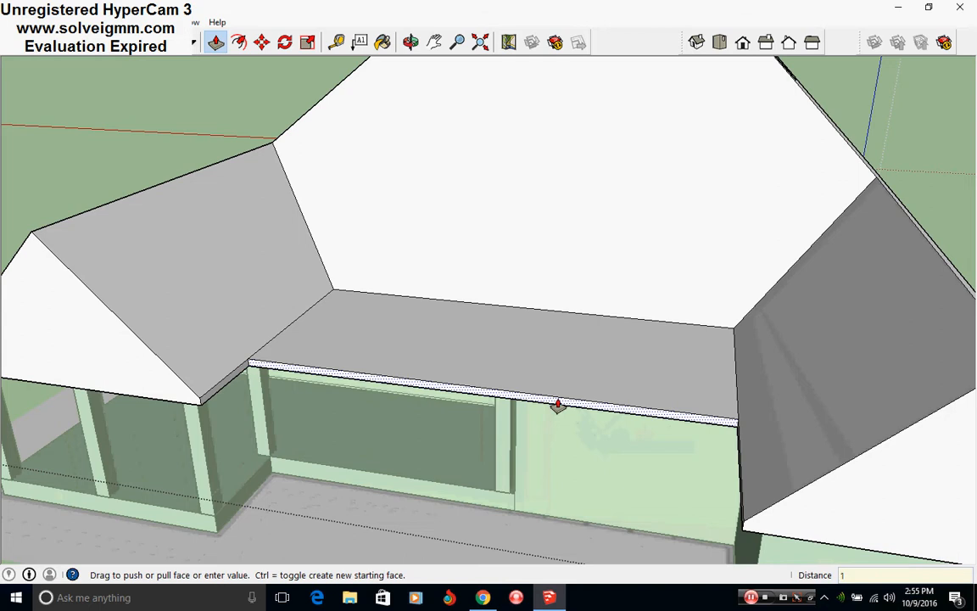
{"action": "left_click", "coordinate": [552, 404]}
- Push/Pull the top face of the extended rear slab between the porch and the wing up 9"
{"action": "middle_click_drag", "start_coordinate": [551, 403], "coordinate": [638, 423]}
{"action": "scroll", "coordinate": [638, 423], "scroll_direction": "down", "scroll_amount": 2}
{"action": "left_click", "coordinate": [111, 41]}
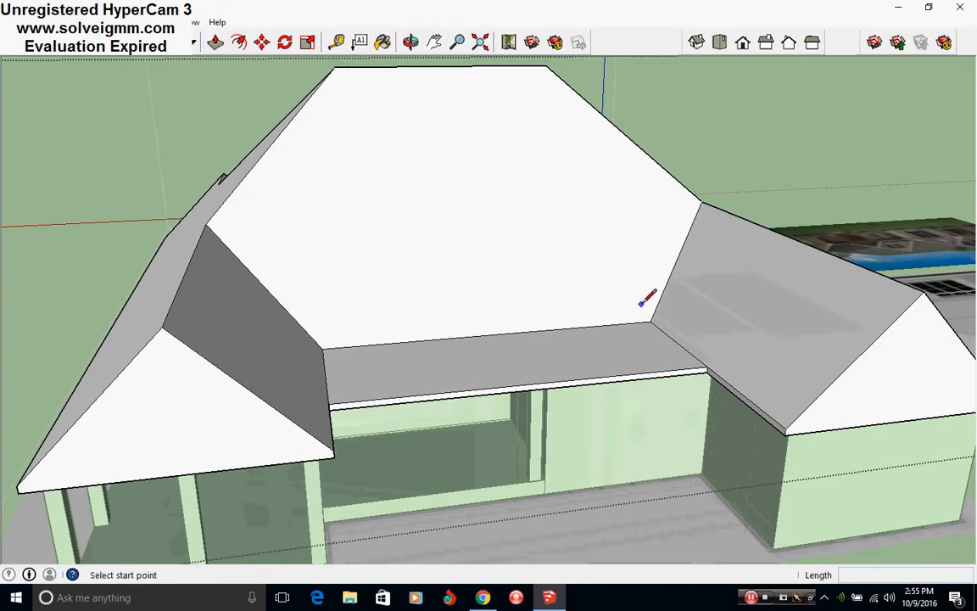
{"action": "middle_click_drag", "start_coordinate": [633, 323], "coordinate": [653, 338]}
{"action": "left_click", "coordinate": [216, 42]}
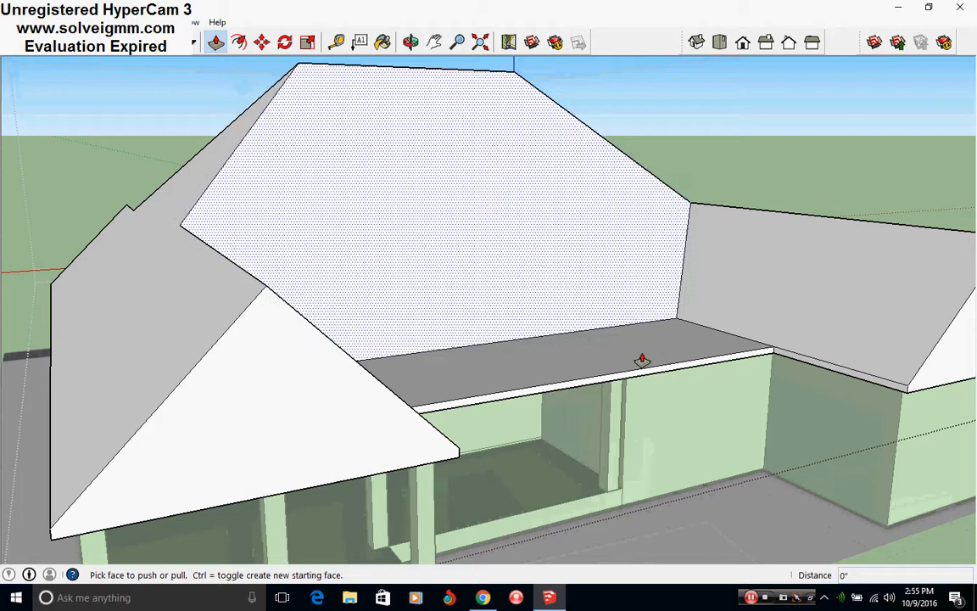
{"action": "left_click", "coordinate": [642, 353]}
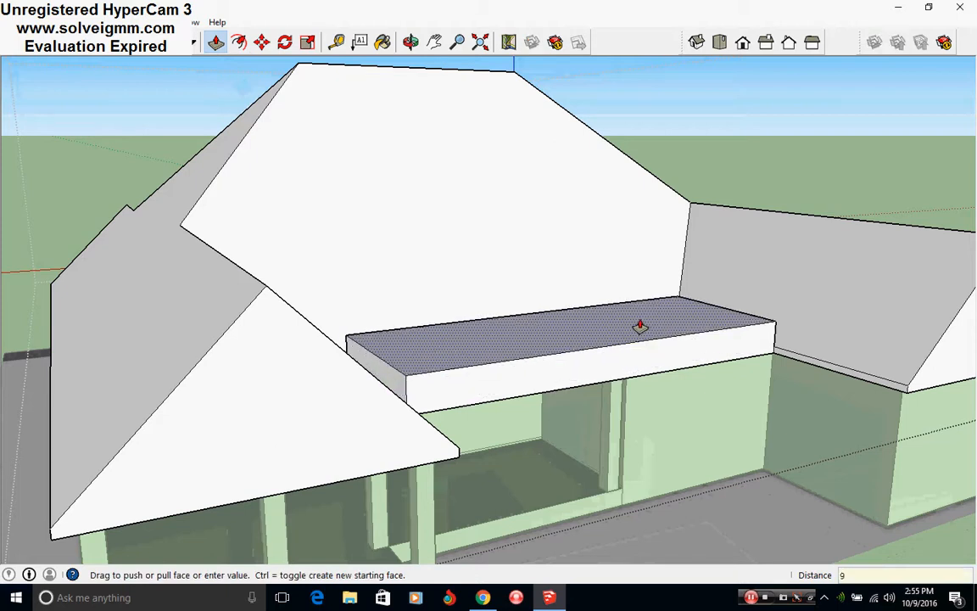
{"action": "key", "text": "Return"}
- Move the raised slab's top edge at the wing end sideways into the wing's roof slope
{"action": "left_click", "coordinate": [261, 42]}
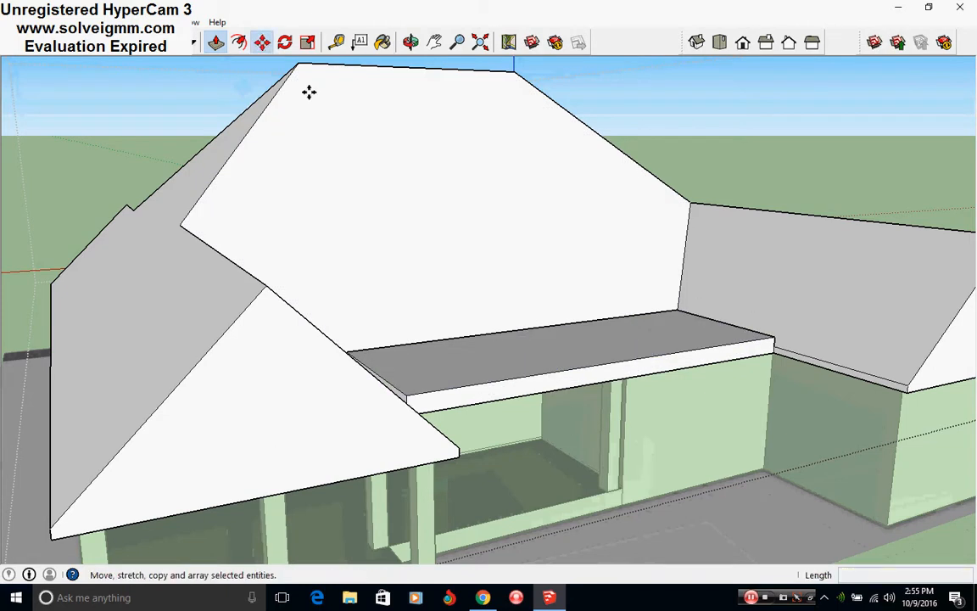
{"action": "scroll", "coordinate": [747, 356], "scroll_direction": "up", "scroll_amount": 8}
{"action": "left_click", "coordinate": [720, 350]}
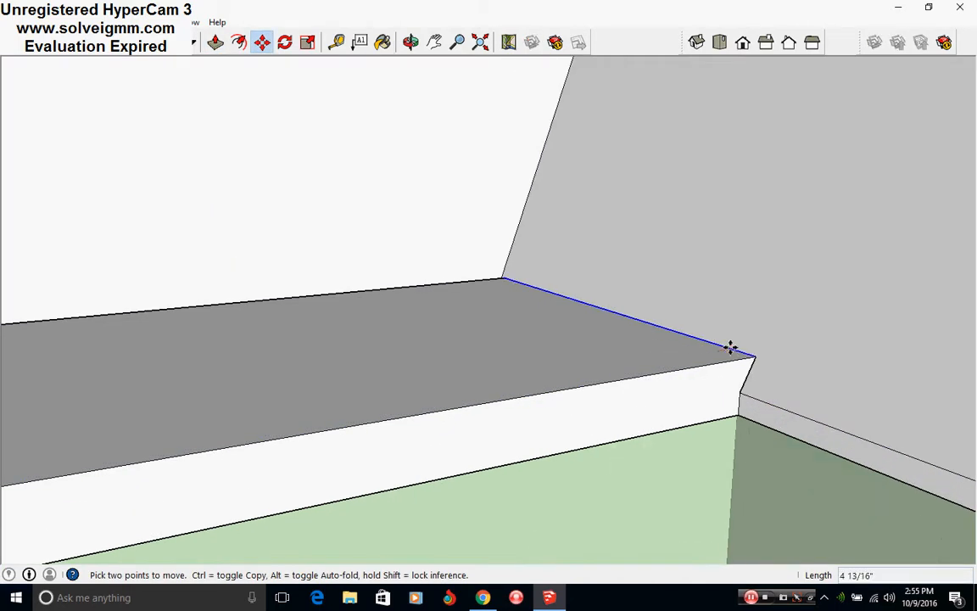
{"action": "key", "text": "Return"}
{"action": "scroll", "coordinate": [858, 342], "scroll_direction": "down", "scroll_amount": 8}
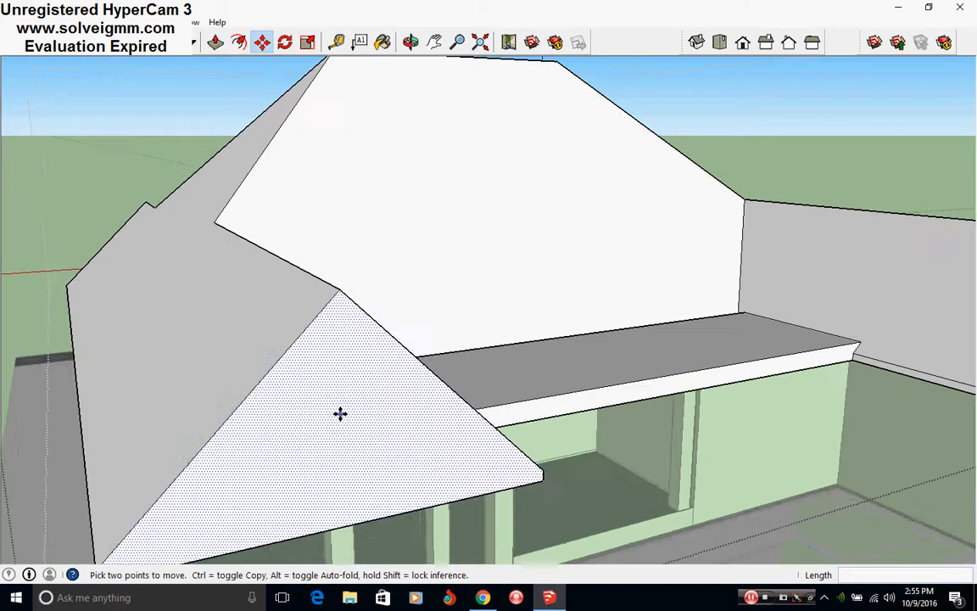
- Move the raised slab's porch-end top edge outward 9" into the porch roof, and nudge the slab's other end edge
{"action": "scroll", "coordinate": [340, 412], "scroll_direction": "up", "scroll_amount": 3}
{"action": "middle_click_drag", "start_coordinate": [340, 412], "coordinate": [454, 403]}
{"action": "scroll", "coordinate": [418, 409], "scroll_direction": "up", "scroll_amount": 3}
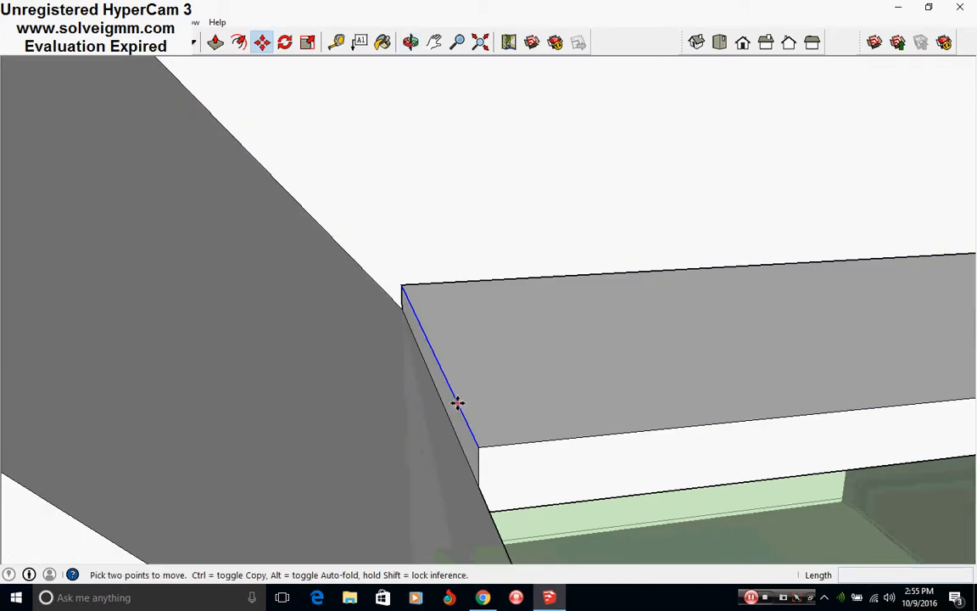
{"action": "left_click", "coordinate": [456, 401]}
{"action": "left_click", "coordinate": [445, 407]}
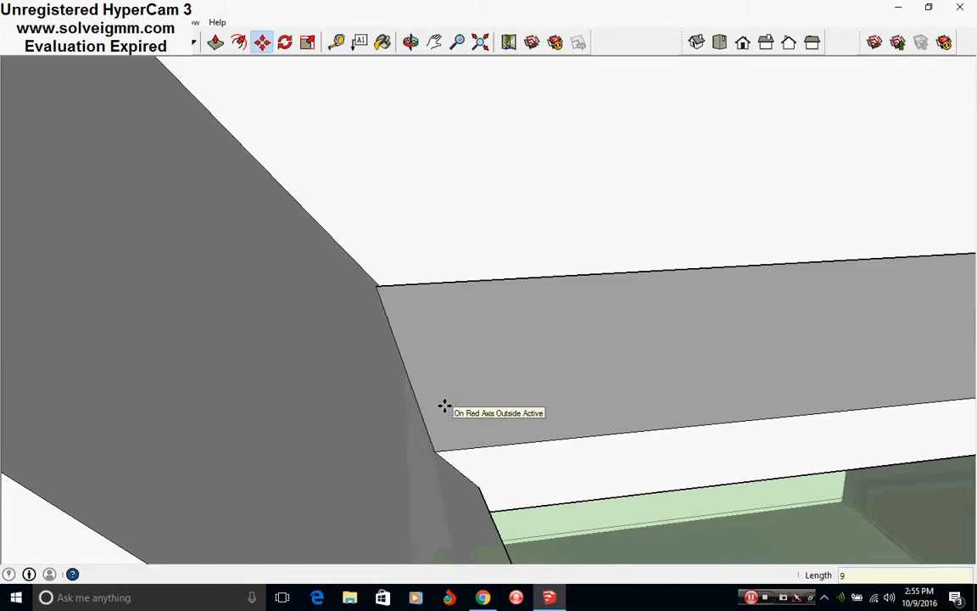
{"action": "middle_click_drag", "start_coordinate": [445, 406], "coordinate": [128, 360]}
{"action": "left_click", "coordinate": [529, 286]}
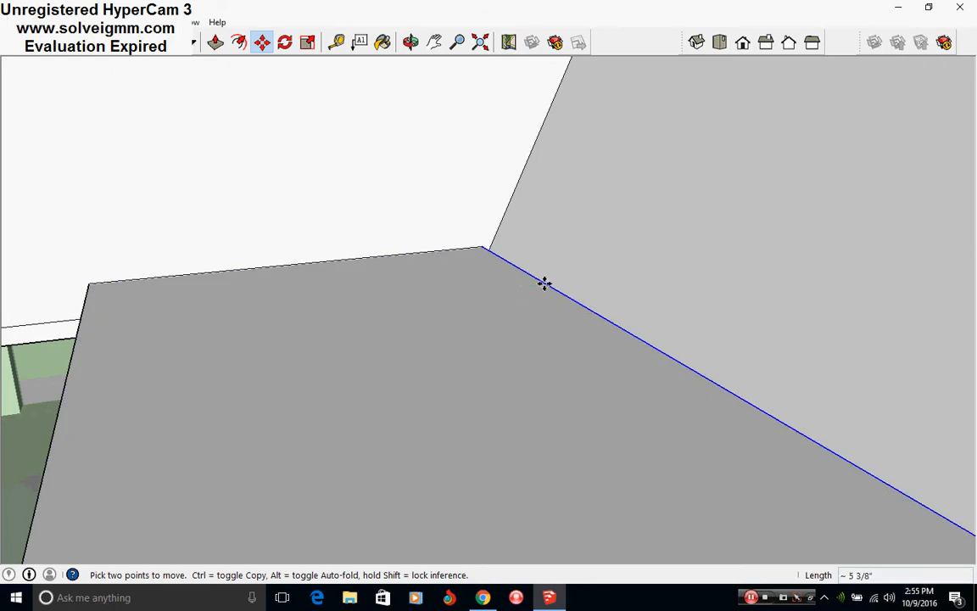
{"action": "key", "text": "Return"}
- Close the roof group
{"action": "middle_click_drag", "start_coordinate": [471, 299], "coordinate": [582, 312]}
{"action": "scroll", "coordinate": [582, 313], "scroll_direction": "down", "scroll_amount": 5}
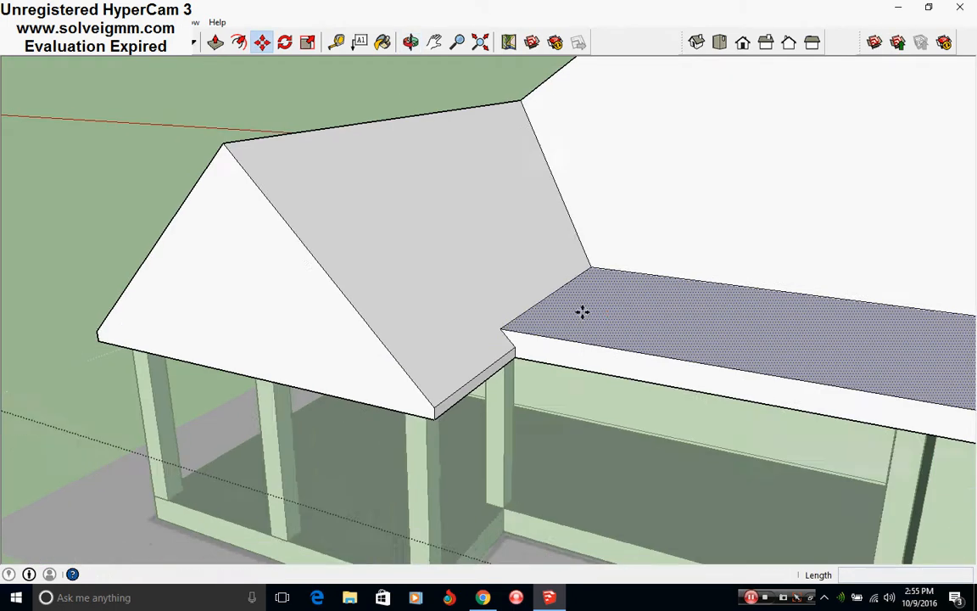
{"action": "scroll", "coordinate": [395, 349], "scroll_direction": "down", "scroll_amount": 6}
{"action": "right_click", "coordinate": [321, 172]}
{"action": "left_click", "coordinate": [331, 175]}
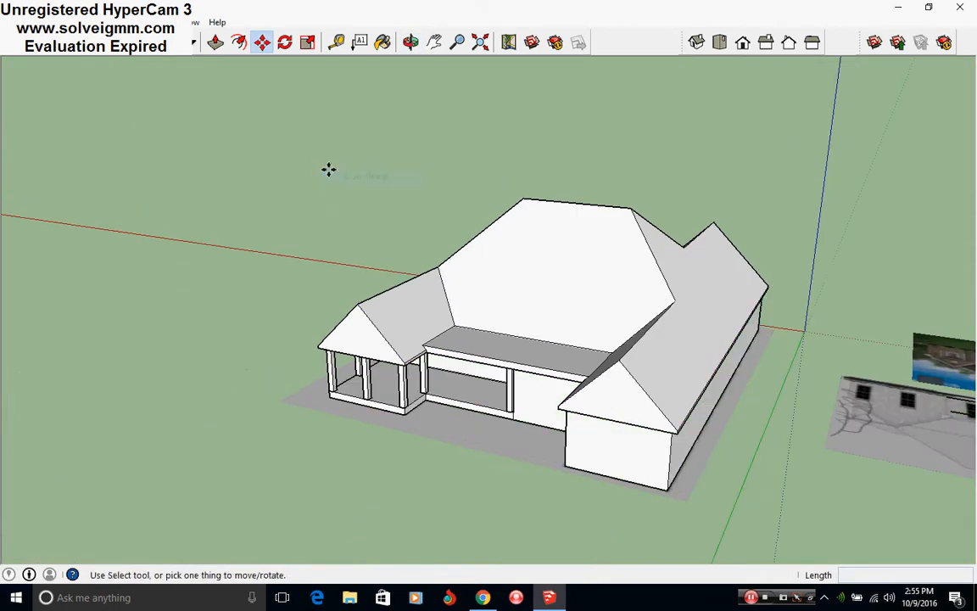
- Measure the lower rear slope's vertical height on the rear elevation image, from the eave to the roof break line
{"action": "middle_click_drag", "start_coordinate": [328, 168], "coordinate": [4, 530]}
{"action": "middle_click_drag", "start_coordinate": [254, 221], "coordinate": [249, 448], "text": "shift"}
{"action": "key", "text": "l"}
{"action": "scroll", "coordinate": [291, 314], "scroll_direction": "up", "scroll_amount": 4}
{"action": "middle_click_drag", "start_coordinate": [291, 314], "coordinate": [436, 382]}
{"action": "scroll", "coordinate": [447, 353], "scroll_direction": "up", "scroll_amount": 6}
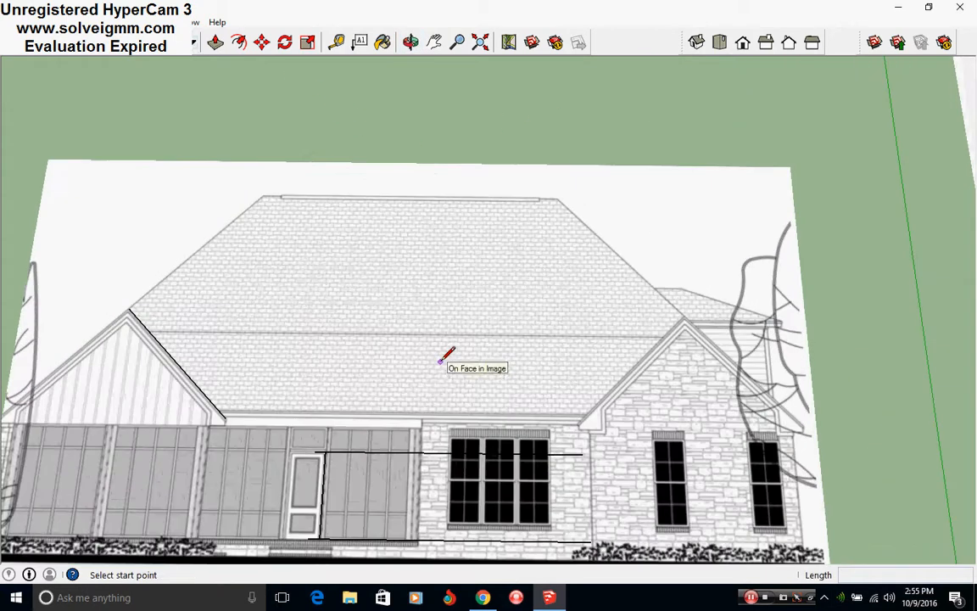
{"action": "scroll", "coordinate": [593, 417], "scroll_direction": "up", "scroll_amount": 3}
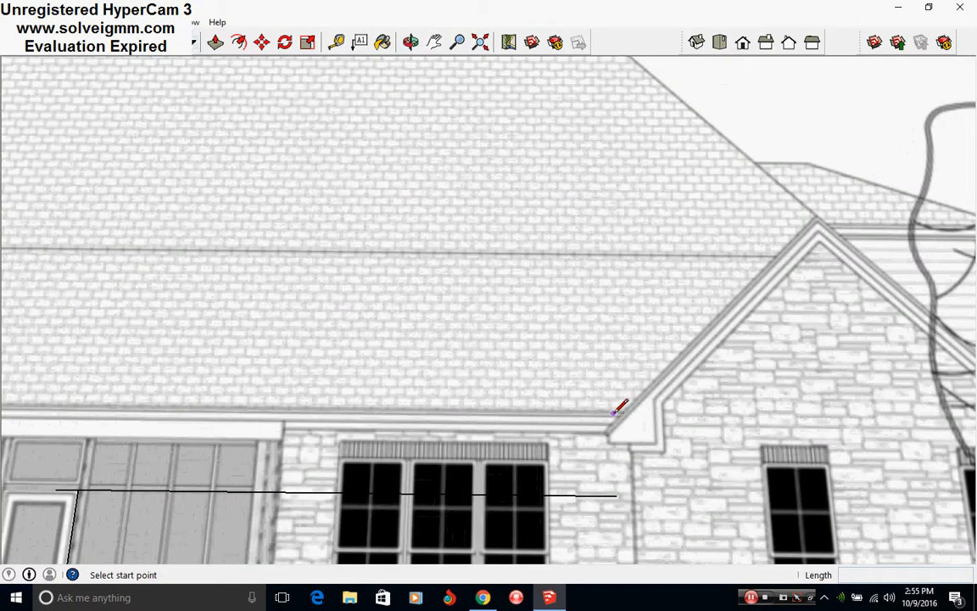
{"action": "left_click", "coordinate": [614, 414]}
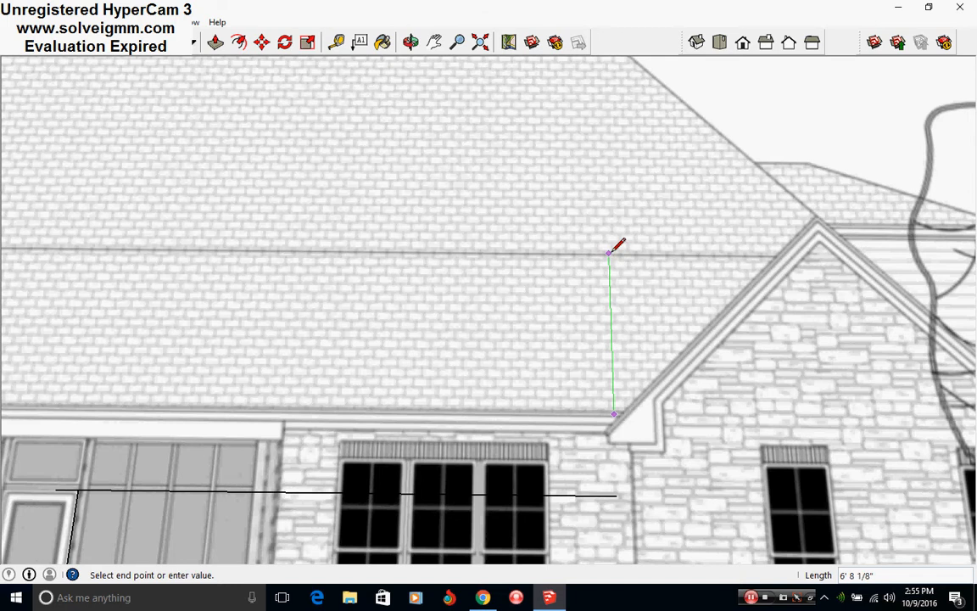
{"action": "key", "text": "Escape"}
- Try to draw a triangular pitch profile rising 3' 4" from the rear eave edge and reaching the main rear slope
{"action": "scroll", "coordinate": [151, 397], "scroll_direction": "down", "scroll_amount": 6}
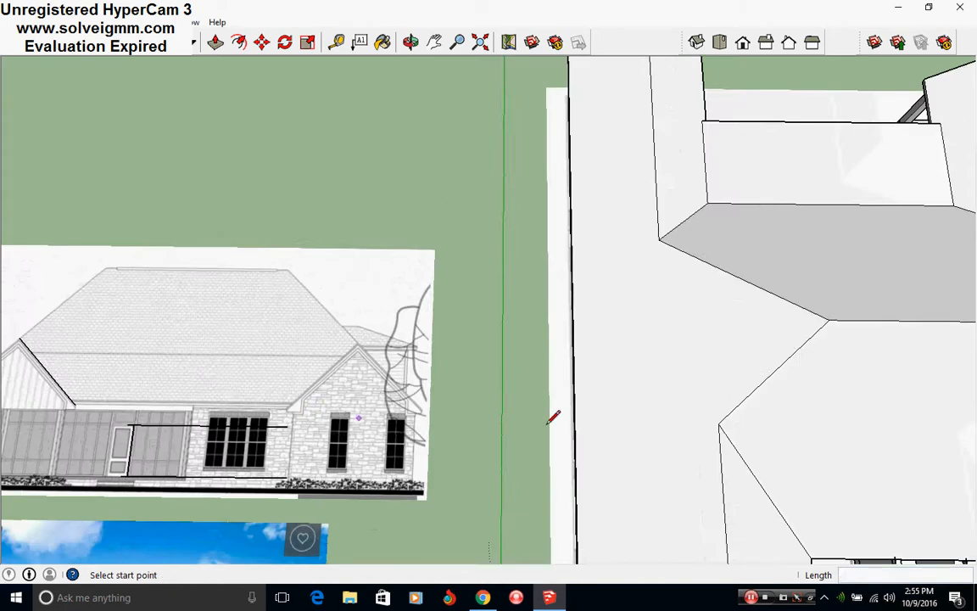
{"action": "middle_click_drag", "start_coordinate": [670, 428], "coordinate": [560, 386]}
{"action": "middle_click_drag", "start_coordinate": [619, 403], "coordinate": [497, 371]}
{"action": "scroll", "coordinate": [540, 425], "scroll_direction": "up", "scroll_amount": 3}
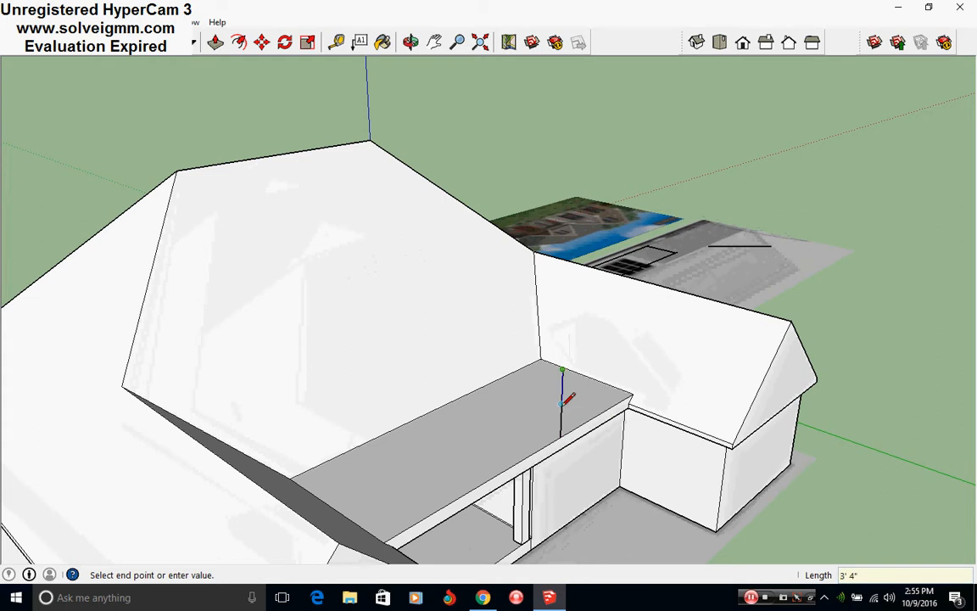
{"action": "middle_click_drag", "start_coordinate": [563, 404], "coordinate": [571, 391]}
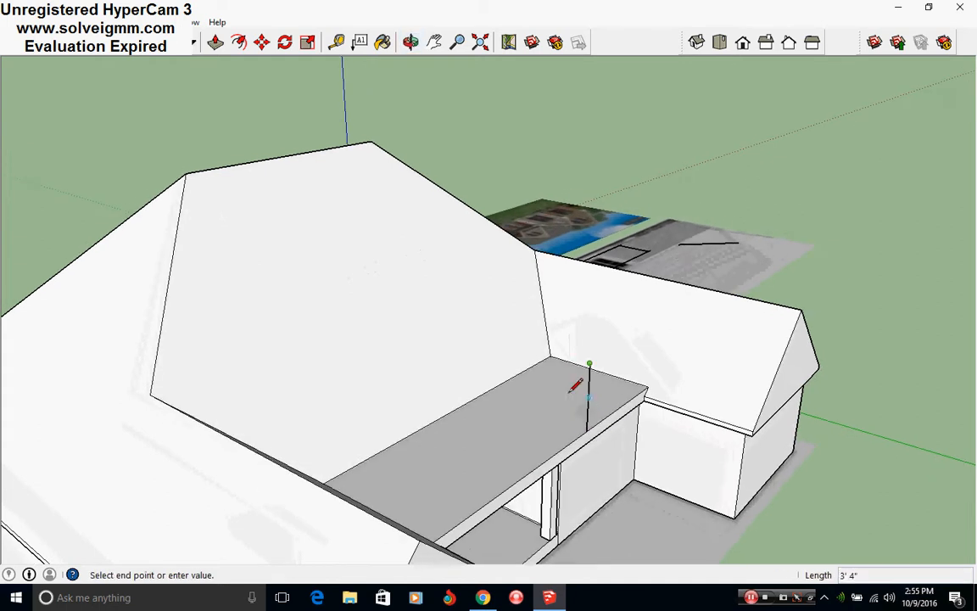
{"action": "left_click", "coordinate": [431, 314]}
{"action": "left_click", "coordinate": [587, 431]}
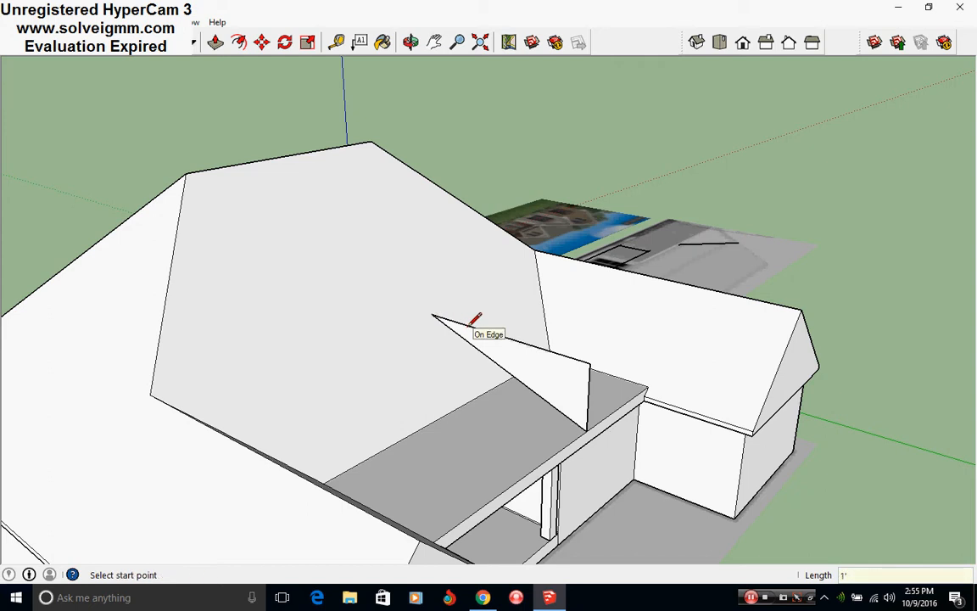
{"action": "scroll", "coordinate": [434, 316], "scroll_direction": "up", "scroll_amount": 5}
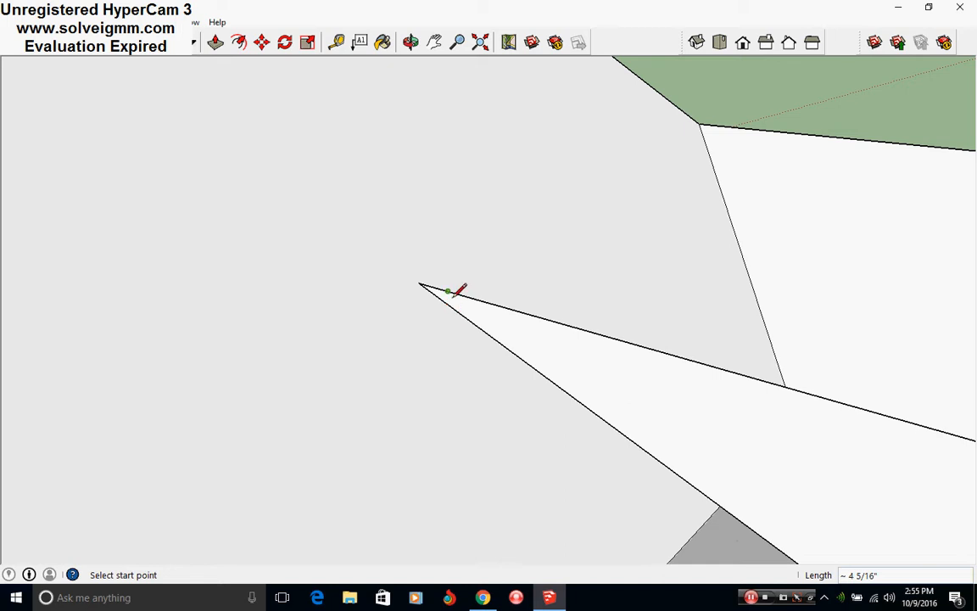
{"action": "scroll", "coordinate": [418, 283], "scroll_direction": "down", "scroll_amount": 8}
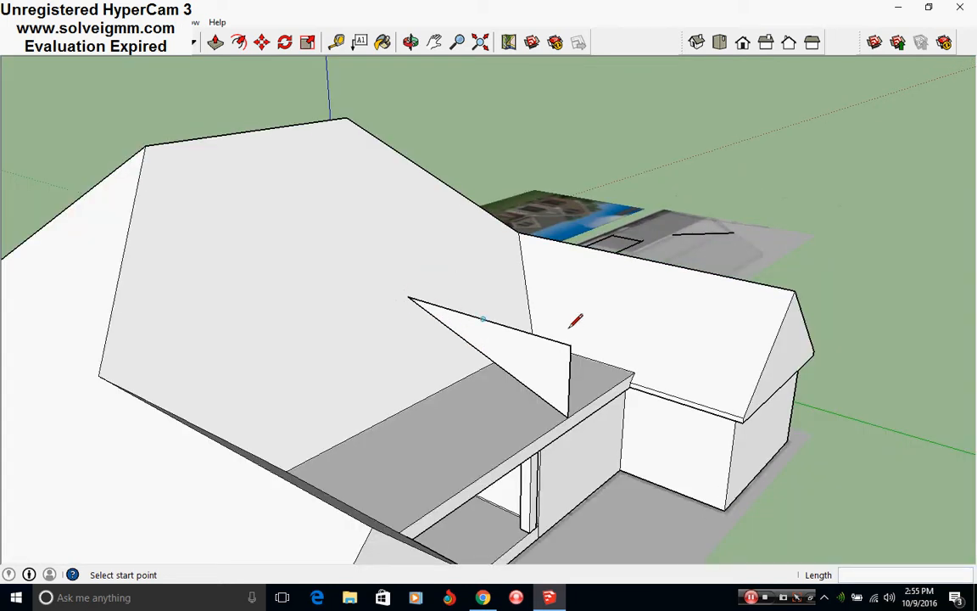
- Open the roof group and draw a pitch line from the rear eave edge up to the main rear slope, guided by a 1' run
{"action": "right_click", "coordinate": [589, 384]}
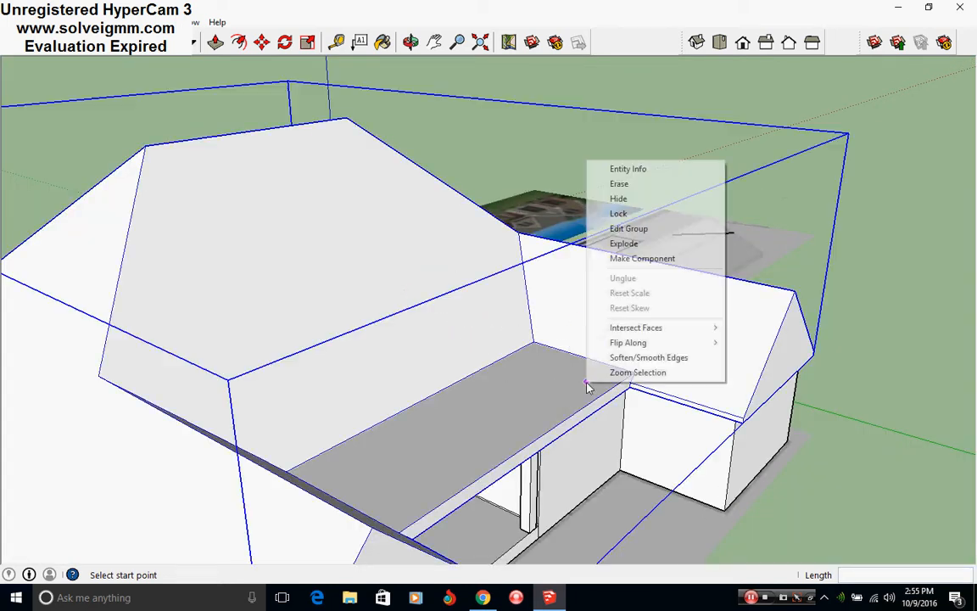
{"action": "left_click", "coordinate": [611, 242]}
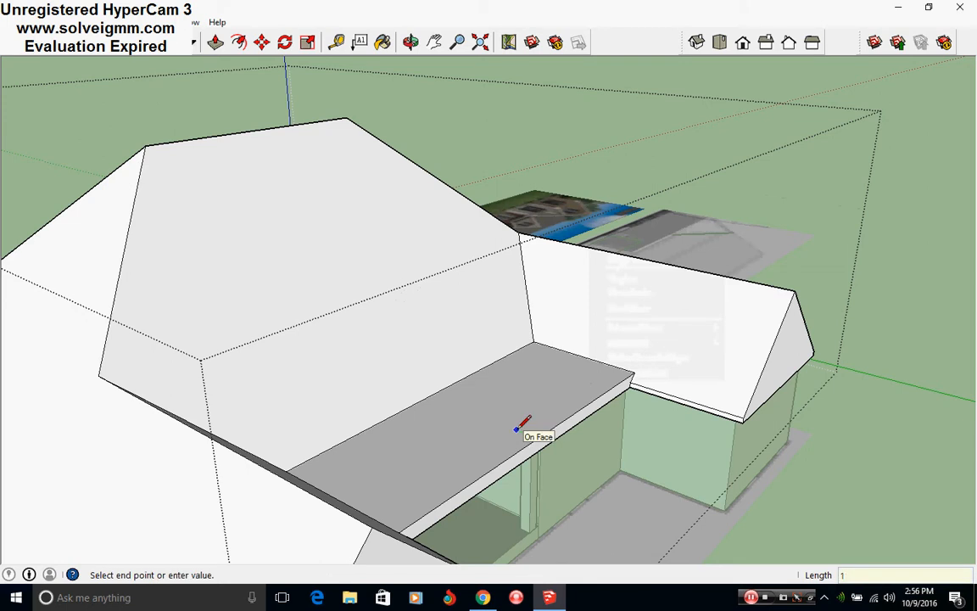
{"action": "scroll", "coordinate": [519, 430], "scroll_direction": "up", "scroll_amount": 5}
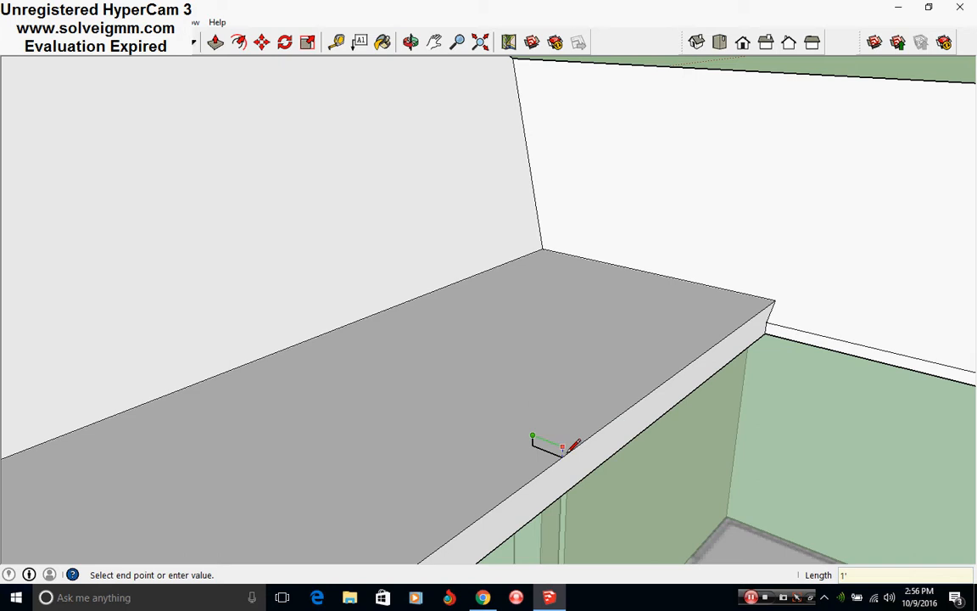
{"action": "middle_click_drag", "start_coordinate": [630, 422], "coordinate": [488, 343]}
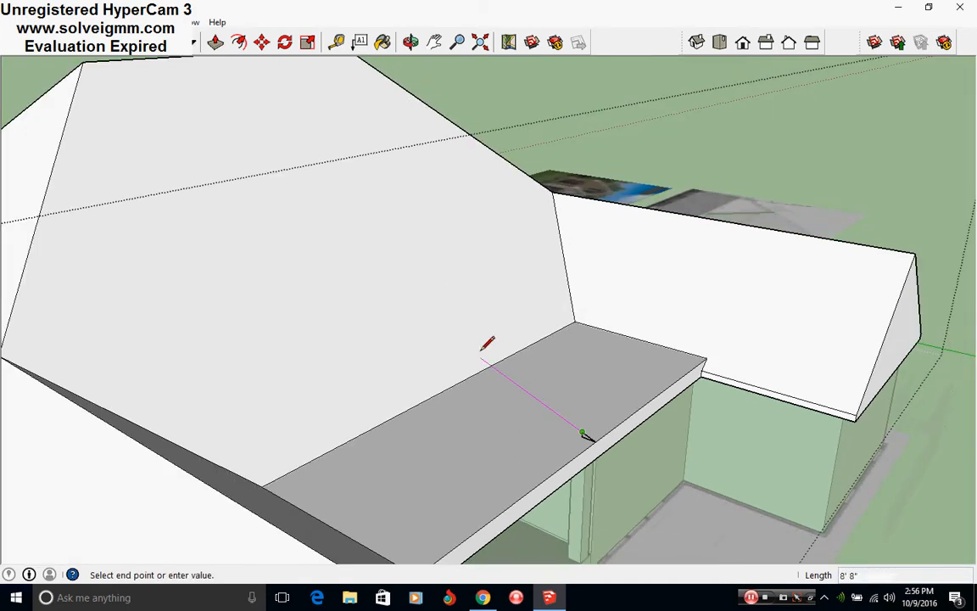
{"action": "left_click", "coordinate": [387, 288]}
- Draw a horizontal line across the main rear slope through the pitch line's upper end, reaching both valleys
{"action": "left_click", "coordinate": [558, 225]}
{"action": "middle_click_drag", "start_coordinate": [709, 305], "coordinate": [403, 319]}
{"action": "scroll", "coordinate": [399, 317], "scroll_direction": "down", "scroll_amount": 2}
{"action": "scroll", "coordinate": [310, 304], "scroll_direction": "up", "scroll_amount": 2}
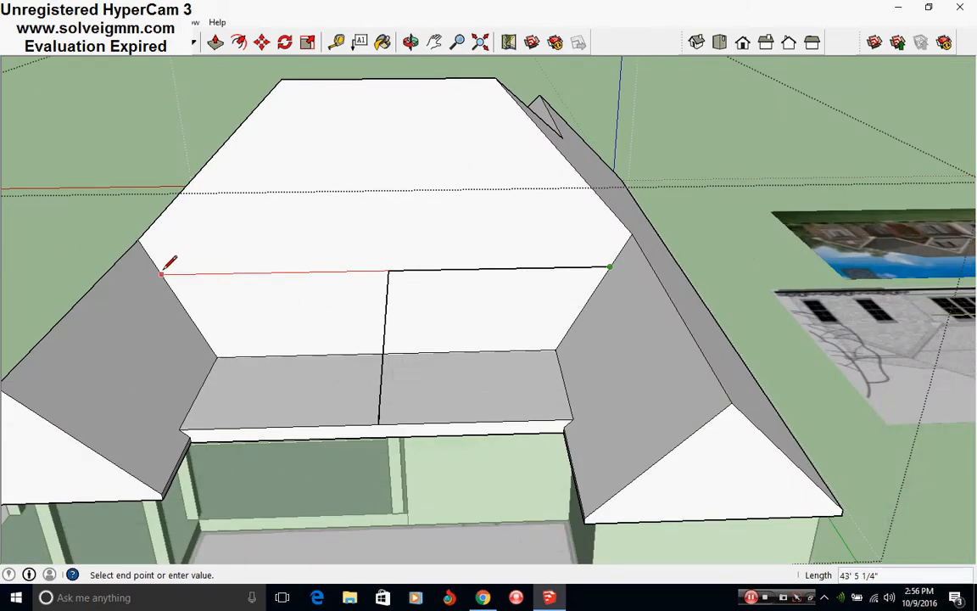
- Erase the small run-and-rise guide lines and the pitch line, keeping the horizontal line across the rear slope
{"action": "scroll", "coordinate": [364, 377], "scroll_direction": "up", "scroll_amount": 3}
{"action": "scroll", "coordinate": [160, 313], "scroll_direction": "up", "scroll_amount": 4}
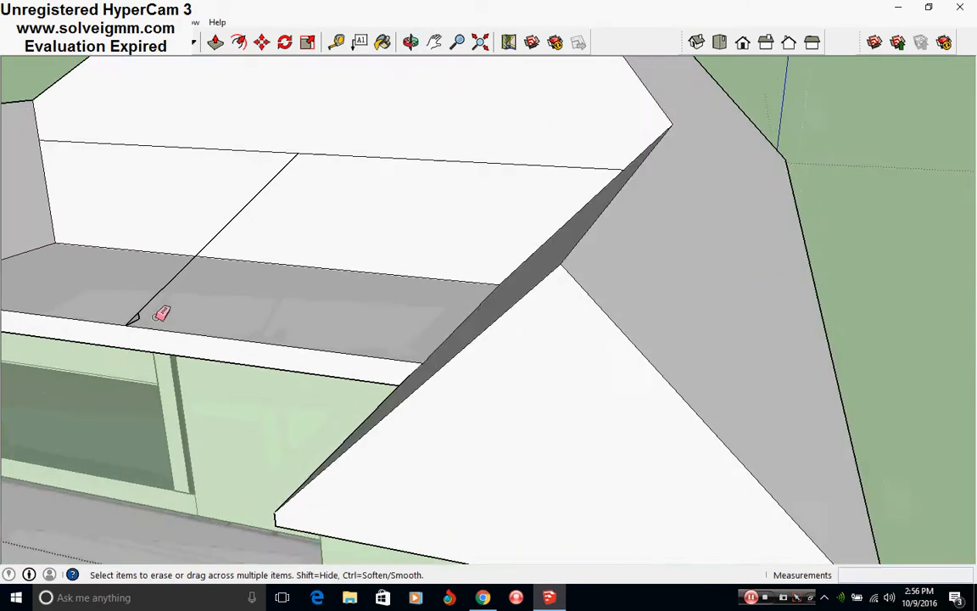
{"action": "scroll", "coordinate": [136, 307], "scroll_direction": "down", "scroll_amount": 3}
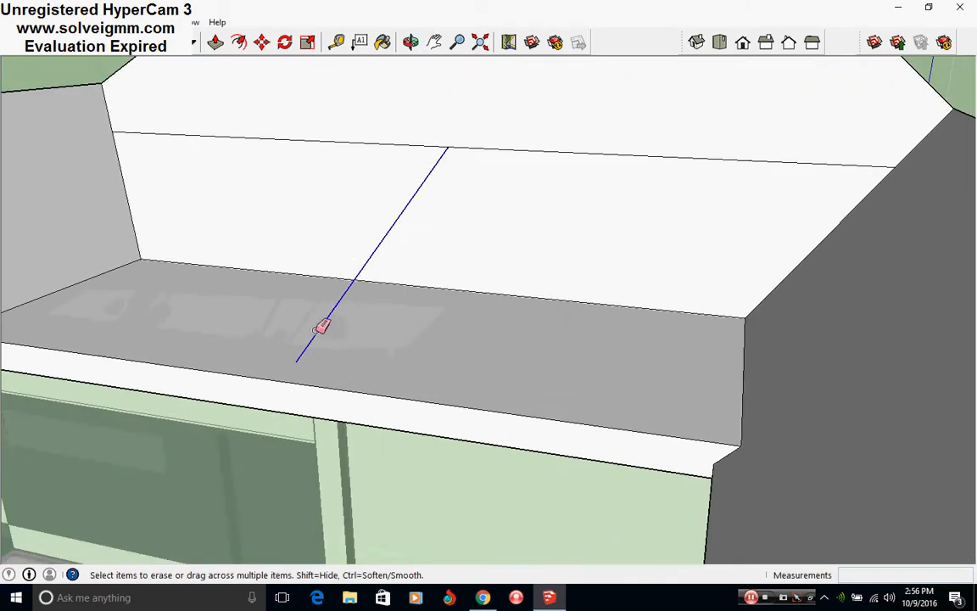
{"action": "left_click", "coordinate": [323, 327]}
{"action": "scroll", "coordinate": [583, 375], "scroll_direction": "down", "scroll_amount": 2}
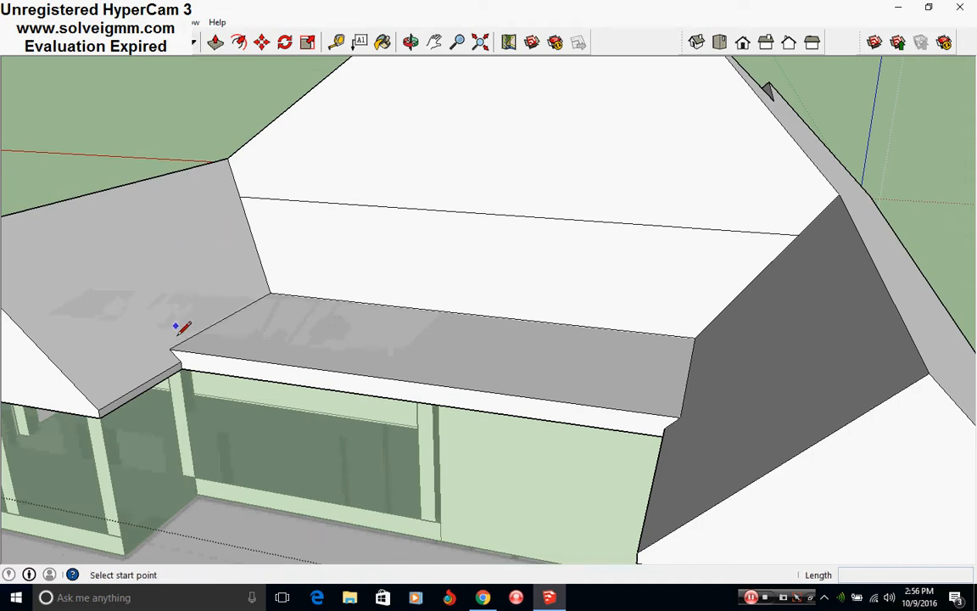
- Draw lines from both ends of the horizontal break line down to the rear slab's outer top corners at the porch and wing
{"action": "left_click", "coordinate": [240, 196]}
{"action": "middle_click_drag", "start_coordinate": [259, 310], "coordinate": [579, 327]}
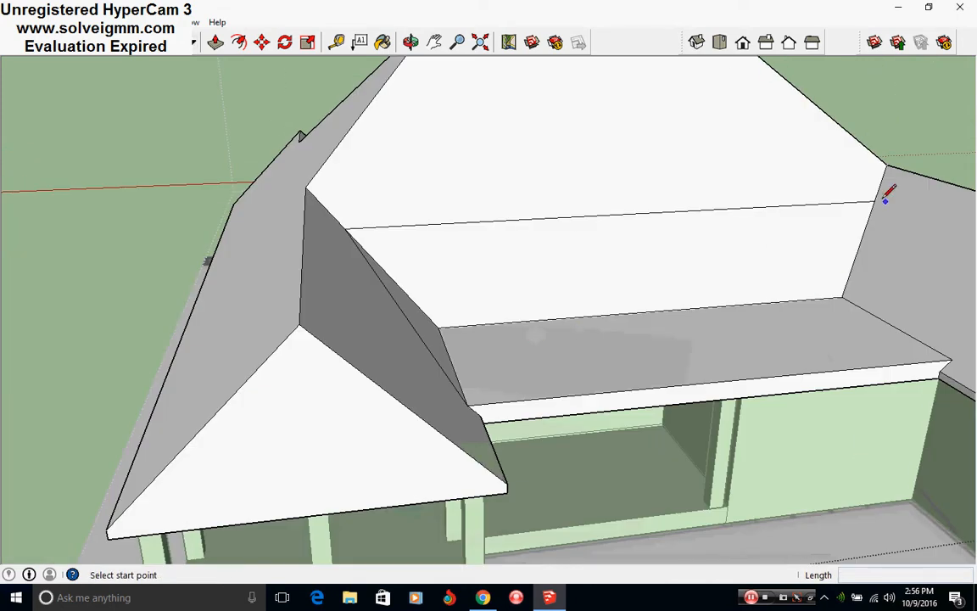
{"action": "left_click", "coordinate": [953, 360]}
{"action": "middle_click_drag", "start_coordinate": [747, 365], "coordinate": [518, 450]}
{"action": "scroll", "coordinate": [504, 378], "scroll_direction": "down", "scroll_amount": 5}
- Examine the entry gables on the front rendering and compare them with the model's front roof slope above the entrance
{"action": "middle_click_drag", "start_coordinate": [185, 348], "coordinate": [585, 279]}
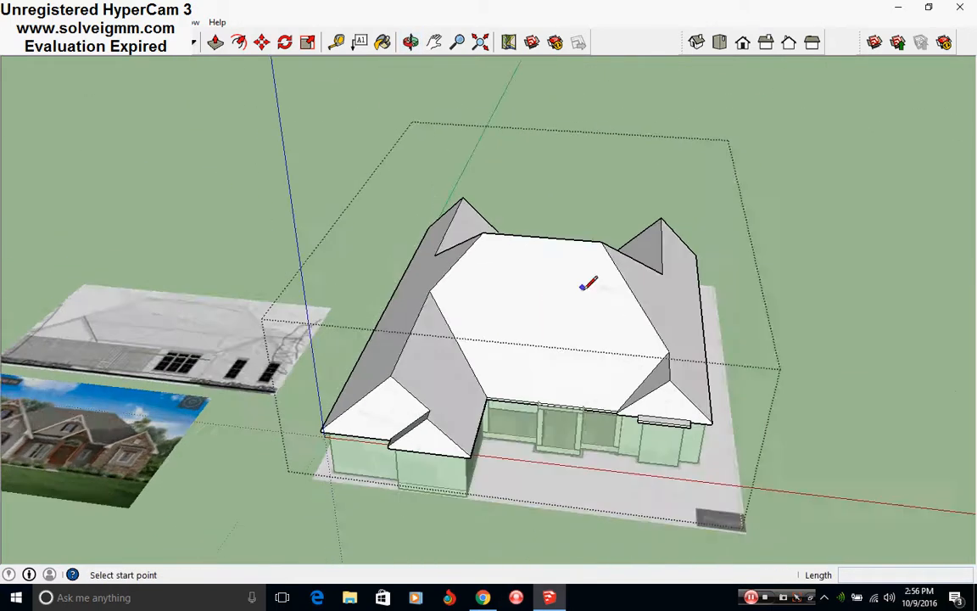
{"action": "scroll", "coordinate": [447, 399], "scroll_direction": "up", "scroll_amount": 3}
{"action": "scroll", "coordinate": [386, 508], "scroll_direction": "up", "scroll_amount": 3}
{"action": "middle_click_drag", "start_coordinate": [386, 508], "coordinate": [407, 450]}
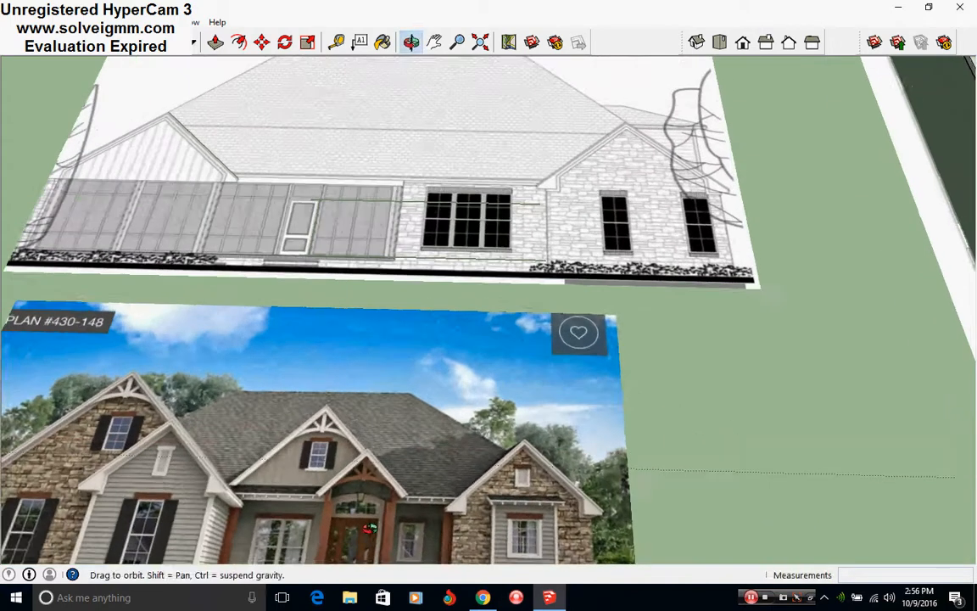
{"action": "scroll", "coordinate": [407, 441], "scroll_direction": "up", "scroll_amount": 4}
{"action": "scroll", "coordinate": [407, 440], "scroll_direction": "up", "scroll_amount": 2}
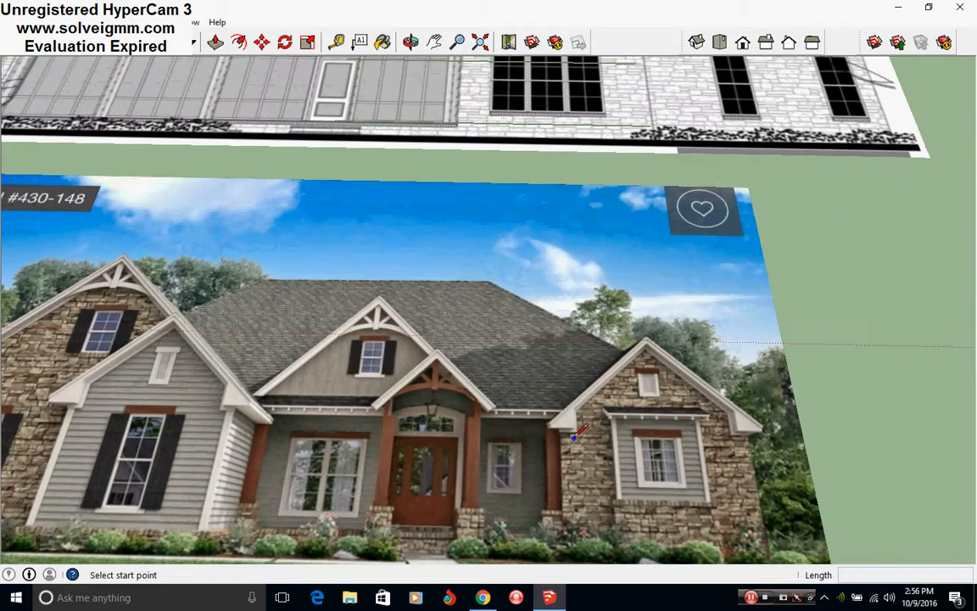
{"action": "scroll", "coordinate": [359, 446], "scroll_direction": "down", "scroll_amount": 5}
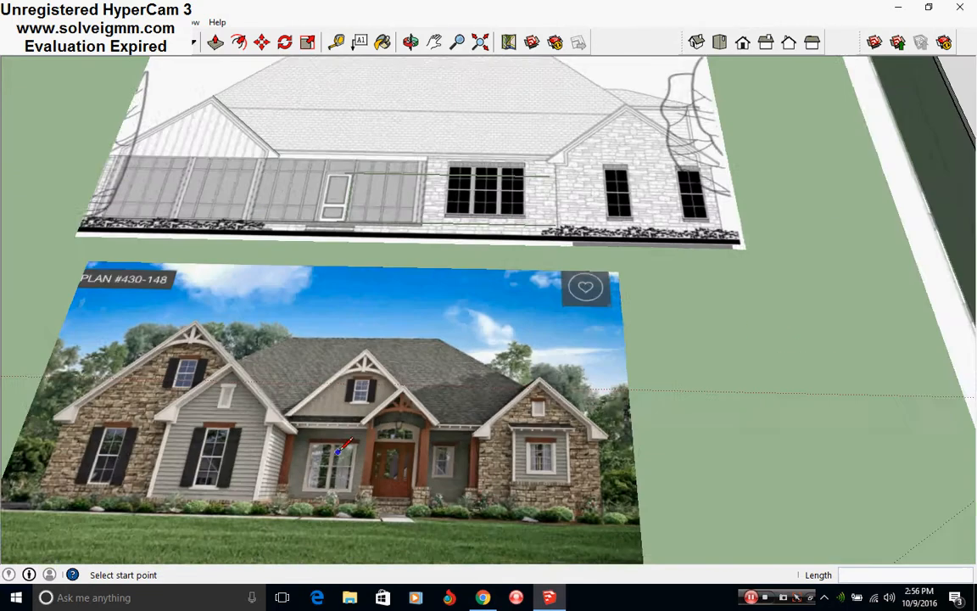
{"action": "middle_click_drag", "start_coordinate": [359, 446], "coordinate": [488, 394]}
{"action": "scroll", "coordinate": [558, 237], "scroll_direction": "up", "scroll_amount": 3}
{"action": "scroll", "coordinate": [462, 394], "scroll_direction": "up", "scroll_amount": 3}
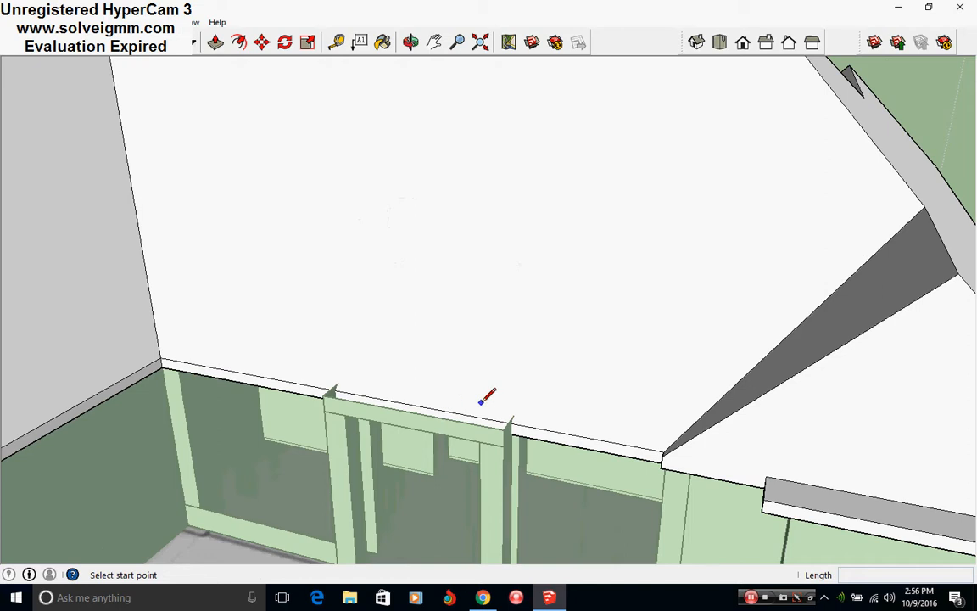
{"action": "scroll", "coordinate": [530, 400], "scroll_direction": "down", "scroll_amount": 2}
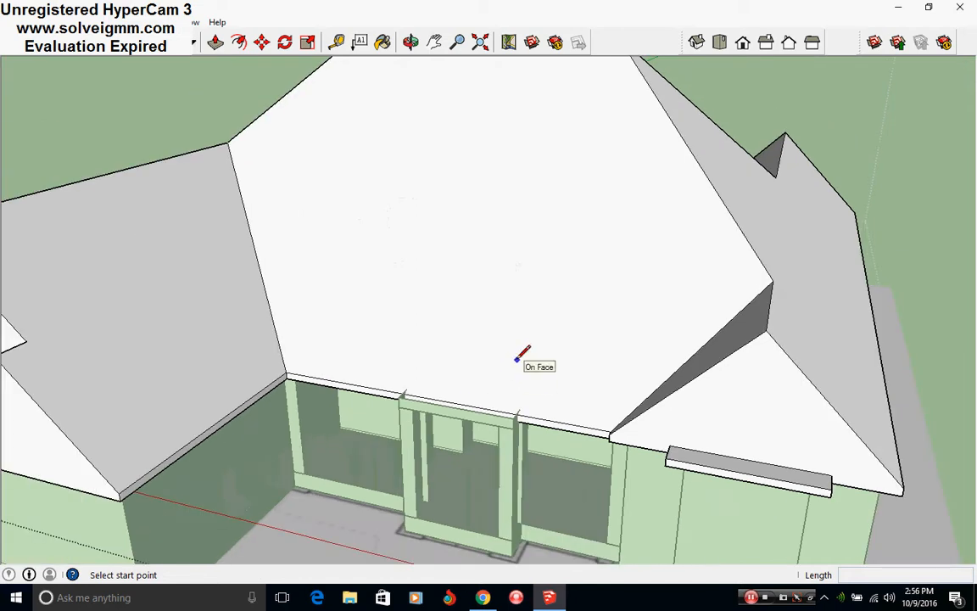
- Draw a 9" vertical line up from the front slab's left inner corner and continue it along the eave to the right wing's roof
{"action": "scroll", "coordinate": [301, 344], "scroll_direction": "up", "scroll_amount": 4}
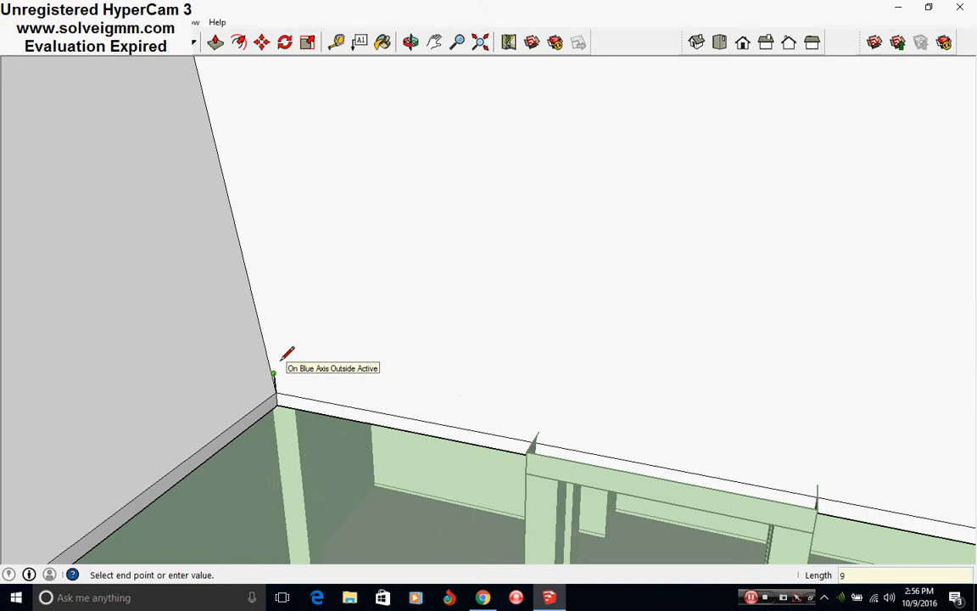
{"action": "middle_click_drag", "start_coordinate": [282, 358], "coordinate": [251, 299]}
{"action": "scroll", "coordinate": [851, 367], "scroll_direction": "up", "scroll_amount": 2}
{"action": "left_click", "coordinate": [835, 382]}
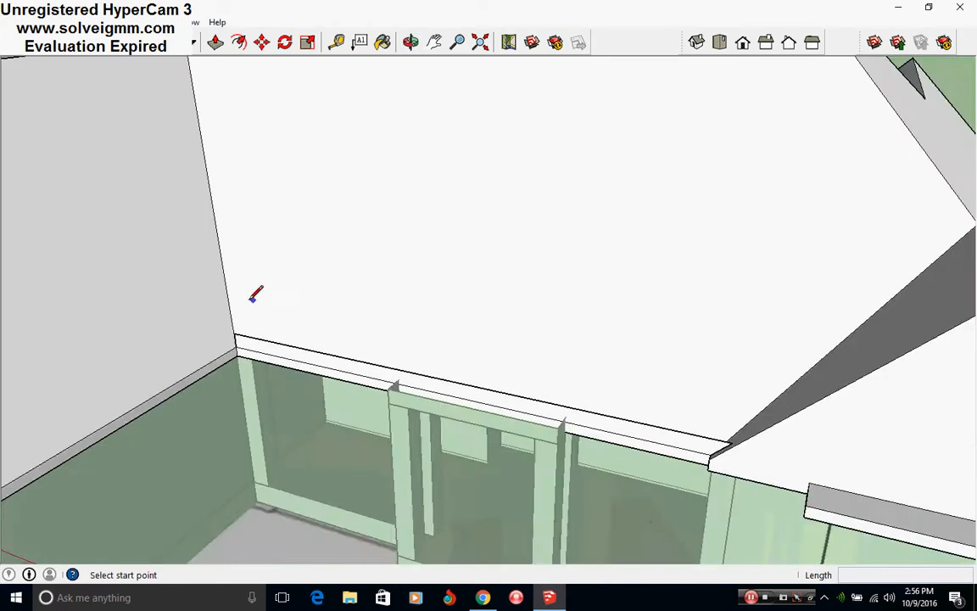
- Move the left end of the raised front eave line outward along the red axis, over the left wing's roof slope
{"action": "scroll", "coordinate": [250, 355], "scroll_direction": "up", "scroll_amount": 2}
{"action": "mouse_move", "coordinate": [251, 355]}
{"action": "middle_mouse_down"}
{"action": "mouse_move", "coordinate": [375, 329]}
{"action": "mouse_move", "coordinate": [281, 212]}
{"action": "middle_mouse_up"}
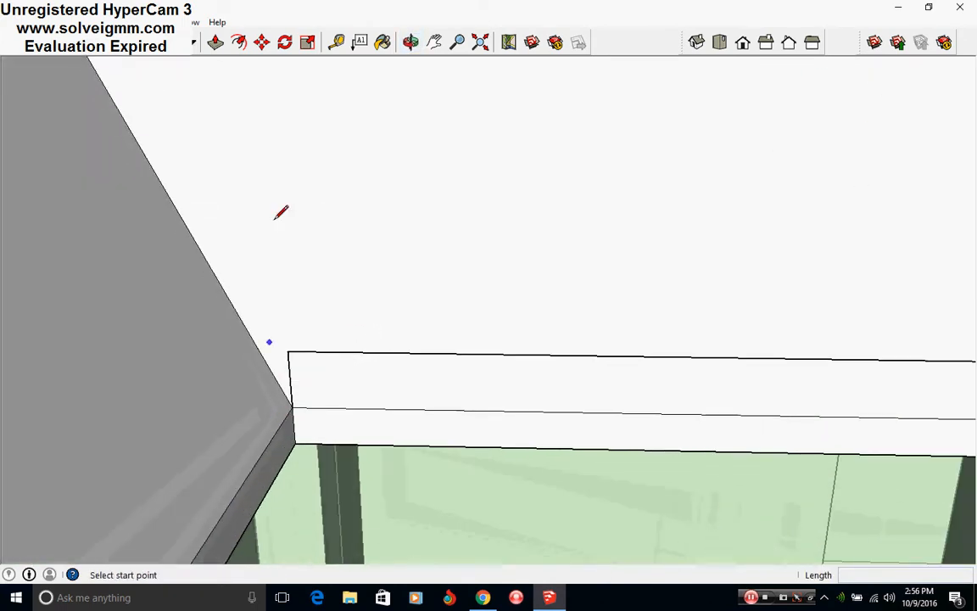
{"action": "left_click", "coordinate": [263, 43]}
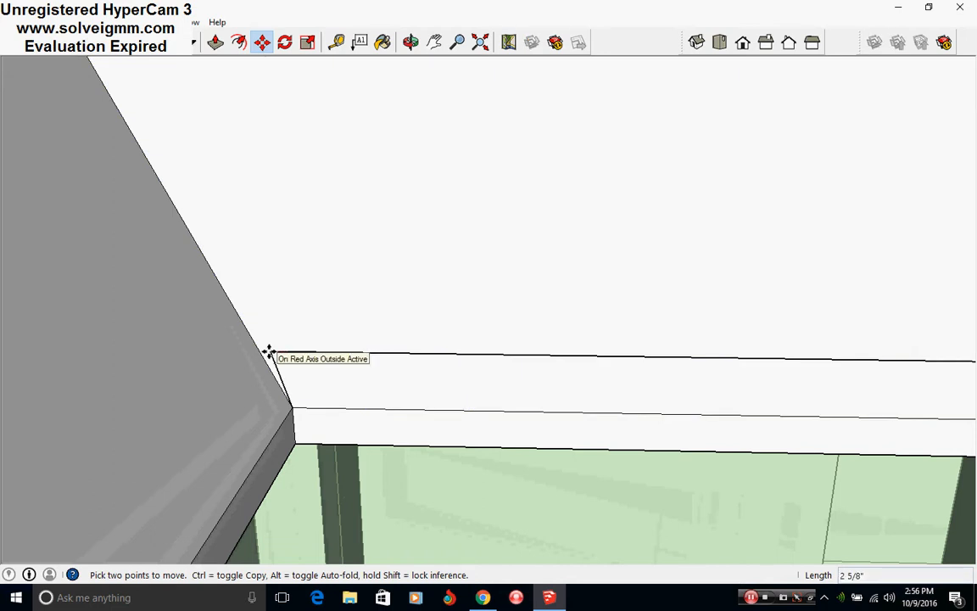
{"action": "key", "text": "Return"}
- Copy the left valley line from the front slab's corner to the raised eave line's left end
{"action": "middle_click_drag", "start_coordinate": [268, 351], "coordinate": [348, 377]}
{"action": "scroll", "coordinate": [257, 390], "scroll_direction": "down", "scroll_amount": 5}
{"action": "scroll", "coordinate": [289, 380], "scroll_direction": "up", "scroll_amount": 3}
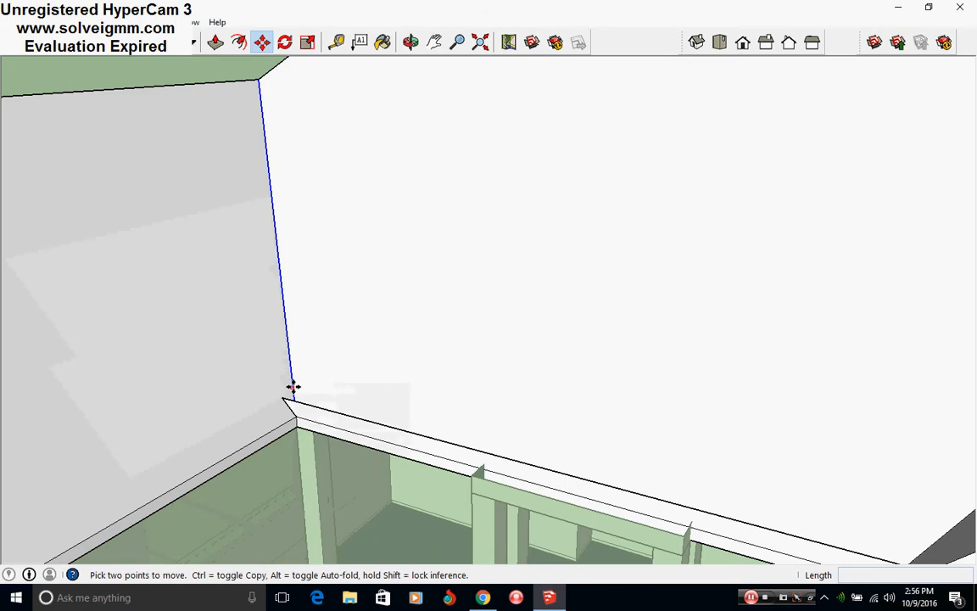
{"action": "scroll", "coordinate": [292, 412], "scroll_direction": "up", "scroll_amount": 1}
{"action": "left_click", "coordinate": [297, 418]}
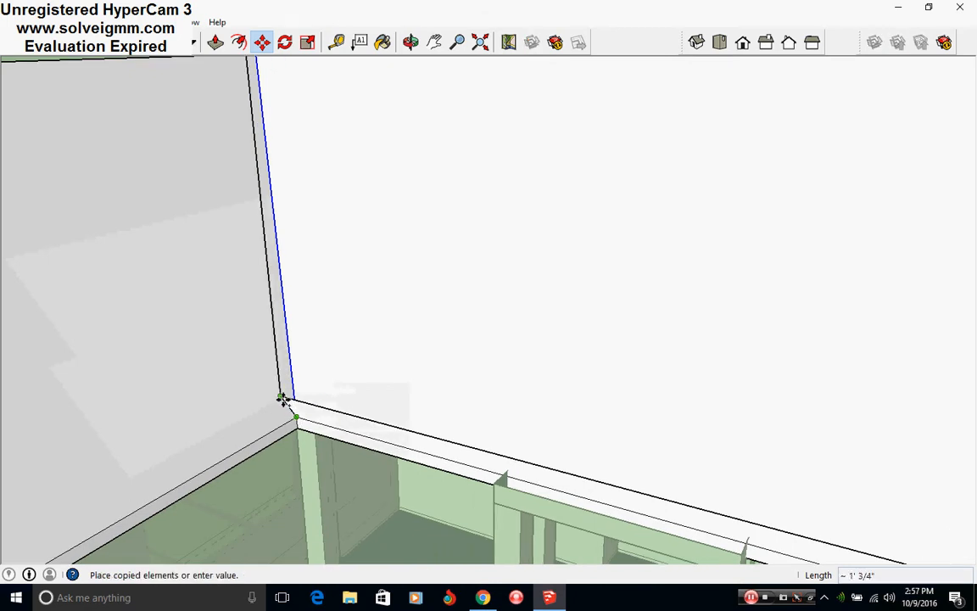
{"action": "left_click", "coordinate": [281, 398]}
- Copy the right valley line from the front slab's corner to the raised eave line's right end
{"action": "scroll", "coordinate": [262, 451], "scroll_direction": "down", "scroll_amount": 4}
{"action": "middle_click_drag", "start_coordinate": [356, 390], "coordinate": [609, 437]}
{"action": "key", "text": "m"}
{"action": "scroll", "coordinate": [836, 406], "scroll_direction": "up", "scroll_amount": 5}
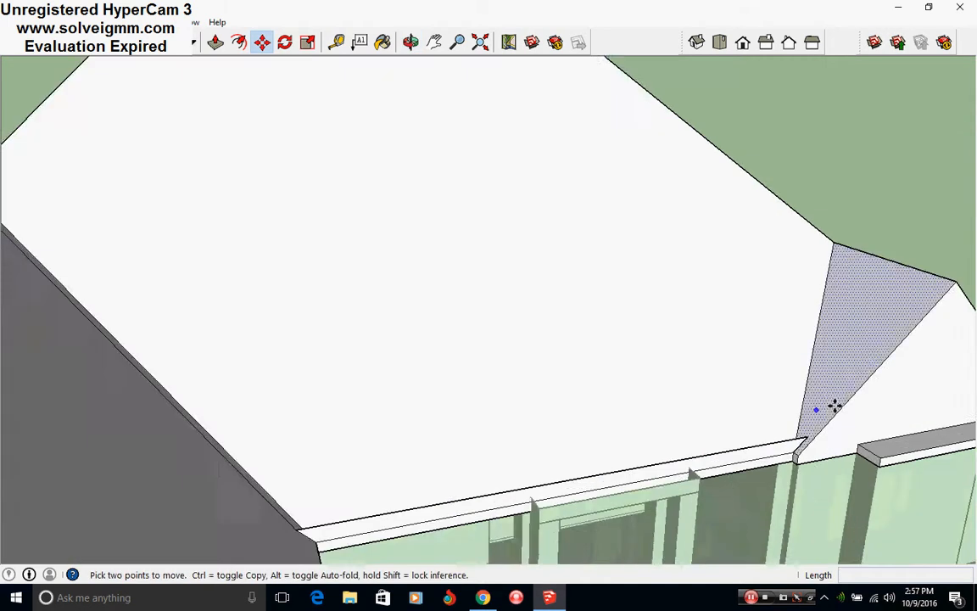
{"action": "scroll", "coordinate": [786, 443], "scroll_direction": "up", "scroll_amount": 3}
{"action": "right_click", "coordinate": [786, 440]}
{"action": "key", "text": "Escape"}
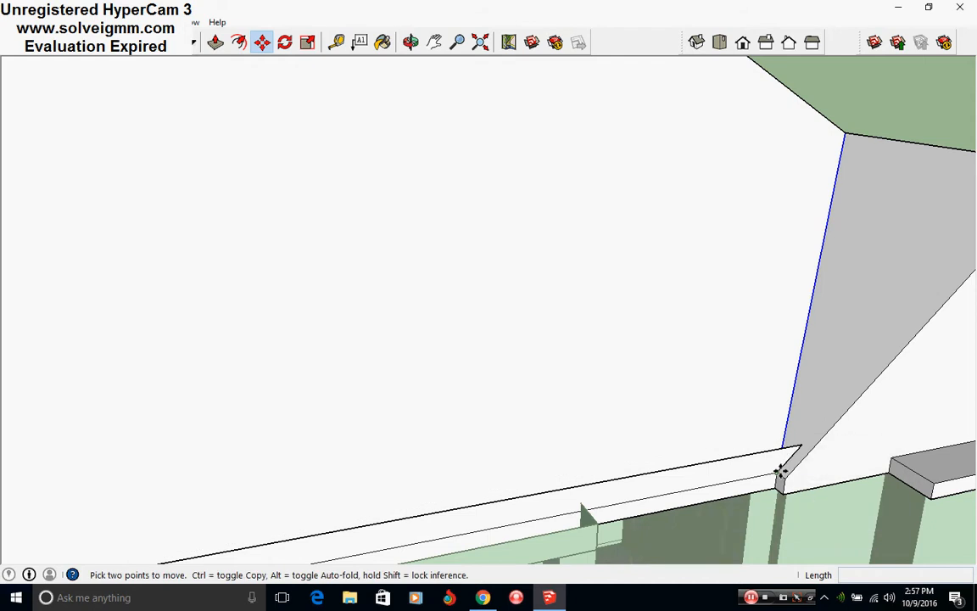
{"action": "left_click", "coordinate": [780, 472], "text": "ctrl"}
{"action": "left_click", "coordinate": [799, 447]}
- Erase the copied valley line's overshoot, the original front valley lines and the slab's old top edge, removing the old front slope
{"action": "scroll", "coordinate": [748, 430], "scroll_direction": "down", "scroll_amount": 4}
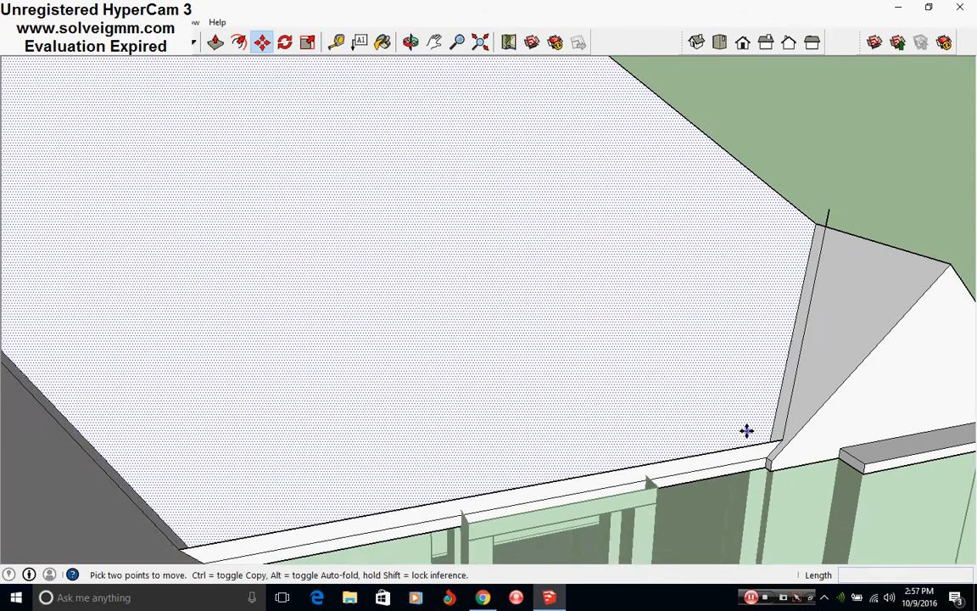
{"action": "key", "text": "e"}
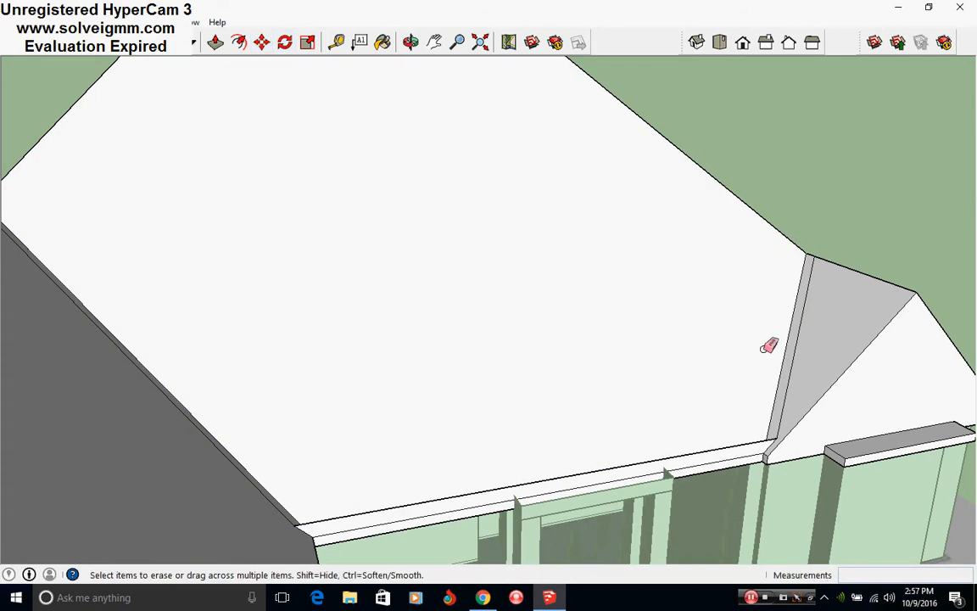
{"action": "scroll", "coordinate": [768, 345], "scroll_direction": "down", "scroll_amount": 5}
{"action": "scroll", "coordinate": [127, 168], "scroll_direction": "up", "scroll_amount": 8}
{"action": "mouse_move", "coordinate": [348, 204]}
{"action": "middle_mouse_down"}
{"action": "mouse_move", "coordinate": [298, 402]}
{"action": "mouse_move", "coordinate": [262, 496]}
{"action": "mouse_move", "coordinate": [260, 395]}
{"action": "mouse_move", "coordinate": [705, 539]}
{"action": "mouse_move", "coordinate": [737, 443]}
{"action": "mouse_move", "coordinate": [427, 493]}
{"action": "mouse_move", "coordinate": [748, 421]}
{"action": "middle_mouse_up"}
{"action": "scroll", "coordinate": [290, 451], "scroll_direction": "down", "scroll_amount": 6}
{"action": "scroll", "coordinate": [728, 354], "scroll_direction": "up", "scroll_amount": 2}
{"action": "middle_click_drag", "start_coordinate": [727, 353], "coordinate": [382, 416]}
{"action": "scroll", "coordinate": [381, 417], "scroll_direction": "down", "scroll_amount": 5}
{"action": "middle_click_drag", "start_coordinate": [301, 374], "coordinate": [185, 212]}
{"action": "scroll", "coordinate": [251, 436], "scroll_direction": "up", "scroll_amount": 3}
{"action": "scroll", "coordinate": [322, 421], "scroll_direction": "down", "scroll_amount": 5}
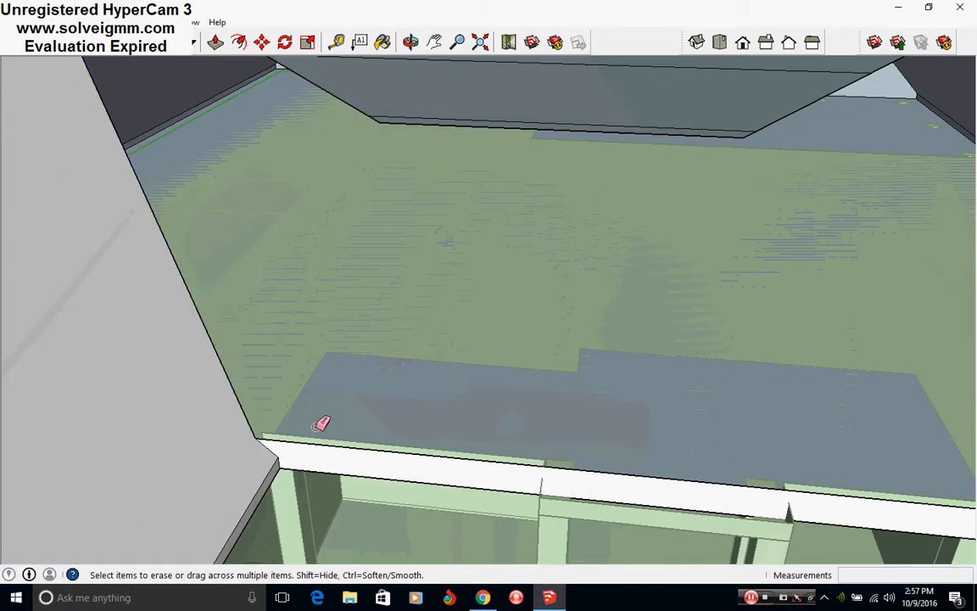
{"action": "middle_click_drag", "start_coordinate": [306, 430], "coordinate": [391, 504]}
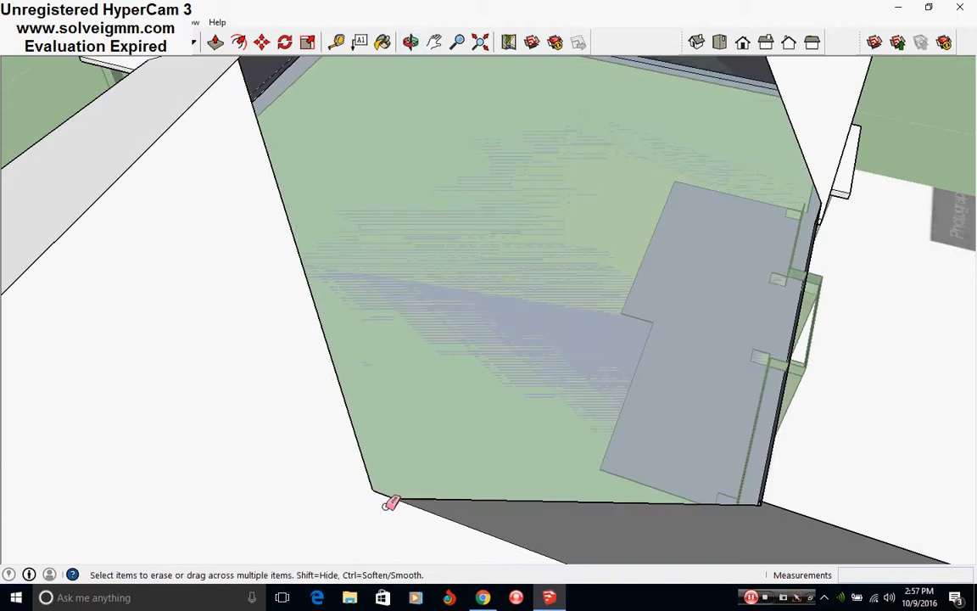
- Copy the main roof's upper left front edge inward from the left wing's ridge to the copied valley's upper end
{"action": "right_click", "coordinate": [363, 459]}
{"action": "left_click", "coordinate": [261, 44]}
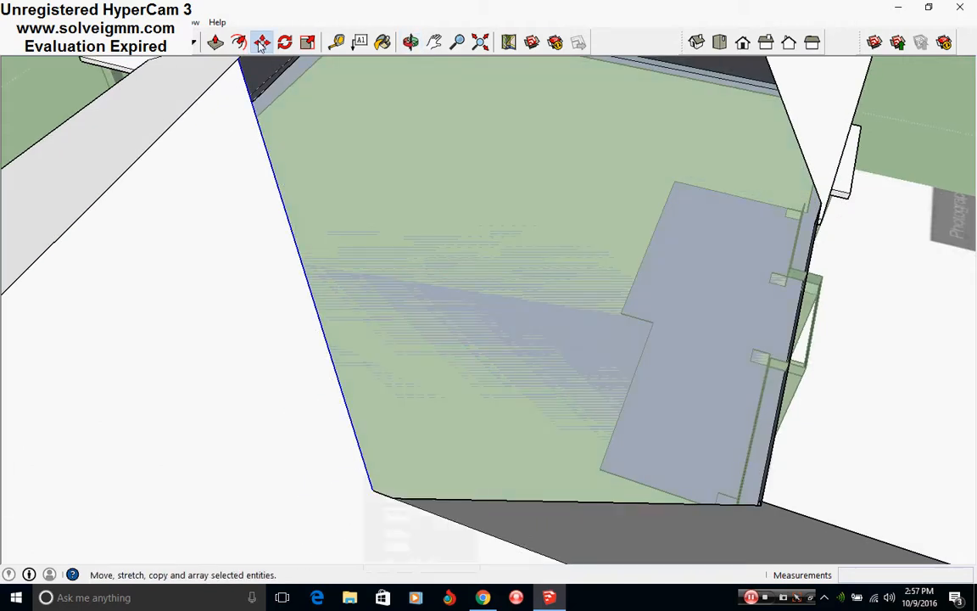
{"action": "left_click", "coordinate": [366, 486]}
{"action": "middle_click_drag", "start_coordinate": [397, 499], "coordinate": [426, 279]}
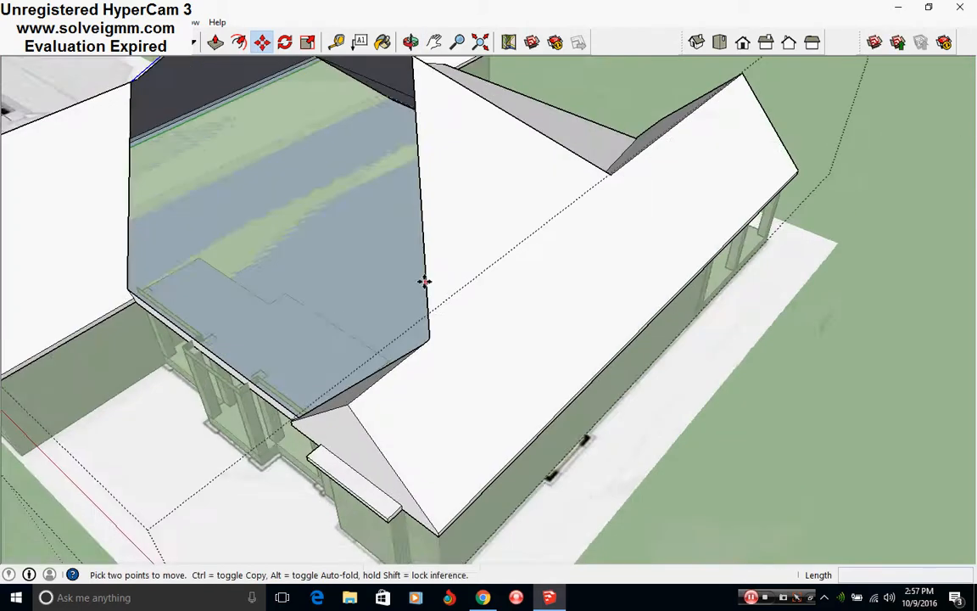
- Copy the main roof's upper right front edge inward along the right wing's ridge to the copied valley's upper end
{"action": "scroll", "coordinate": [429, 349], "scroll_direction": "up", "scroll_amount": 3}
{"action": "right_click", "coordinate": [430, 360]}
{"action": "left_click", "coordinate": [433, 381]}
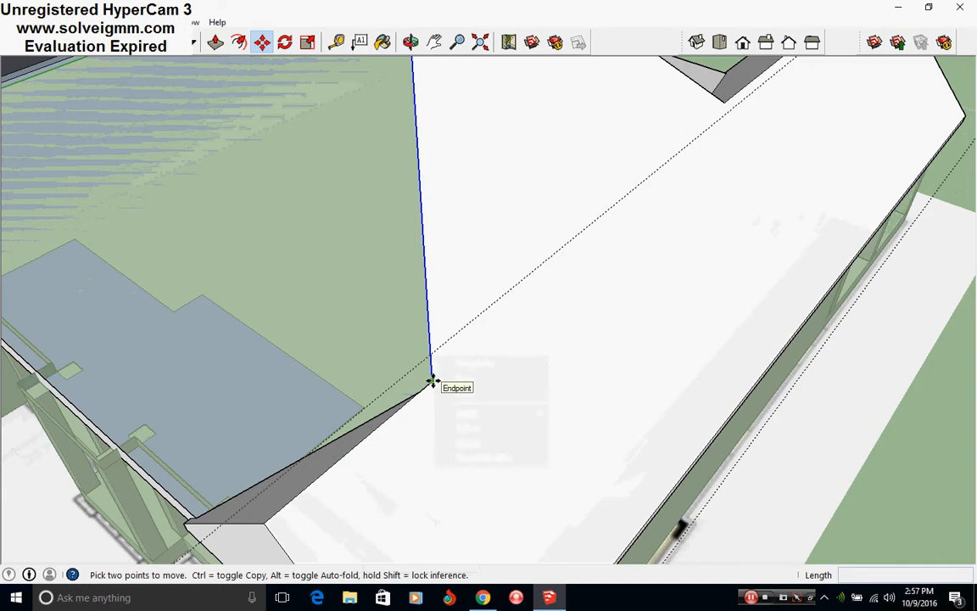
{"action": "key", "text": "ctrl"}
{"action": "left_click", "coordinate": [432, 381]}
{"action": "middle_click_drag", "start_coordinate": [421, 392], "coordinate": [507, 207]}
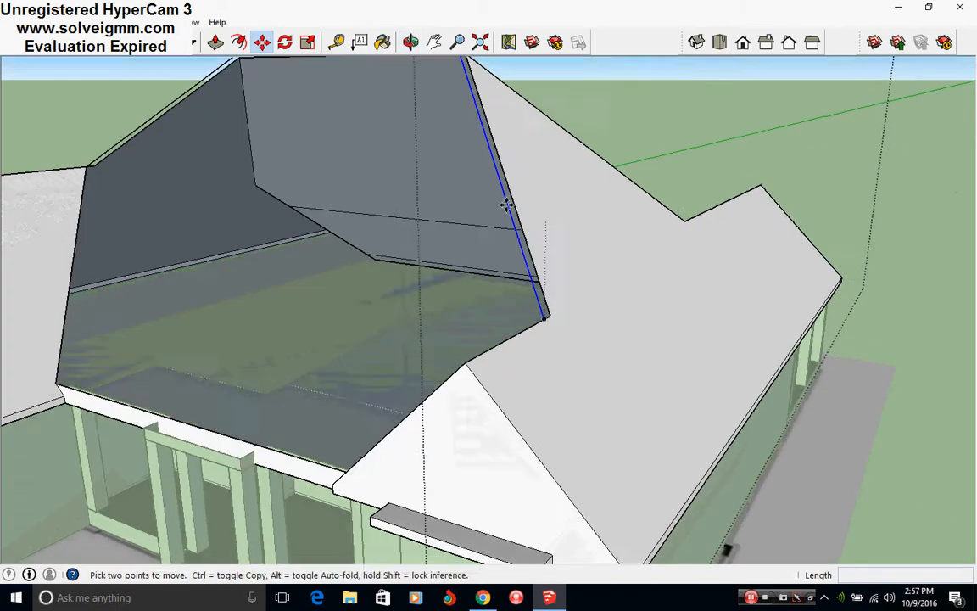
- Draw a line joining the top ends of the two copied roof edges to form the raised front slope
{"action": "scroll", "coordinate": [490, 364], "scroll_direction": "up", "scroll_amount": 3}
{"action": "middle_click_drag", "start_coordinate": [491, 364], "coordinate": [465, 346]}
{"action": "left_click", "coordinate": [77, 42]}
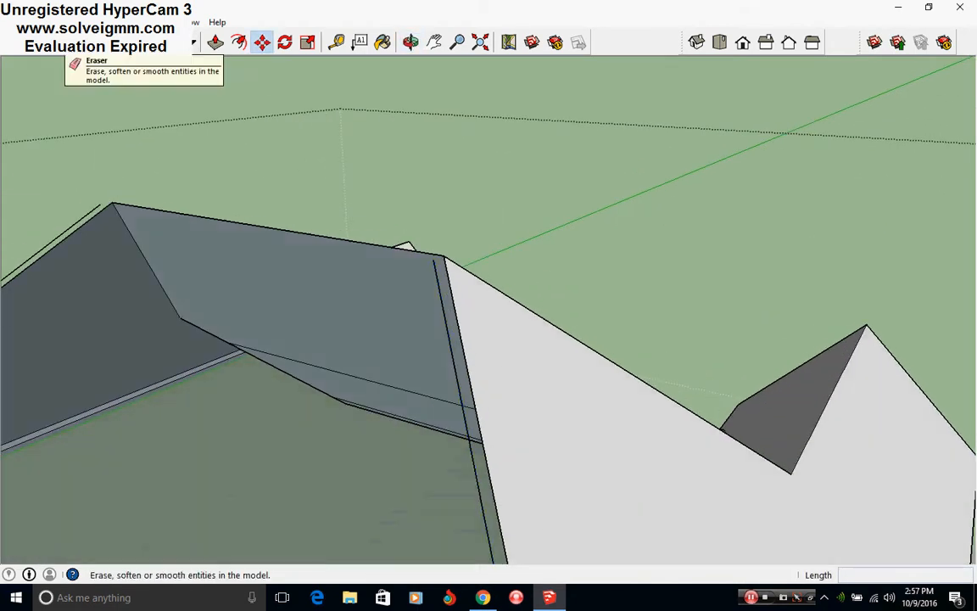
{"action": "left_click", "coordinate": [437, 258]}
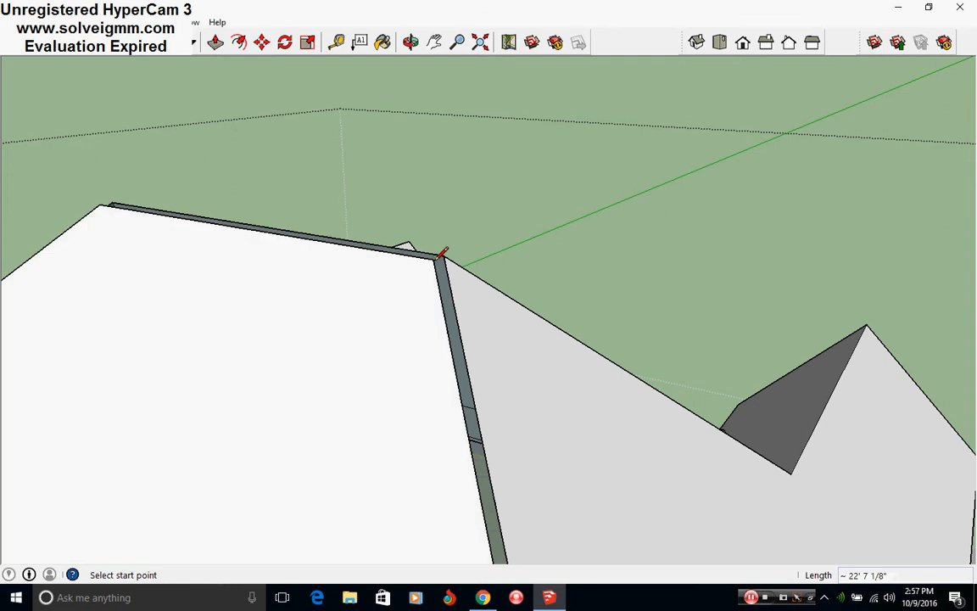
- Extend the front and rear roof edges at the ridge's right end until they cross, and erase the excess and the old edge
{"action": "left_click", "coordinate": [425, 209]}
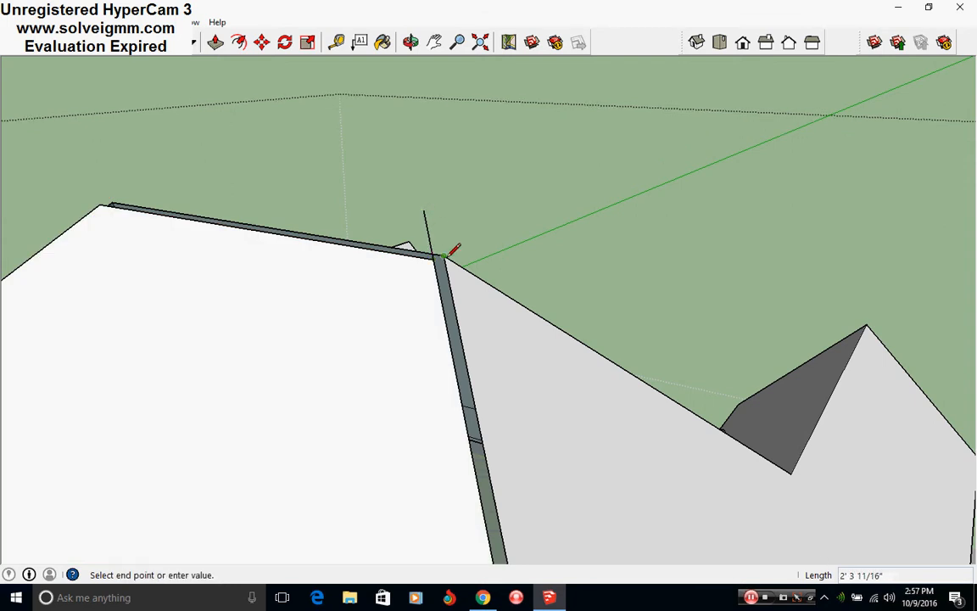
{"action": "mouse_move", "coordinate": [454, 249]}
{"action": "middle_mouse_down"}
{"action": "mouse_move", "coordinate": [386, 290]}
{"action": "mouse_move", "coordinate": [290, 240]}
{"action": "mouse_move", "coordinate": [500, 467]}
{"action": "mouse_move", "coordinate": [428, 394]}
{"action": "mouse_move", "coordinate": [372, 307]}
{"action": "middle_mouse_up"}
{"action": "scroll", "coordinate": [462, 386], "scroll_direction": "up", "scroll_amount": 2}
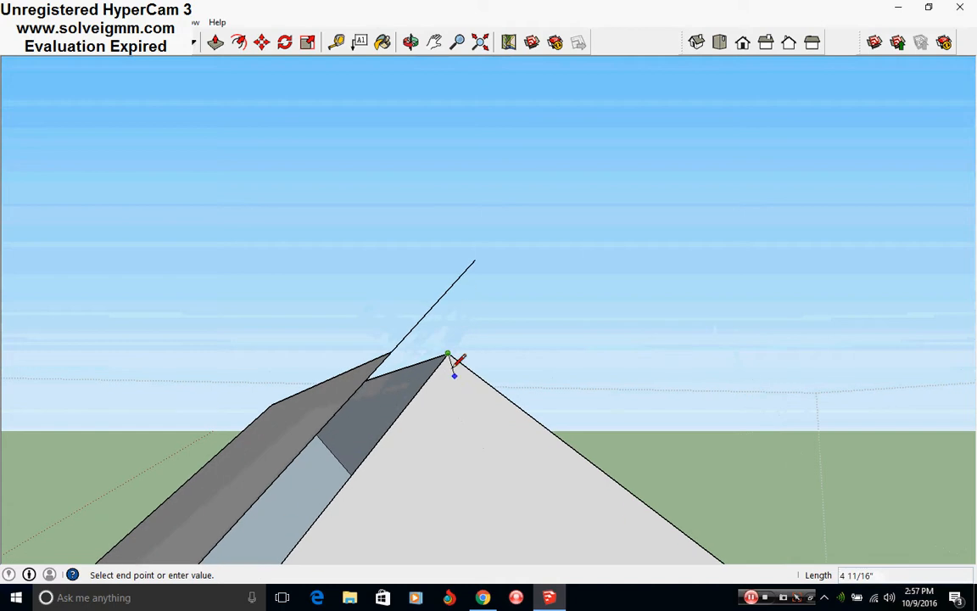
{"action": "left_click", "coordinate": [400, 313]}
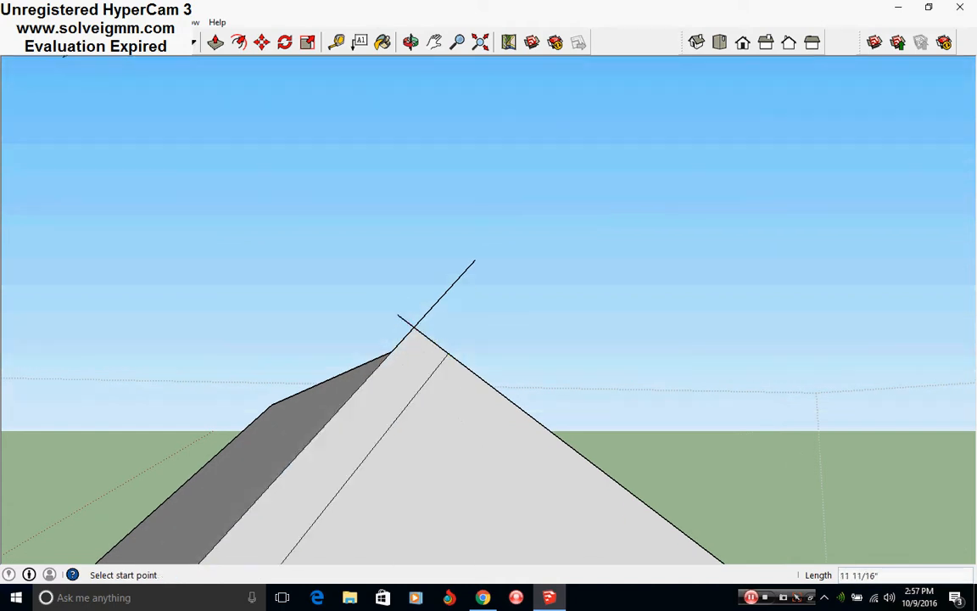
{"action": "key", "text": "e"}
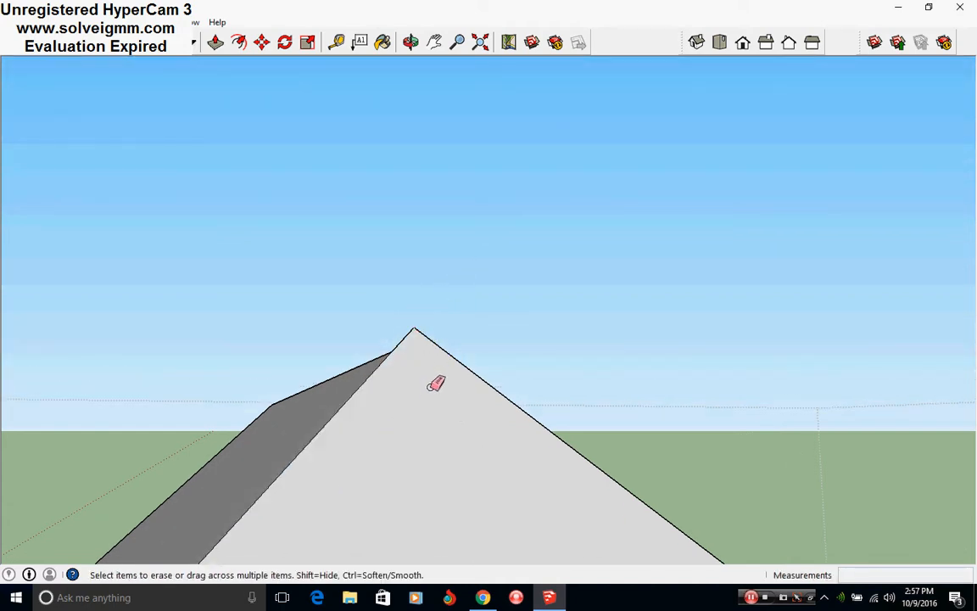
{"action": "mouse_move", "coordinate": [431, 386]}
{"action": "middle_mouse_down"}
{"action": "mouse_move", "coordinate": [475, 458]}
{"action": "mouse_move", "coordinate": [577, 477]}
{"action": "middle_mouse_up"}
- Extend both roof edges to a new peak at the ridge's left end and erase the excess lines
{"action": "mouse_move", "coordinate": [136, 422]}
{"action": "middle_mouse_down"}
{"action": "mouse_move", "coordinate": [461, 408]}
{"action": "mouse_move", "coordinate": [134, 365]}
{"action": "mouse_move", "coordinate": [389, 493]}
{"action": "mouse_move", "coordinate": [462, 329]}
{"action": "middle_mouse_up"}
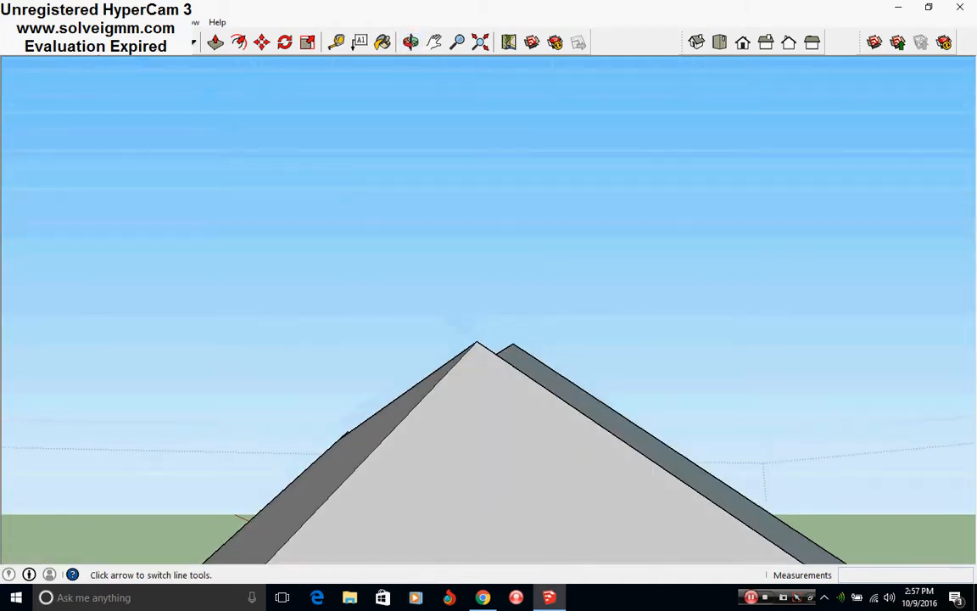
{"action": "key", "text": "l"}
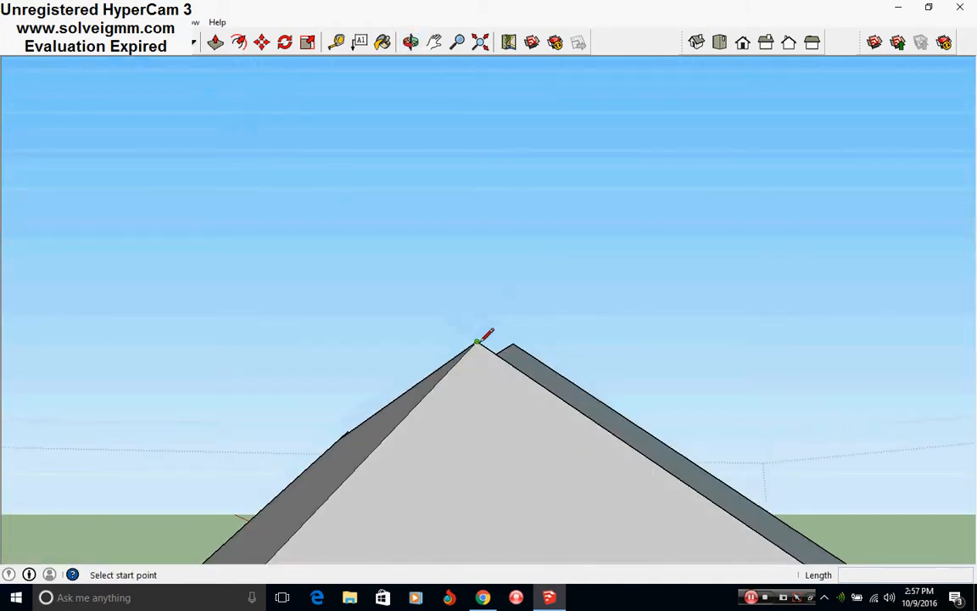
{"action": "mouse_move", "coordinate": [505, 313]}
{"action": "middle_mouse_down"}
{"action": "mouse_move", "coordinate": [497, 410]}
{"action": "mouse_move", "coordinate": [488, 302]}
{"action": "middle_mouse_up"}
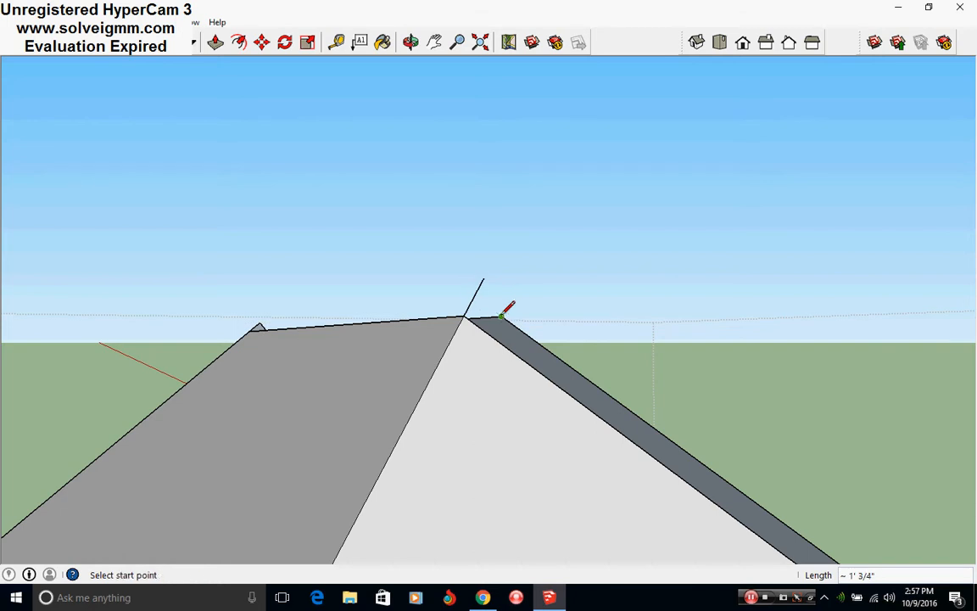
{"action": "left_click", "coordinate": [447, 277]}
{"action": "left_click", "coordinate": [84, 53]}
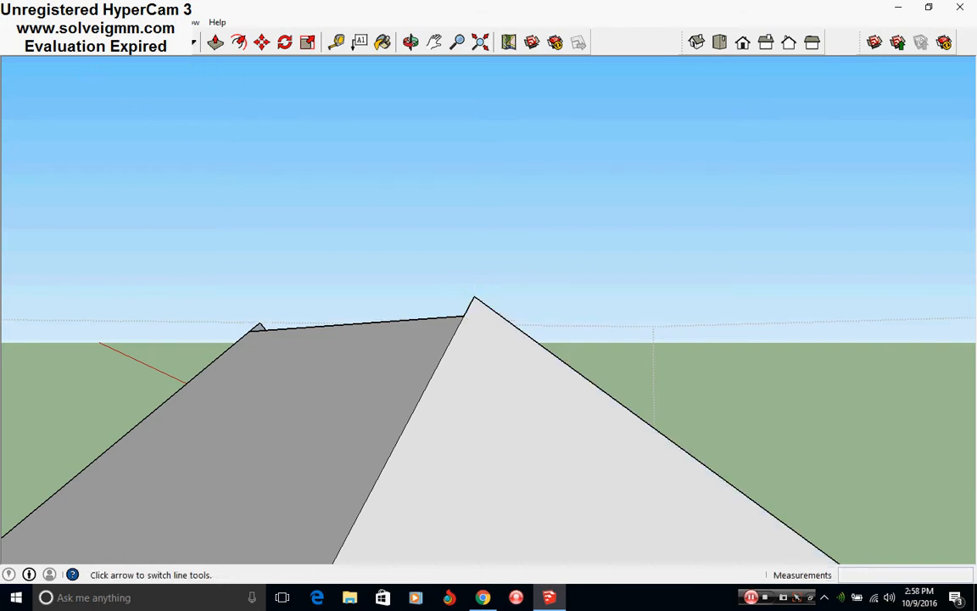
- Draw the new ridge line between the two extended peaks and erase the old ridge line on the rear slope
{"action": "left_click", "coordinate": [474, 296]}
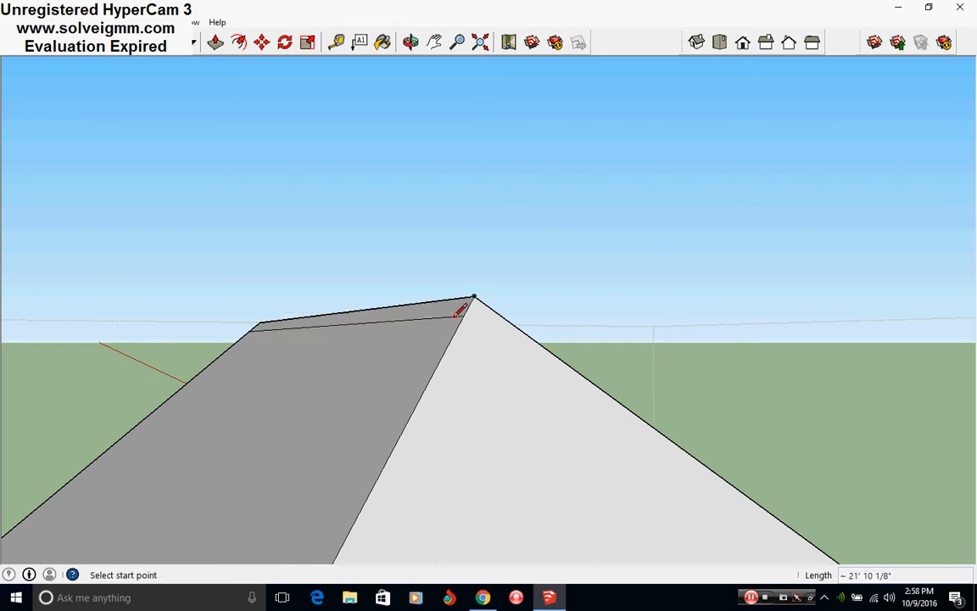
{"action": "right_click", "coordinate": [456, 318]}
{"action": "left_click", "coordinate": [475, 341]}
- Erase the short leftover lines on both wing ridges beside the lower ends of the raised front slope's upper edges
{"action": "scroll", "coordinate": [421, 345], "scroll_direction": "down", "scroll_amount": 3}
{"action": "middle_click_drag", "start_coordinate": [420, 345], "coordinate": [339, 421]}
{"action": "scroll", "coordinate": [314, 406], "scroll_direction": "up", "scroll_amount": 2}
{"action": "right_click", "coordinate": [305, 388]}
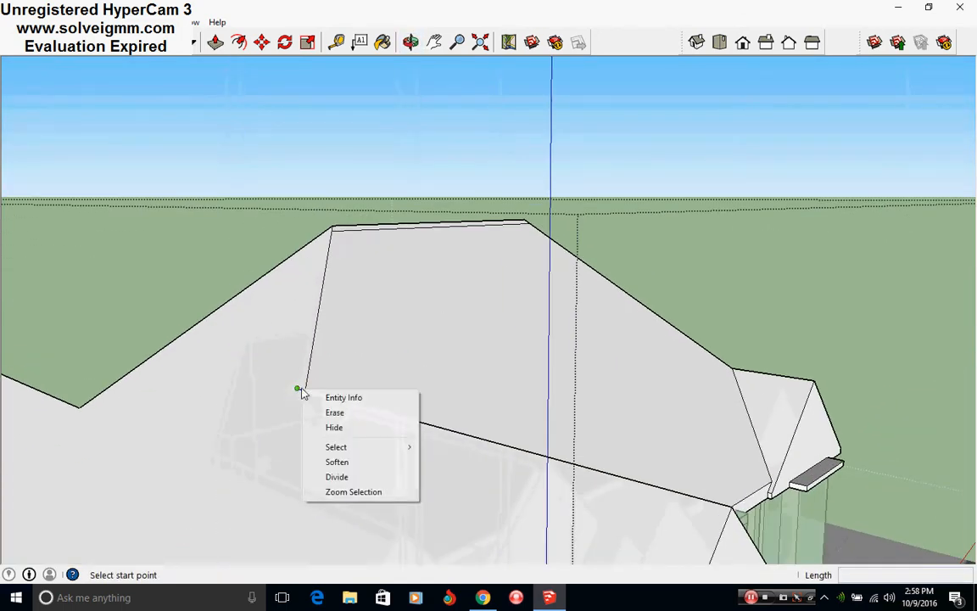
{"action": "left_click", "coordinate": [333, 410]}
{"action": "scroll", "coordinate": [509, 382], "scroll_direction": "down", "scroll_amount": 3}
{"action": "scroll", "coordinate": [337, 410], "scroll_direction": "up", "scroll_amount": 2}
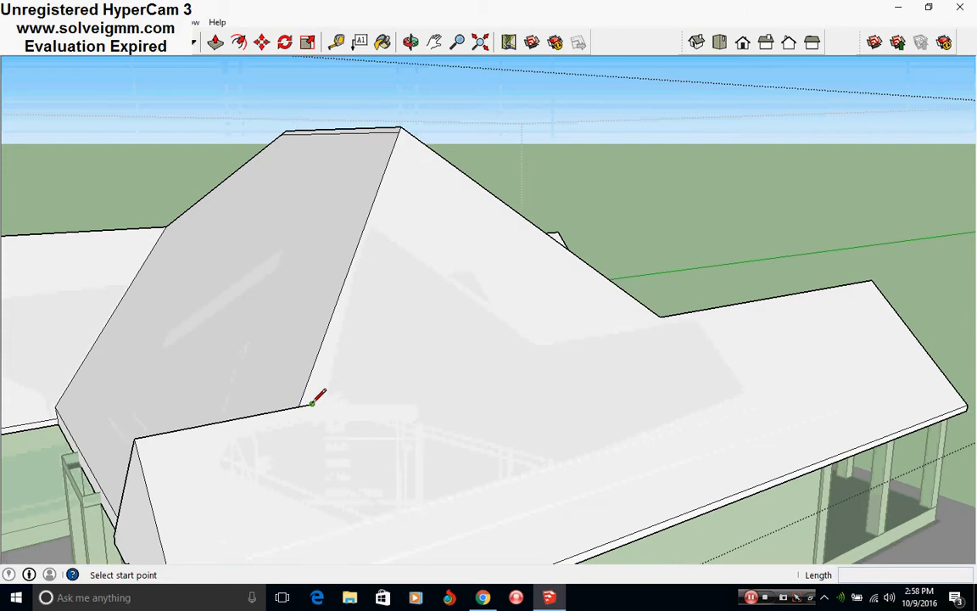
{"action": "right_click", "coordinate": [312, 403]}
{"action": "left_click", "coordinate": [345, 428]}
- Examine the finished front slope in the model and compare it with the entry gables on the front rendering
{"action": "mouse_move", "coordinate": [341, 420]}
{"action": "middle_mouse_down"}
{"action": "mouse_move", "coordinate": [344, 406]}
{"action": "mouse_move", "coordinate": [547, 447]}
{"action": "middle_mouse_up"}
{"action": "scroll", "coordinate": [514, 391], "scroll_direction": "down", "scroll_amount": 3}
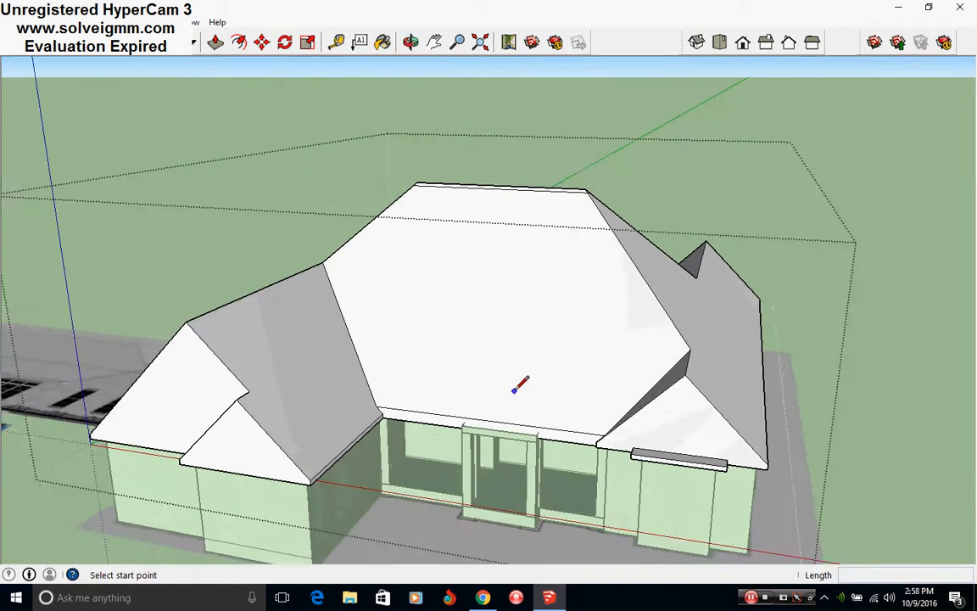
{"action": "scroll", "coordinate": [514, 390], "scroll_direction": "down", "scroll_amount": 3}
{"action": "middle_click_drag", "start_coordinate": [514, 391], "coordinate": [585, 535]}
{"action": "middle_click_drag", "start_coordinate": [539, 381], "coordinate": [539, 452]}
{"action": "scroll", "coordinate": [539, 451], "scroll_direction": "down", "scroll_amount": 4}
{"action": "scroll", "coordinate": [377, 501], "scroll_direction": "up", "scroll_amount": 4}
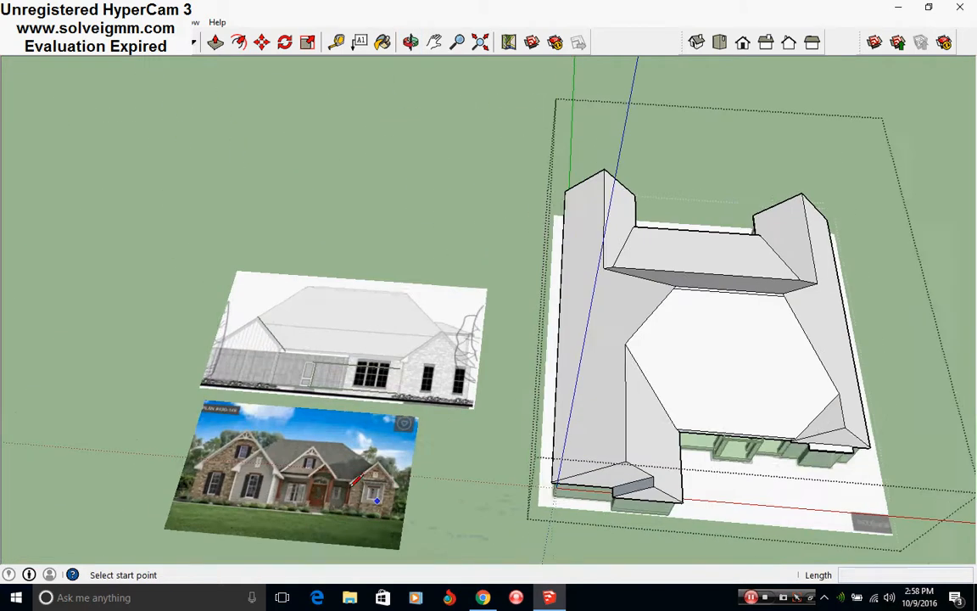
{"action": "scroll", "coordinate": [377, 500], "scroll_direction": "up", "scroll_amount": 5}
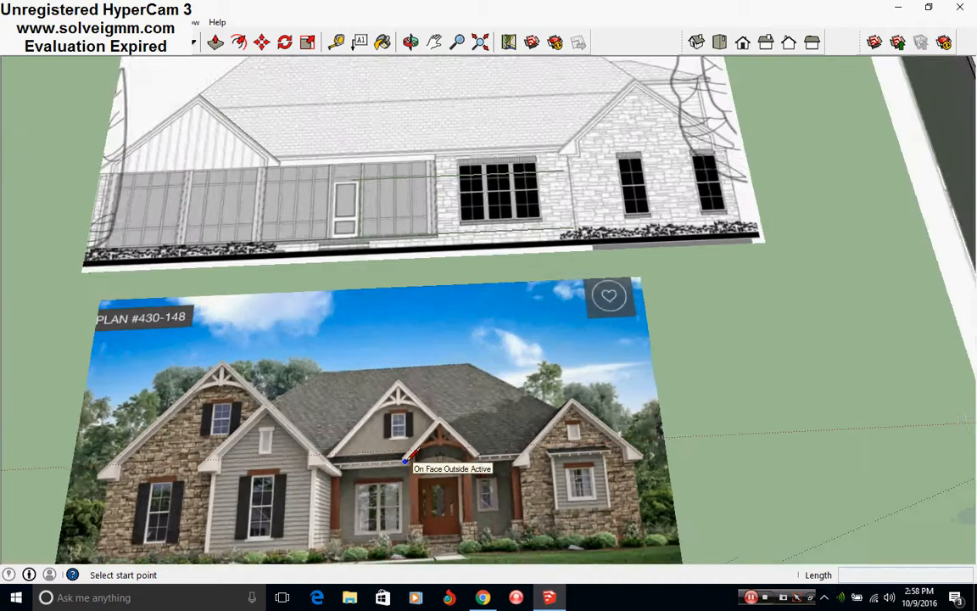
{"action": "scroll", "coordinate": [405, 460], "scroll_direction": "down", "scroll_amount": 2}
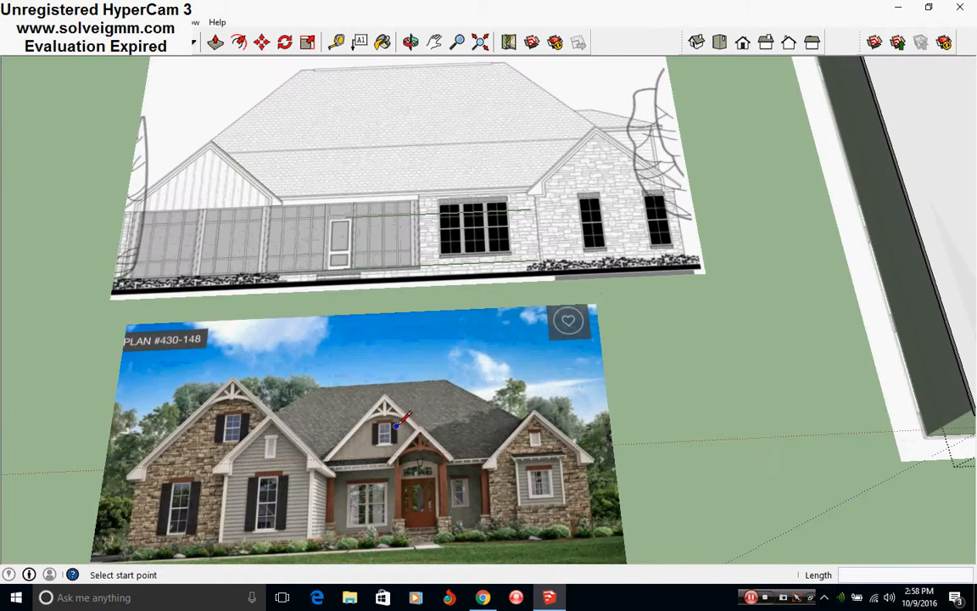
- Draw vertical lines up the main fascia where the two sides of the front entry projection meet it
{"action": "mouse_move", "coordinate": [831, 499]}
{"action": "middle_mouse_down", "text": "shift"}
{"action": "mouse_move", "coordinate": [550, 517]}
{"action": "mouse_move", "coordinate": [530, 222]}
{"action": "mouse_move", "coordinate": [513, 263]}
{"action": "middle_mouse_up", "text": "shift"}
{"action": "scroll", "coordinate": [618, 416], "scroll_direction": "up", "scroll_amount": 2}
{"action": "scroll", "coordinate": [458, 355], "scroll_direction": "up", "scroll_amount": 4}
{"action": "mouse_move", "coordinate": [481, 361]}
{"action": "middle_mouse_down"}
{"action": "mouse_move", "coordinate": [523, 384]}
{"action": "mouse_move", "coordinate": [554, 327]}
{"action": "middle_mouse_up"}
{"action": "key", "text": "l"}
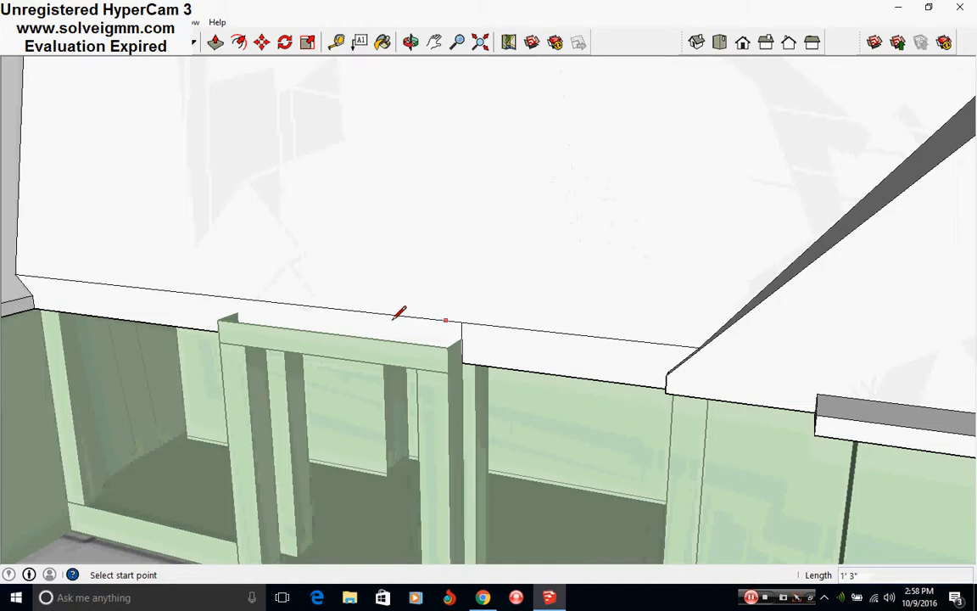
{"action": "middle_click_drag", "start_coordinate": [394, 318], "coordinate": [574, 359]}
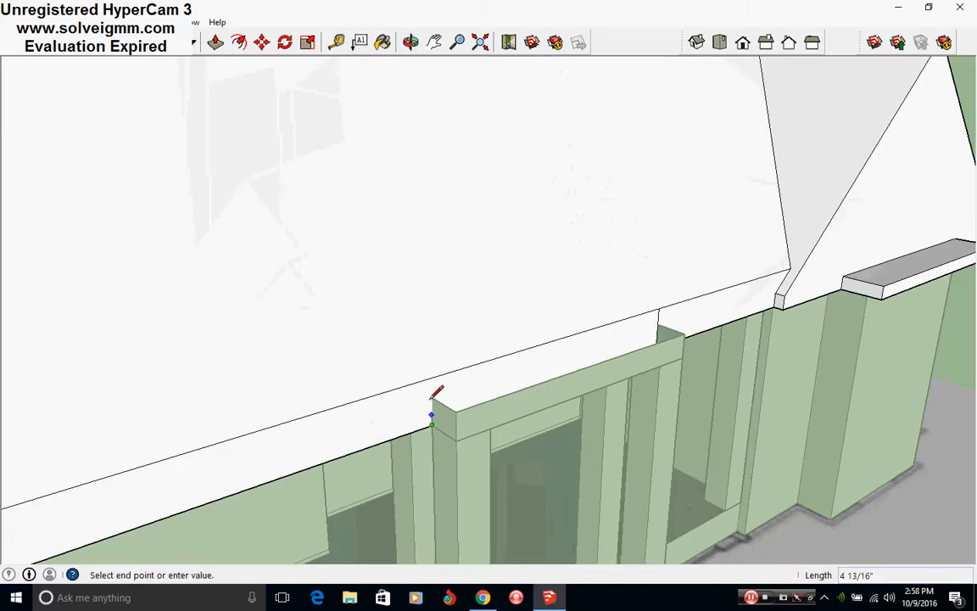
- Pull the fascia section above the front entry outward with Push/Pull so it overhangs the entry projection
{"action": "left_click", "coordinate": [216, 42]}
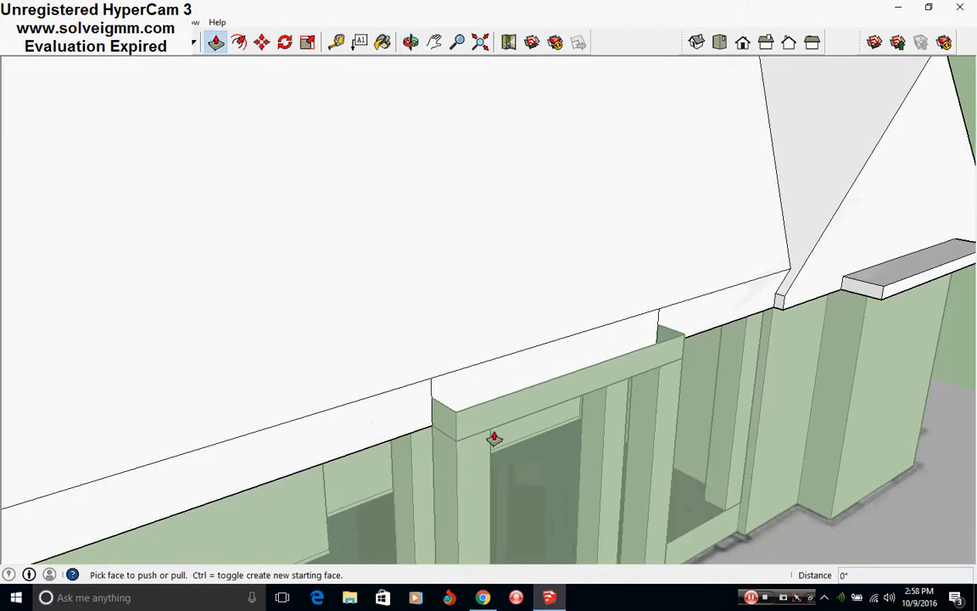
{"action": "left_click", "coordinate": [493, 436]}
{"action": "left_click", "coordinate": [481, 476]}
{"action": "left_click", "coordinate": [496, 385]}
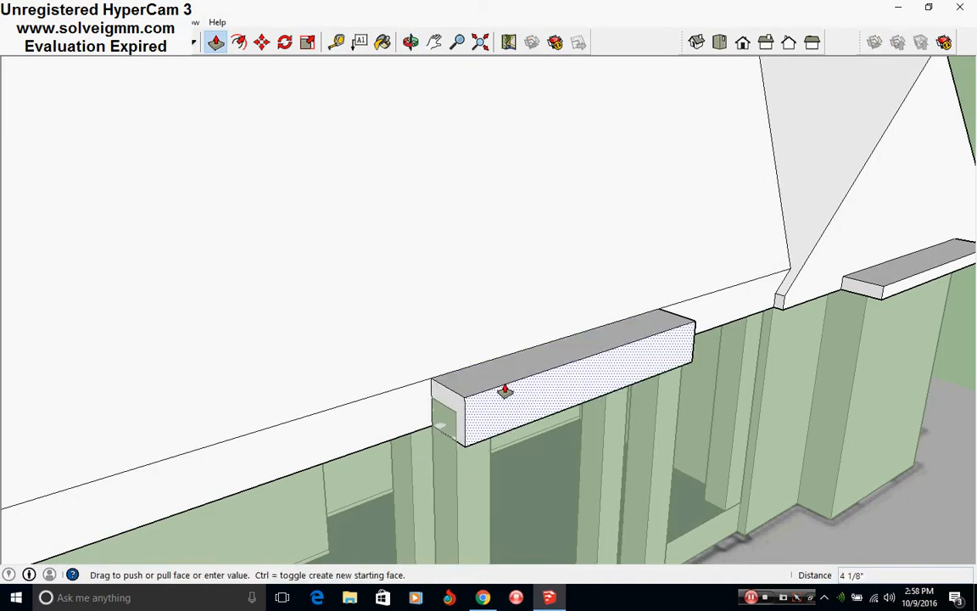
{"action": "key", "text": "Return"}
- Extend both ends of the entry fascia block sideways by 1'
{"action": "left_click", "coordinate": [465, 416]}
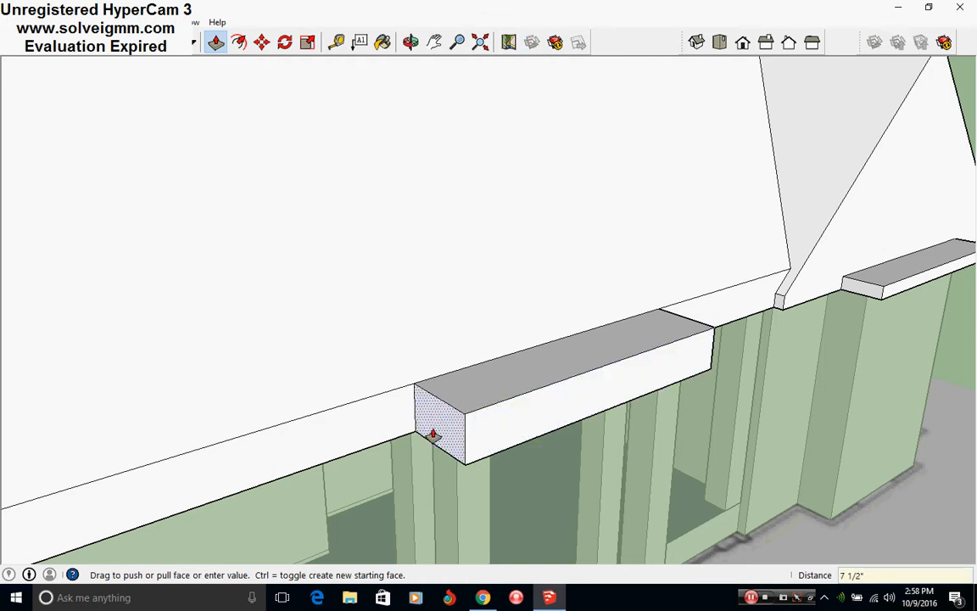
{"action": "type", "text": "1'"}
{"action": "key", "text": "Return"}
{"action": "middle_click_drag", "start_coordinate": [500, 431], "coordinate": [127, 420]}
{"action": "left_click", "coordinate": [376, 380]}
{"action": "double_click", "coordinate": [376, 381]}
- Copy the valley edge between the left wing and the front slope to the entry fascia block's right rear corner
{"action": "scroll", "coordinate": [441, 463], "scroll_direction": "down", "scroll_amount": 6}
{"action": "mouse_move", "coordinate": [444, 465]}
{"action": "middle_mouse_down"}
{"action": "mouse_move", "coordinate": [480, 452]}
{"action": "mouse_move", "coordinate": [512, 388]}
{"action": "mouse_move", "coordinate": [512, 441]}
{"action": "middle_mouse_up"}
{"action": "left_click", "coordinate": [260, 41]}
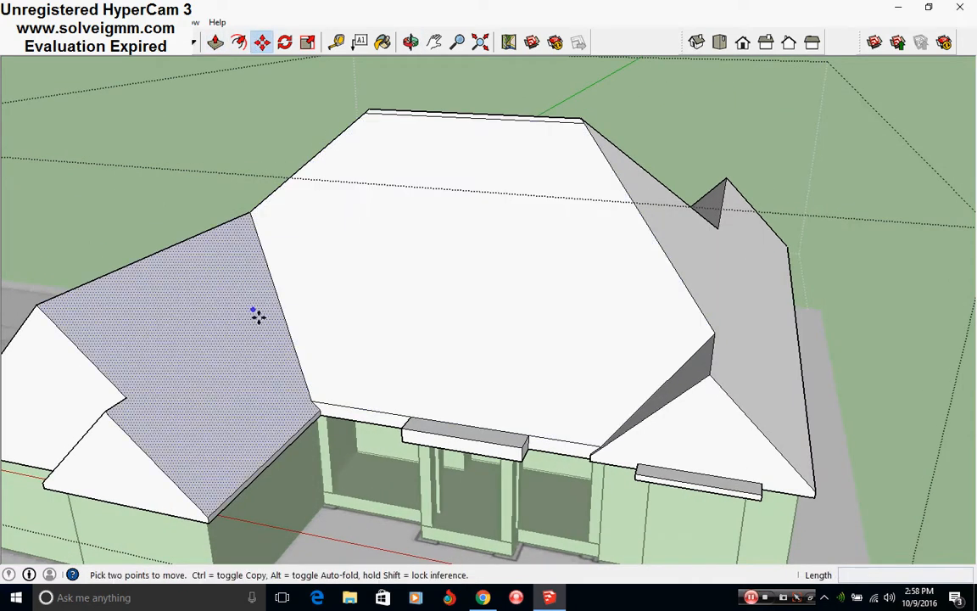
{"action": "right_click", "coordinate": [303, 370]}
{"action": "left_click", "coordinate": [303, 371]}
{"action": "key", "text": "ctrl"}
{"action": "left_click", "coordinate": [311, 401]}
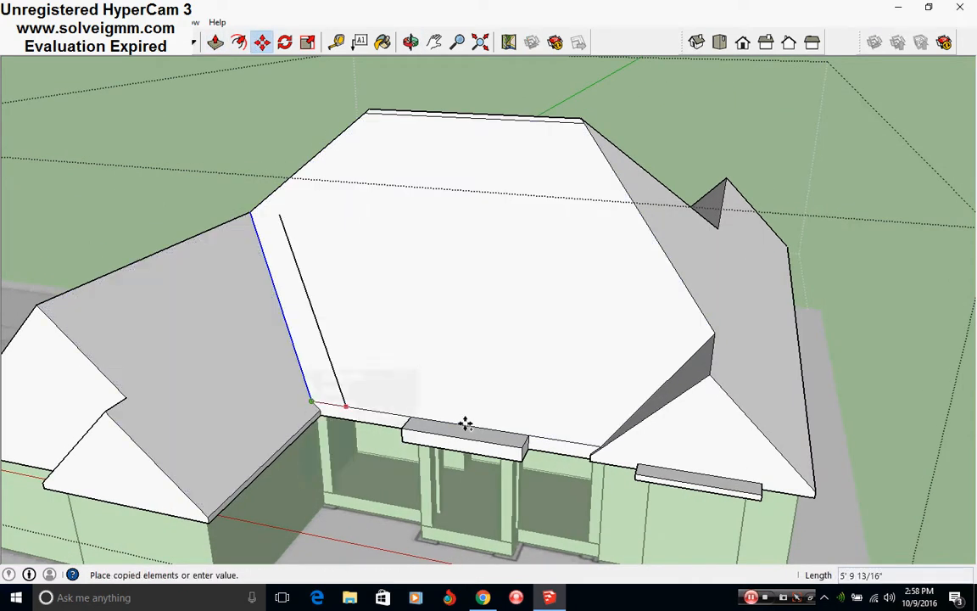
{"action": "left_click", "coordinate": [526, 435]}
- Copy the front slope's right valley edge to the entry fascia block's left rear corner so the two copies cross
{"action": "mouse_move", "coordinate": [638, 418]}
{"action": "middle_mouse_down"}
{"action": "mouse_move", "coordinate": [643, 462]}
{"action": "mouse_move", "coordinate": [672, 473]}
{"action": "middle_mouse_up"}
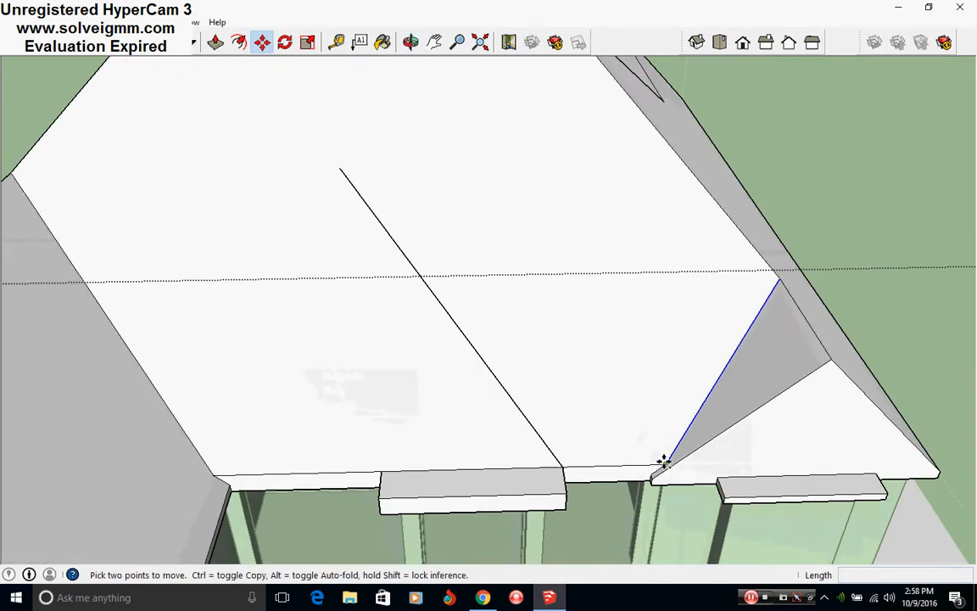
{"action": "left_click", "coordinate": [665, 462]}
{"action": "key", "text": "Escape"}
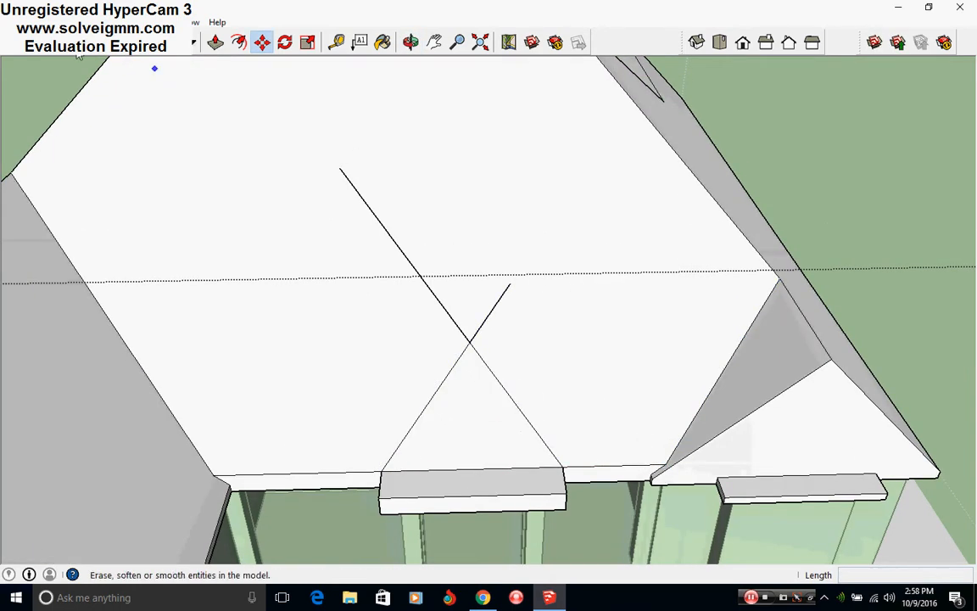
- Erase the line ends above the crossing and the fascia block's rear top edge, opening the triangle in the roof
{"action": "left_click", "coordinate": [415, 274]}
{"action": "left_click", "coordinate": [445, 300]}
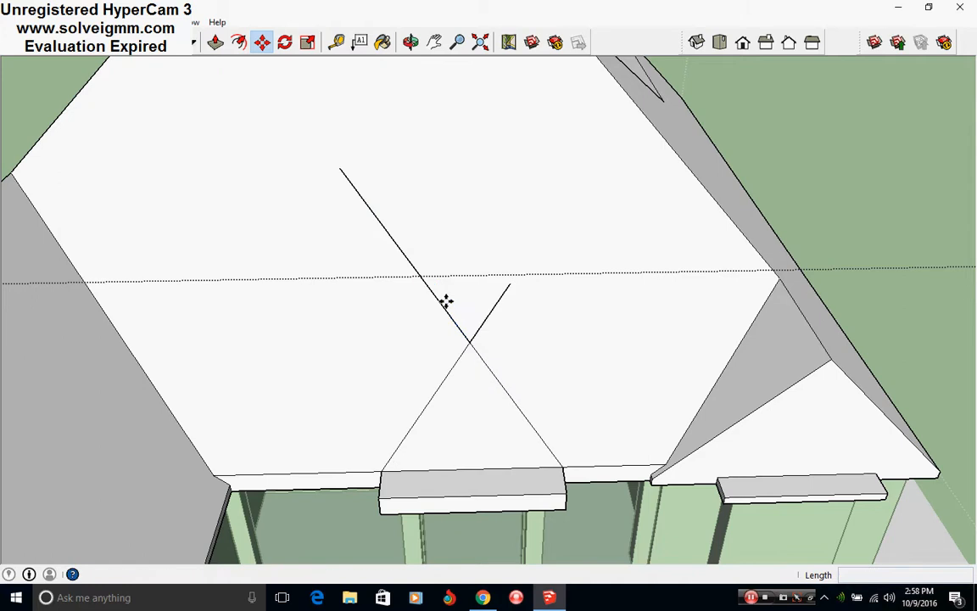
{"action": "left_click", "coordinate": [238, 42]}
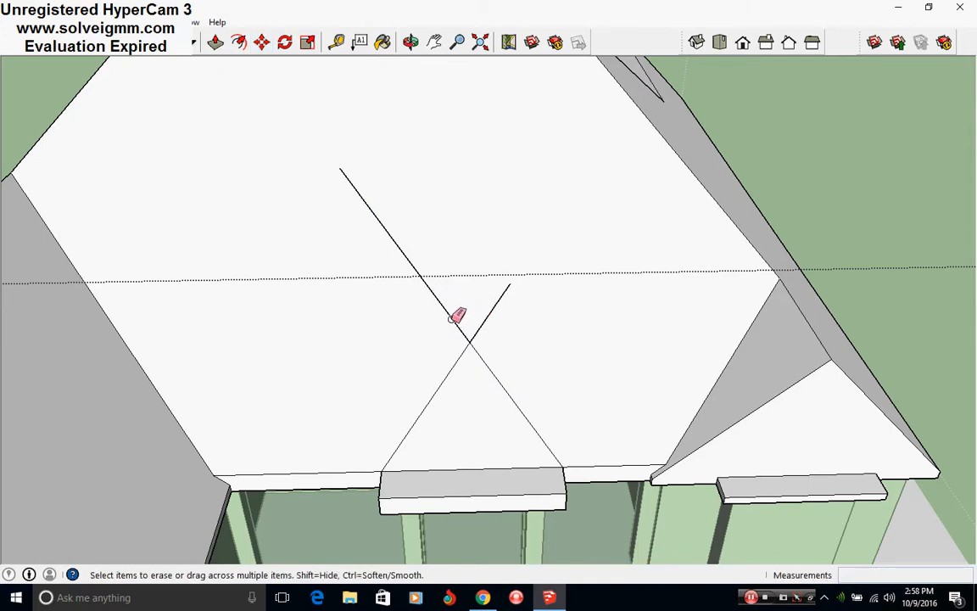
{"action": "middle_click_drag", "start_coordinate": [515, 407], "coordinate": [369, 351]}
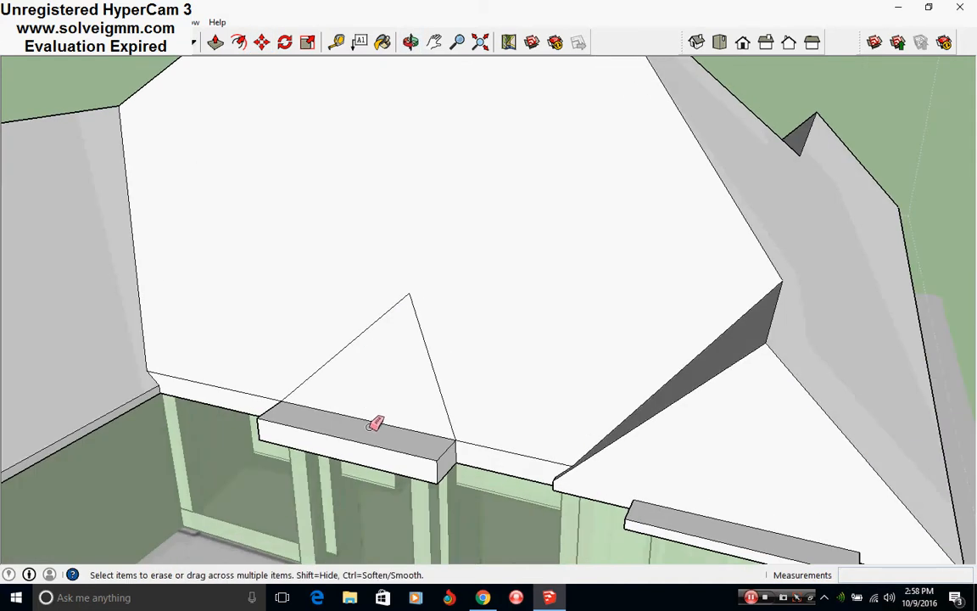
{"action": "key", "text": "ctrl+z"}
{"action": "middle_click_drag", "start_coordinate": [573, 440], "coordinate": [628, 448]}
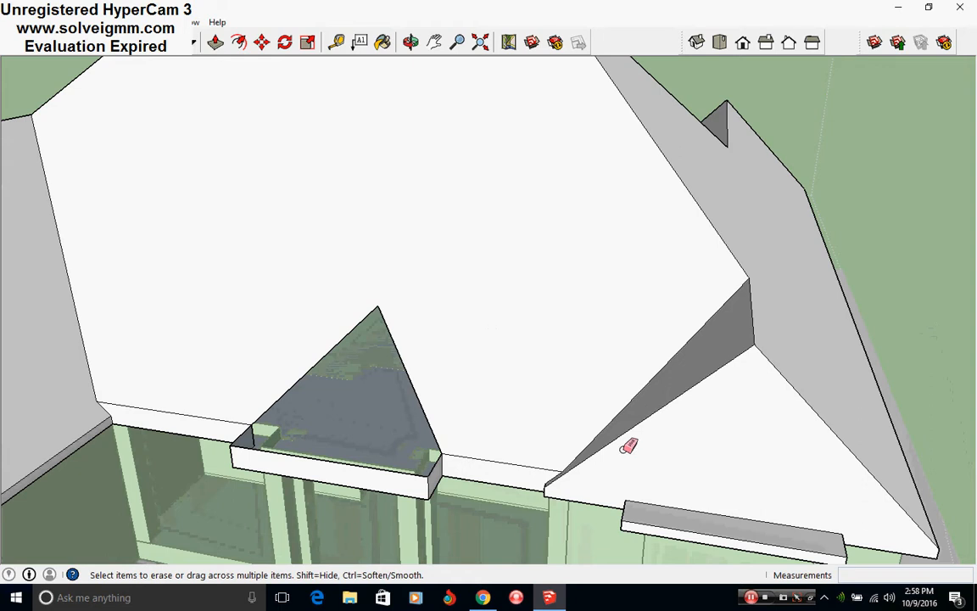
- Copy the right front gable's left sloping edge to the entry fascia block's front left corner
{"action": "right_click", "coordinate": [623, 438]}
{"action": "left_click", "coordinate": [262, 42]}
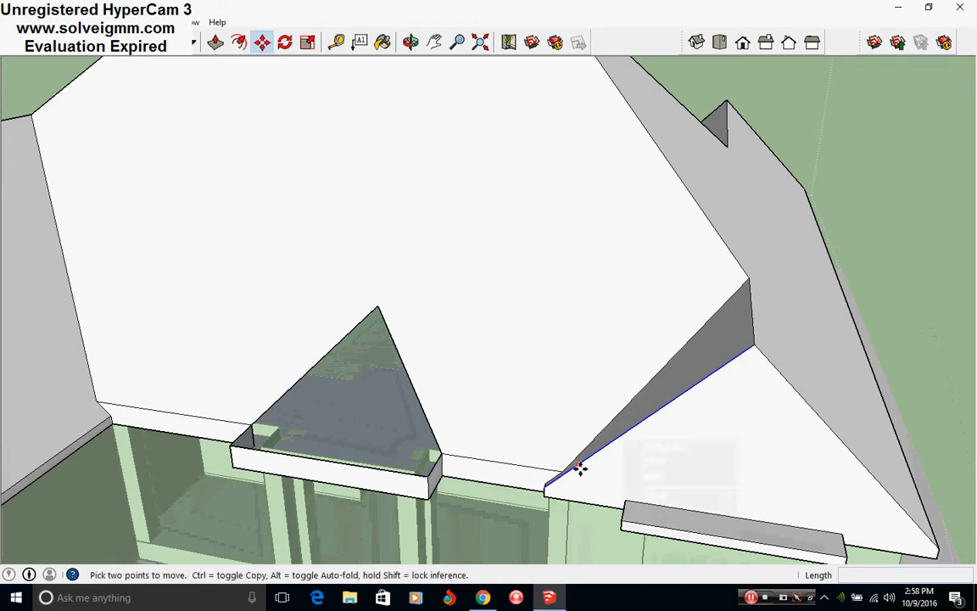
{"action": "scroll", "coordinate": [568, 476], "scroll_direction": "up", "scroll_amount": 2}
{"action": "left_click", "coordinate": [541, 489]}
{"action": "key", "text": "ctrl"}
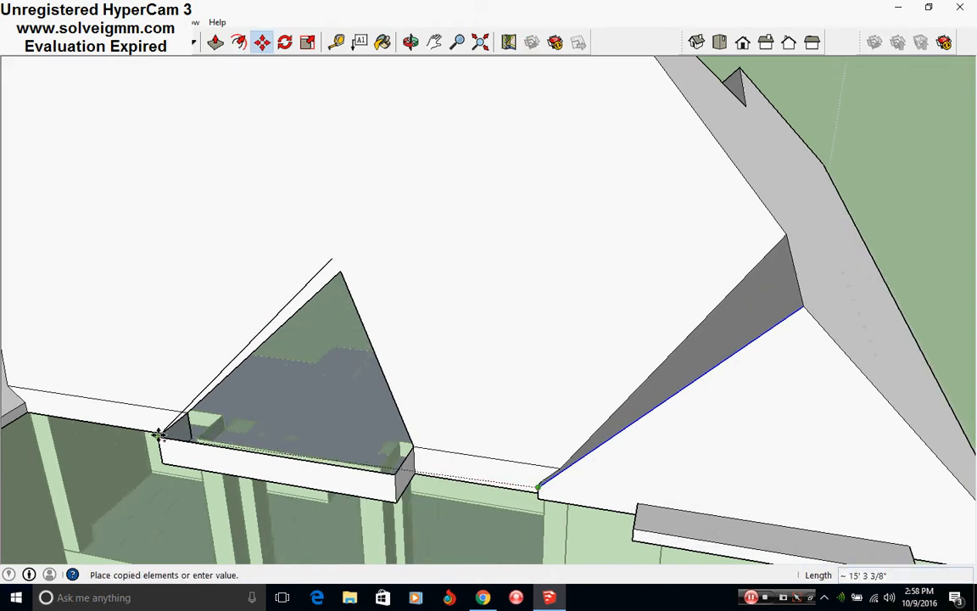
{"action": "left_click", "coordinate": [163, 428]}
- Draw the entry gable's ridge and right front slope edge, and erase the copied edge's excess beyond the peak
{"action": "middle_click_drag", "start_coordinate": [163, 428], "coordinate": [138, 103]}
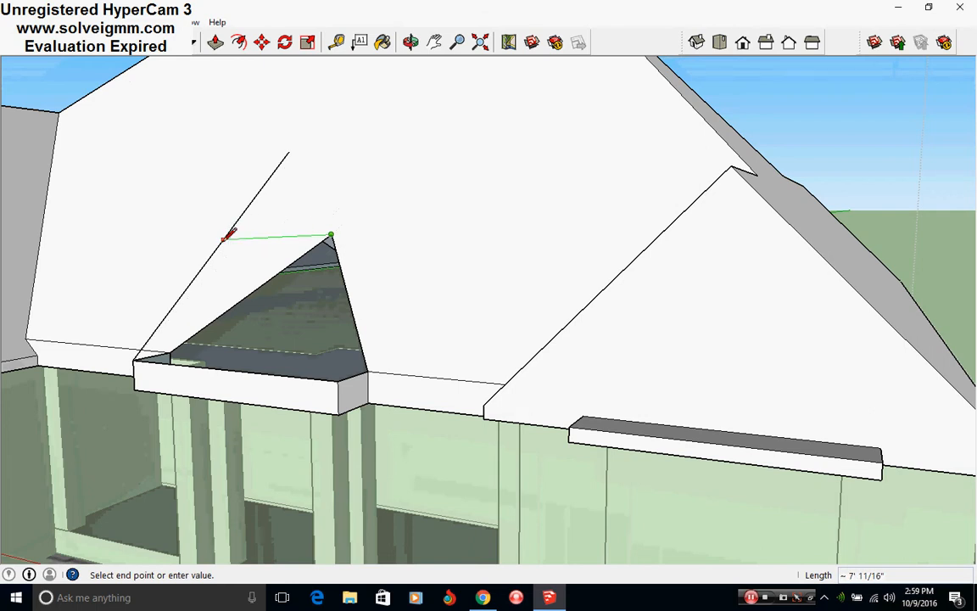
{"action": "mouse_move", "coordinate": [224, 240]}
{"action": "middle_mouse_down"}
{"action": "mouse_move", "coordinate": [240, 218]}
{"action": "mouse_move", "coordinate": [229, 225]}
{"action": "middle_mouse_up"}
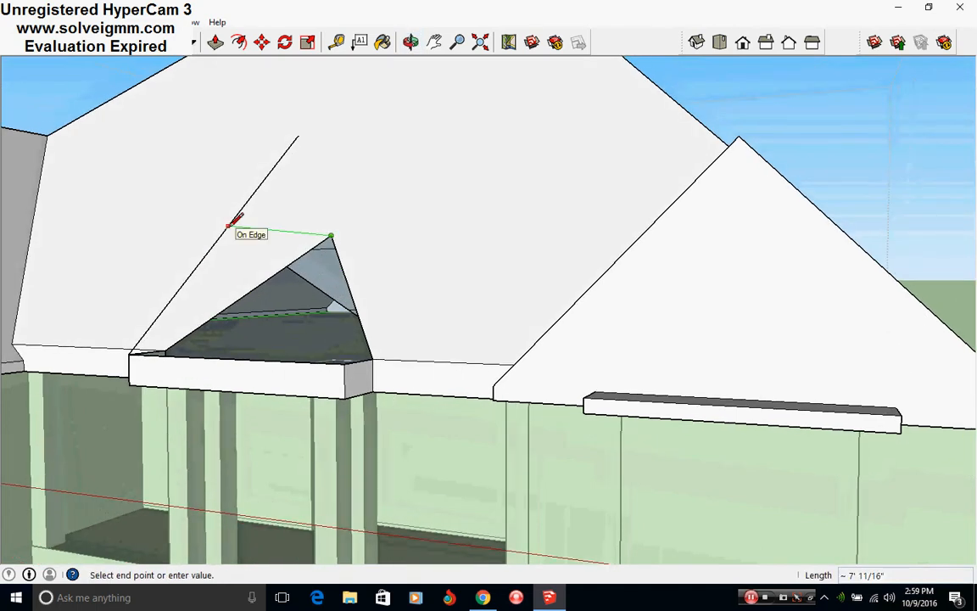
{"action": "left_click", "coordinate": [229, 224]}
{"action": "left_click", "coordinate": [345, 363]}
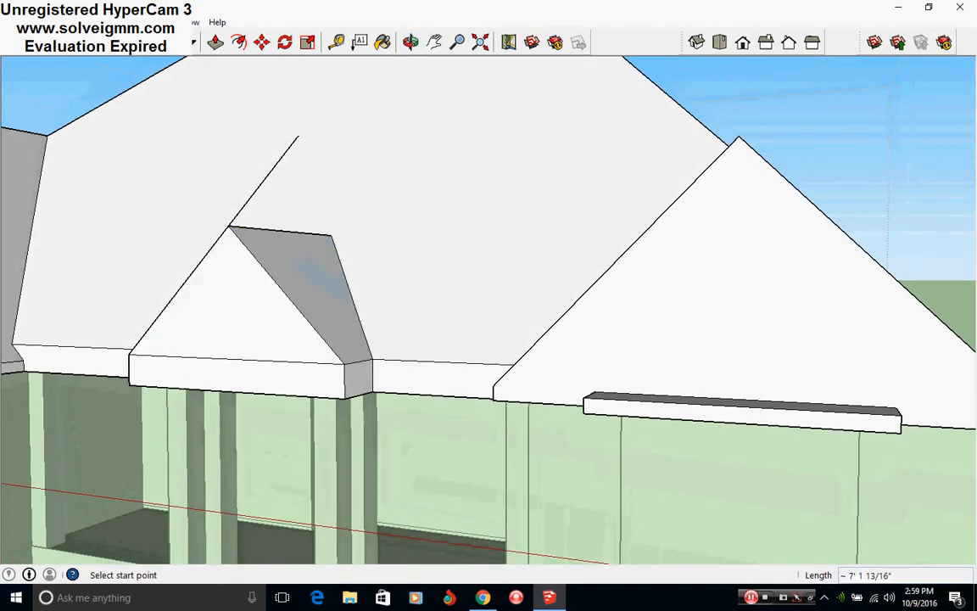
{"action": "left_click", "coordinate": [78, 44]}
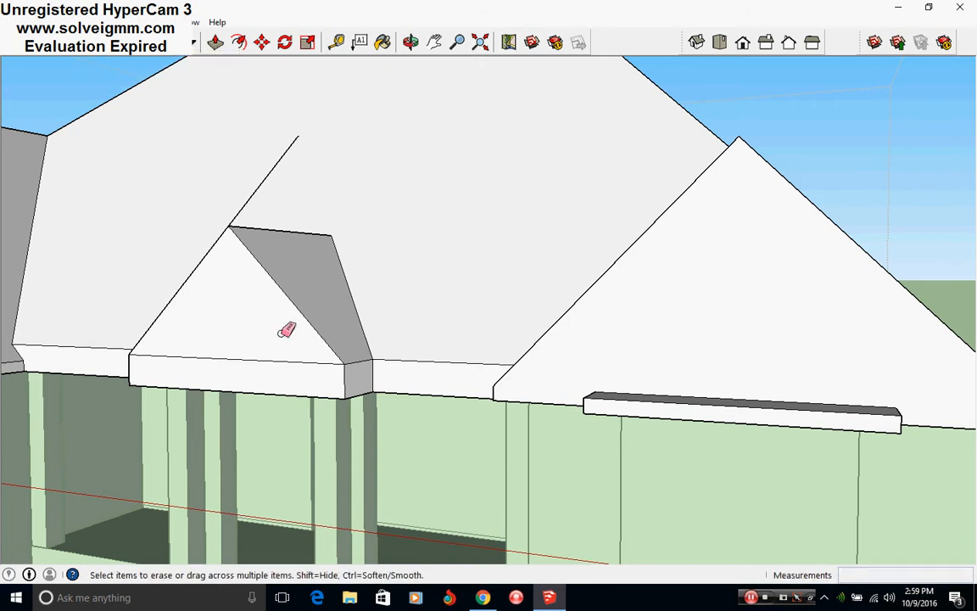
{"action": "mouse_move", "coordinate": [271, 182]}
{"action": "middle_mouse_down"}
{"action": "mouse_move", "coordinate": [488, 342]}
{"action": "mouse_move", "coordinate": [465, 394]}
{"action": "mouse_move", "coordinate": [416, 412]}
{"action": "mouse_move", "coordinate": [543, 409]}
{"action": "mouse_move", "coordinate": [494, 472]}
{"action": "middle_mouse_up"}
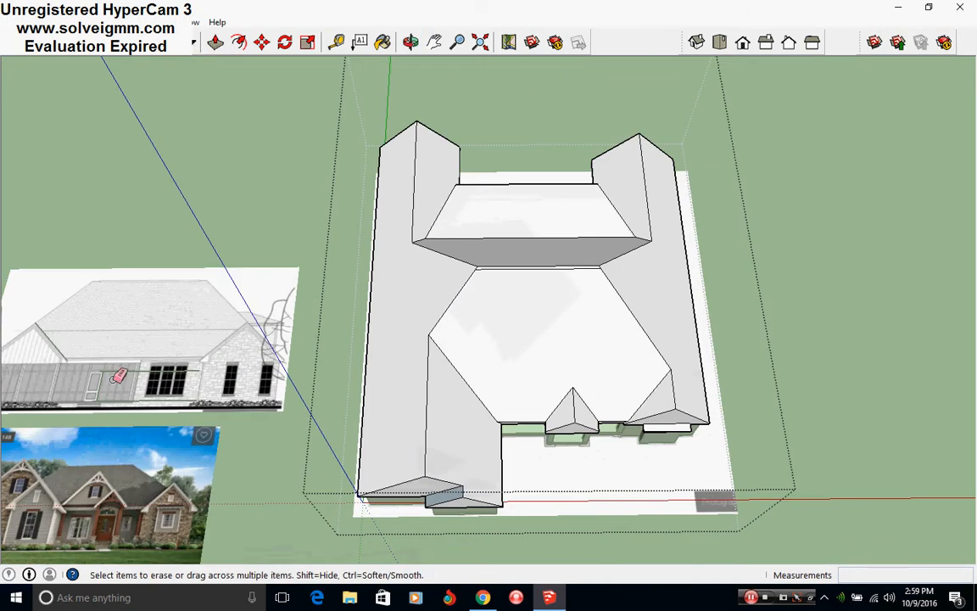
- Compare the entry gable with the gables above the entrance on the front rendering
{"action": "scroll", "coordinate": [579, 452], "scroll_direction": "up", "scroll_amount": 5}
{"action": "middle_click_drag", "start_coordinate": [593, 366], "coordinate": [476, 246]}
{"action": "scroll", "coordinate": [515, 386], "scroll_direction": "down", "scroll_amount": 6}
{"action": "middle_click_drag", "start_coordinate": [76, 373], "coordinate": [475, 373], "text": "shift"}
{"action": "middle_click_drag", "start_coordinate": [371, 354], "coordinate": [397, 409]}
{"action": "scroll", "coordinate": [407, 426], "scroll_direction": "up", "scroll_amount": 1}
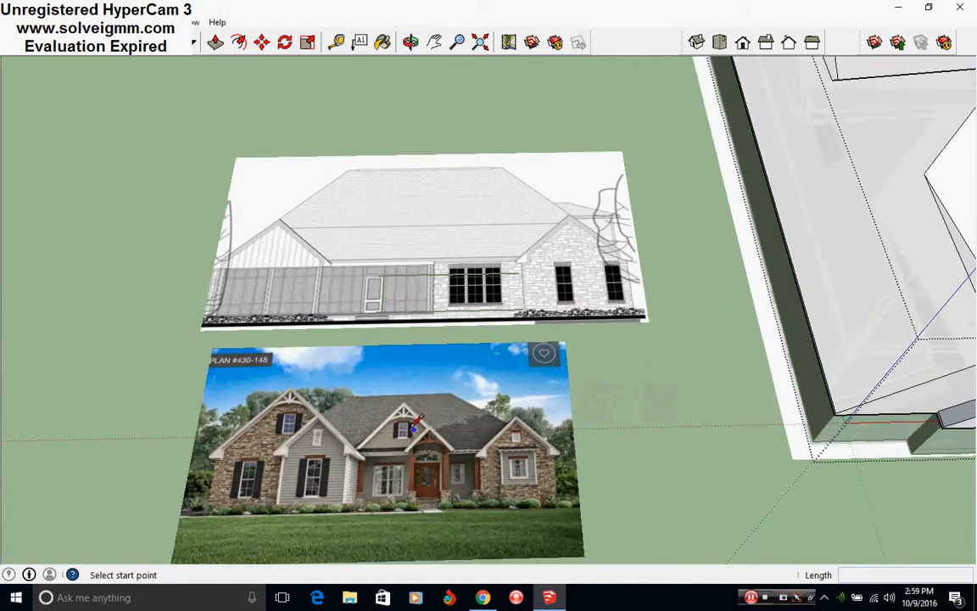
{"action": "scroll", "coordinate": [395, 437], "scroll_direction": "up", "scroll_amount": 3}
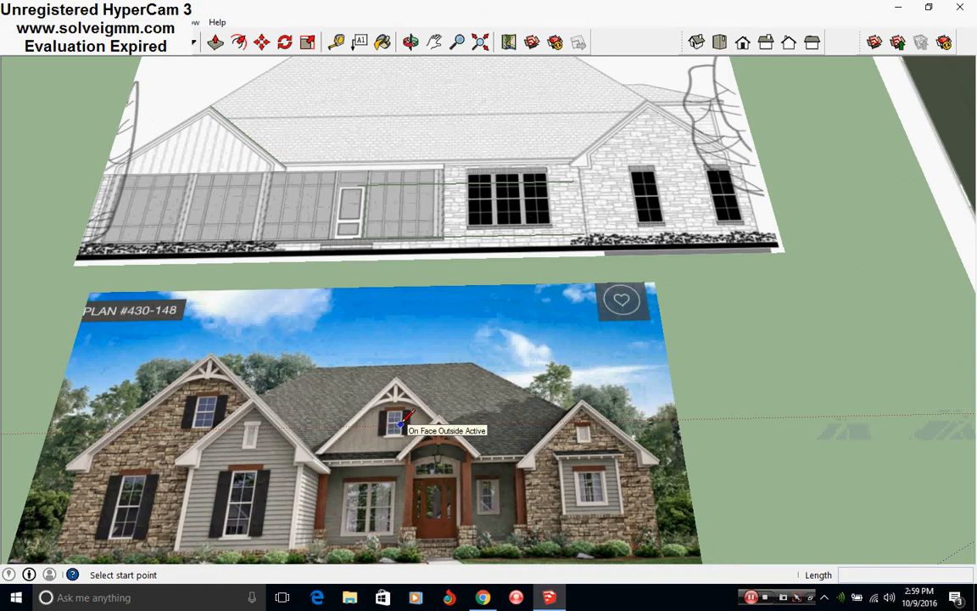
{"action": "middle_click_drag", "start_coordinate": [505, 440], "coordinate": [203, 443], "text": "shift"}
{"action": "scroll", "coordinate": [204, 443], "scroll_direction": "down", "scroll_amount": 3}
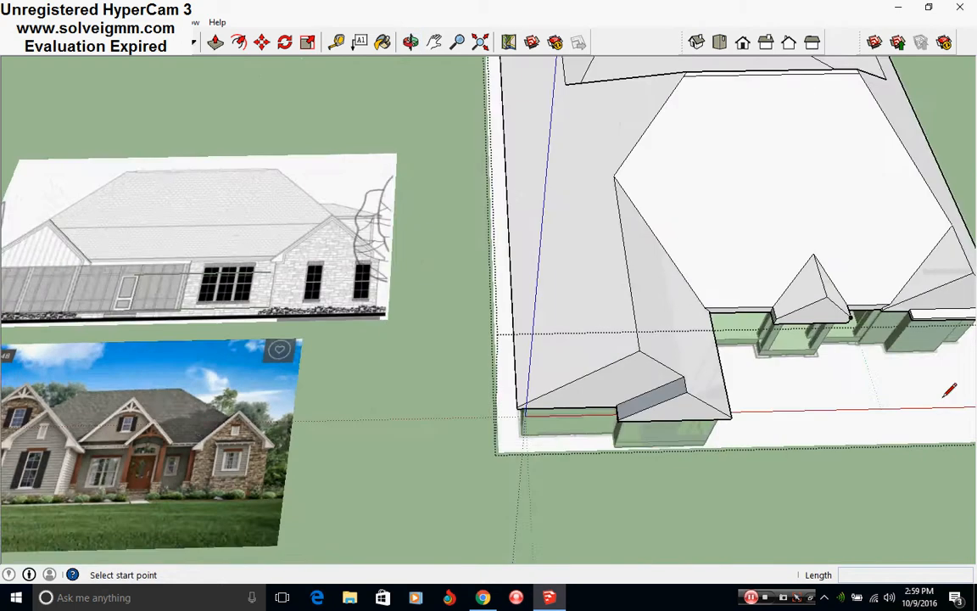
- Examine the eave and porch bay between the left wing and the entry gable from above and below
{"action": "middle_click_drag", "start_coordinate": [944, 397], "coordinate": [532, 501], "text": "shift"}
{"action": "scroll", "coordinate": [509, 488], "scroll_direction": "up", "scroll_amount": 3}
{"action": "middle_click_drag", "start_coordinate": [480, 475], "coordinate": [462, 347]}
{"action": "scroll", "coordinate": [425, 462], "scroll_direction": "up", "scroll_amount": 2}
{"action": "mouse_move", "coordinate": [246, 351]}
{"action": "middle_mouse_down", "text": "shift"}
{"action": "mouse_move", "coordinate": [425, 462]}
{"action": "mouse_move", "coordinate": [343, 443]}
{"action": "middle_mouse_up", "text": "shift"}
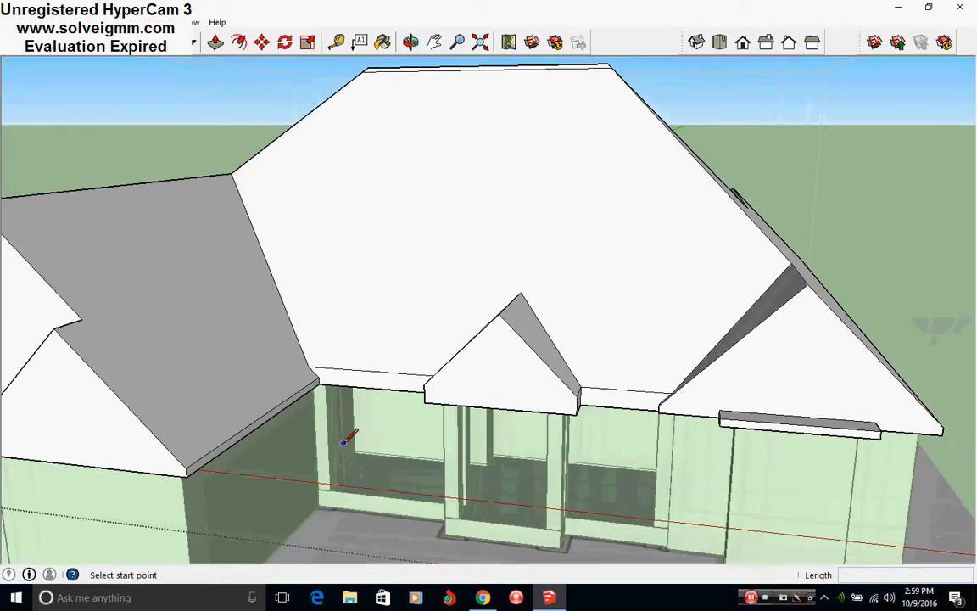
{"action": "scroll", "coordinate": [419, 470], "scroll_direction": "up", "scroll_amount": 2}
{"action": "mouse_move", "coordinate": [419, 470]}
{"action": "middle_mouse_down"}
{"action": "mouse_move", "coordinate": [464, 468]}
{"action": "mouse_move", "coordinate": [491, 445]}
{"action": "middle_mouse_up"}
{"action": "scroll", "coordinate": [489, 384], "scroll_direction": "up", "scroll_amount": 4}
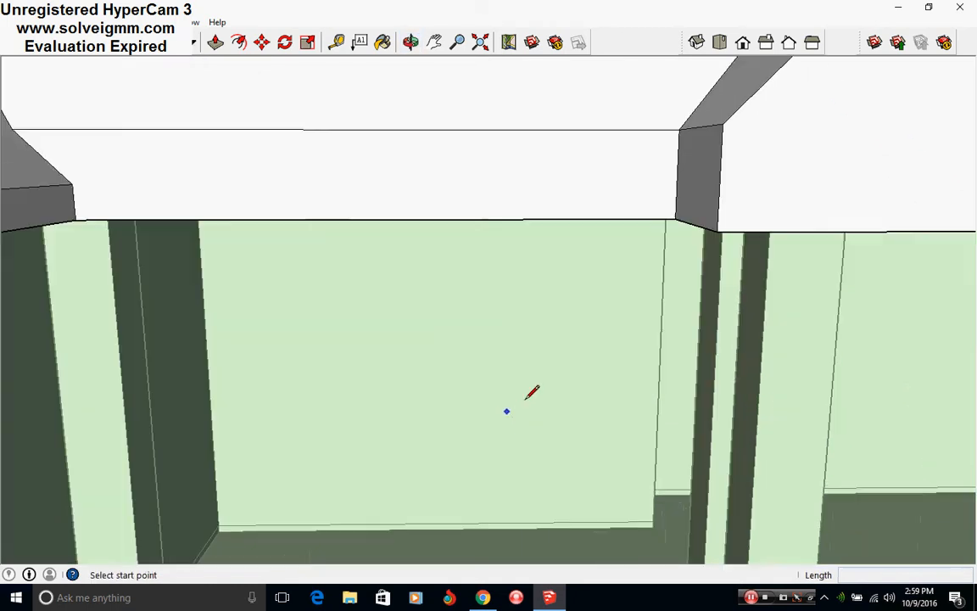
{"action": "middle_click_drag", "start_coordinate": [480, 399], "coordinate": [464, 477]}
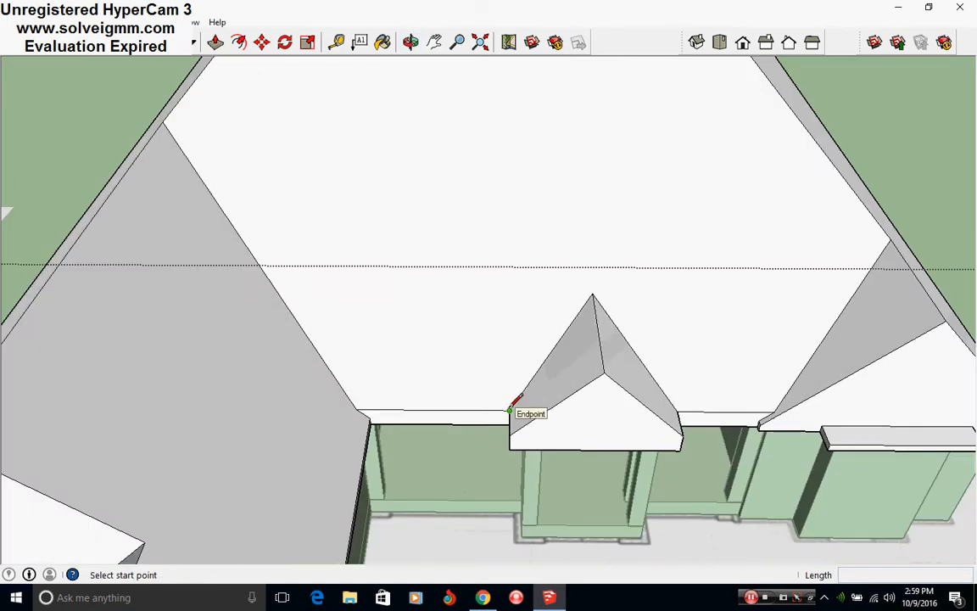
{"action": "middle_click_drag", "start_coordinate": [512, 405], "coordinate": [371, 165]}
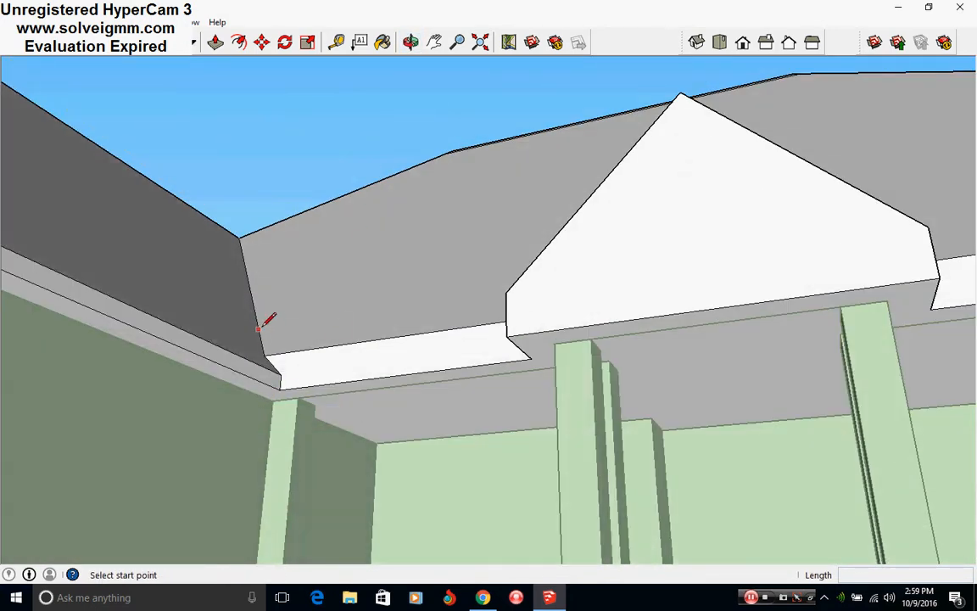
- Draw a line about 11' 3" long just above the eave, from the left wing's valley to the entry gable's left edge
{"action": "left_click", "coordinate": [272, 399]}
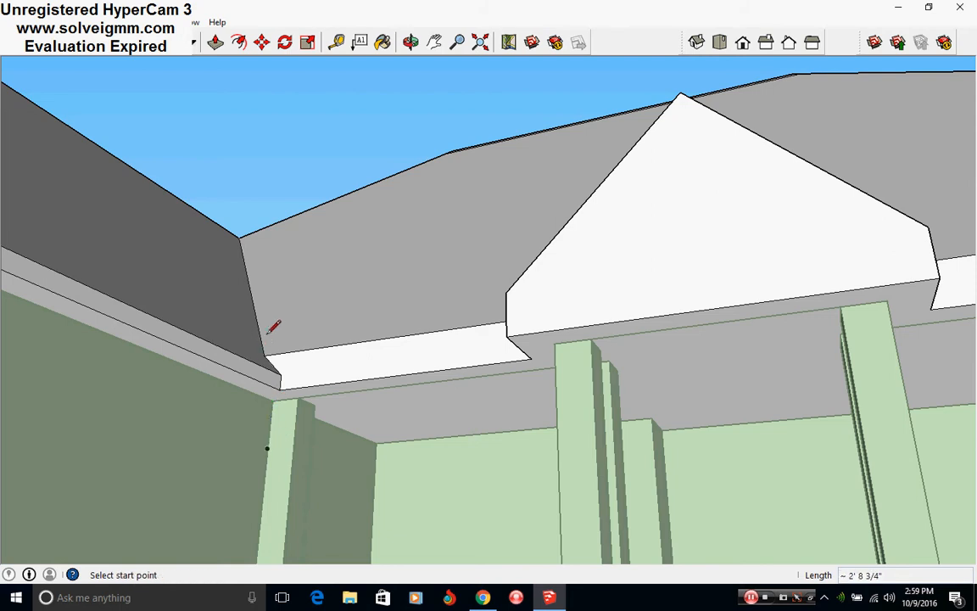
{"action": "middle_click_drag", "start_coordinate": [259, 339], "coordinate": [567, 534]}
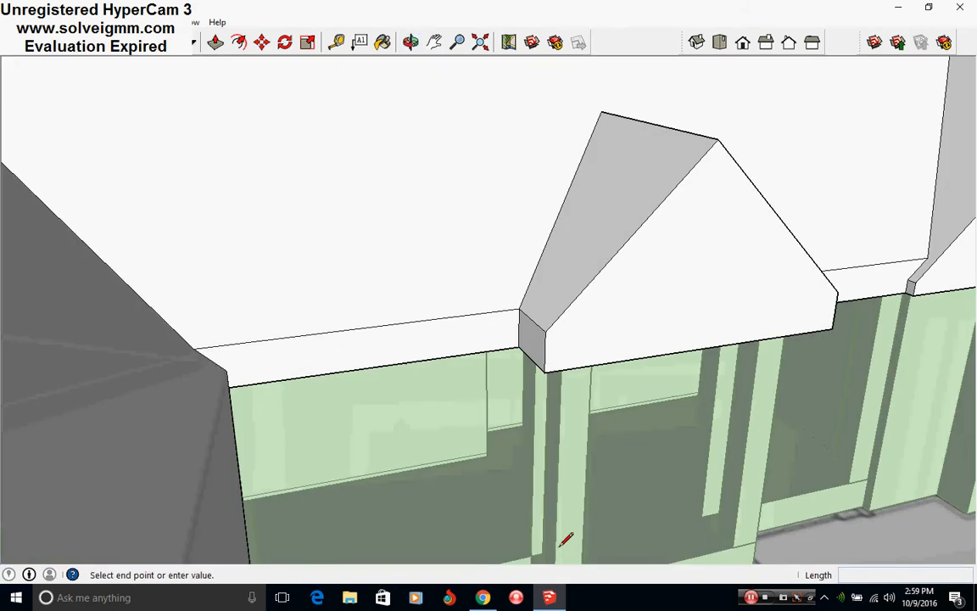
{"action": "left_click", "coordinate": [533, 263]}
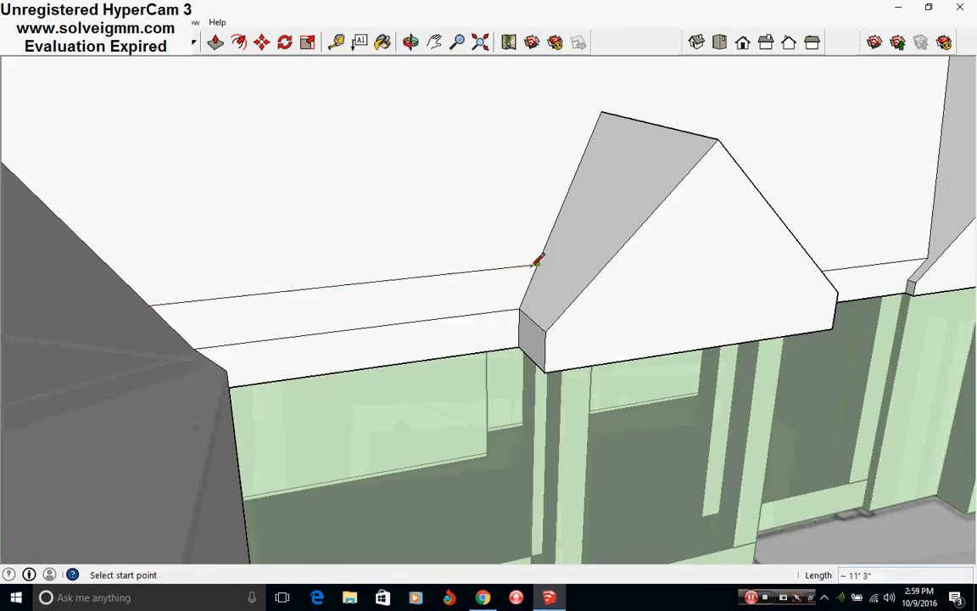
{"action": "mouse_move", "coordinate": [537, 257]}
{"action": "middle_mouse_down"}
{"action": "mouse_move", "coordinate": [212, 319]}
{"action": "mouse_move", "coordinate": [419, 422]}
{"action": "mouse_move", "coordinate": [432, 343]}
{"action": "mouse_move", "coordinate": [509, 425]}
{"action": "mouse_move", "coordinate": [532, 384]}
{"action": "middle_mouse_up"}
{"action": "right_click", "coordinate": [190, 321]}
{"action": "left_click", "coordinate": [210, 344]}
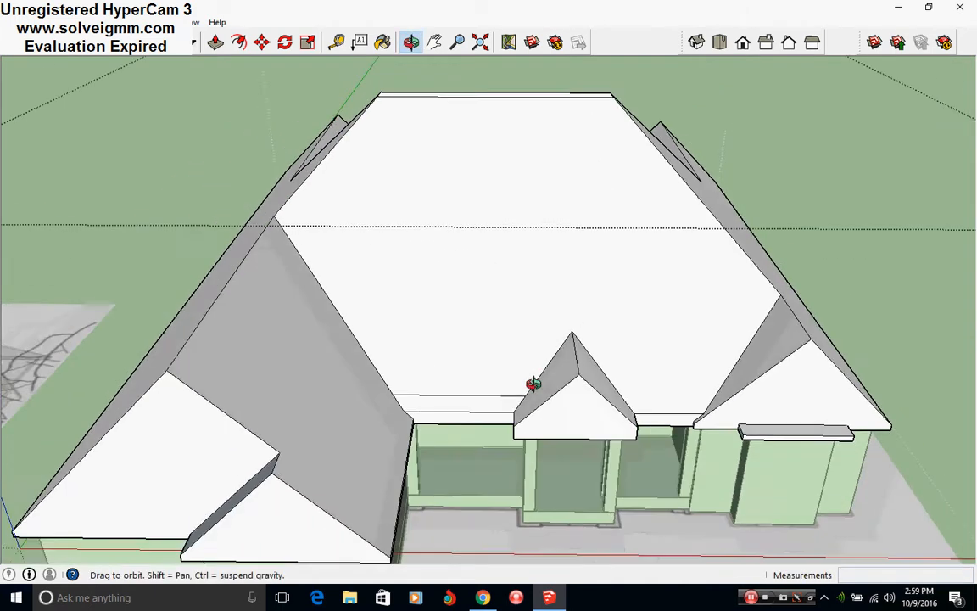
- Draw guide lines in the left porch bay: about 9' 6" across the opening's base and about 7' 1" upward from its midpoint
{"action": "scroll", "coordinate": [523, 458], "scroll_direction": "down", "scroll_amount": 3}
{"action": "mouse_move", "coordinate": [523, 458]}
{"action": "middle_mouse_down", "text": "shift"}
{"action": "mouse_move", "coordinate": [589, 413]}
{"action": "mouse_move", "coordinate": [544, 413]}
{"action": "mouse_move", "coordinate": [541, 458]}
{"action": "mouse_move", "coordinate": [507, 414]}
{"action": "middle_mouse_up", "text": "shift"}
{"action": "scroll", "coordinate": [549, 407], "scroll_direction": "up", "scroll_amount": 8}
{"action": "scroll", "coordinate": [507, 414], "scroll_direction": "up", "scroll_amount": 3}
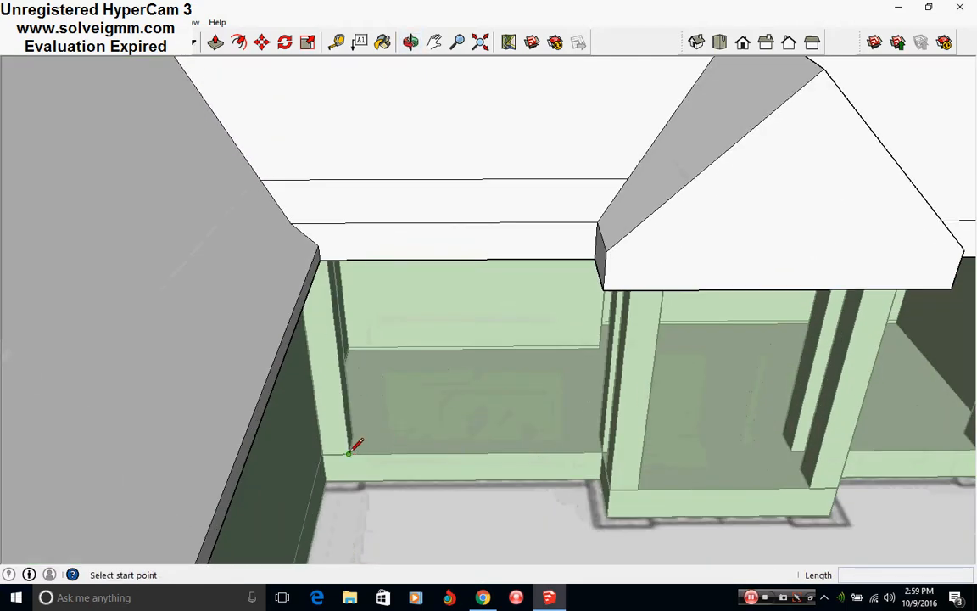
{"action": "scroll", "coordinate": [576, 451], "scroll_direction": "up", "scroll_amount": 2}
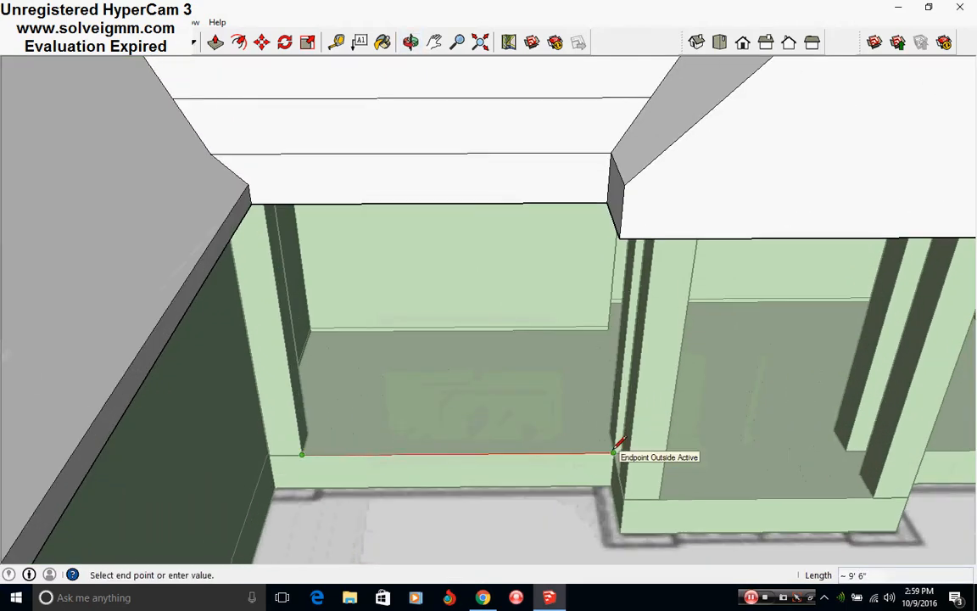
{"action": "scroll", "coordinate": [524, 495], "scroll_direction": "down", "scroll_amount": 5}
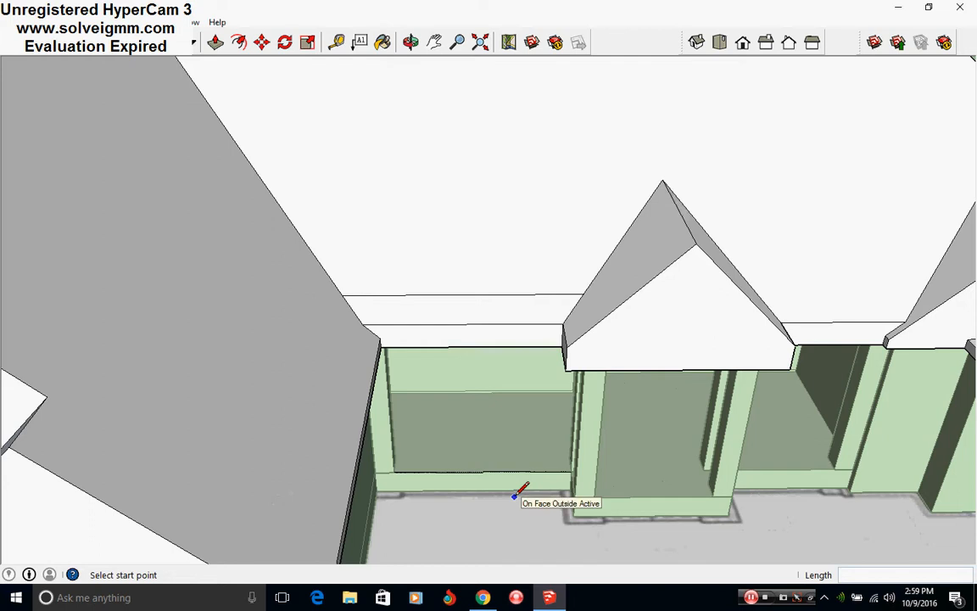
{"action": "middle_click_drag", "start_coordinate": [524, 495], "coordinate": [458, 465]}
{"action": "left_click", "coordinate": [453, 461]}
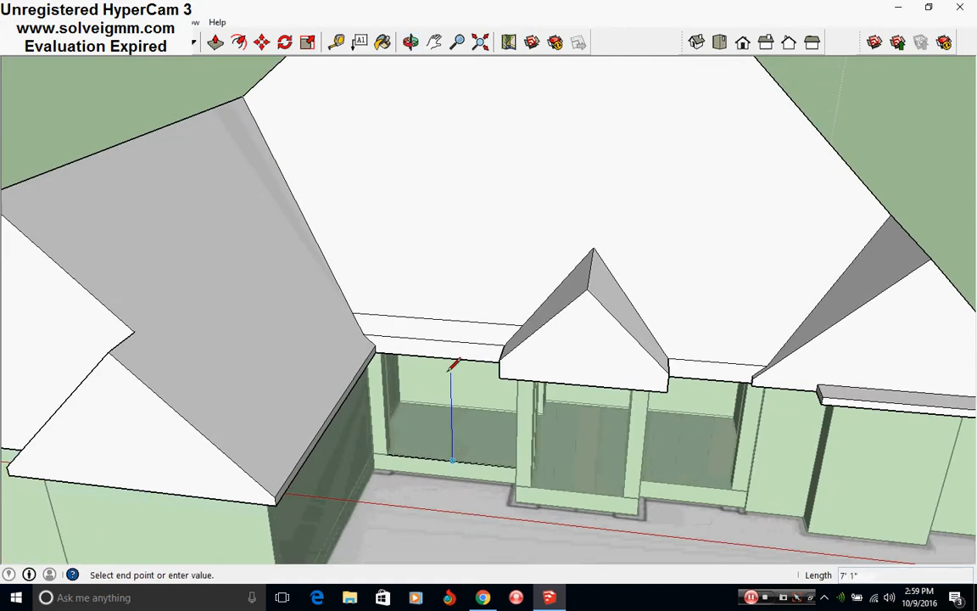
{"action": "scroll", "coordinate": [453, 363], "scroll_direction": "down", "scroll_amount": 3}
{"action": "left_click", "coordinate": [453, 413]}
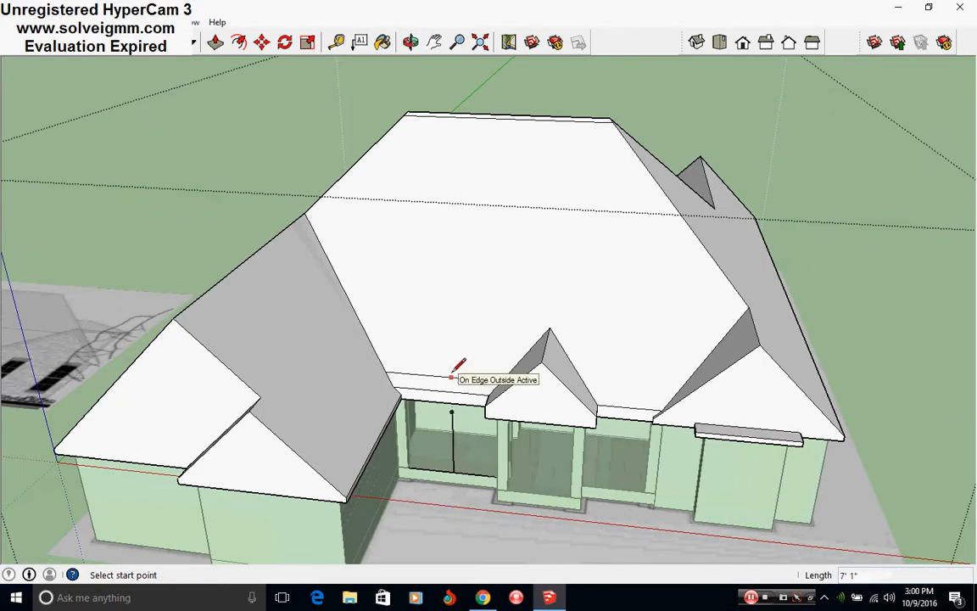
- Draw a vertical line about 14' 8" tall from the edge above the eave, aligned with the porch bay's centre guide
{"action": "left_click", "coordinate": [452, 376]}
{"action": "scroll", "coordinate": [482, 382], "scroll_direction": "down", "scroll_amount": 3}
{"action": "mouse_move", "coordinate": [508, 375]}
{"action": "middle_mouse_down"}
{"action": "mouse_move", "coordinate": [555, 468]}
{"action": "mouse_move", "coordinate": [538, 247]}
{"action": "middle_mouse_up"}
{"action": "scroll", "coordinate": [561, 463], "scroll_direction": "up", "scroll_amount": 3}
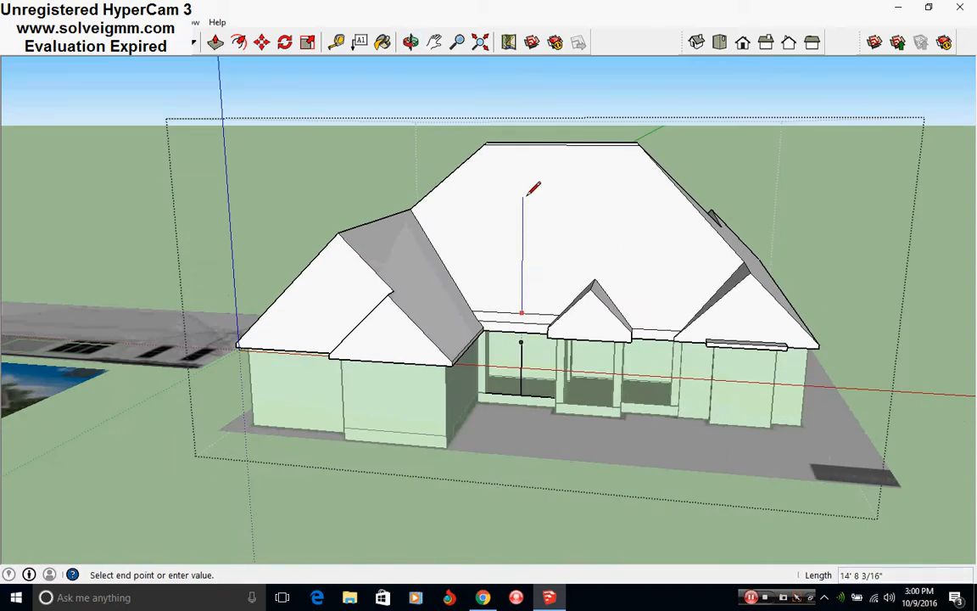
{"action": "scroll", "coordinate": [530, 381], "scroll_direction": "up", "scroll_amount": 6}
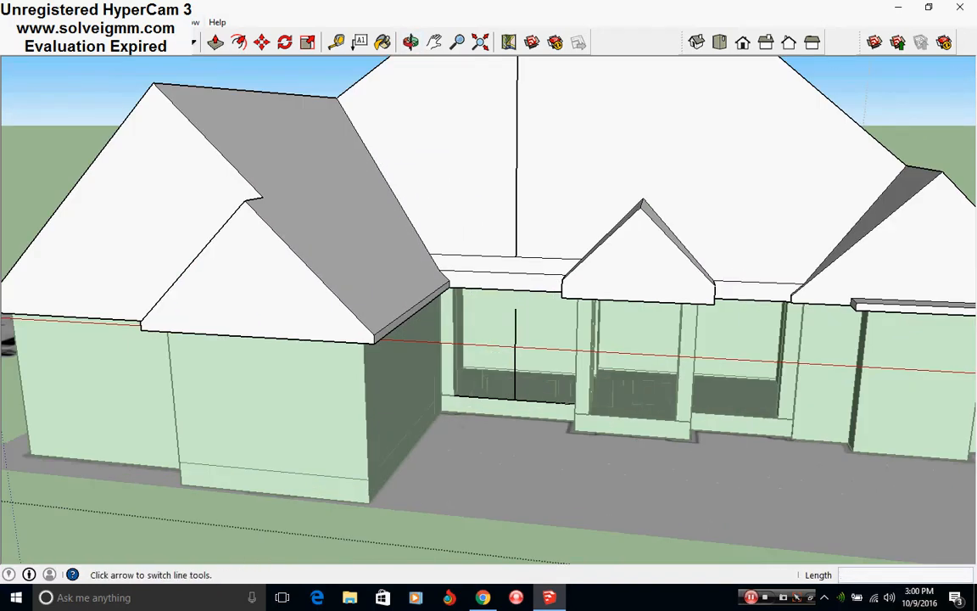
- Erase the horizontal and vertical guide lines in the porch opening, keeping the vertical line above the roof
{"action": "left_click", "coordinate": [85, 41]}
{"action": "scroll", "coordinate": [535, 249], "scroll_direction": "down", "scroll_amount": 3}
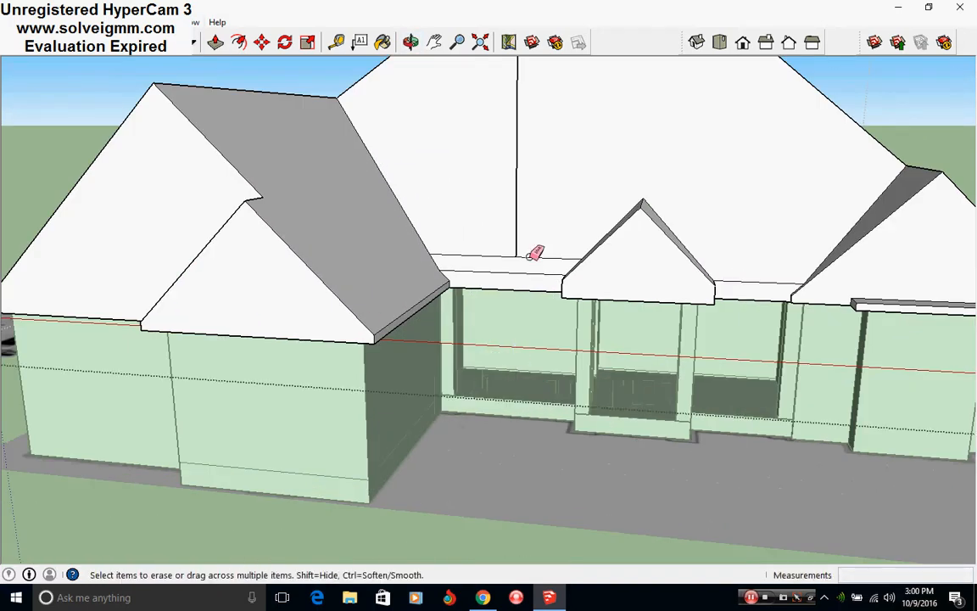
{"action": "mouse_move", "coordinate": [534, 248]}
{"action": "middle_mouse_down"}
{"action": "mouse_move", "coordinate": [502, 353]}
{"action": "mouse_move", "coordinate": [538, 398]}
{"action": "mouse_move", "coordinate": [524, 399]}
{"action": "mouse_move", "coordinate": [528, 375]}
{"action": "middle_mouse_up"}
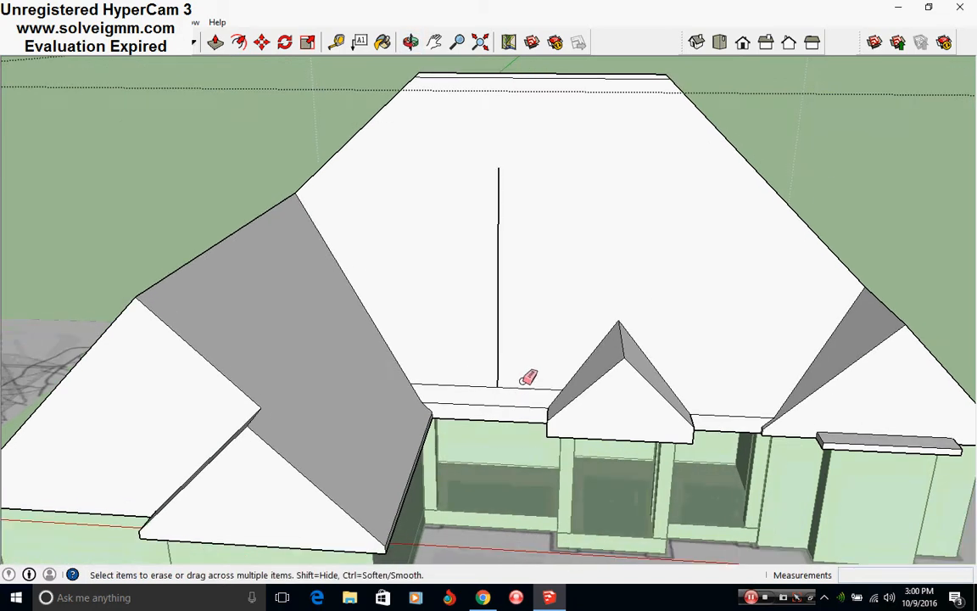
- Draw the second gable's left slope edge about 17' 4" long, from the left wing's valley upward past the vertical line
{"action": "scroll", "coordinate": [473, 433], "scroll_direction": "up", "scroll_amount": 3}
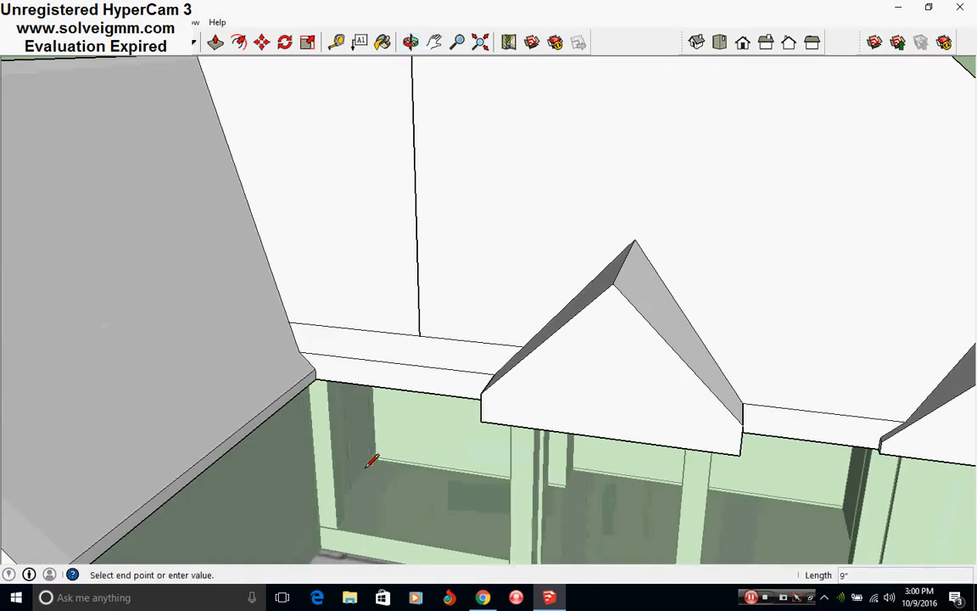
{"action": "middle_click_drag", "start_coordinate": [362, 473], "coordinate": [432, 342]}
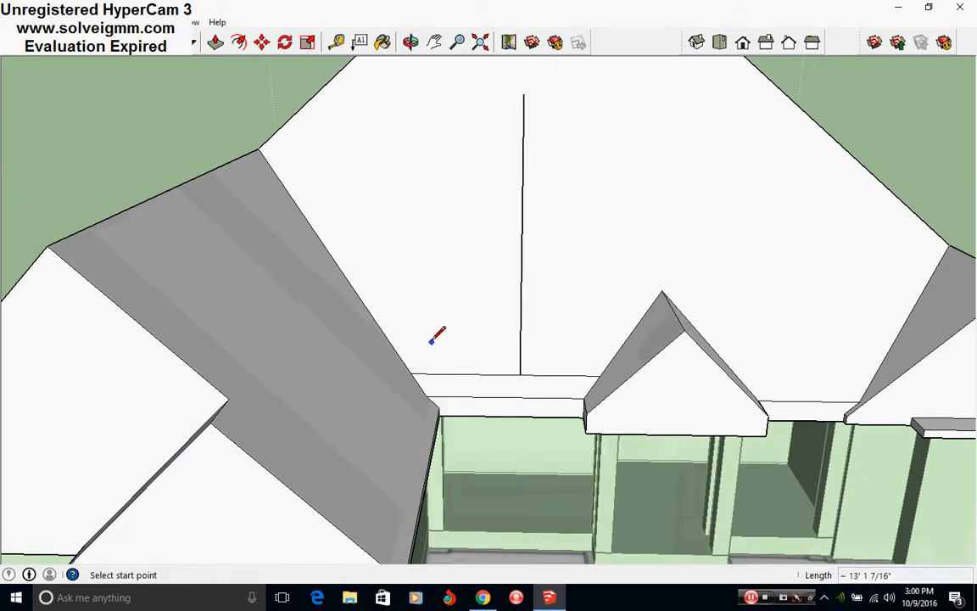
{"action": "scroll", "coordinate": [506, 477], "scroll_direction": "down", "scroll_amount": 2}
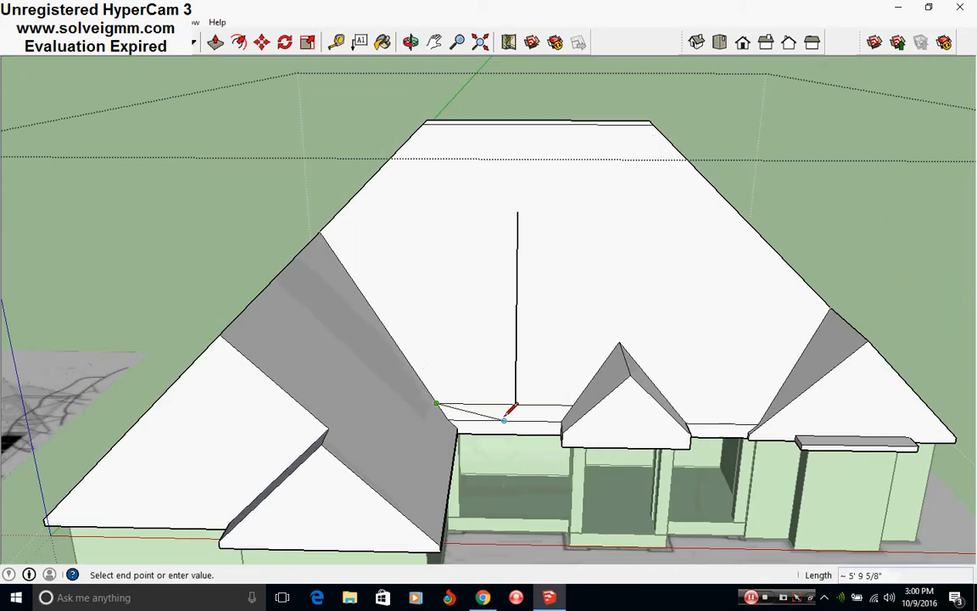
{"action": "scroll", "coordinate": [505, 417], "scroll_direction": "up", "scroll_amount": 2}
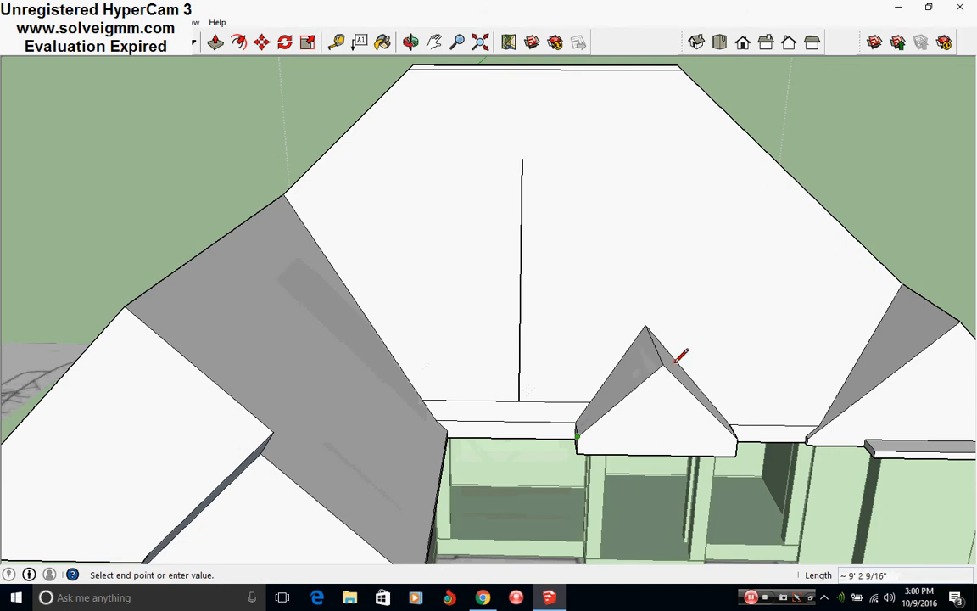
{"action": "left_click", "coordinate": [424, 398]}
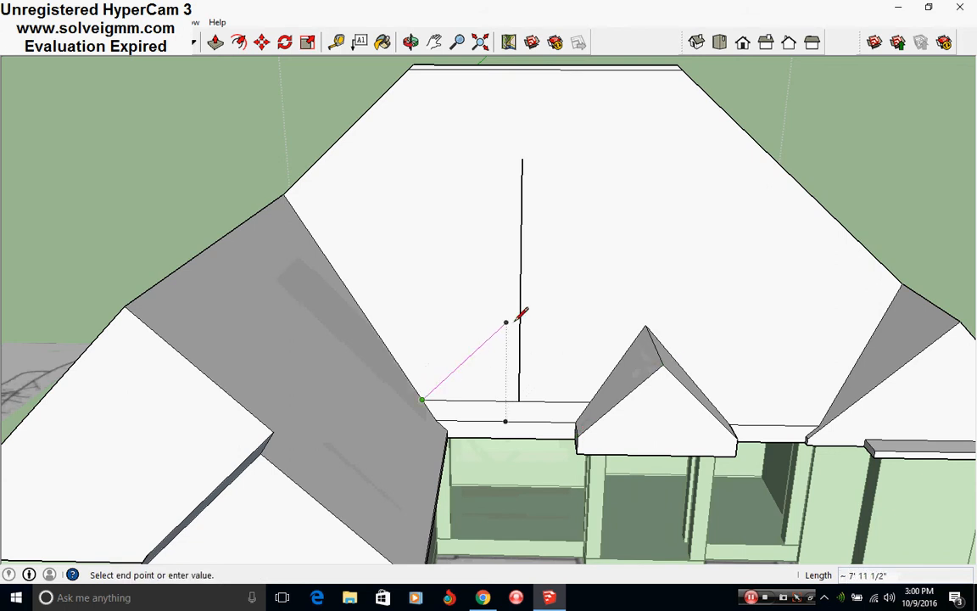
{"action": "left_click", "coordinate": [620, 210]}
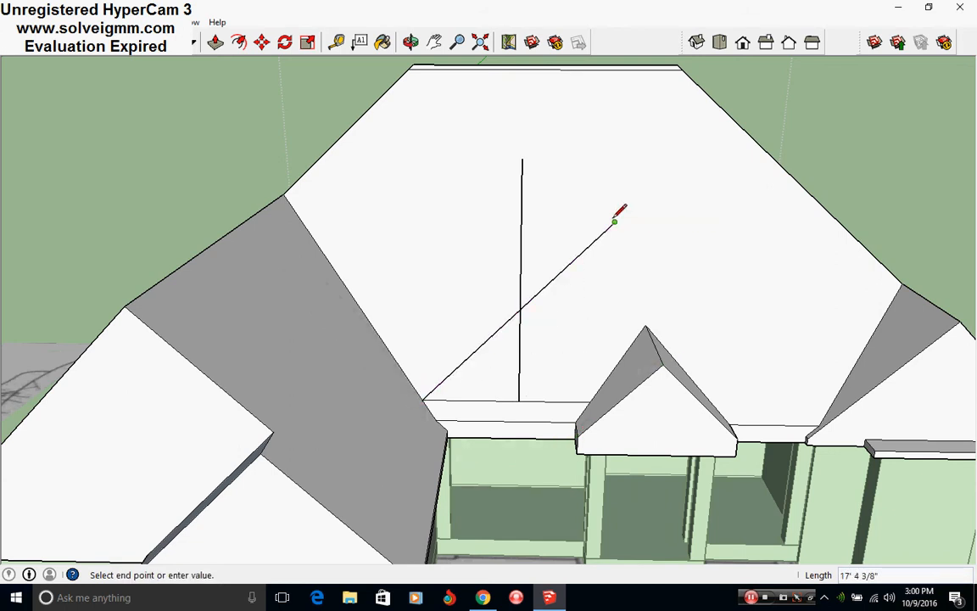
- Draw trial lines from a point on the entry gable's ridge, one horizontal to the right and one down its right slope
{"action": "mouse_move", "coordinate": [622, 210]}
{"action": "middle_mouse_down"}
{"action": "mouse_move", "coordinate": [578, 356]}
{"action": "mouse_move", "coordinate": [592, 469]}
{"action": "mouse_move", "coordinate": [610, 490]}
{"action": "mouse_move", "coordinate": [484, 348]}
{"action": "mouse_move", "coordinate": [532, 492]}
{"action": "mouse_move", "coordinate": [534, 343]}
{"action": "mouse_move", "coordinate": [565, 411]}
{"action": "middle_mouse_up"}
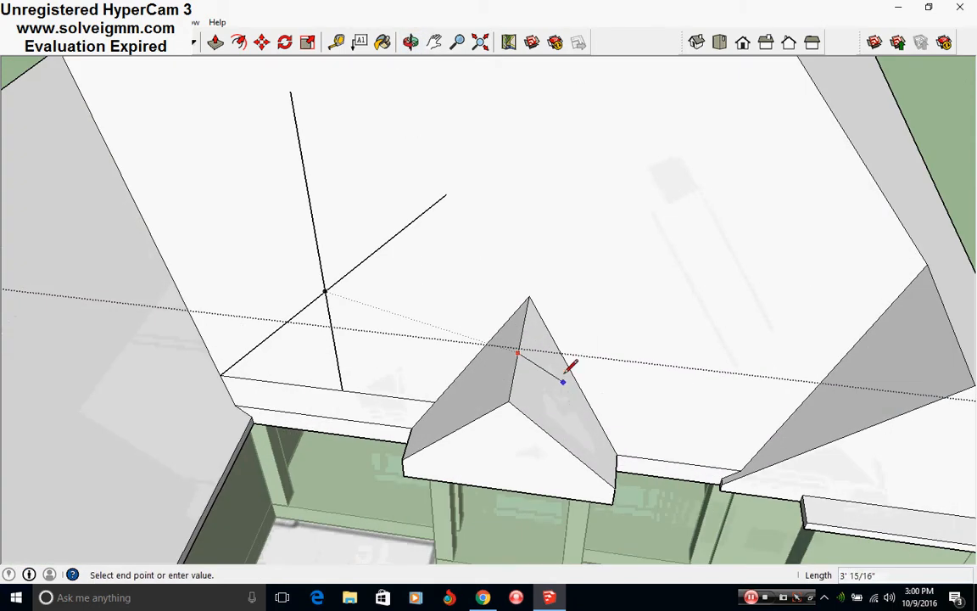
{"action": "double_click", "coordinate": [620, 361]}
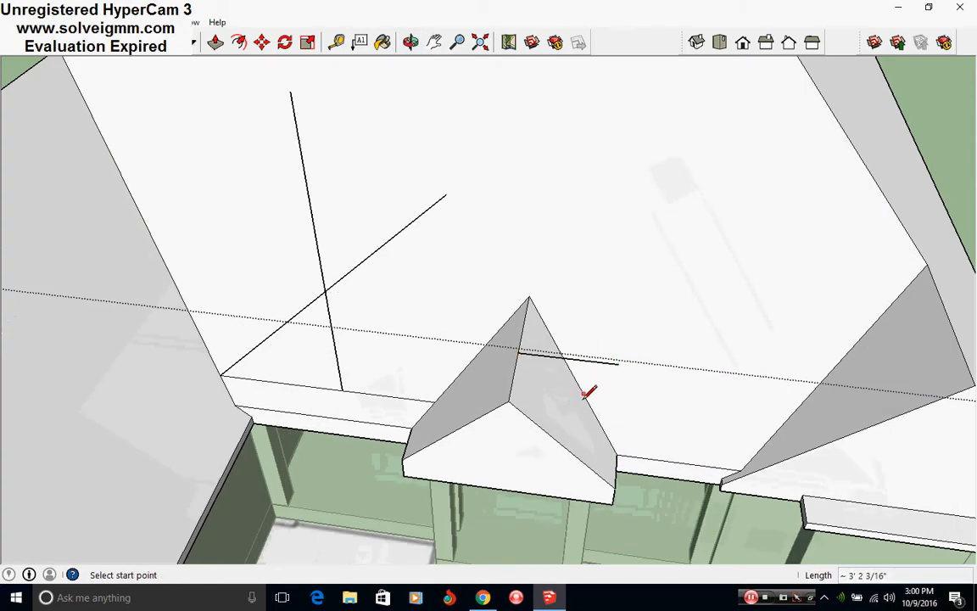
{"action": "left_click", "coordinate": [608, 438]}
{"action": "left_click", "coordinate": [521, 349]}
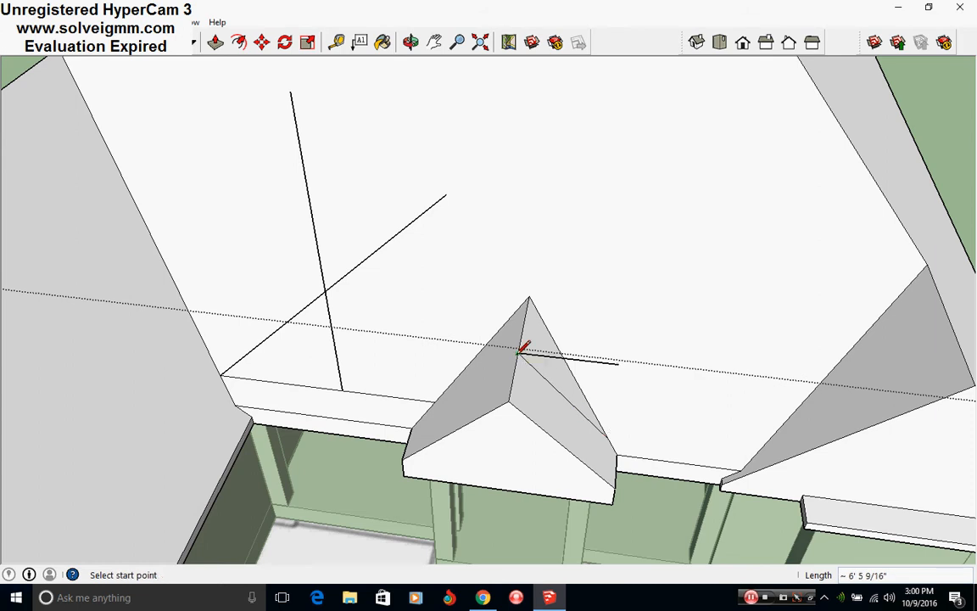
- Draw an edge about 5' 9" long across the entry gable's left slope from the ridge, and erase the trial lines
{"action": "mouse_move", "coordinate": [523, 342]}
{"action": "middle_mouse_down"}
{"action": "mouse_move", "coordinate": [327, 451]}
{"action": "mouse_move", "coordinate": [443, 447]}
{"action": "mouse_move", "coordinate": [559, 398]}
{"action": "middle_mouse_up"}
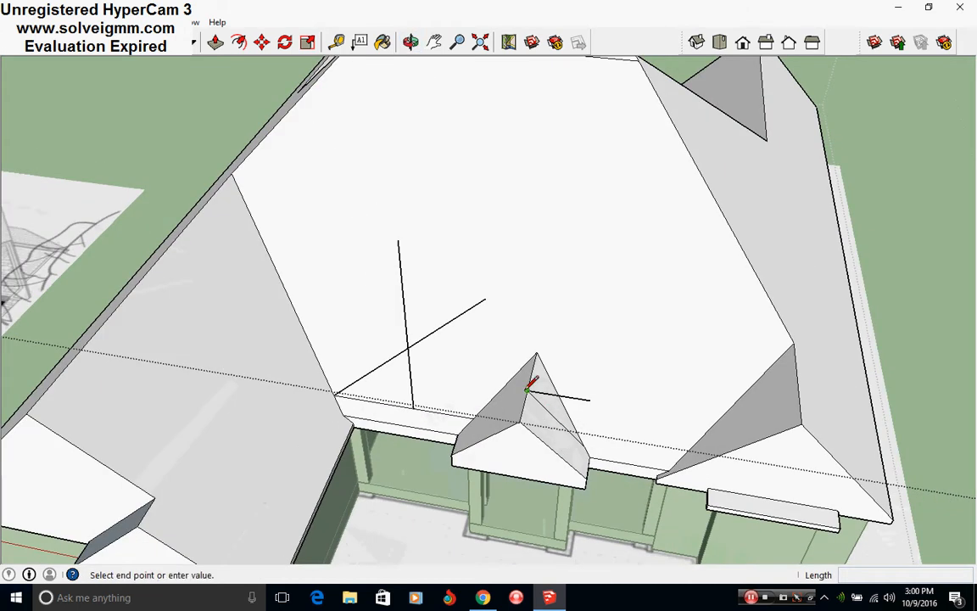
{"action": "middle_click_drag", "start_coordinate": [487, 379], "coordinate": [571, 433]}
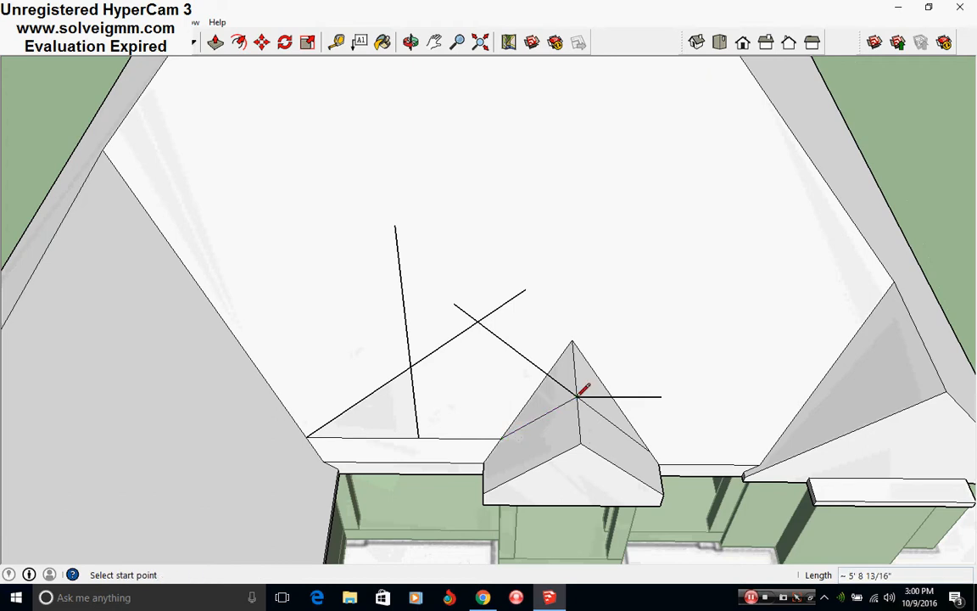
{"action": "mouse_move", "coordinate": [501, 390]}
{"action": "middle_mouse_down"}
{"action": "mouse_move", "coordinate": [565, 519]}
{"action": "mouse_move", "coordinate": [521, 574]}
{"action": "mouse_move", "coordinate": [461, 526]}
{"action": "mouse_move", "coordinate": [466, 440]}
{"action": "middle_mouse_up"}
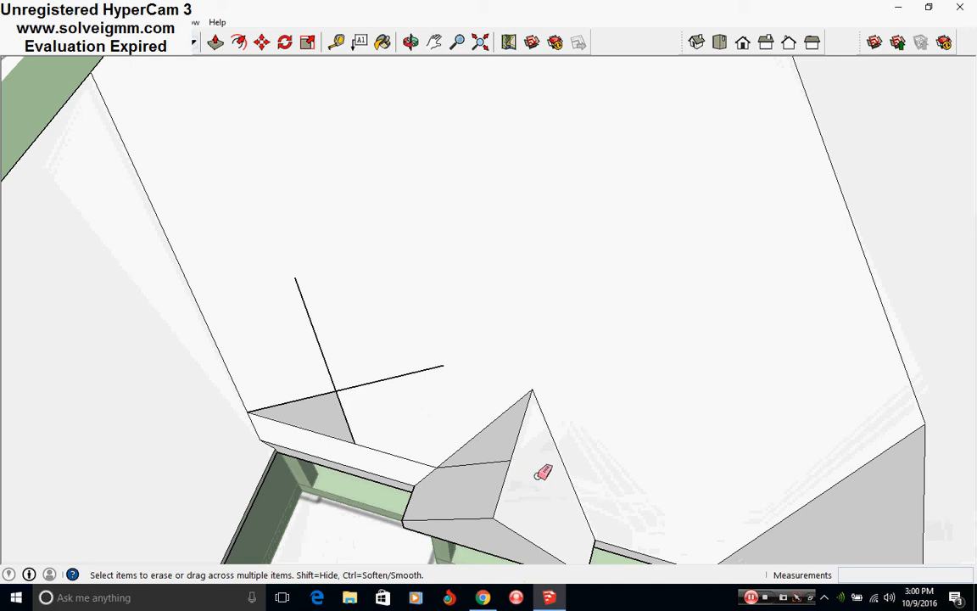
- Copy the left wing gable's right slope edge so its lower end sits on the entry gable's ridge point
{"action": "scroll", "coordinate": [456, 393], "scroll_direction": "down", "scroll_amount": 5}
{"action": "right_click", "coordinate": [249, 469]}
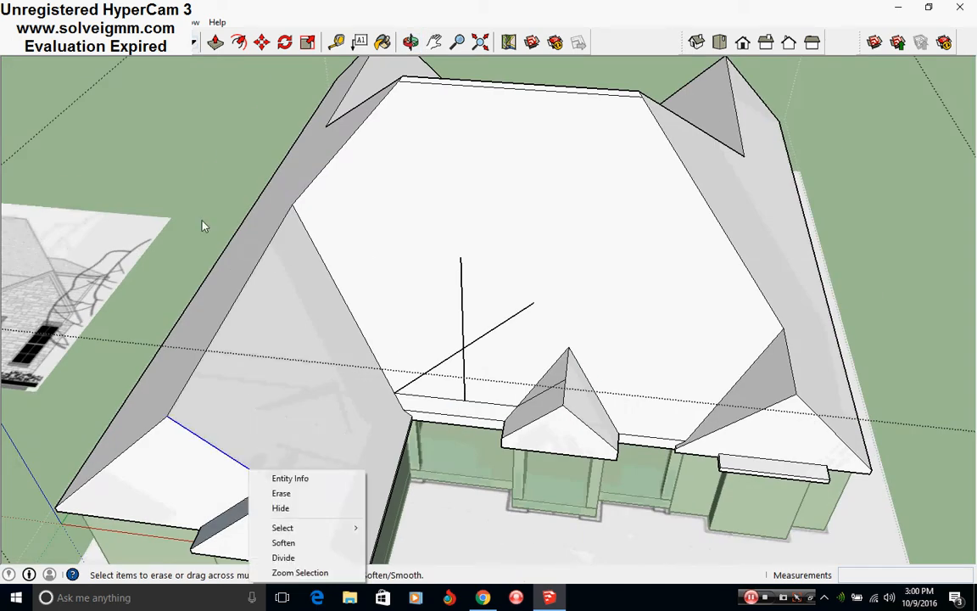
{"action": "left_click", "coordinate": [261, 42]}
{"action": "left_click", "coordinate": [263, 484]}
{"action": "key", "text": "ctrl"}
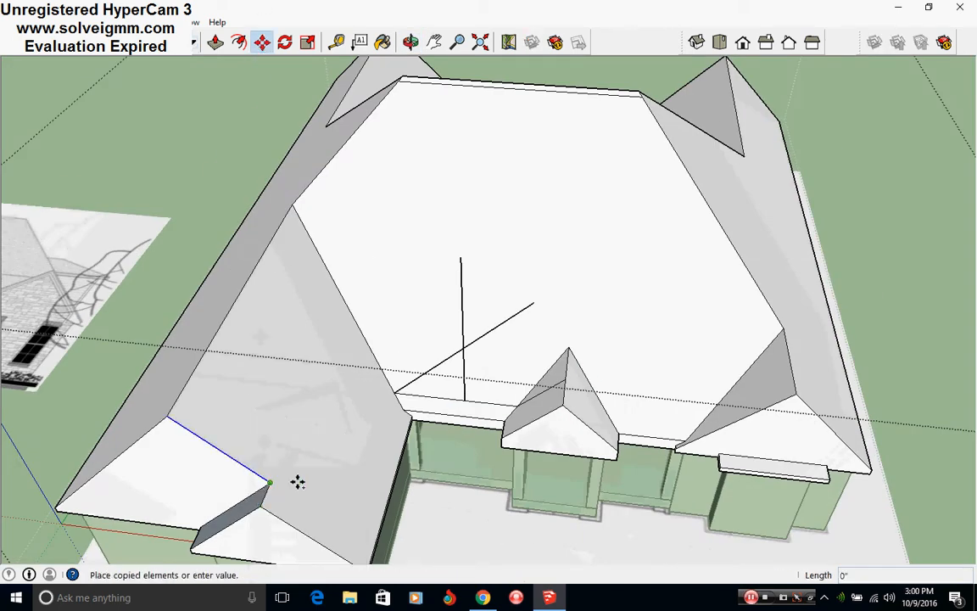
{"action": "left_click", "coordinate": [564, 380]}
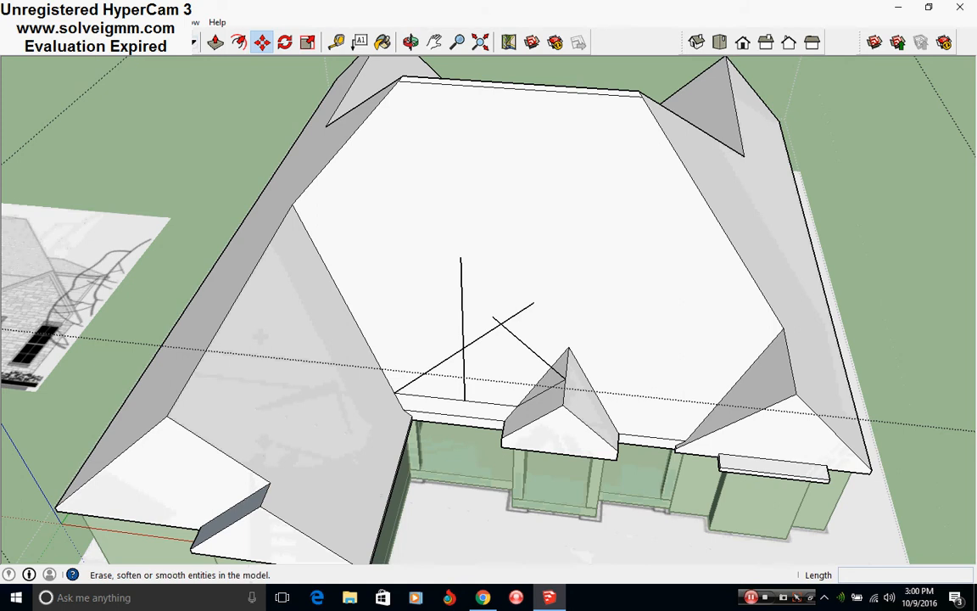
- Erase the slope edges' excess beyond the second gable's peak and the vertical centre line
{"action": "left_click", "coordinate": [87, 42]}
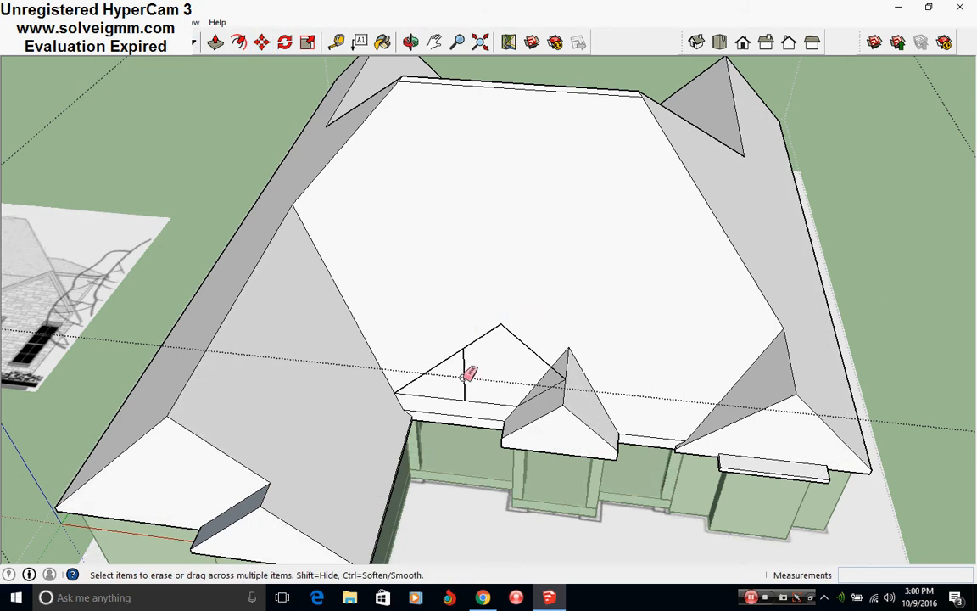
{"action": "scroll", "coordinate": [536, 378], "scroll_direction": "up", "scroll_amount": 3}
{"action": "mouse_move", "coordinate": [536, 378]}
{"action": "middle_mouse_down"}
{"action": "mouse_move", "coordinate": [513, 484]}
{"action": "mouse_move", "coordinate": [545, 366]}
{"action": "middle_mouse_up"}
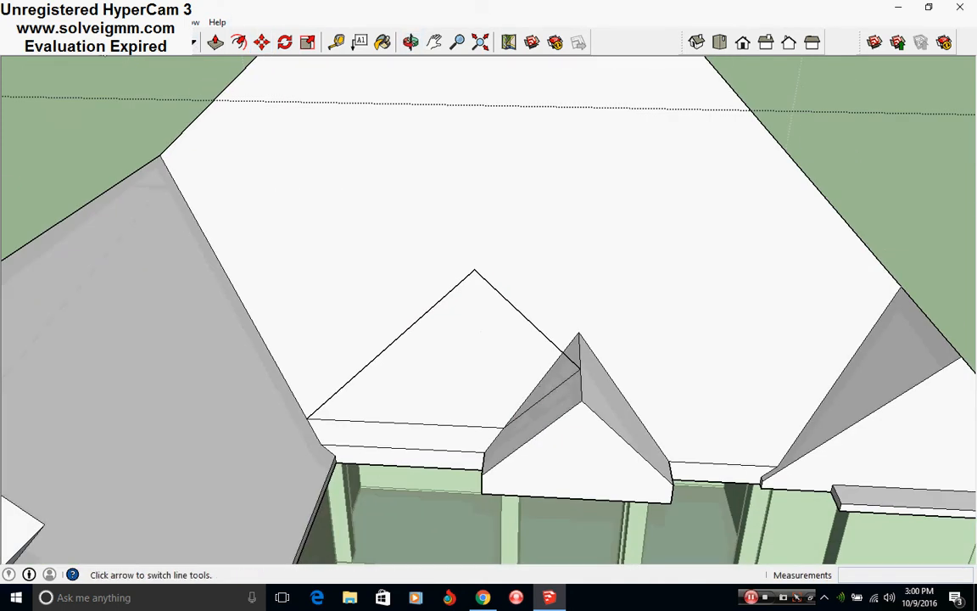
- Redraw the edge across the entry gable's left slope to close the second gable's front face
{"action": "left_click", "coordinate": [104, 44]}
{"action": "left_click", "coordinate": [504, 426]}
{"action": "left_click", "coordinate": [579, 370]}
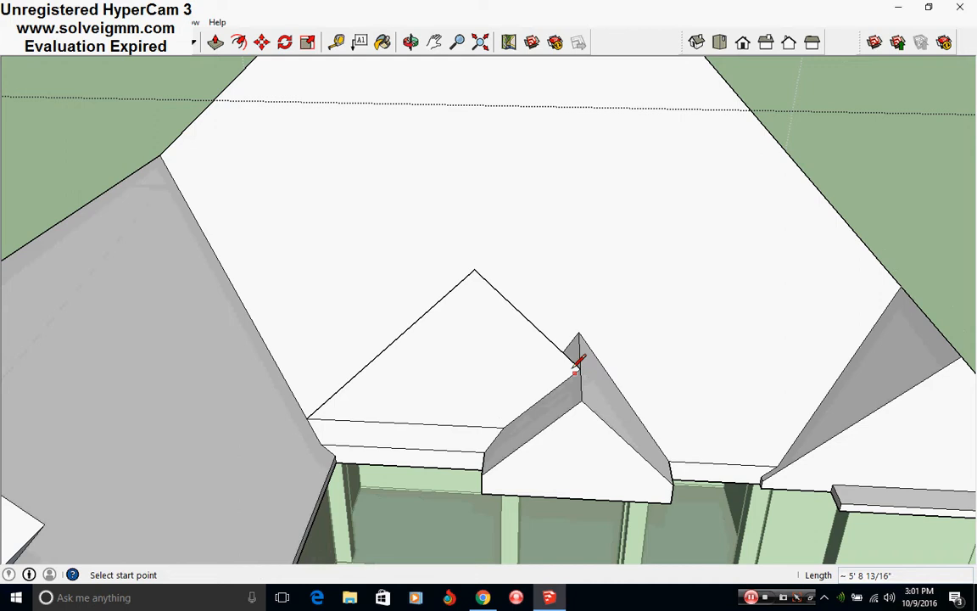
- Draw the second gable's ridge back to the main roof, its edge to the entry gable's ridge end, and its left valley about 16' 9" long
{"action": "scroll", "coordinate": [480, 392], "scroll_direction": "down", "scroll_amount": 5}
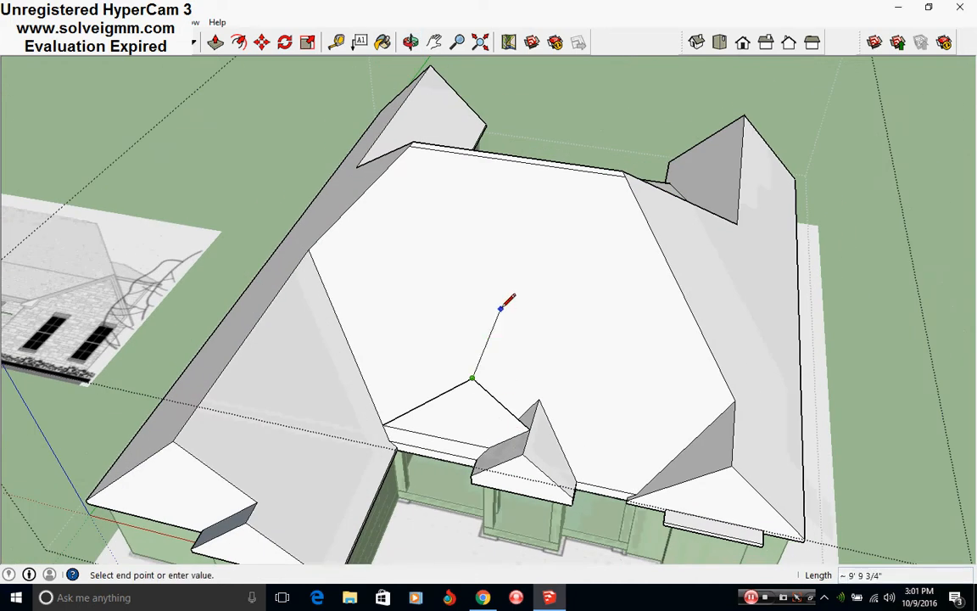
{"action": "left_click", "coordinate": [539, 401]}
{"action": "left_click", "coordinate": [499, 311]}
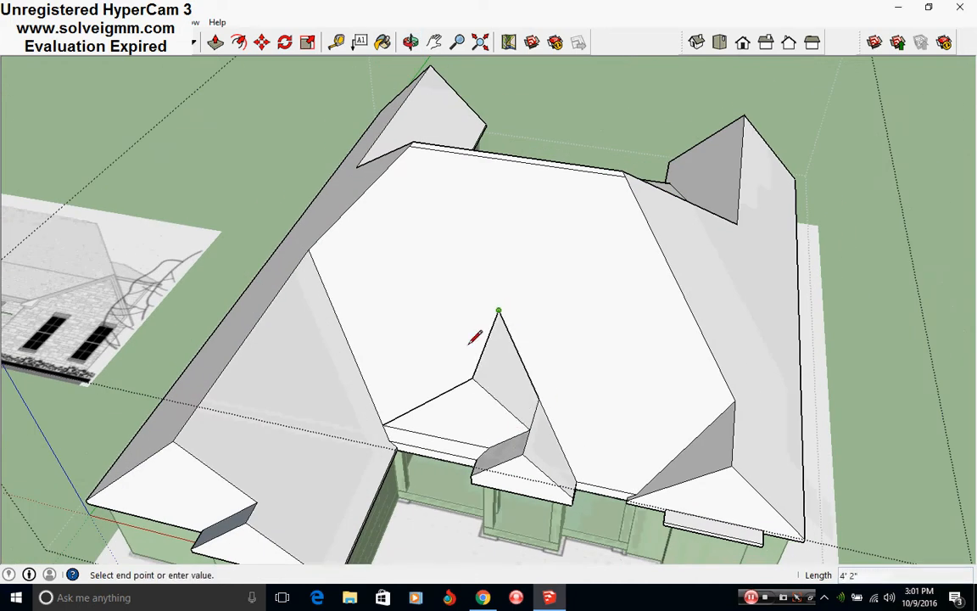
{"action": "left_click", "coordinate": [388, 422]}
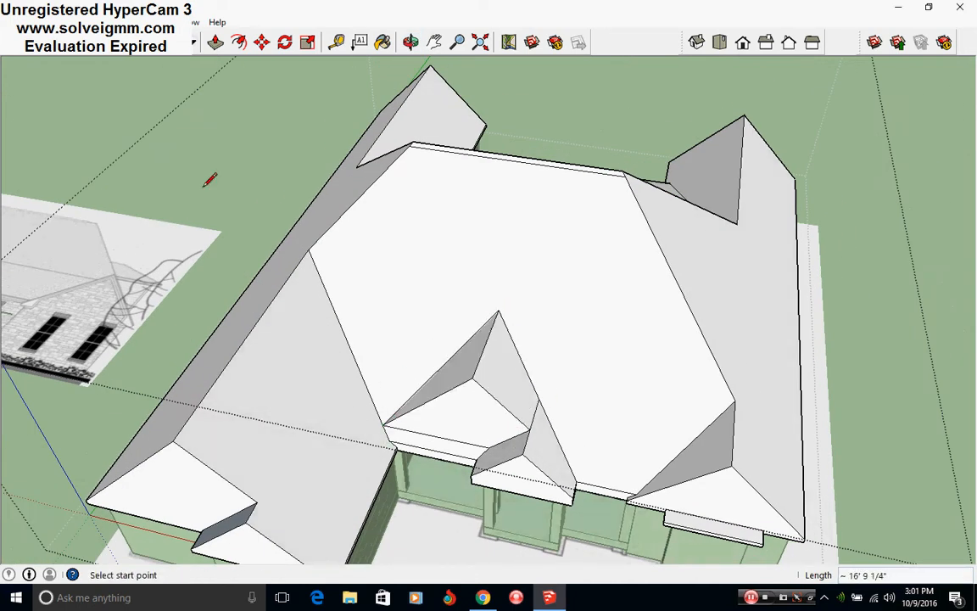
- Erase the leftover ridge and valley edges where the entry gable meets the second gable's right slope
{"action": "left_click", "coordinate": [76, 51]}
{"action": "scroll", "coordinate": [534, 394], "scroll_direction": "down", "scroll_amount": 4}
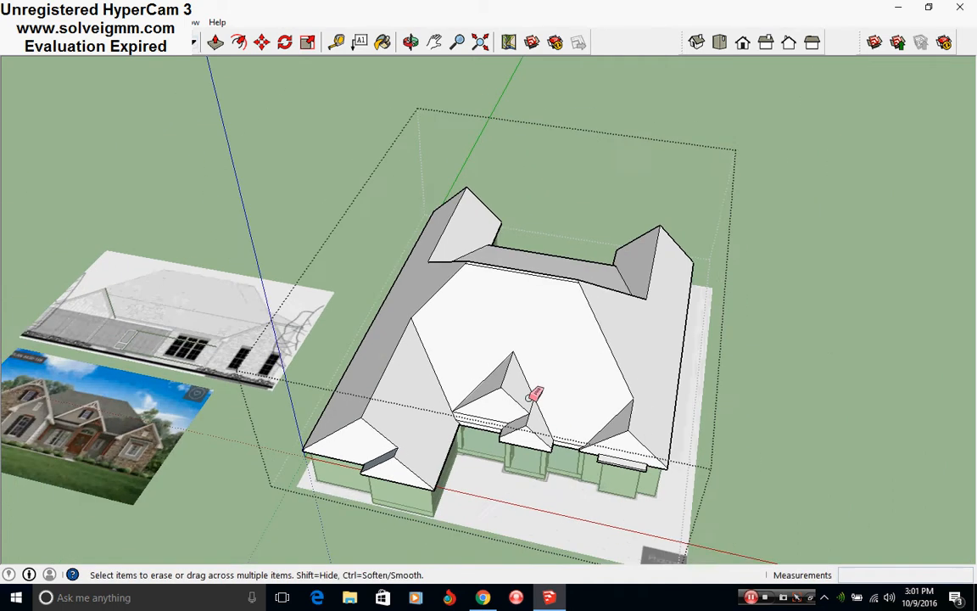
{"action": "scroll", "coordinate": [505, 414], "scroll_direction": "up", "scroll_amount": 3}
{"action": "scroll", "coordinate": [548, 376], "scroll_direction": "up", "scroll_amount": 5}
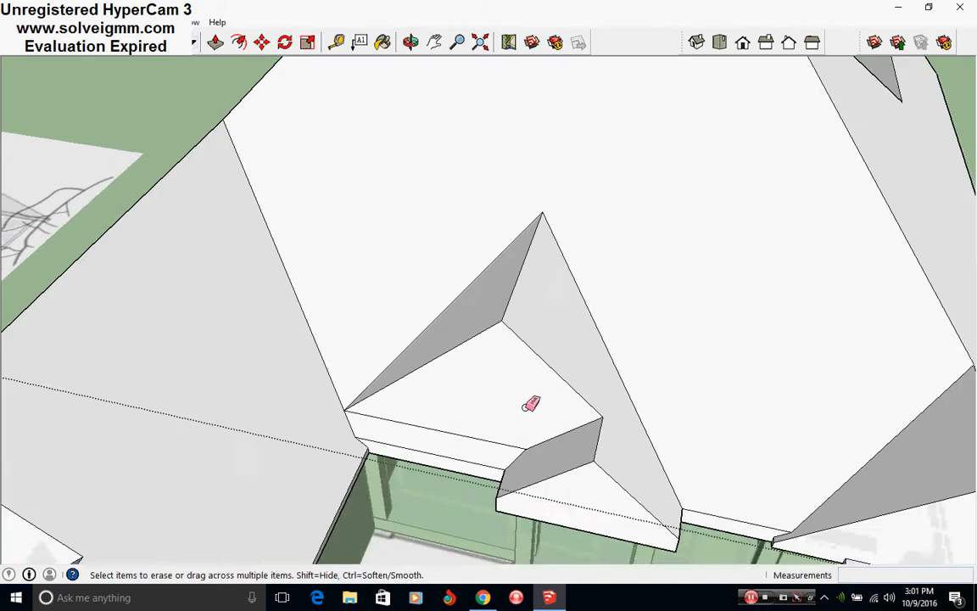
- Erase the stray edge on the roof's underside beneath the second gable, and check the front roof from outside
{"action": "mouse_move", "coordinate": [393, 312]}
{"action": "middle_mouse_down"}
{"action": "mouse_move", "coordinate": [598, 421]}
{"action": "mouse_move", "coordinate": [132, 320]}
{"action": "mouse_move", "coordinate": [348, 332]}
{"action": "middle_mouse_up"}
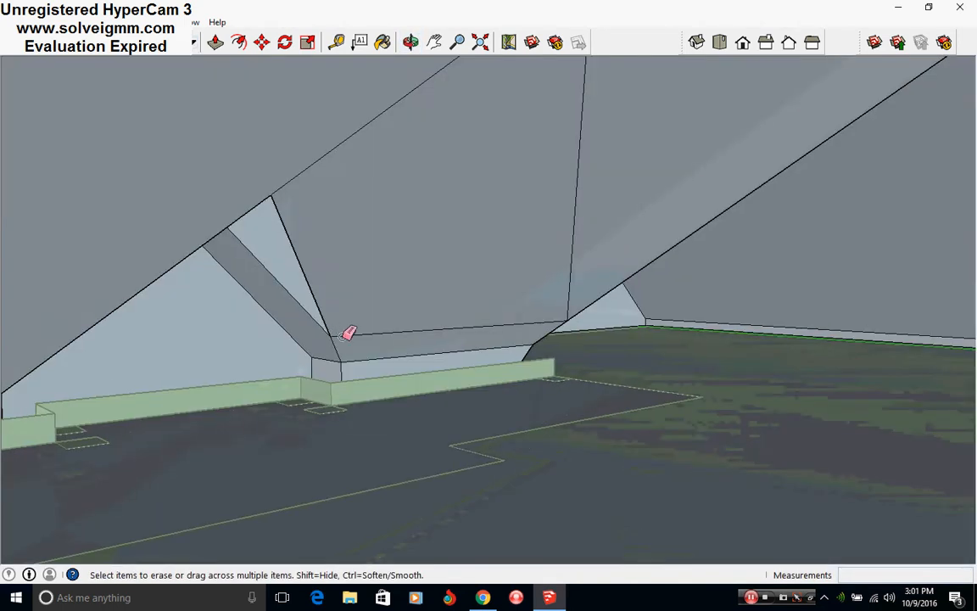
{"action": "left_click_drag", "start_coordinate": [321, 291], "coordinate": [324, 290]}
{"action": "middle_click_drag", "start_coordinate": [366, 297], "coordinate": [199, 349]}
{"action": "scroll", "coordinate": [253, 288], "scroll_direction": "up", "scroll_amount": 3}
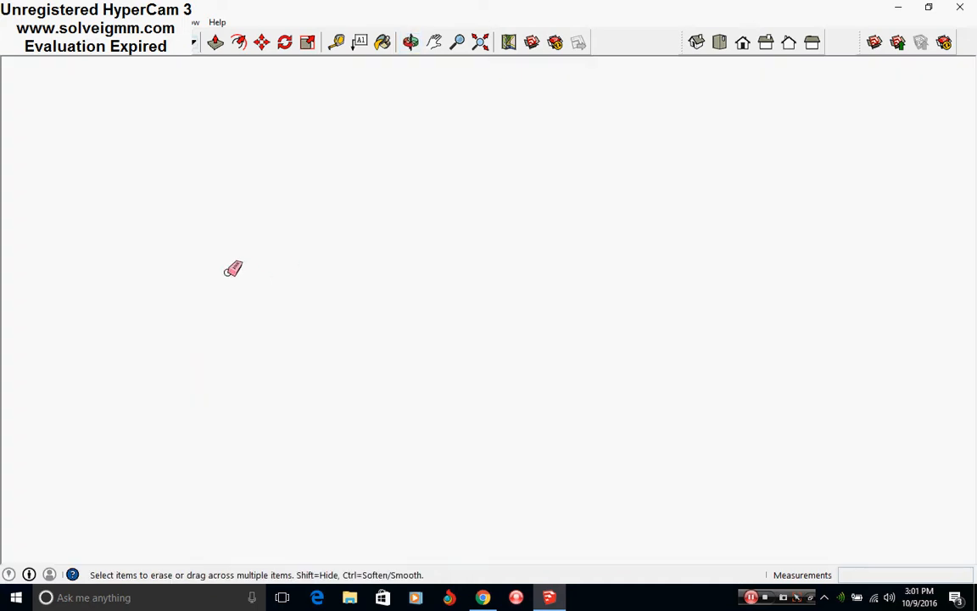
{"action": "scroll", "coordinate": [227, 273], "scroll_direction": "down", "scroll_amount": 3}
{"action": "middle_click_drag", "start_coordinate": [661, 293], "coordinate": [334, 349]}
{"action": "scroll", "coordinate": [334, 349], "scroll_direction": "down", "scroll_amount": 6}
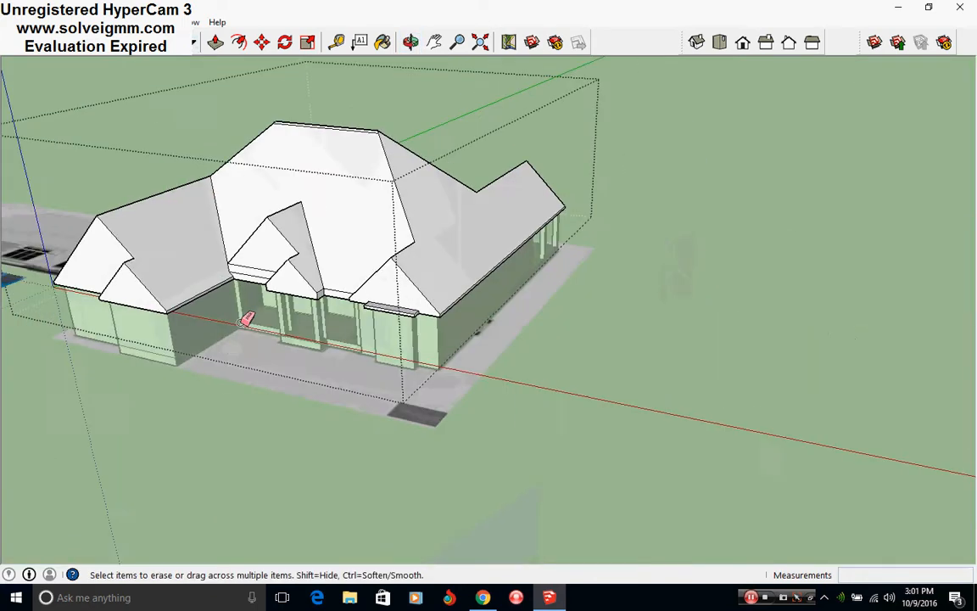
- Close the roof group and view the finished front gables from outside
{"action": "right_click", "coordinate": [750, 308]}
{"action": "left_click", "coordinate": [757, 309]}
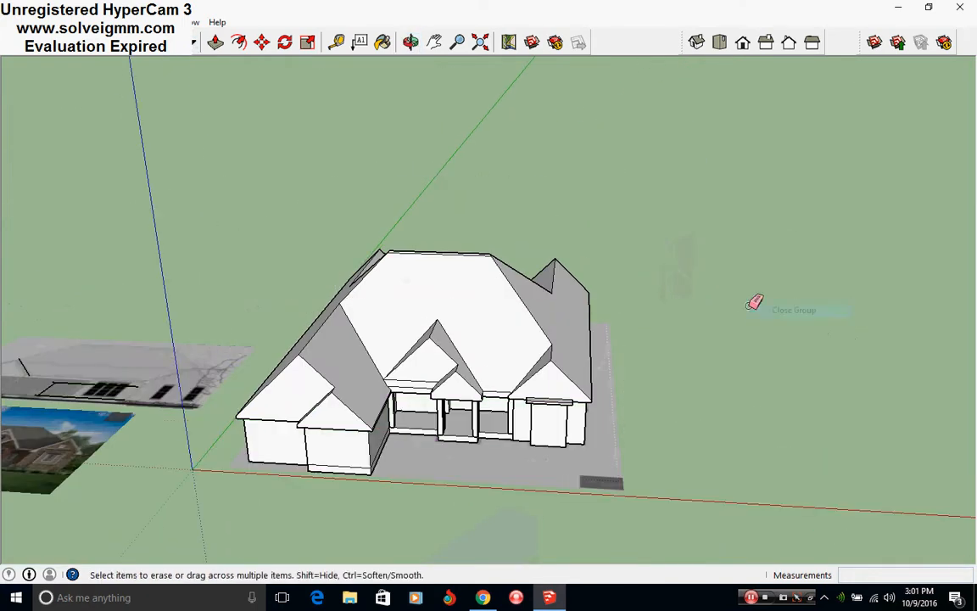
{"action": "middle_click_drag", "start_coordinate": [427, 437], "coordinate": [562, 299]}
{"action": "middle_click_drag", "start_coordinate": [587, 188], "coordinate": [447, 301]}
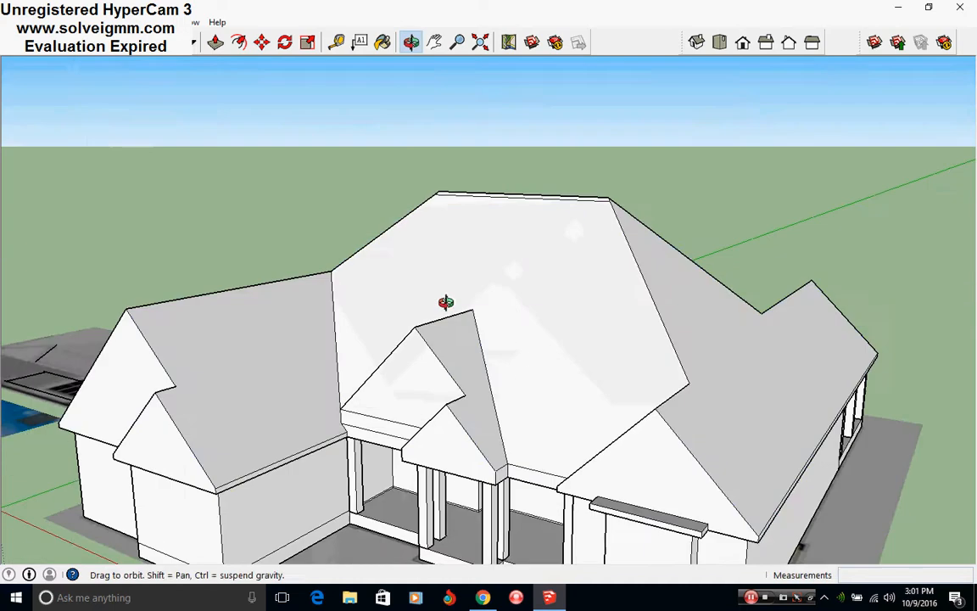
- Open the roof group, erase the leftover edge just below the main ridge, and close the group
{"action": "right_click", "coordinate": [519, 286]}
{"action": "left_click", "coordinate": [576, 355]}
{"action": "right_click", "coordinate": [591, 208]}
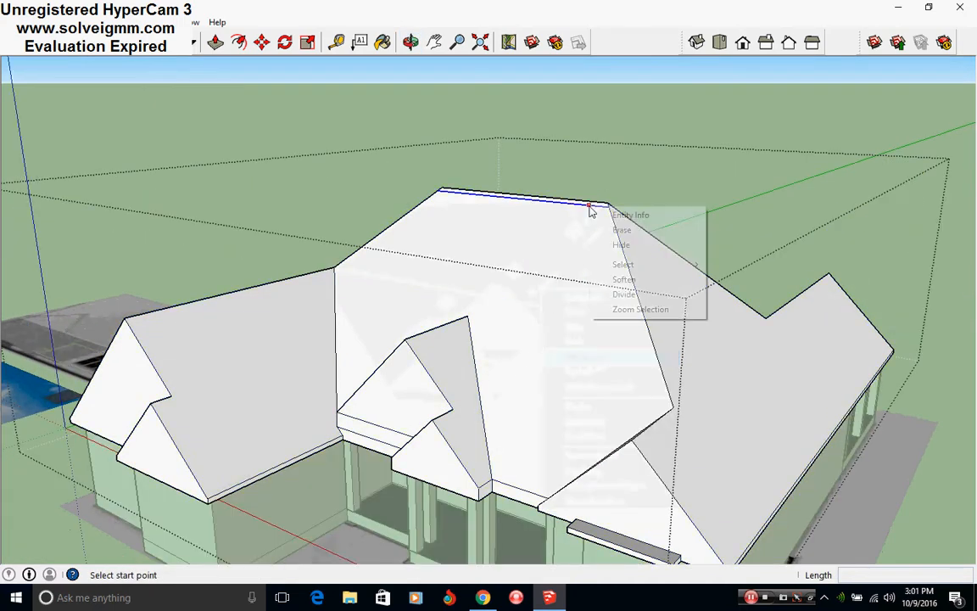
{"action": "left_click", "coordinate": [618, 226]}
{"action": "mouse_move", "coordinate": [618, 227]}
{"action": "middle_mouse_down"}
{"action": "mouse_move", "coordinate": [429, 395]}
{"action": "mouse_move", "coordinate": [614, 532]}
{"action": "mouse_move", "coordinate": [667, 283]}
{"action": "middle_mouse_up"}
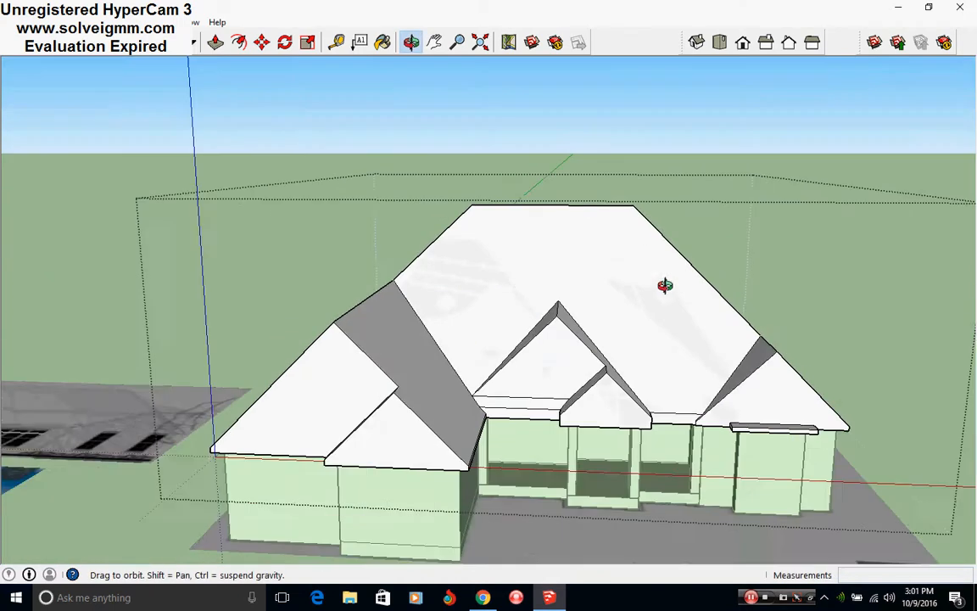
{"action": "right_click", "coordinate": [796, 208]}
{"action": "left_click", "coordinate": [819, 216]}
- Move the roof group about 89' along the red axis to expose the walls, and undo the move
{"action": "middle_click_drag", "start_coordinate": [767, 244], "coordinate": [747, 395]}
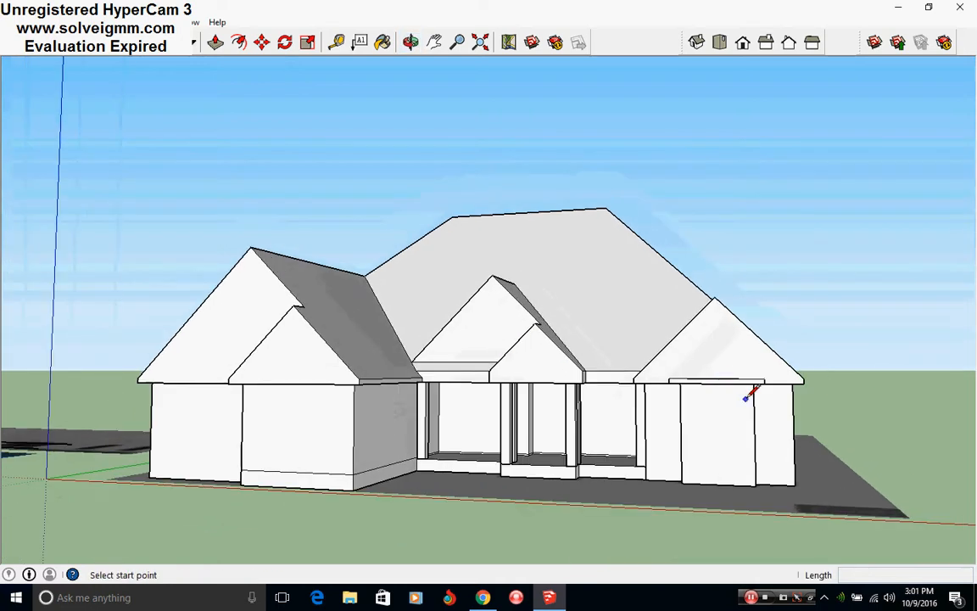
{"action": "middle_click_drag", "start_coordinate": [552, 312], "coordinate": [547, 339]}
{"action": "right_click", "coordinate": [547, 339]}
{"action": "key", "text": "m"}
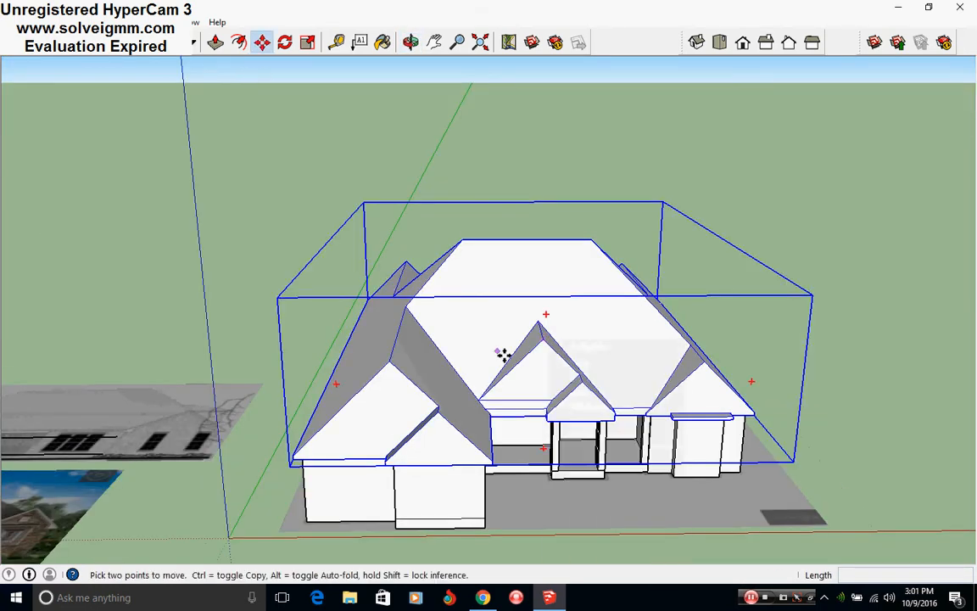
{"action": "middle_click_drag", "start_coordinate": [495, 305], "coordinate": [420, 388]}
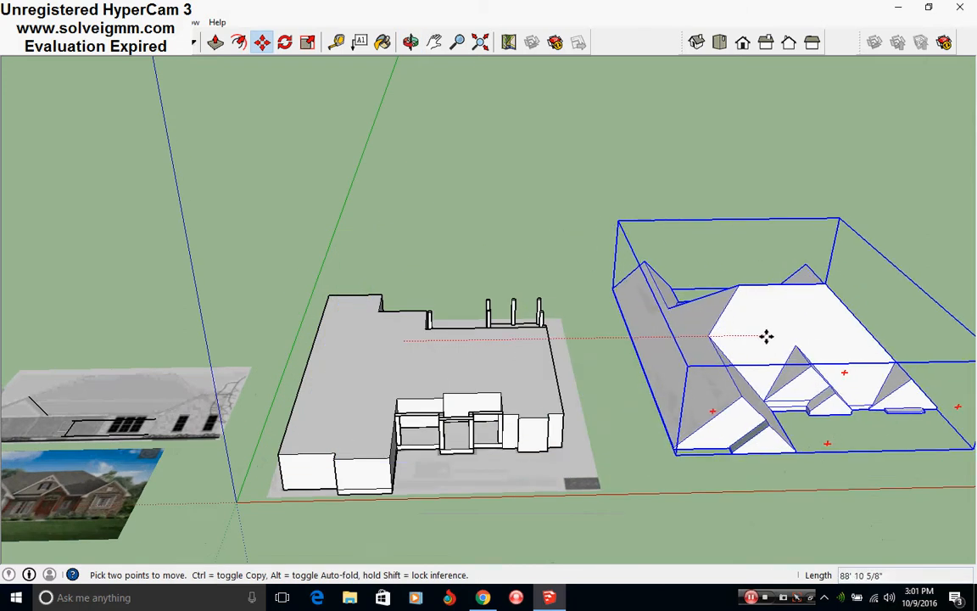
{"action": "middle_click_drag", "start_coordinate": [767, 337], "coordinate": [340, 381]}
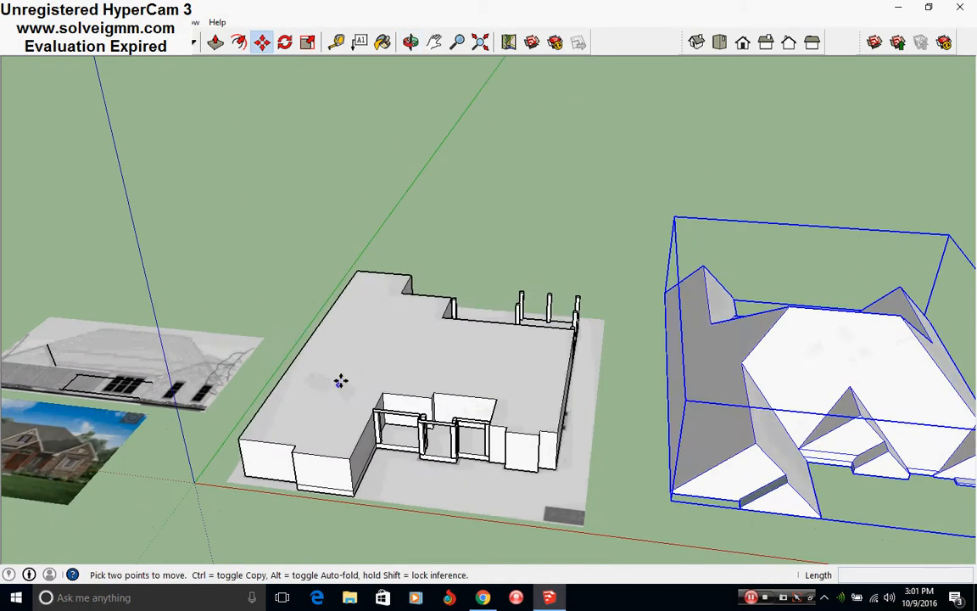
{"action": "key", "text": "ctrl+z"}
- Examine the assembled house from the front and the roof layout in top view
{"action": "middle_click_drag", "start_coordinate": [697, 396], "coordinate": [755, 360]}
{"action": "scroll", "coordinate": [620, 358], "scroll_direction": "up", "scroll_amount": 2}
{"action": "middle_click_drag", "start_coordinate": [297, 333], "coordinate": [550, 271]}
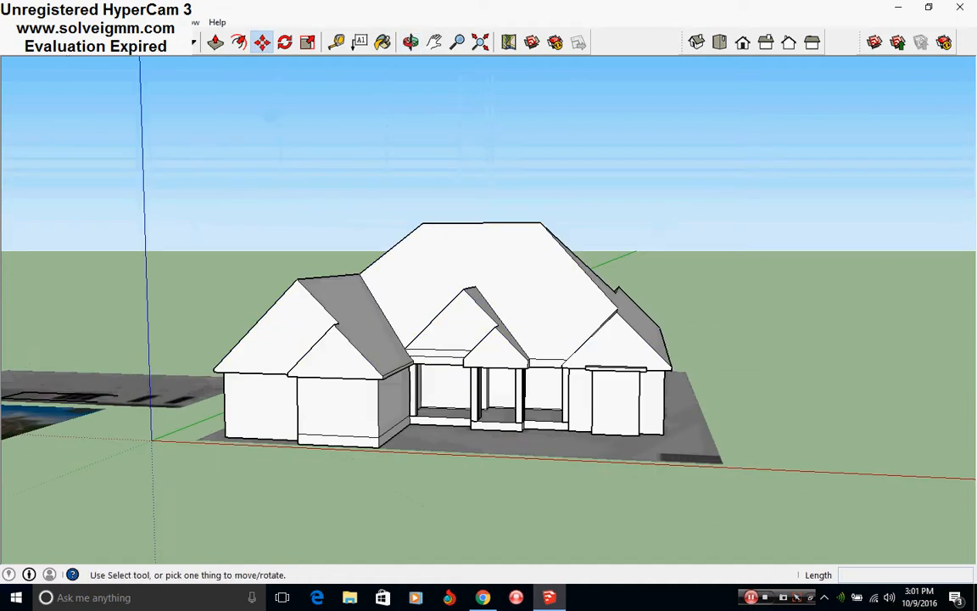
{"action": "scroll", "coordinate": [362, 331], "scroll_direction": "up", "scroll_amount": 4}
{"action": "middle_click_drag", "start_coordinate": [357, 335], "coordinate": [519, 350]}
{"action": "key", "text": "l"}
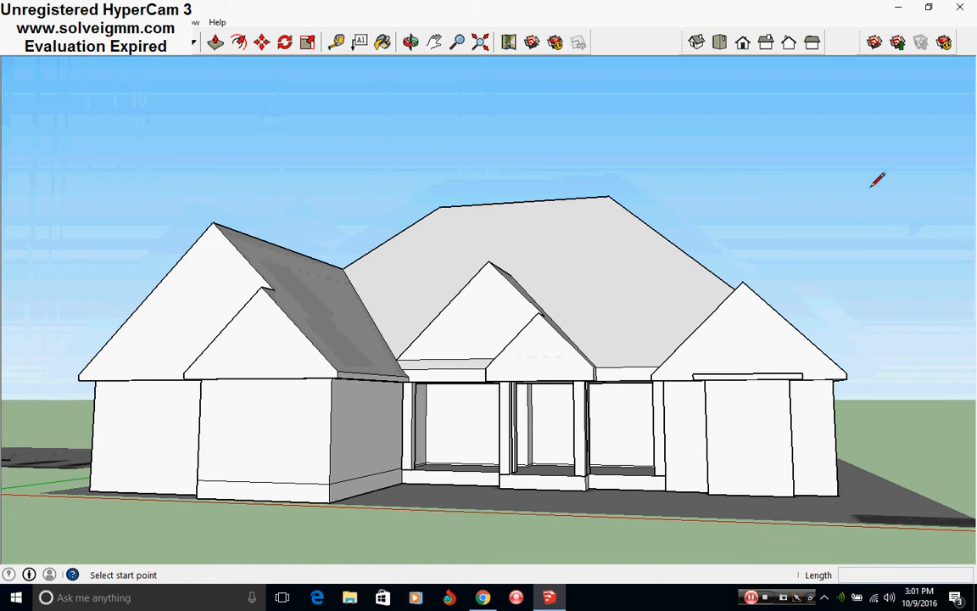
{"action": "left_click", "coordinate": [729, 44]}
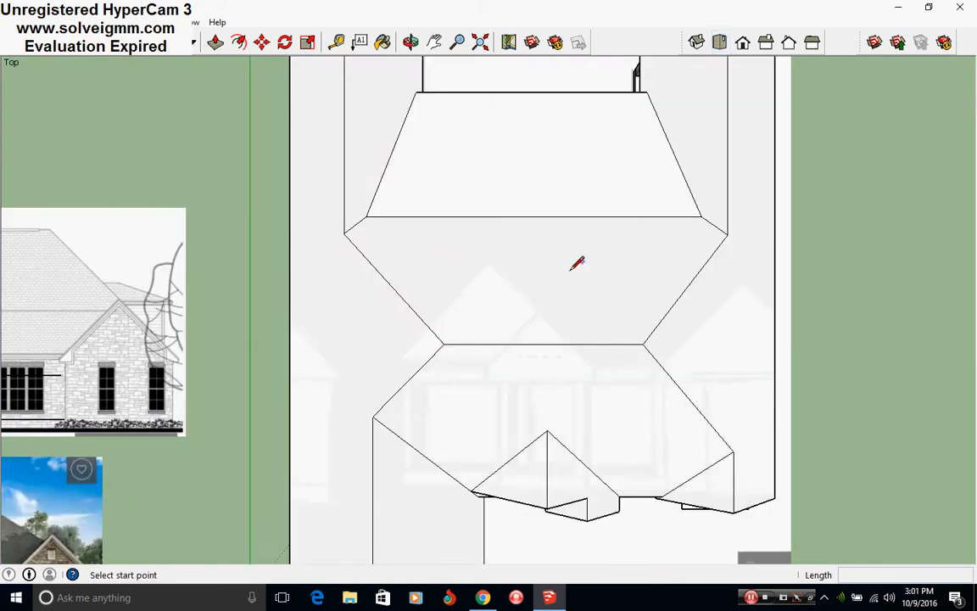
{"action": "scroll", "coordinate": [575, 271], "scroll_direction": "down", "scroll_amount": 3}
{"action": "scroll", "coordinate": [390, 410], "scroll_direction": "up", "scroll_amount": 2}
- Inside the roof group, reverse the blue-shaded side slope of the projecting gable on the front wing, and close the group
{"action": "mouse_move", "coordinate": [390, 409]}
{"action": "middle_mouse_down"}
{"action": "mouse_move", "coordinate": [727, 154]}
{"action": "mouse_move", "coordinate": [366, 415]}
{"action": "mouse_move", "coordinate": [375, 450]}
{"action": "mouse_move", "coordinate": [447, 349]}
{"action": "mouse_move", "coordinate": [774, 287]}
{"action": "mouse_move", "coordinate": [613, 369]}
{"action": "mouse_move", "coordinate": [140, 310]}
{"action": "mouse_move", "coordinate": [500, 290]}
{"action": "mouse_move", "coordinate": [894, 286]}
{"action": "mouse_move", "coordinate": [262, 210]}
{"action": "mouse_move", "coordinate": [465, 244]}
{"action": "mouse_move", "coordinate": [707, 244]}
{"action": "mouse_move", "coordinate": [369, 303]}
{"action": "mouse_move", "coordinate": [530, 340]}
{"action": "middle_mouse_up"}
{"action": "right_click", "coordinate": [529, 351]}
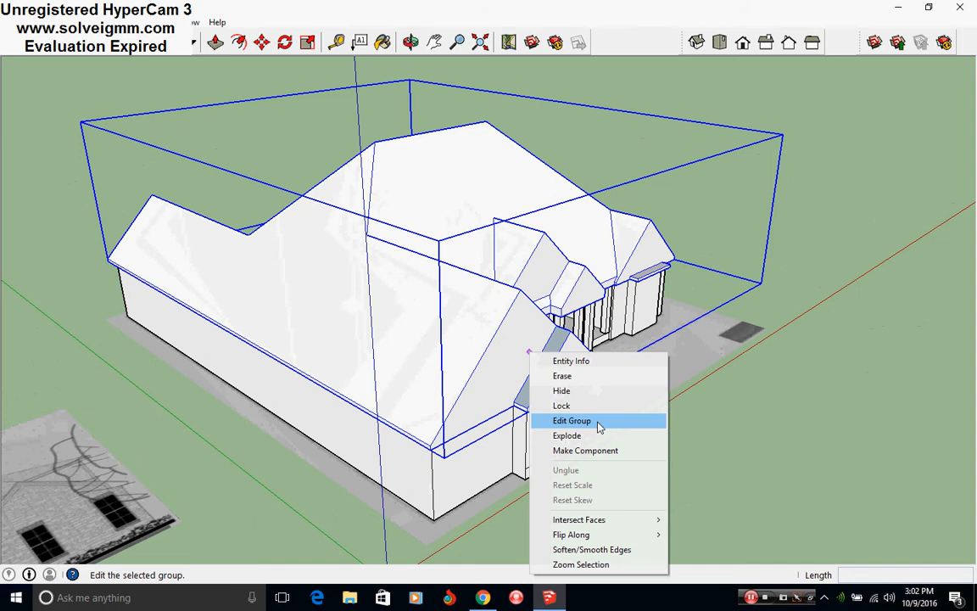
{"action": "left_click", "coordinate": [567, 420]}
{"action": "right_click", "coordinate": [536, 375]}
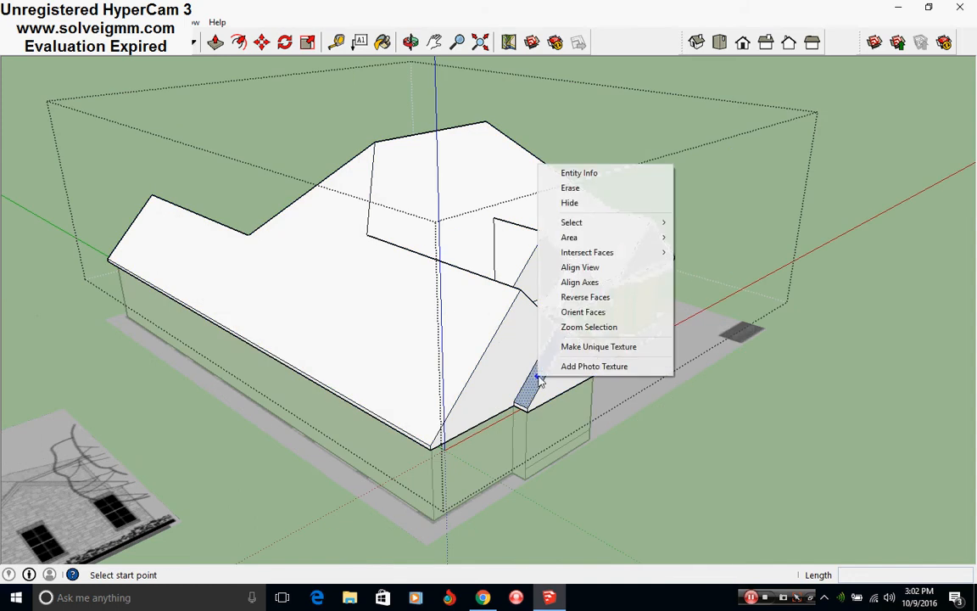
{"action": "left_click", "coordinate": [607, 298]}
{"action": "right_click", "coordinate": [737, 214]}
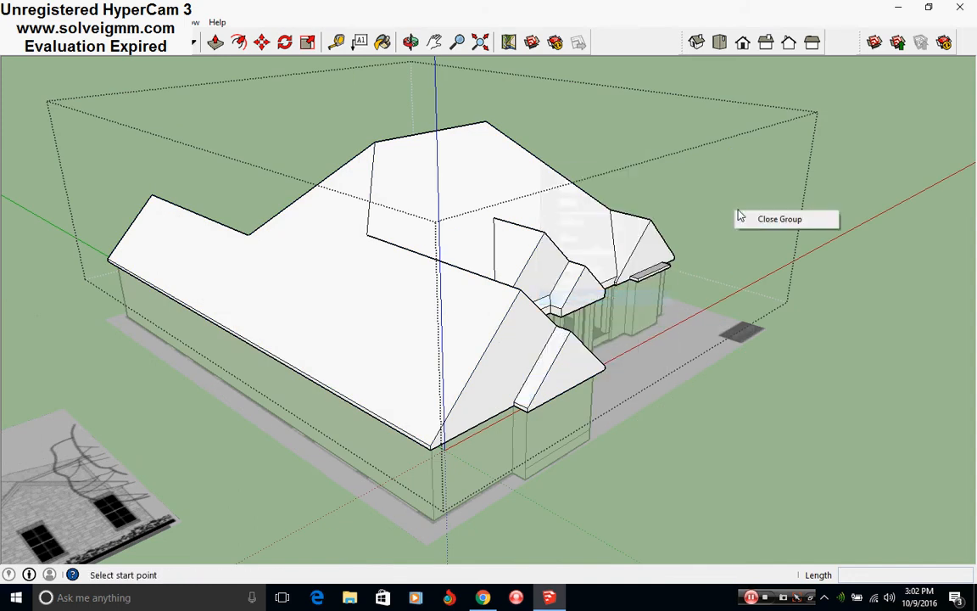
{"action": "left_click", "coordinate": [749, 218]}
{"action": "middle_click", "coordinate": [534, 297]}
{"action": "middle_click_drag", "start_coordinate": [534, 297], "coordinate": [451, 311]}
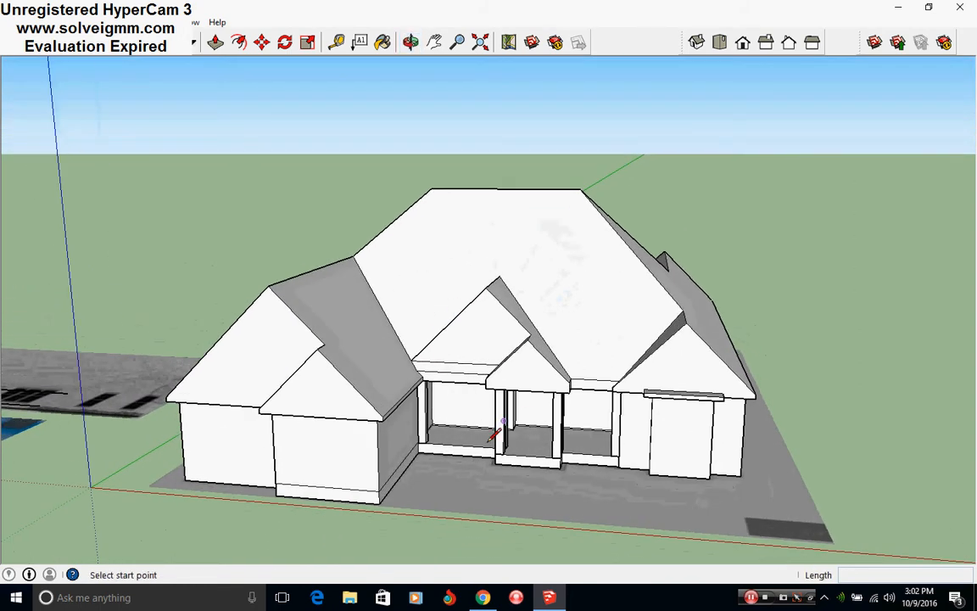
{"action": "scroll", "coordinate": [435, 463], "scroll_direction": "up", "scroll_amount": 1}
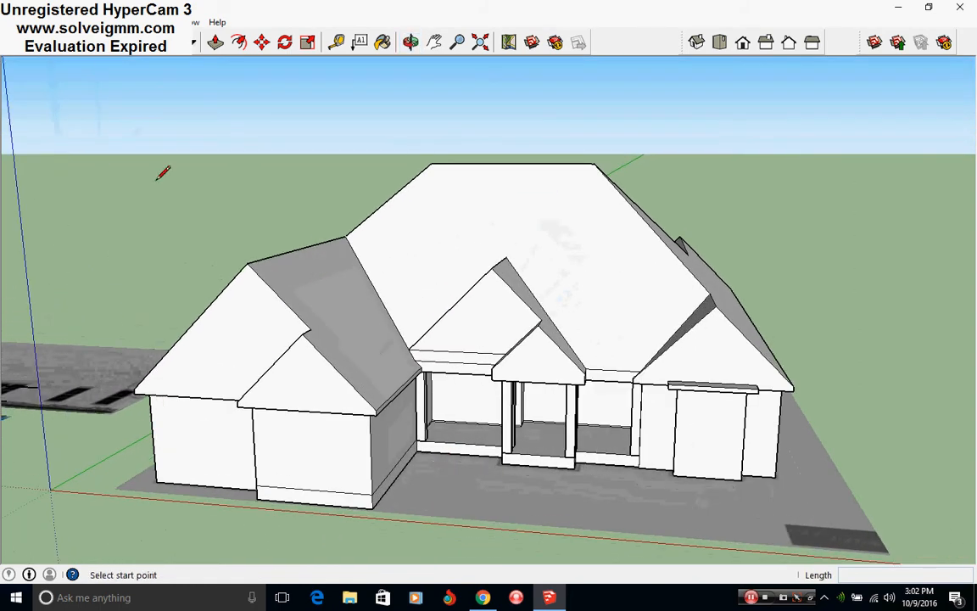